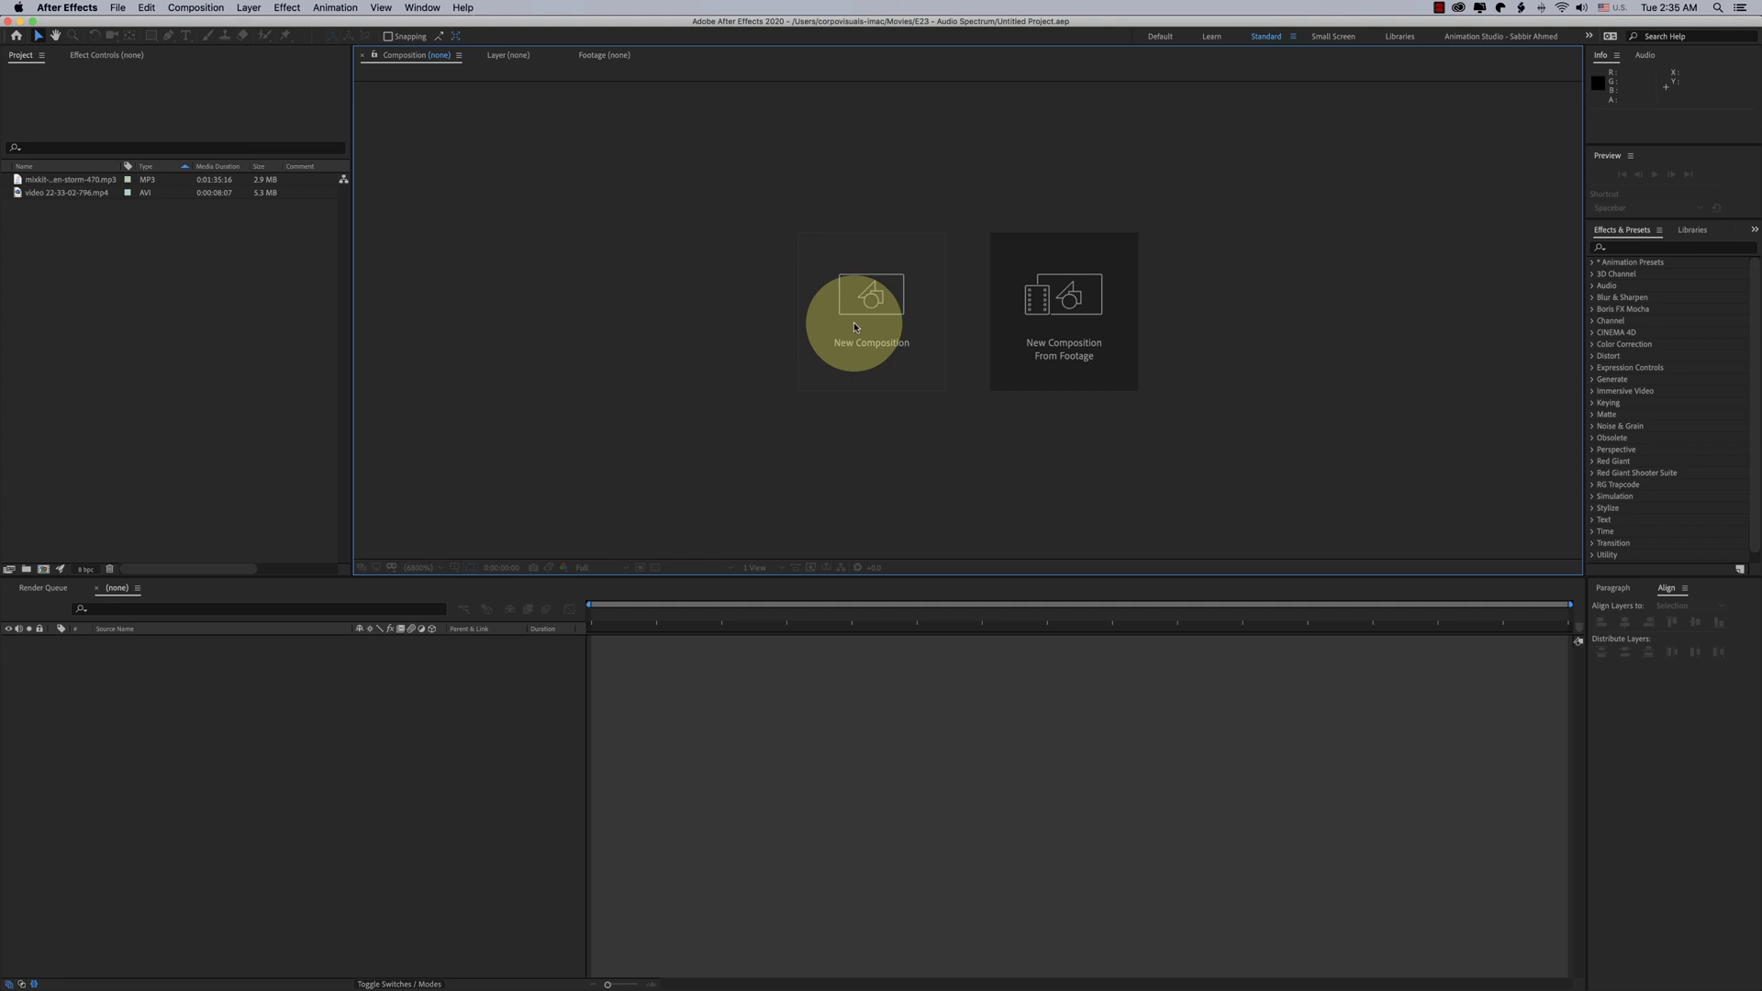
Make a new 1920×1080 comp called 'Audio Spectrum' with duration 0;02;55;10.
{"action": "left_click", "coordinate": [854, 327]}
{"action": "type", "text": "Audio Spect"}
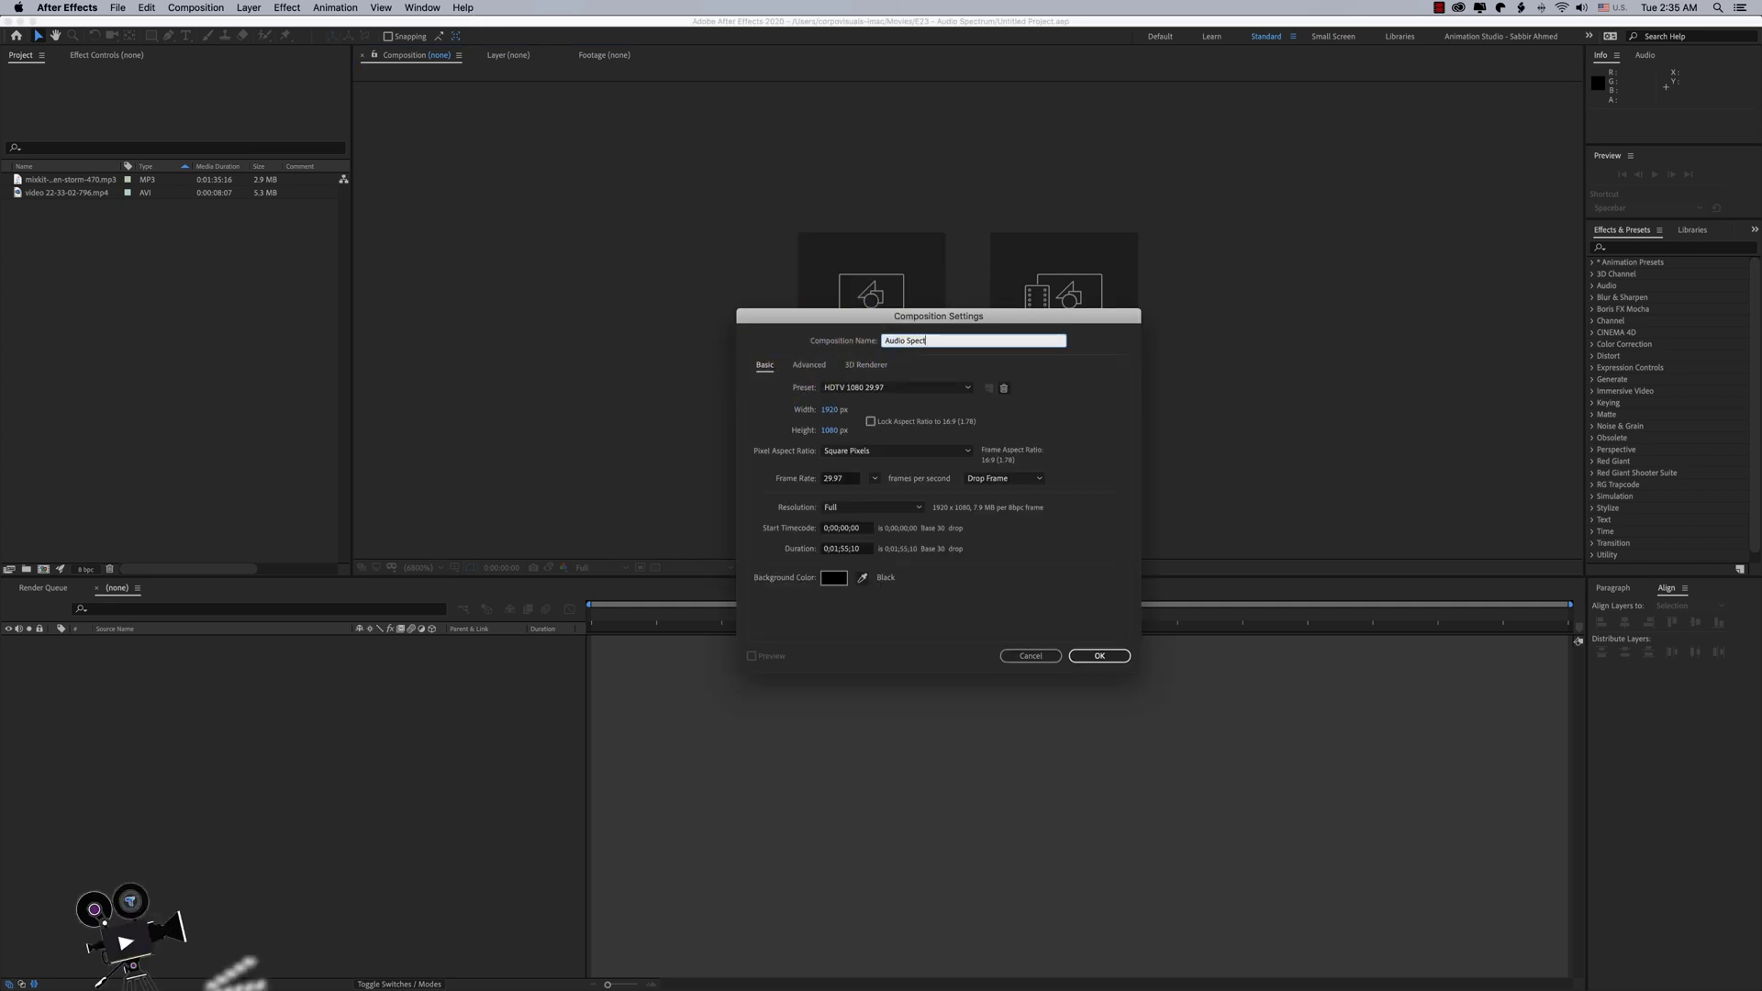
{"action": "type", "text": "rum"}
{"action": "left_click", "coordinate": [823, 411]}
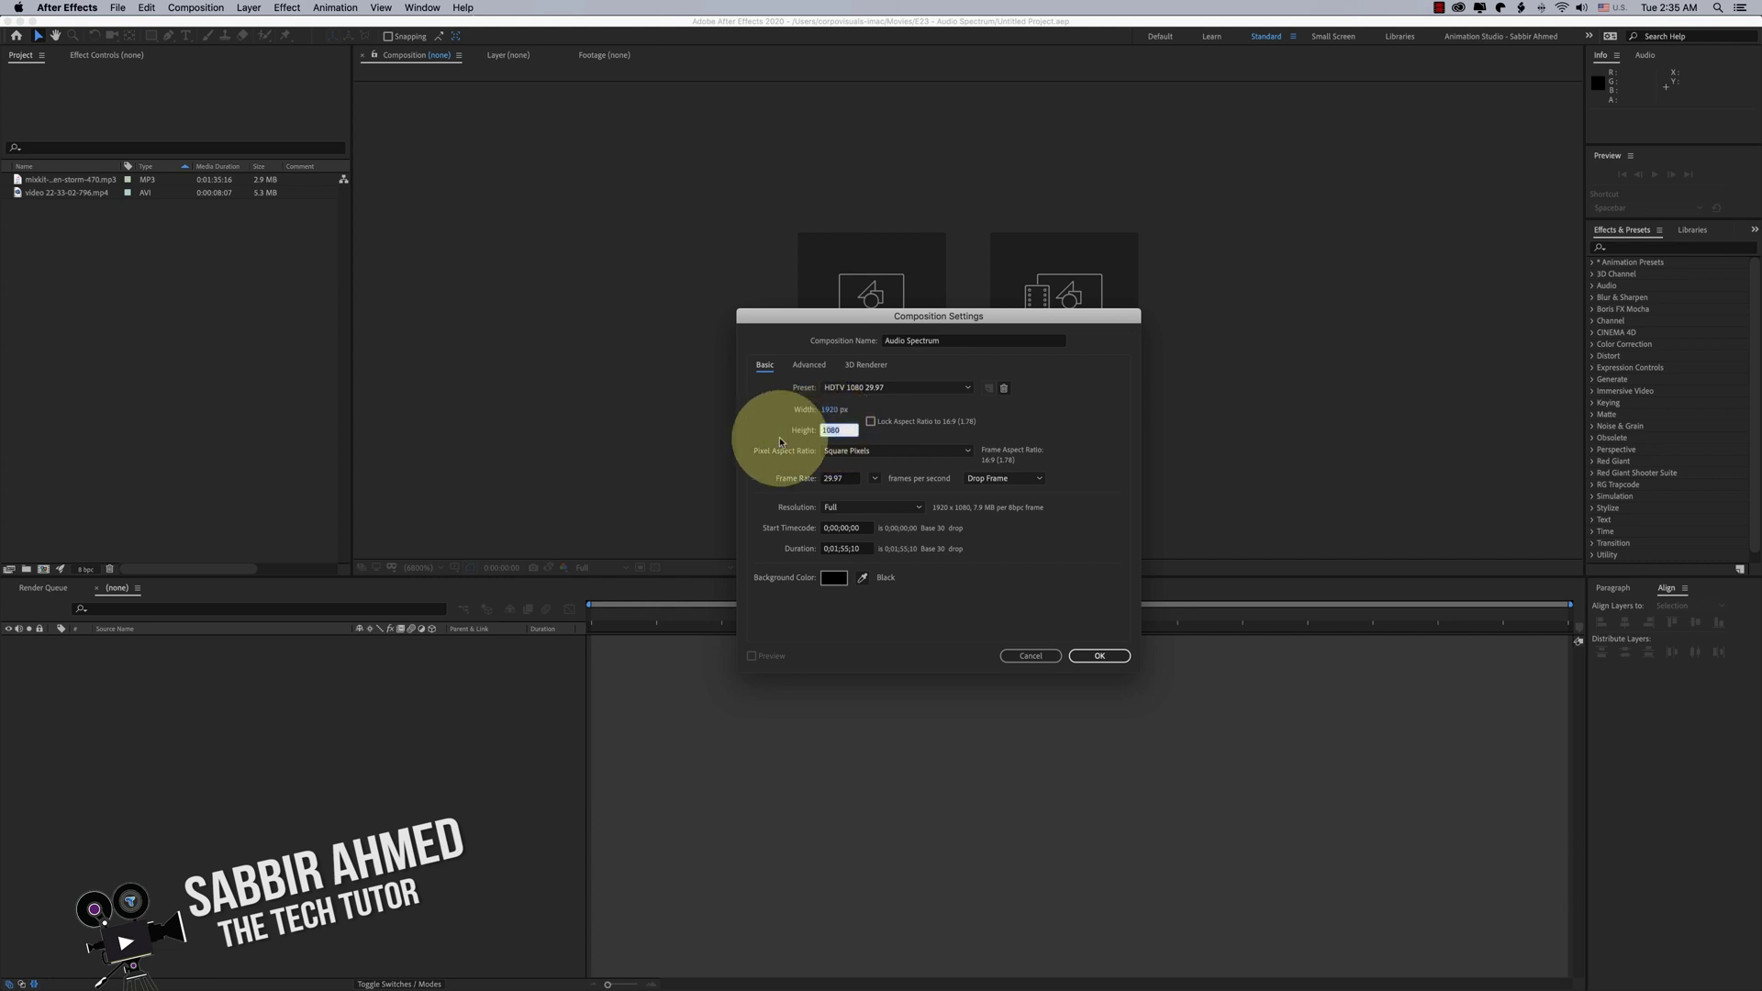
{"action": "left_click", "coordinate": [841, 549]}
{"action": "type", "text": "25510"}
{"action": "left_click", "coordinate": [1098, 655]}
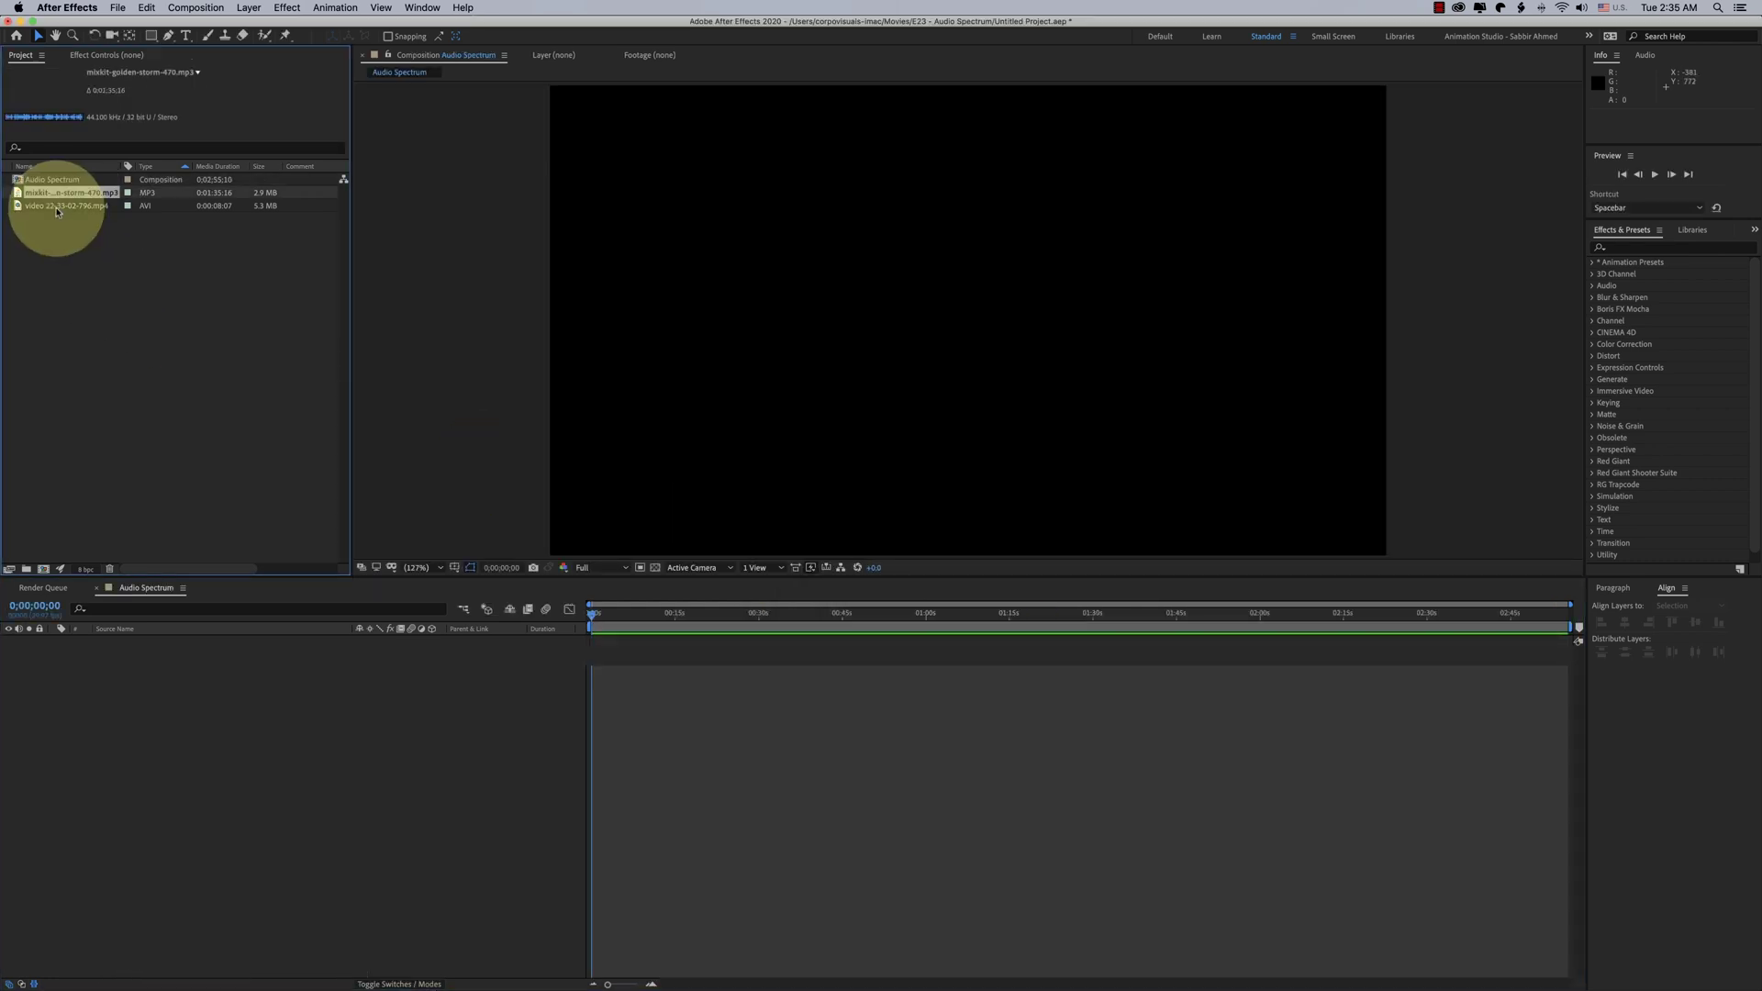
Drop the forest video into the comp and add a full-frame solid named Spectrum above it.
{"action": "left_click_drag", "start_coordinate": [57, 211], "coordinate": [244, 724]}
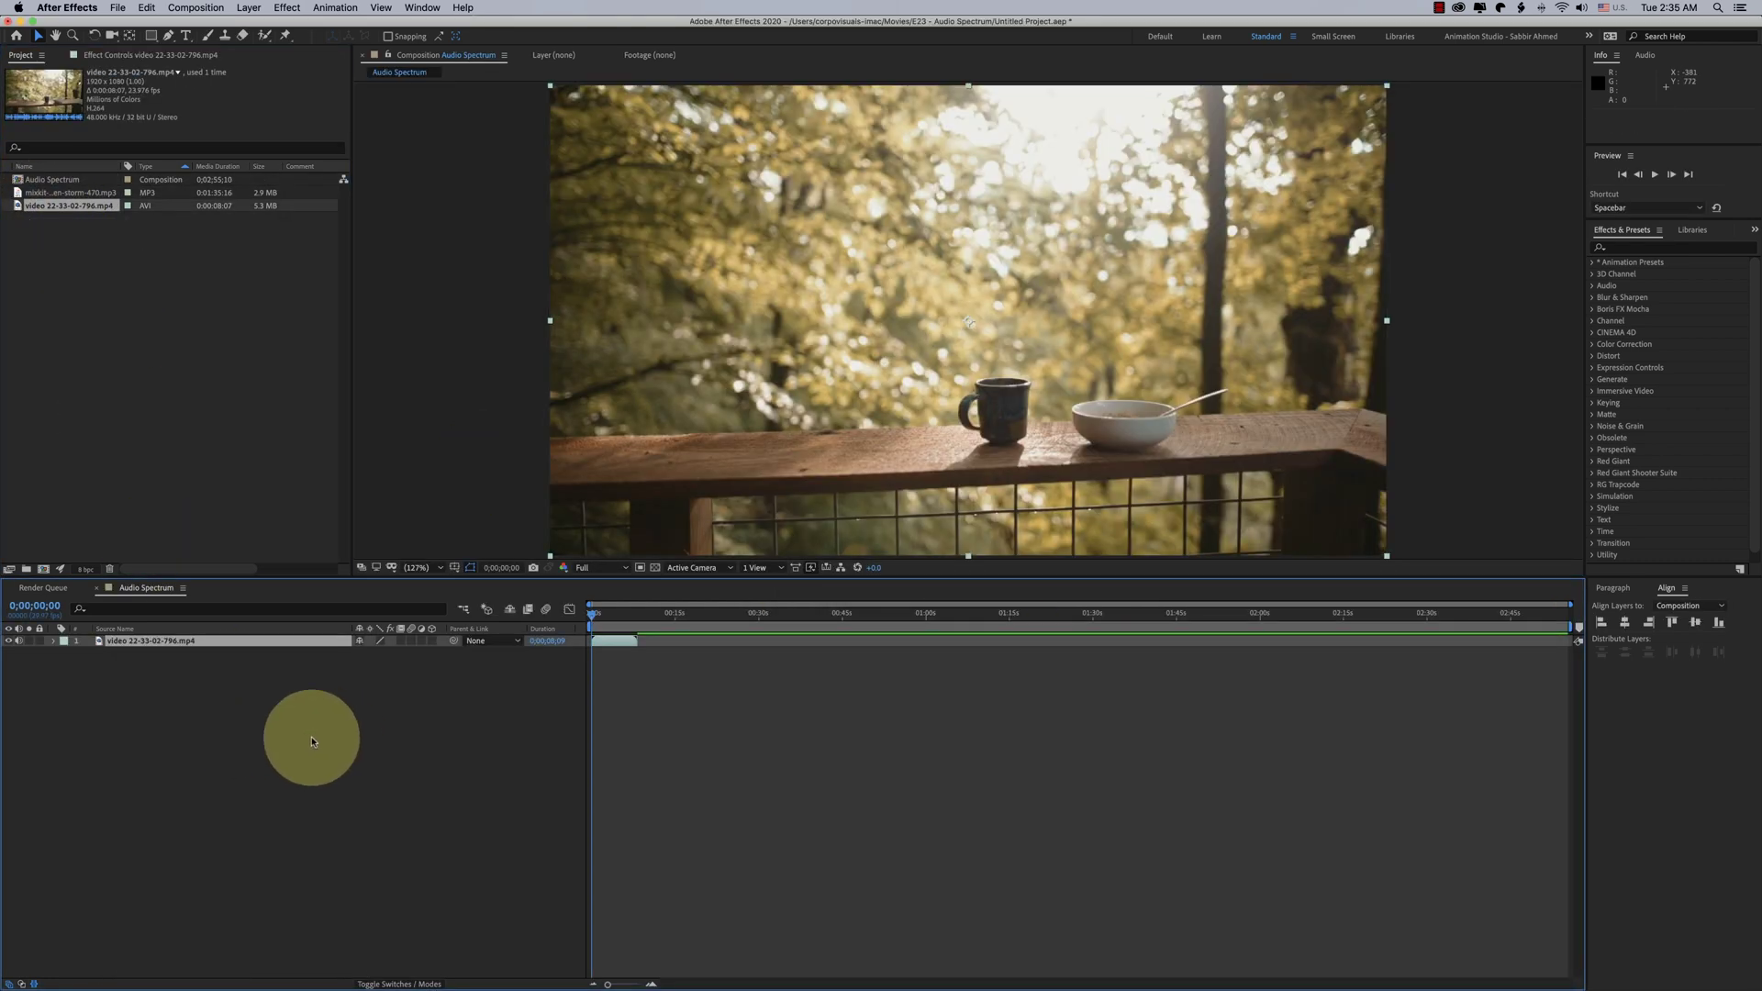
{"action": "left_click", "coordinate": [210, 732]}
{"action": "right_click", "coordinate": [197, 726]}
{"action": "mouse_move", "coordinate": [223, 734]}
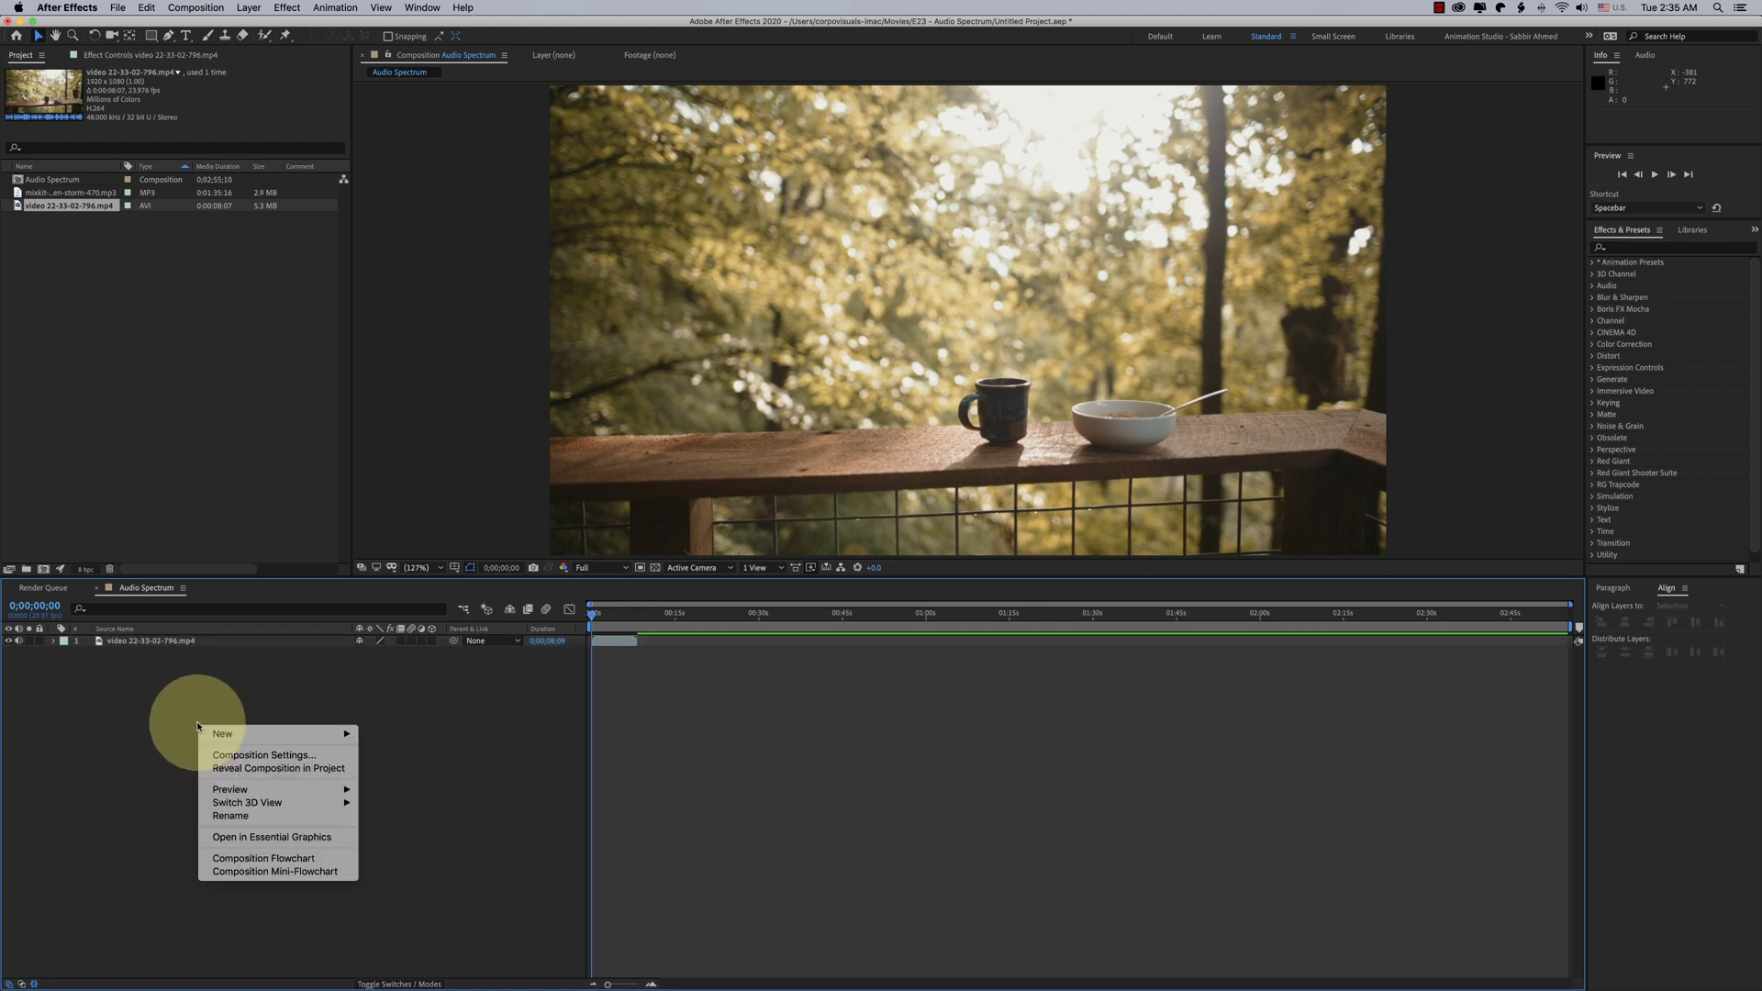
{"action": "left_click", "coordinate": [412, 770]}
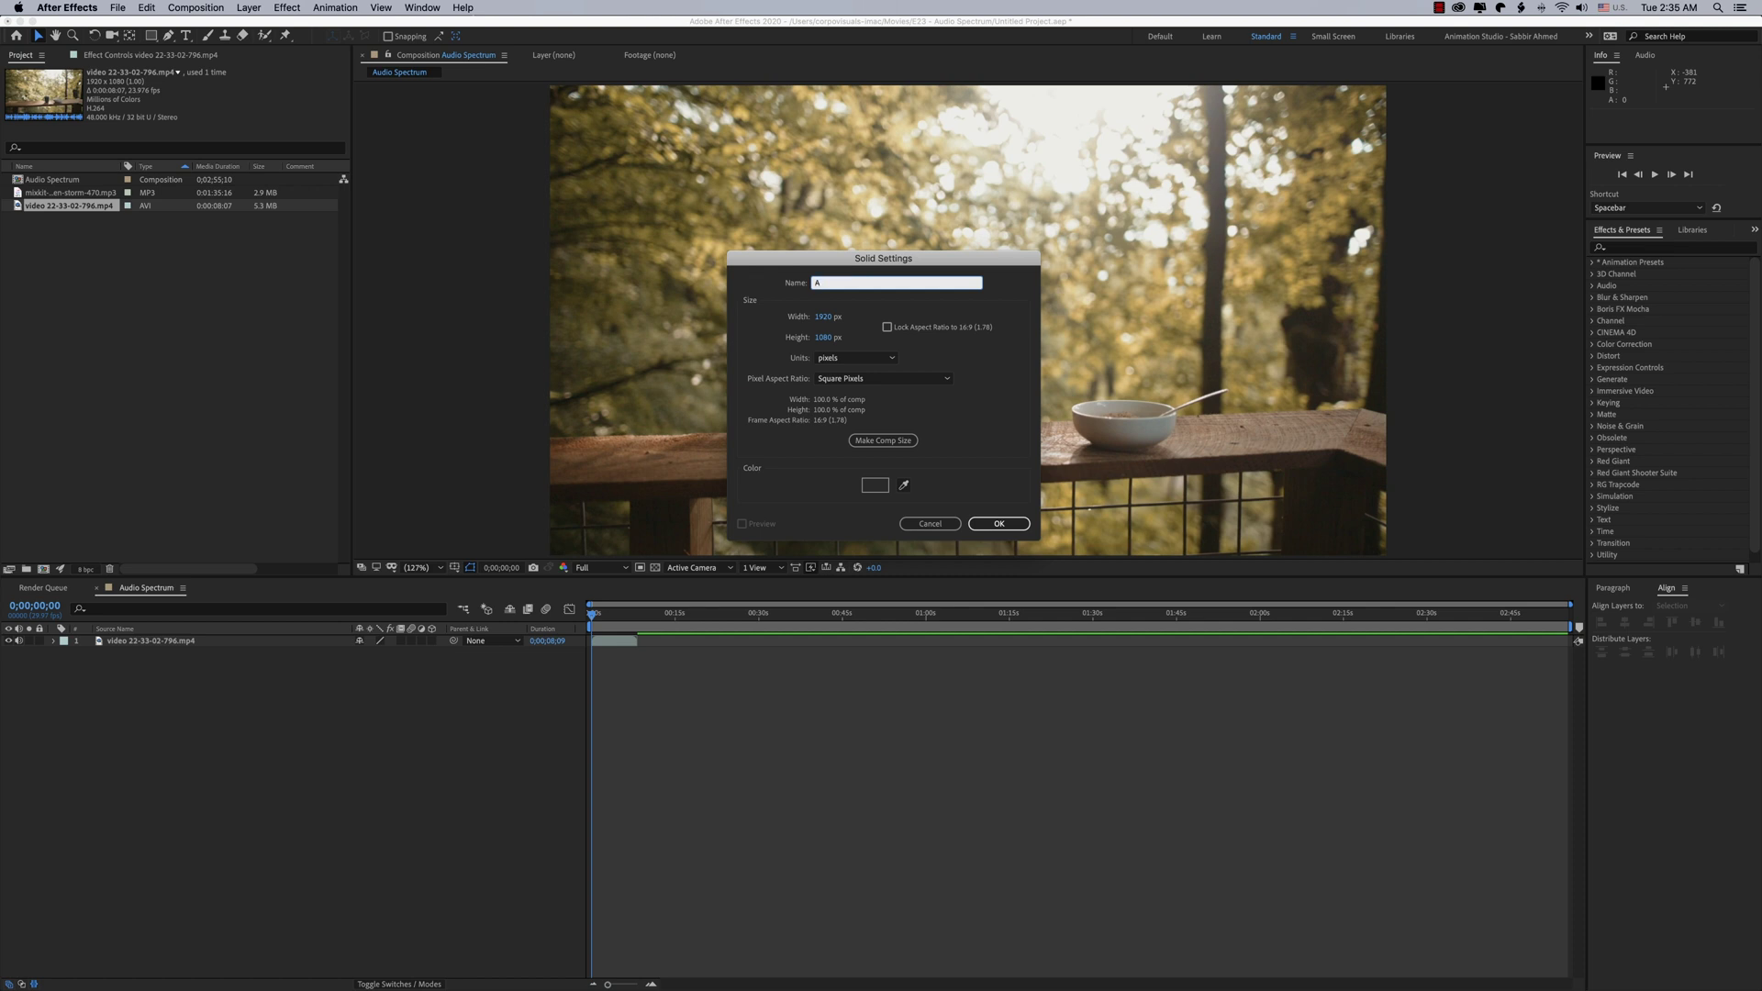
{"action": "key", "text": "Return"}
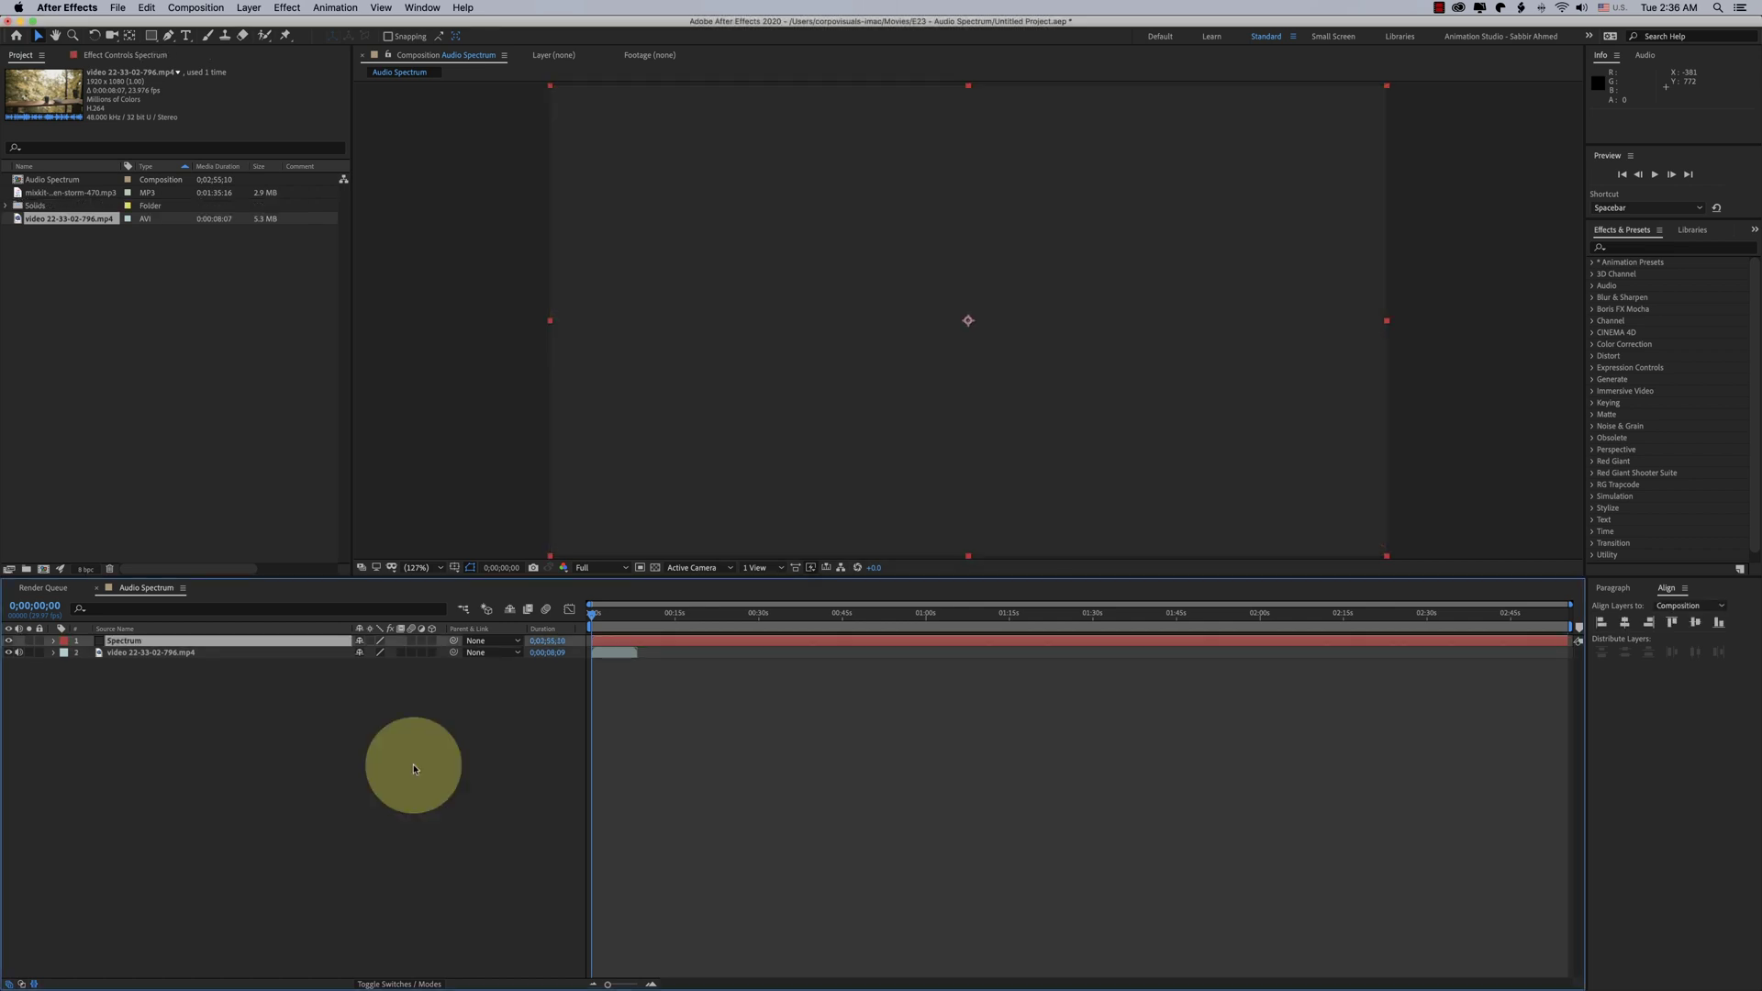
{"action": "left_click", "coordinate": [1632, 249]}
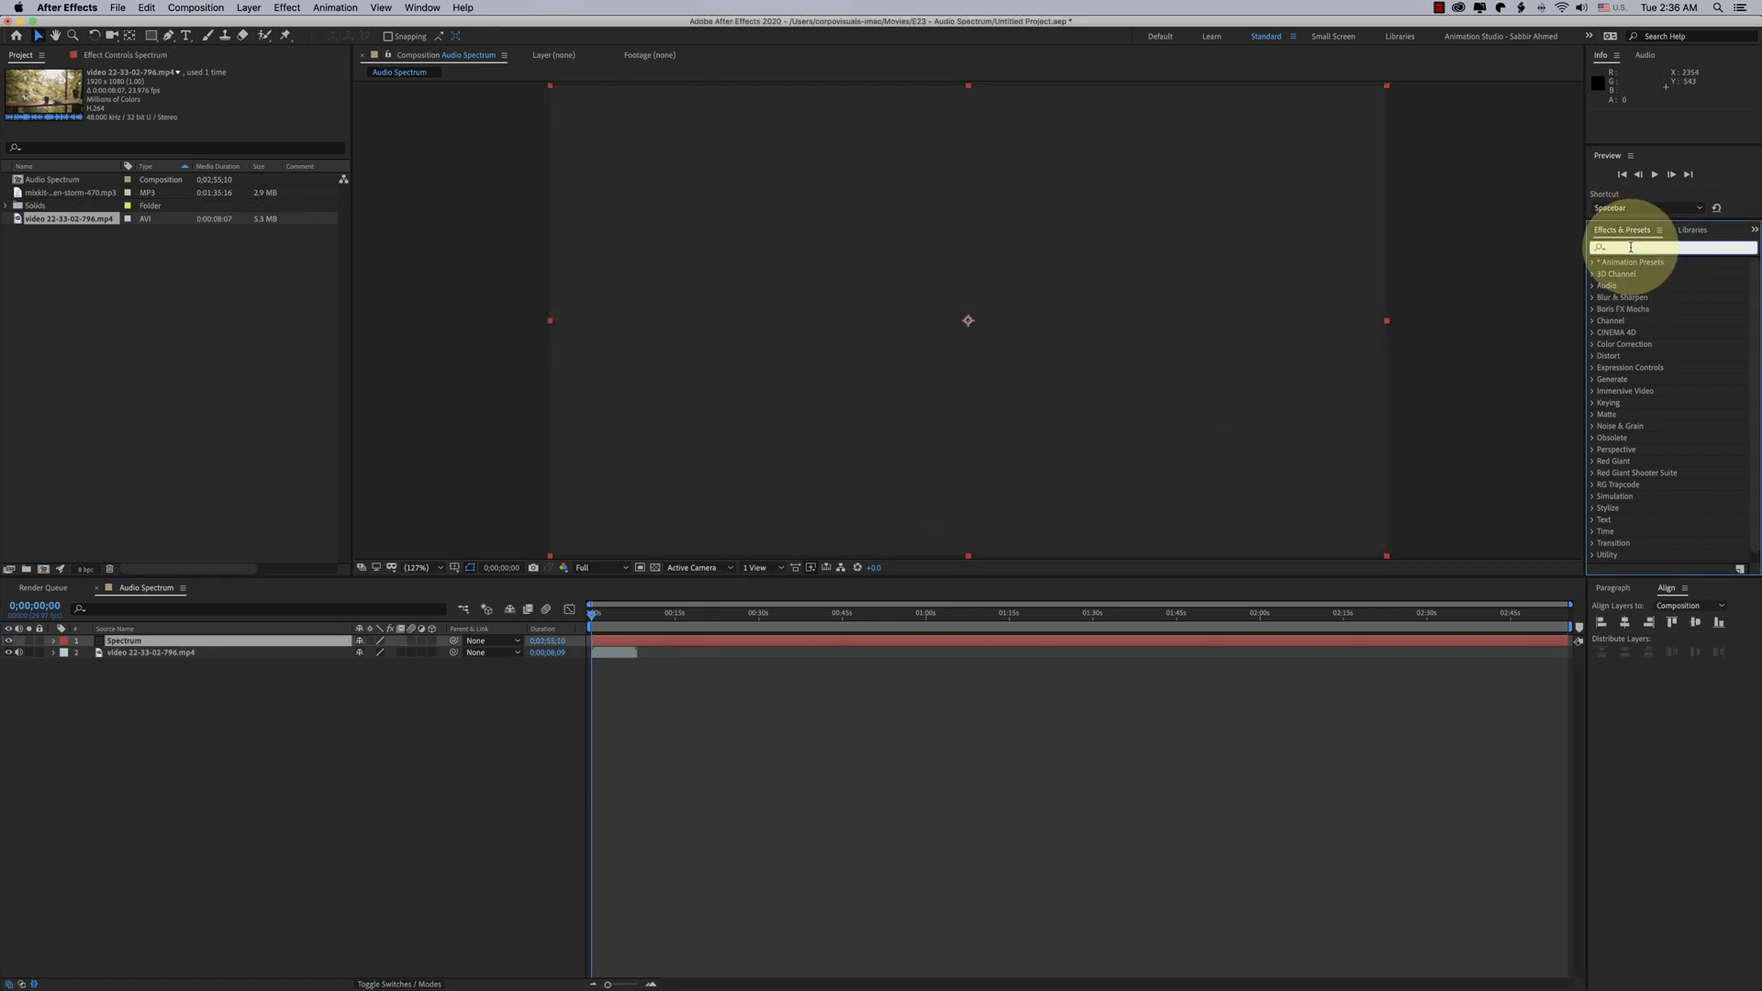
Apply Audio Spectrum to the Spectrum solid and add the mp3 as a layer named Audio.
{"action": "type", "text": "spec"}
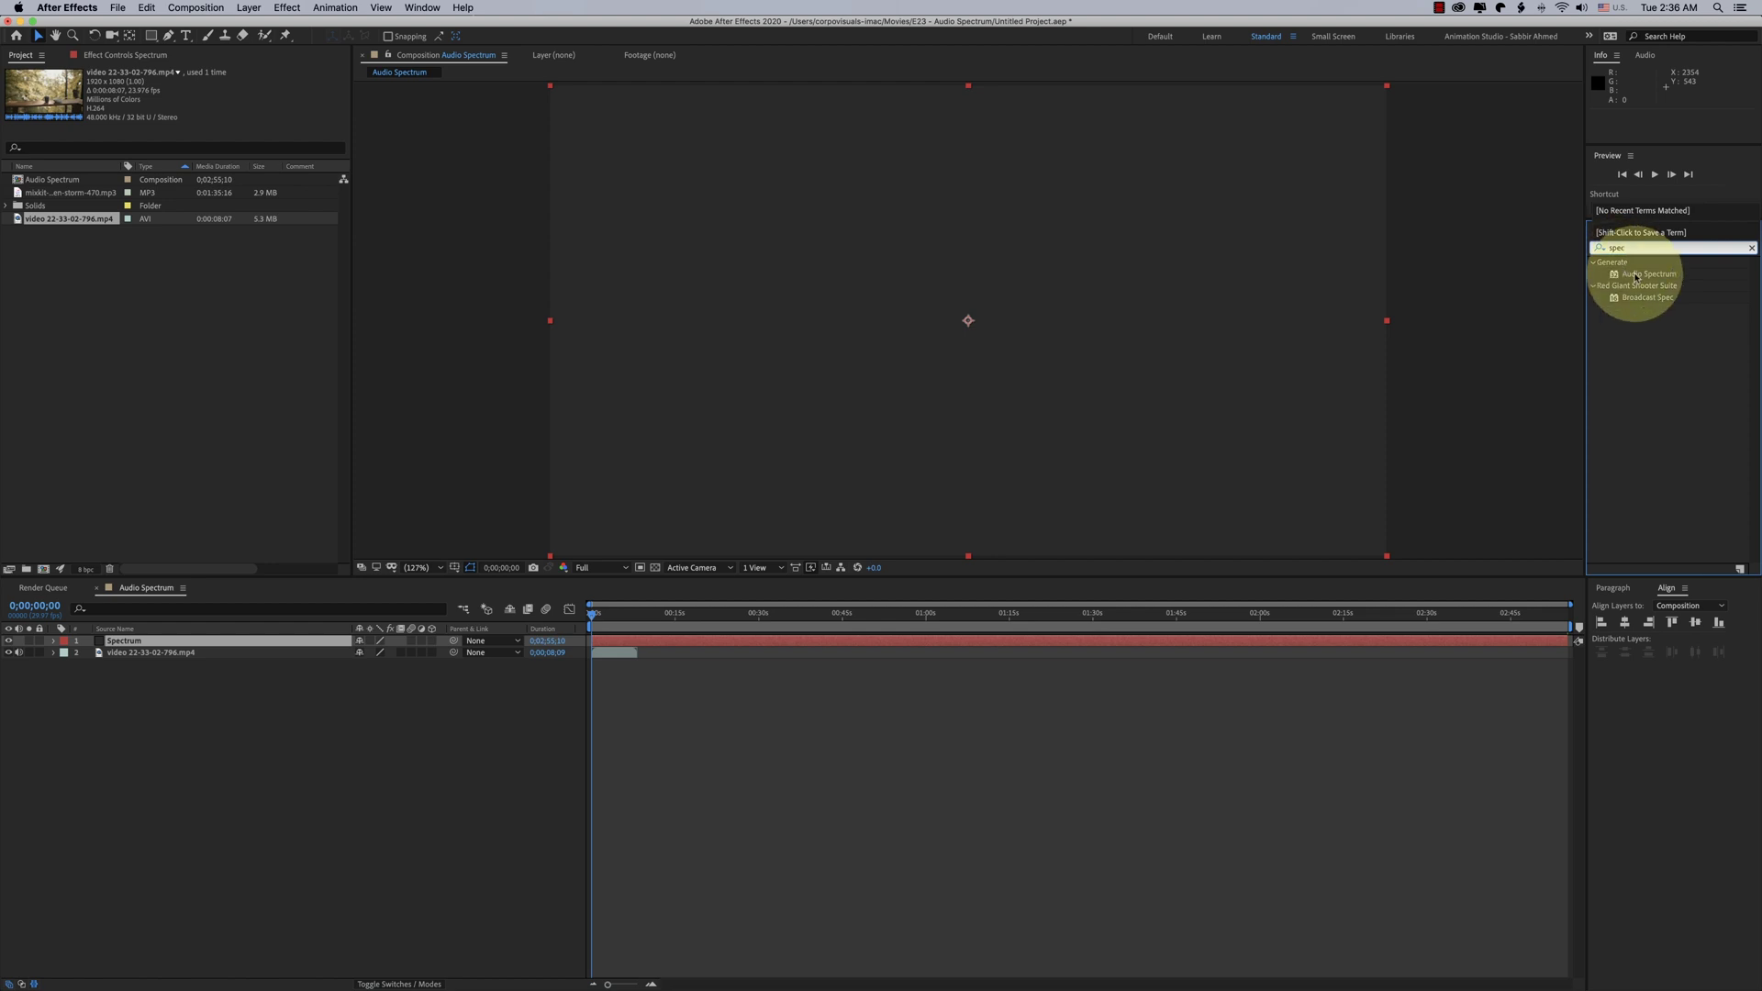
{"action": "left_click_drag", "start_coordinate": [1643, 276], "coordinate": [963, 322]}
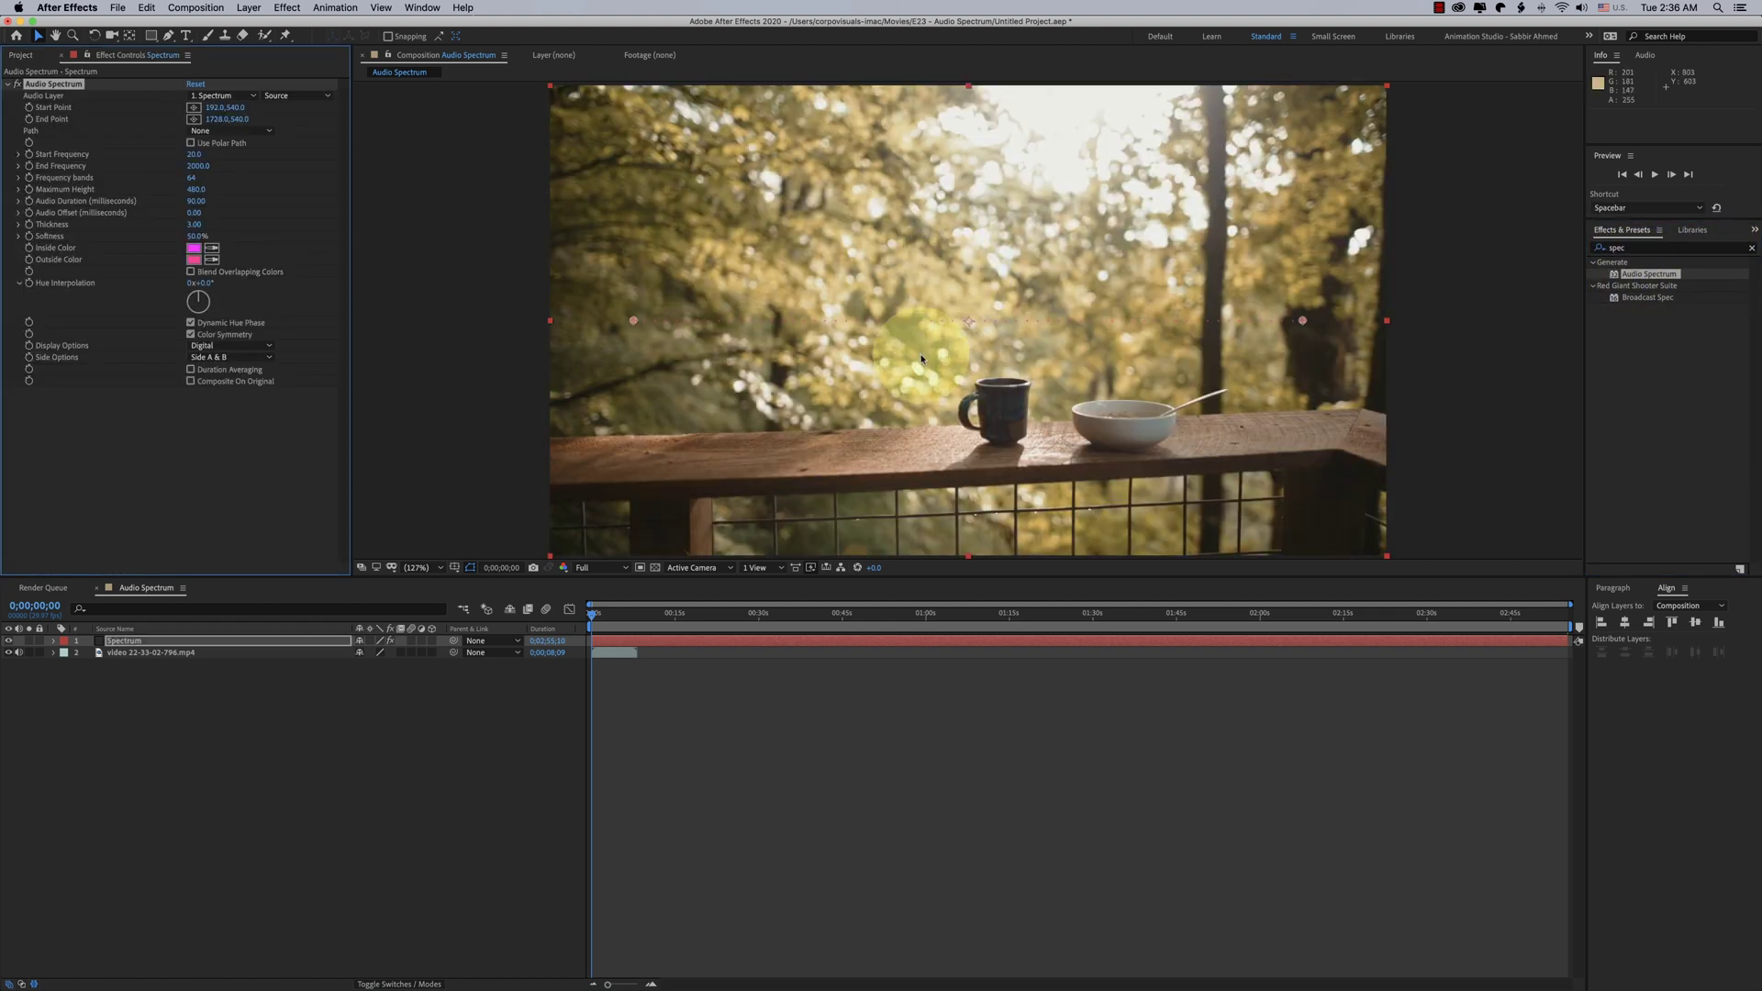
{"action": "left_click", "coordinate": [20, 55]}
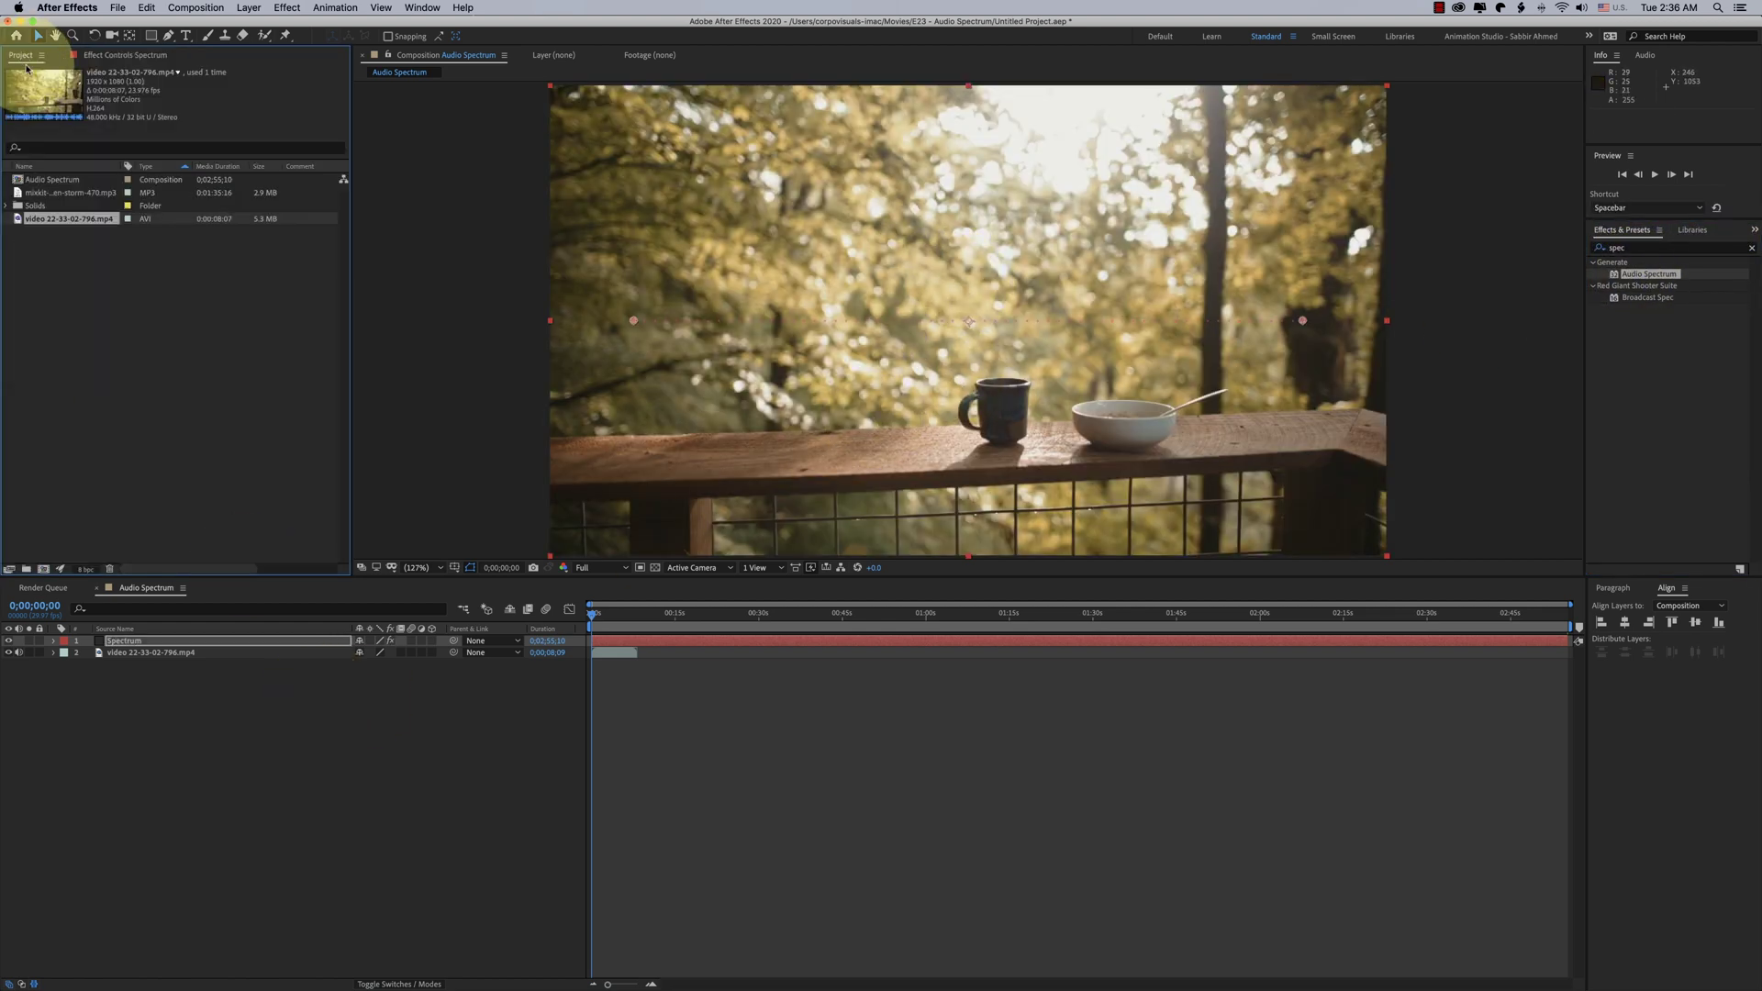
{"action": "left_click", "coordinate": [50, 195]}
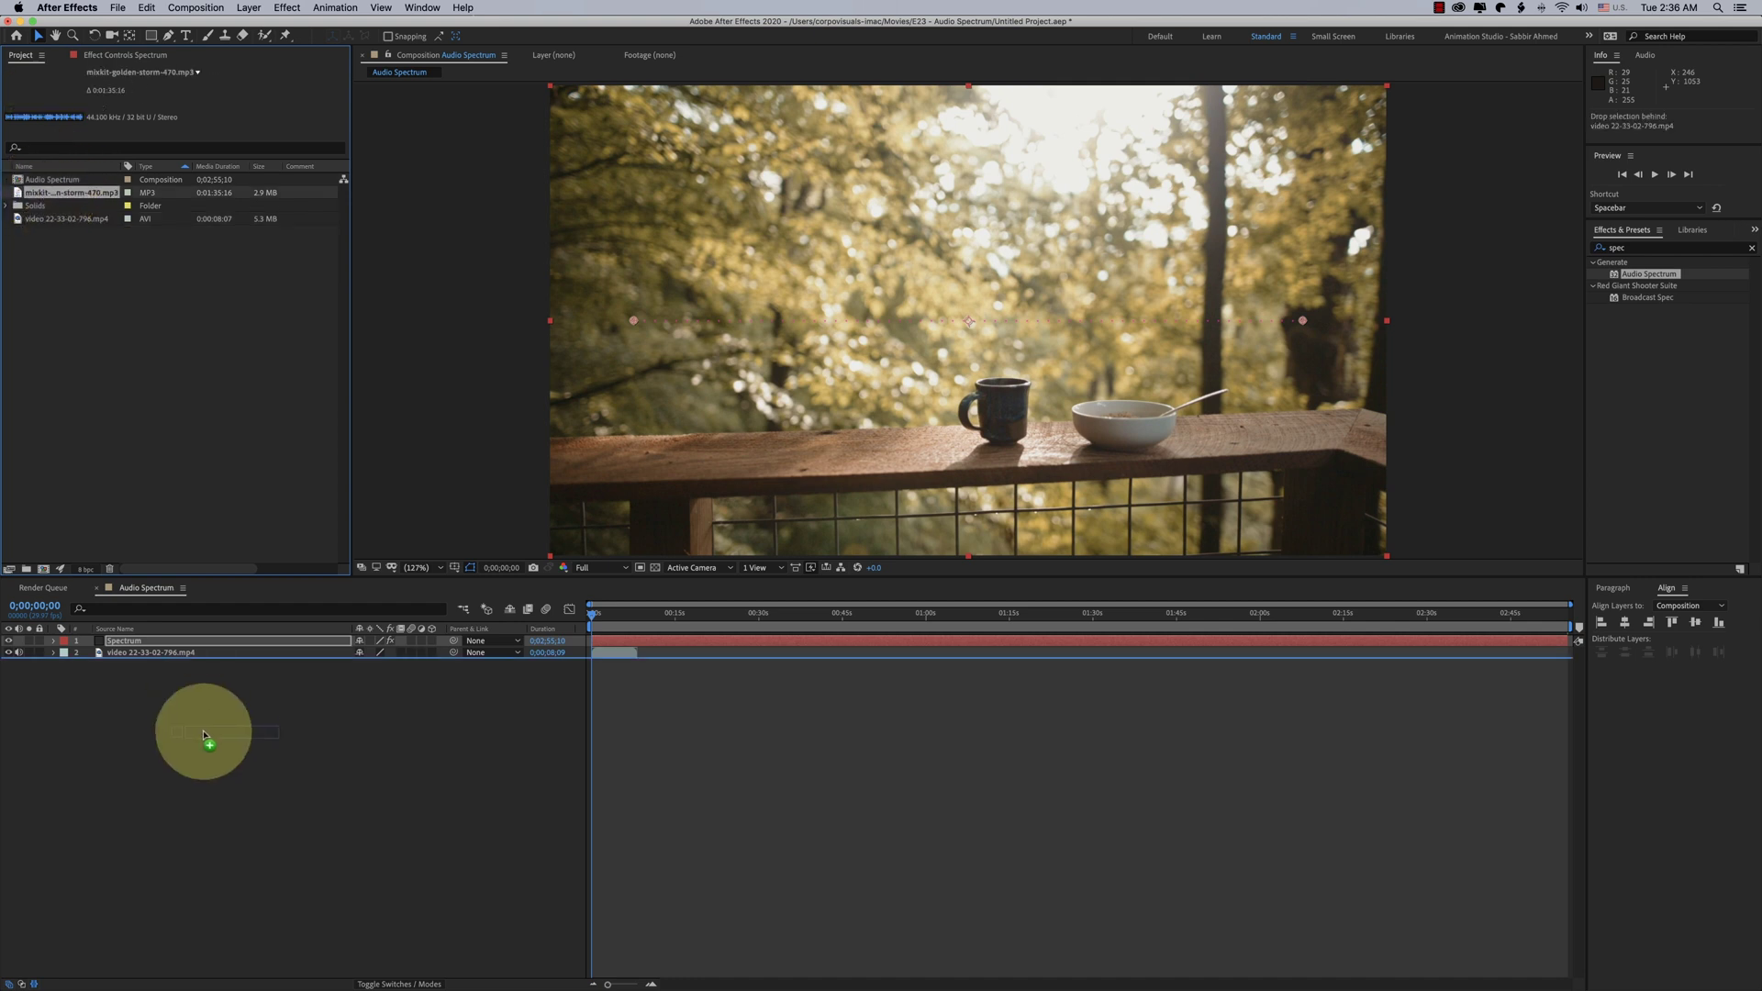
{"action": "left_click_drag", "start_coordinate": [44, 195], "coordinate": [189, 731]}
{"action": "right_click", "coordinate": [137, 664]}
{"action": "left_click", "coordinate": [203, 977]}
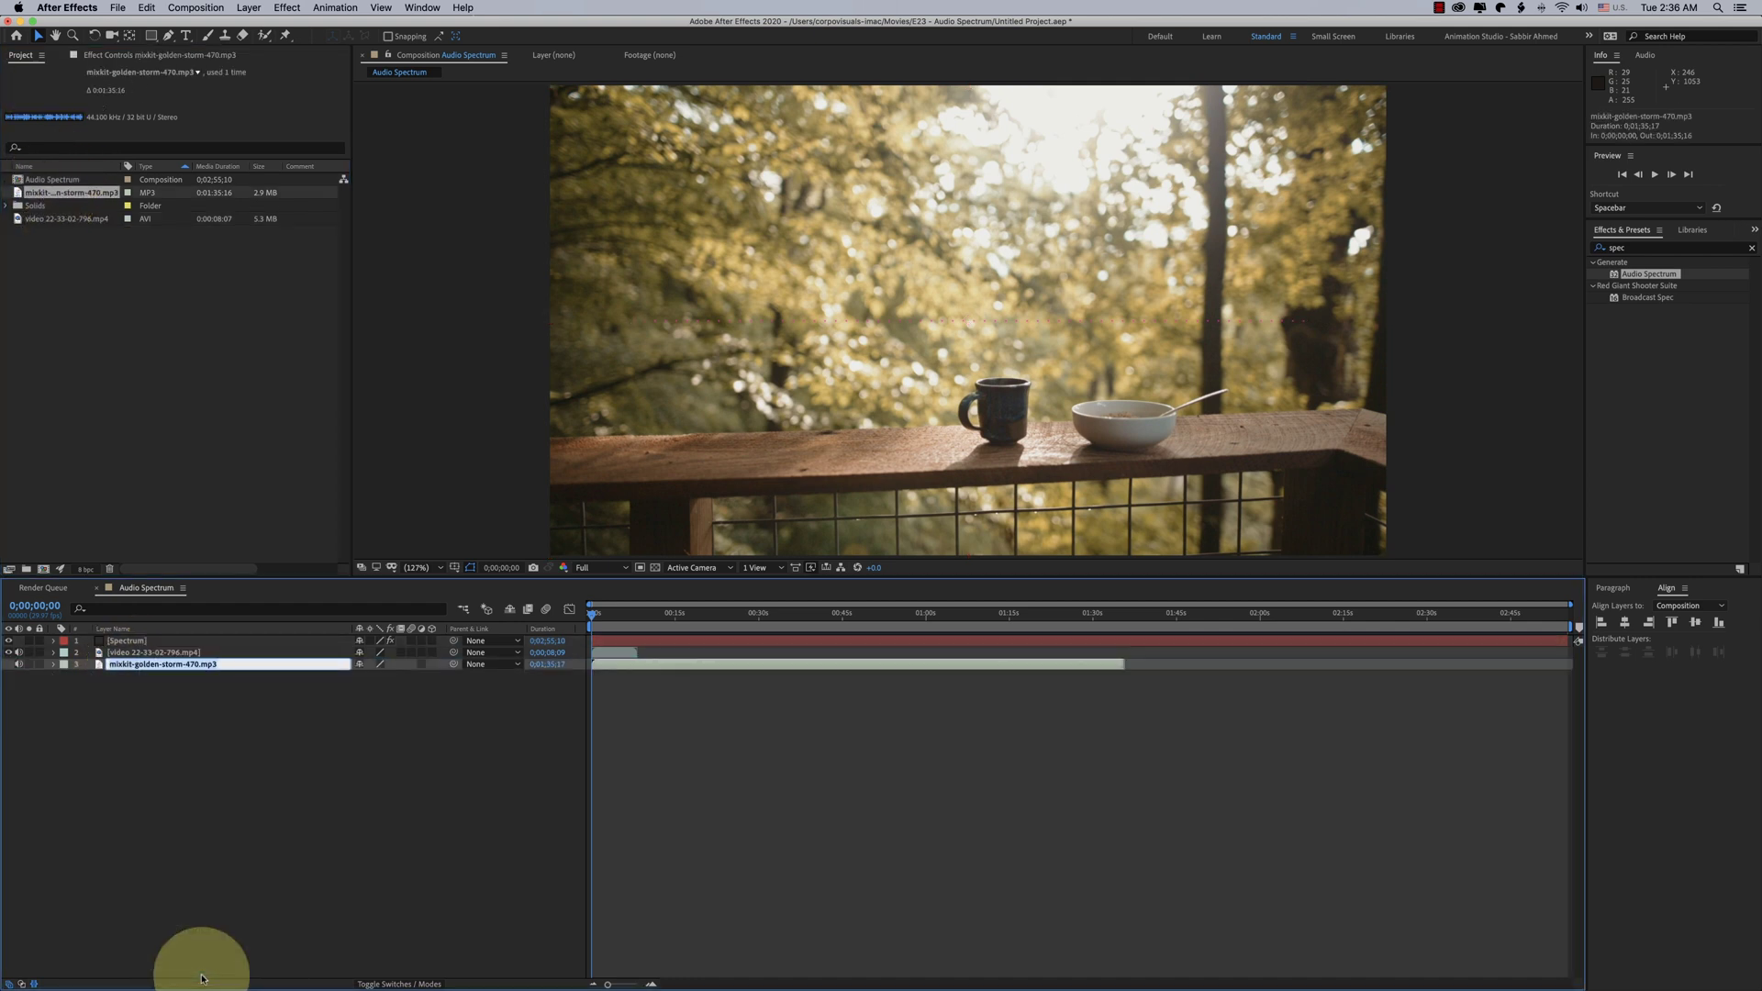
{"action": "type", "text": "Audio"}
{"action": "left_click", "coordinate": [129, 641]}
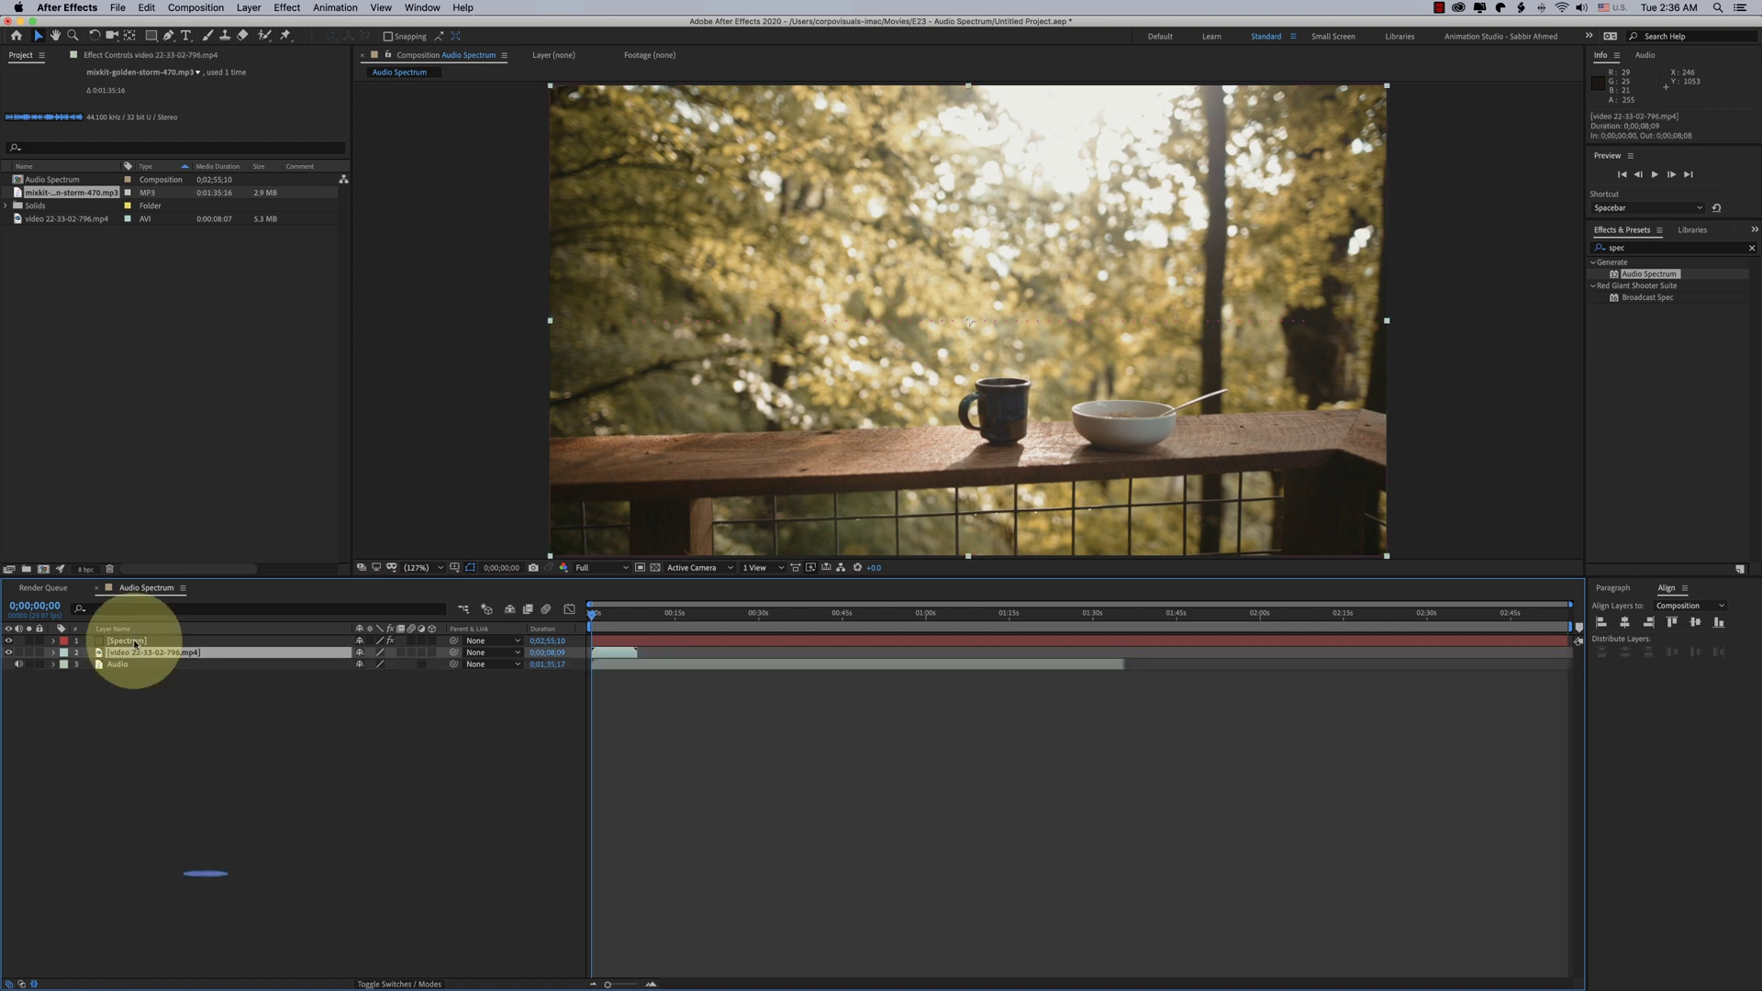
Set the Audio Spectrum effect's Audio Layer to 3. Audio.
{"action": "left_click", "coordinate": [107, 56]}
{"action": "left_click", "coordinate": [111, 85]}
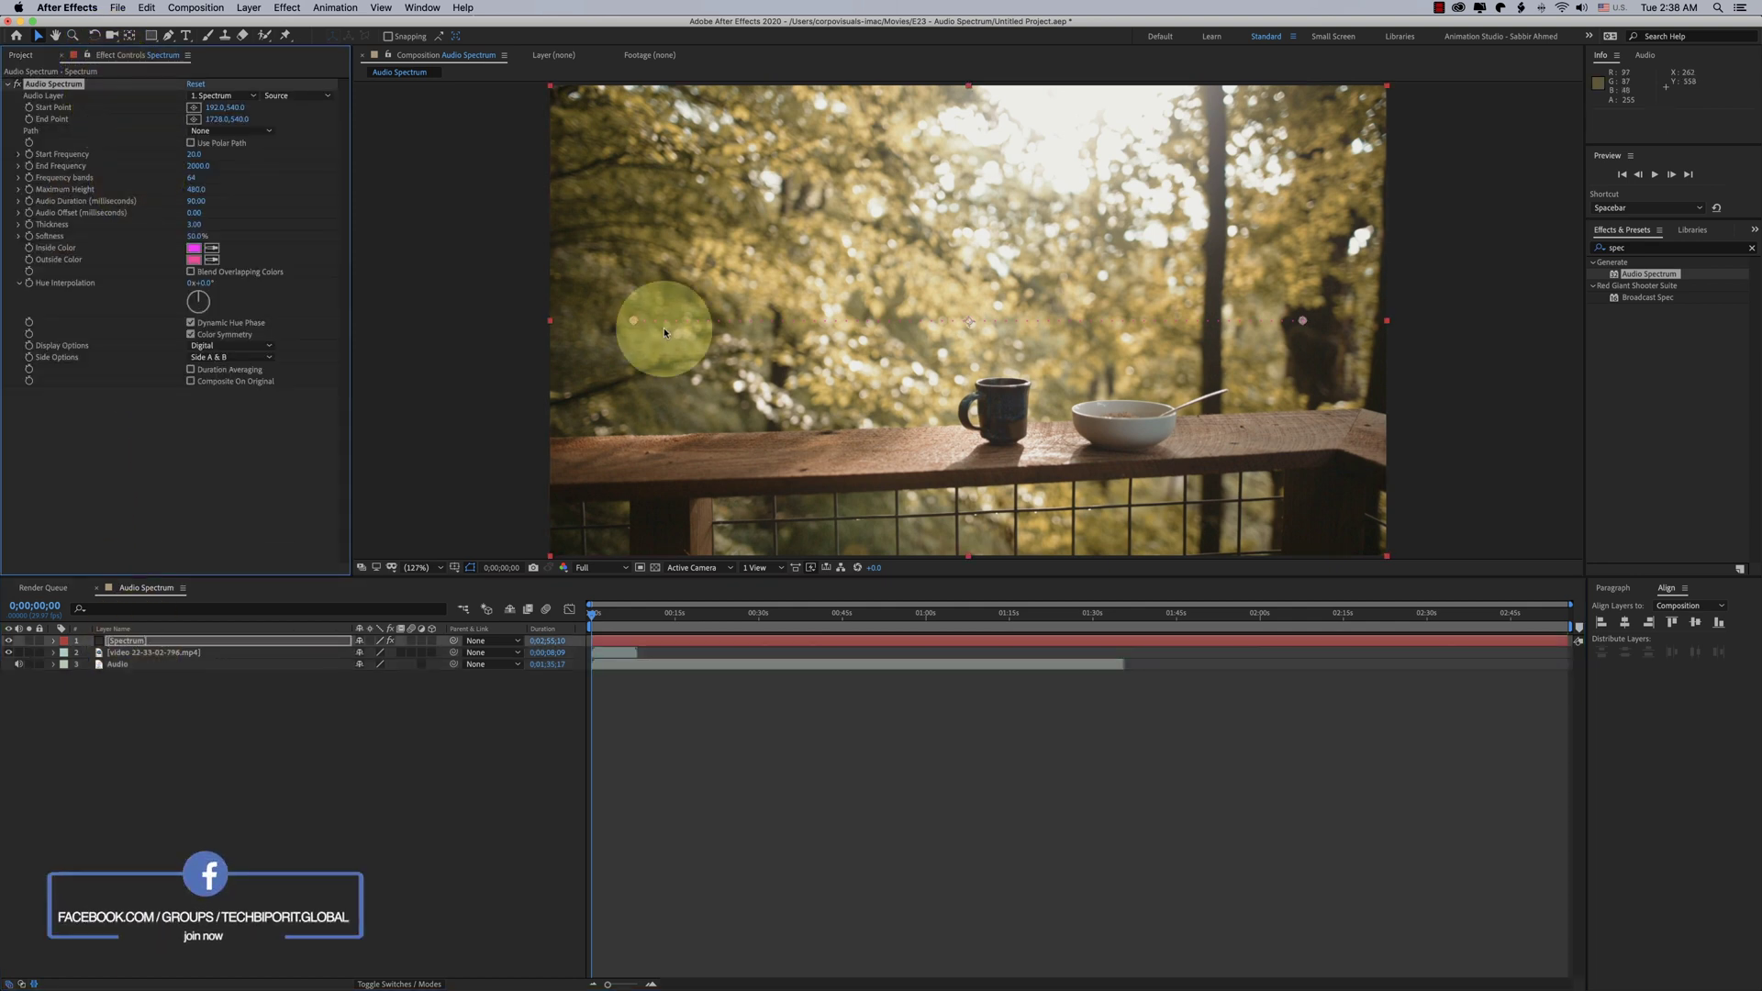
{"action": "left_click", "coordinate": [10, 652]}
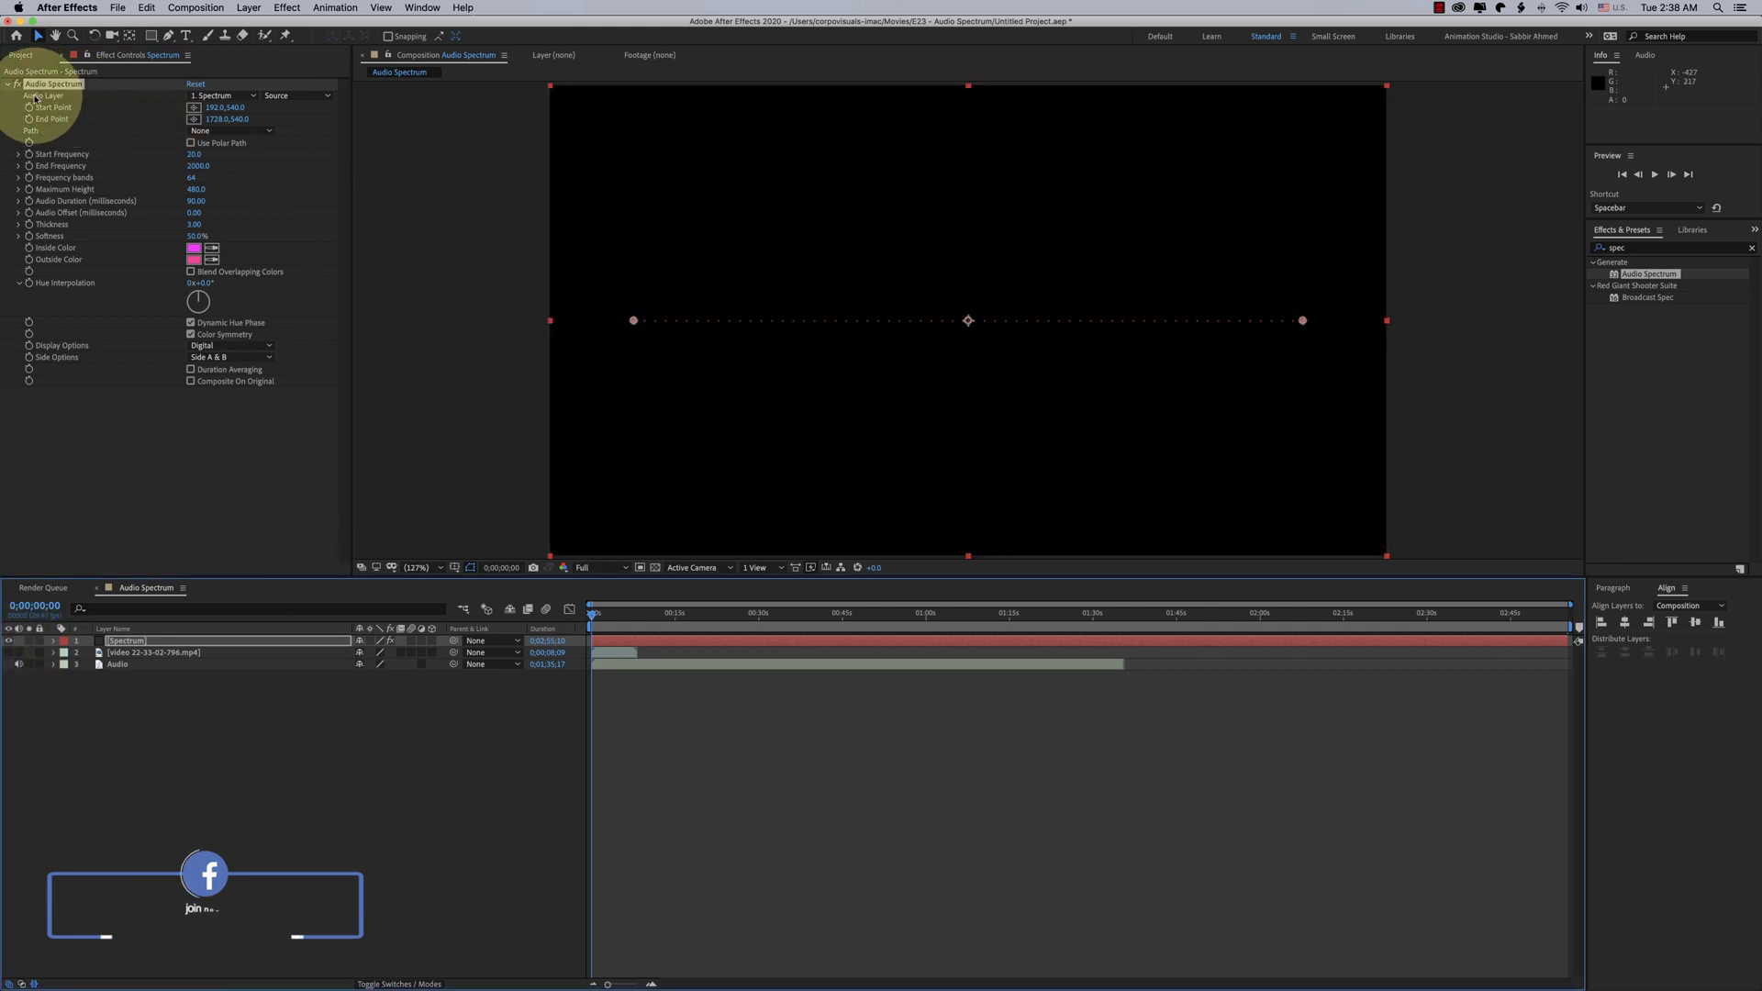
{"action": "left_click", "coordinate": [303, 96]}
{"action": "left_click", "coordinate": [300, 109]}
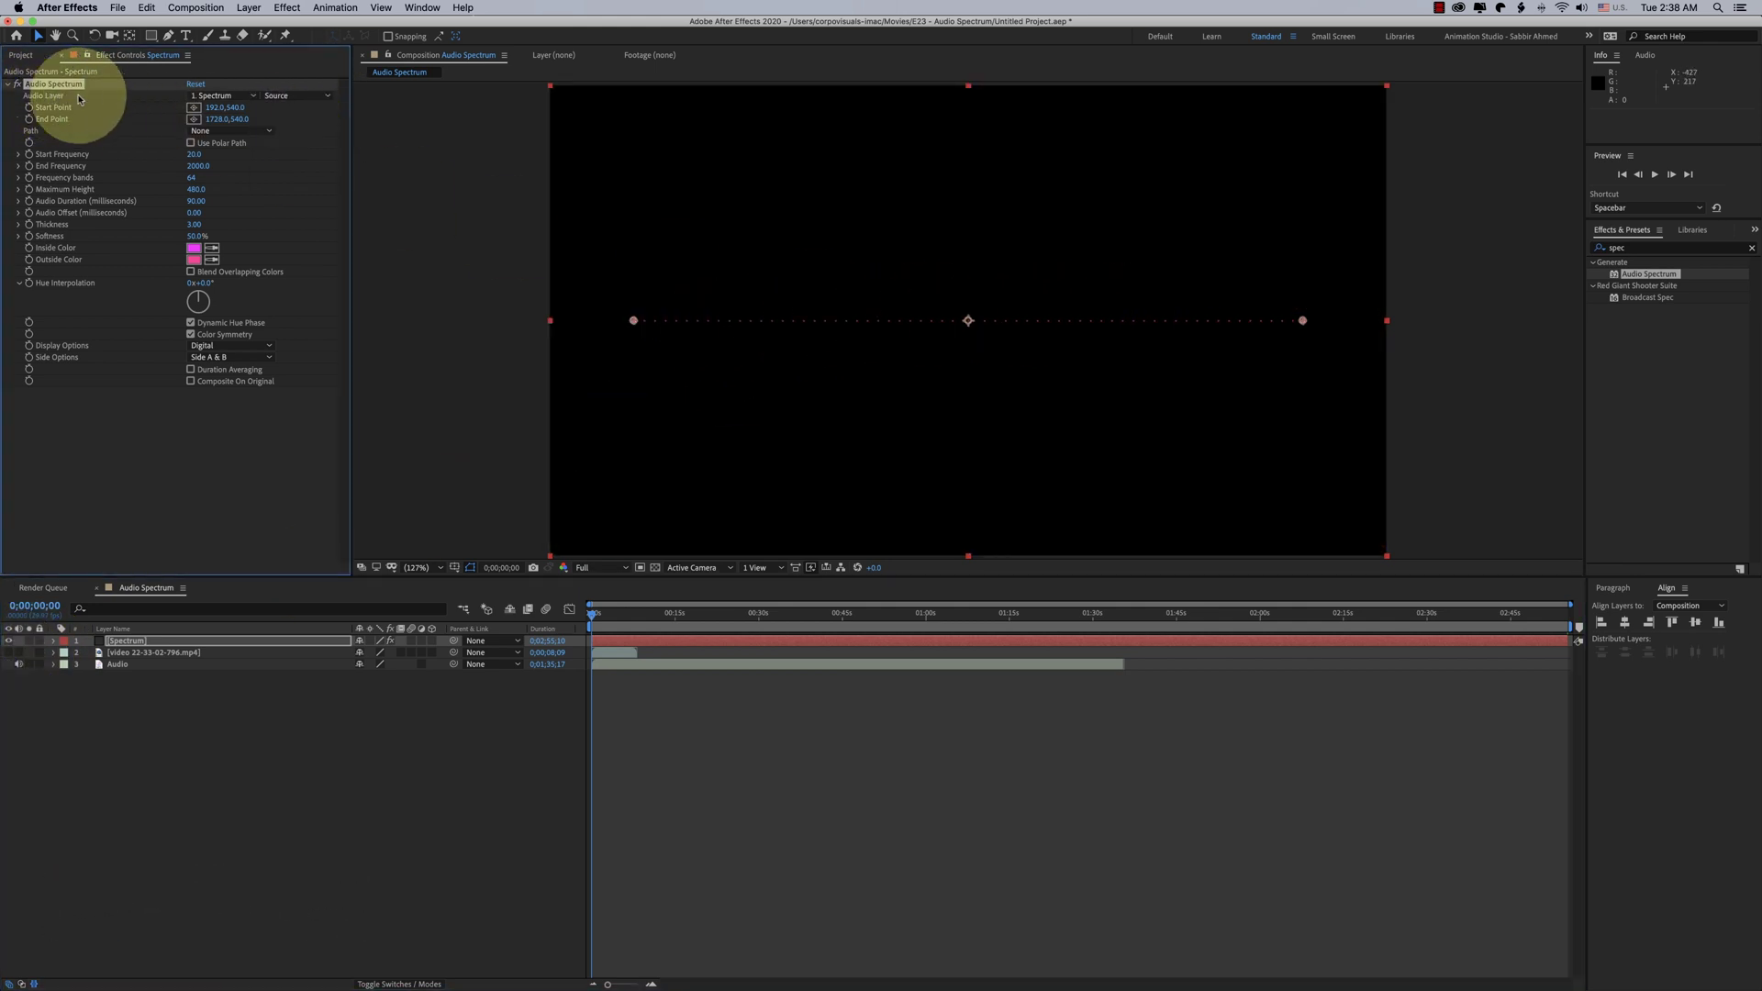
{"action": "left_click", "coordinate": [221, 95]}
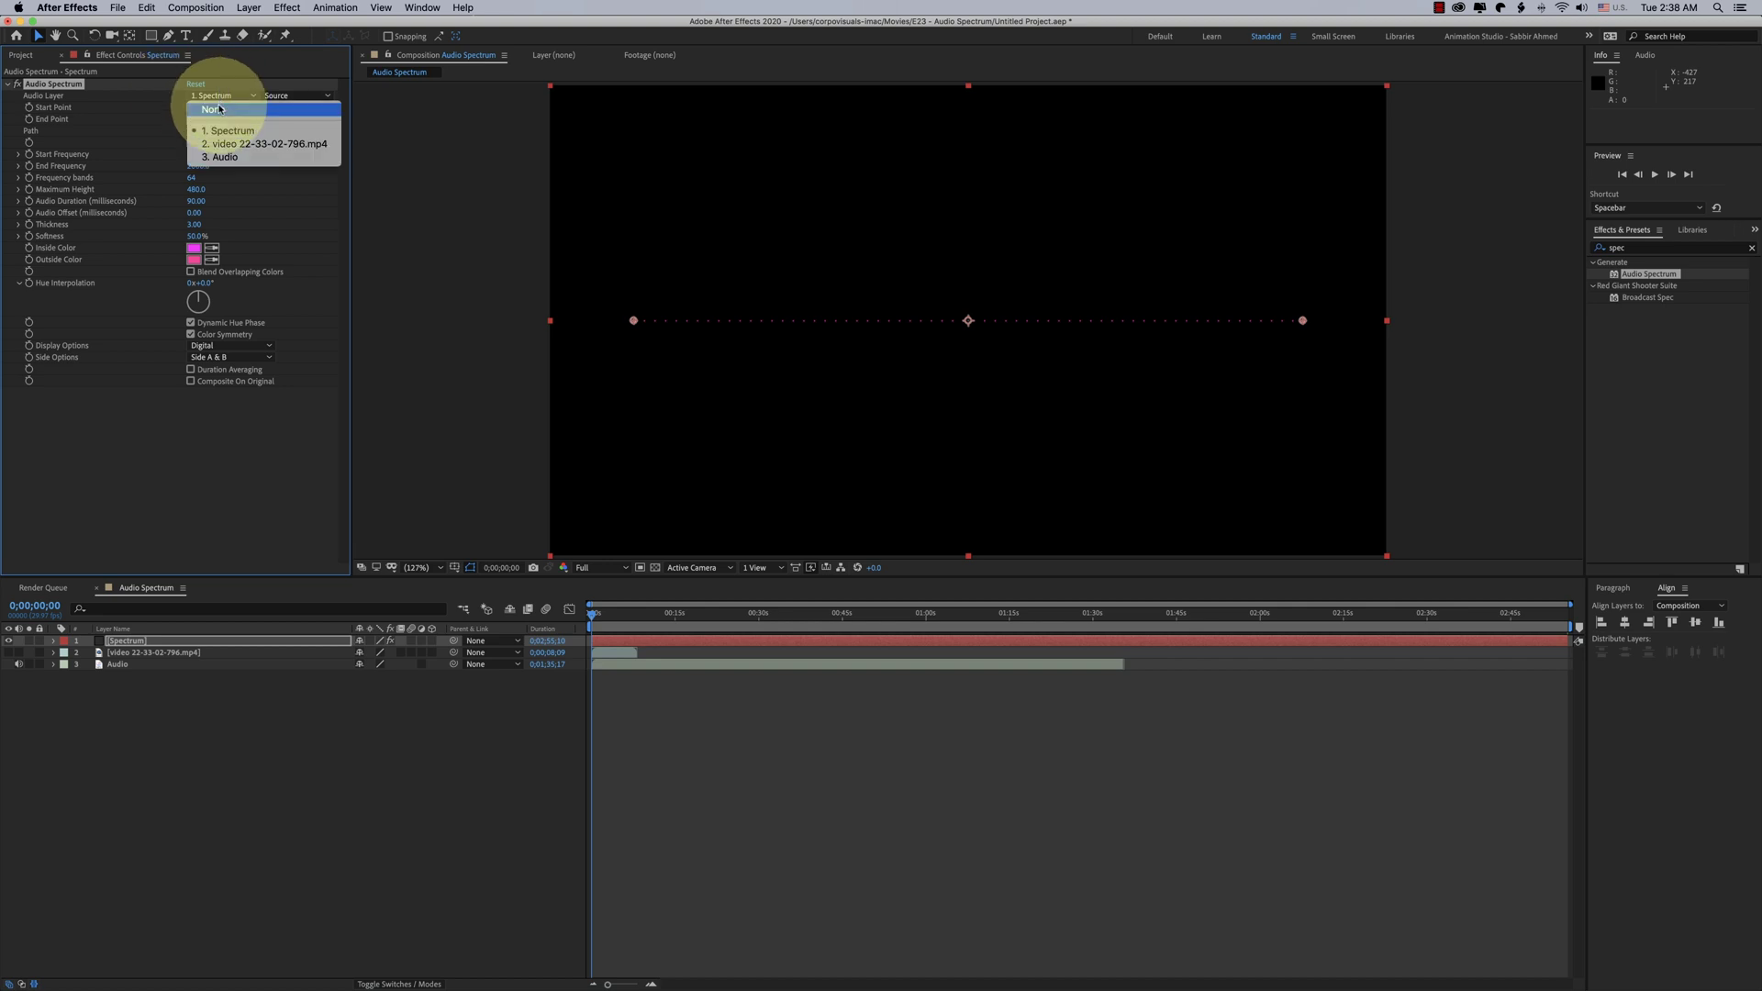
{"action": "left_click", "coordinate": [245, 157]}
{"action": "left_click", "coordinate": [8, 652]}
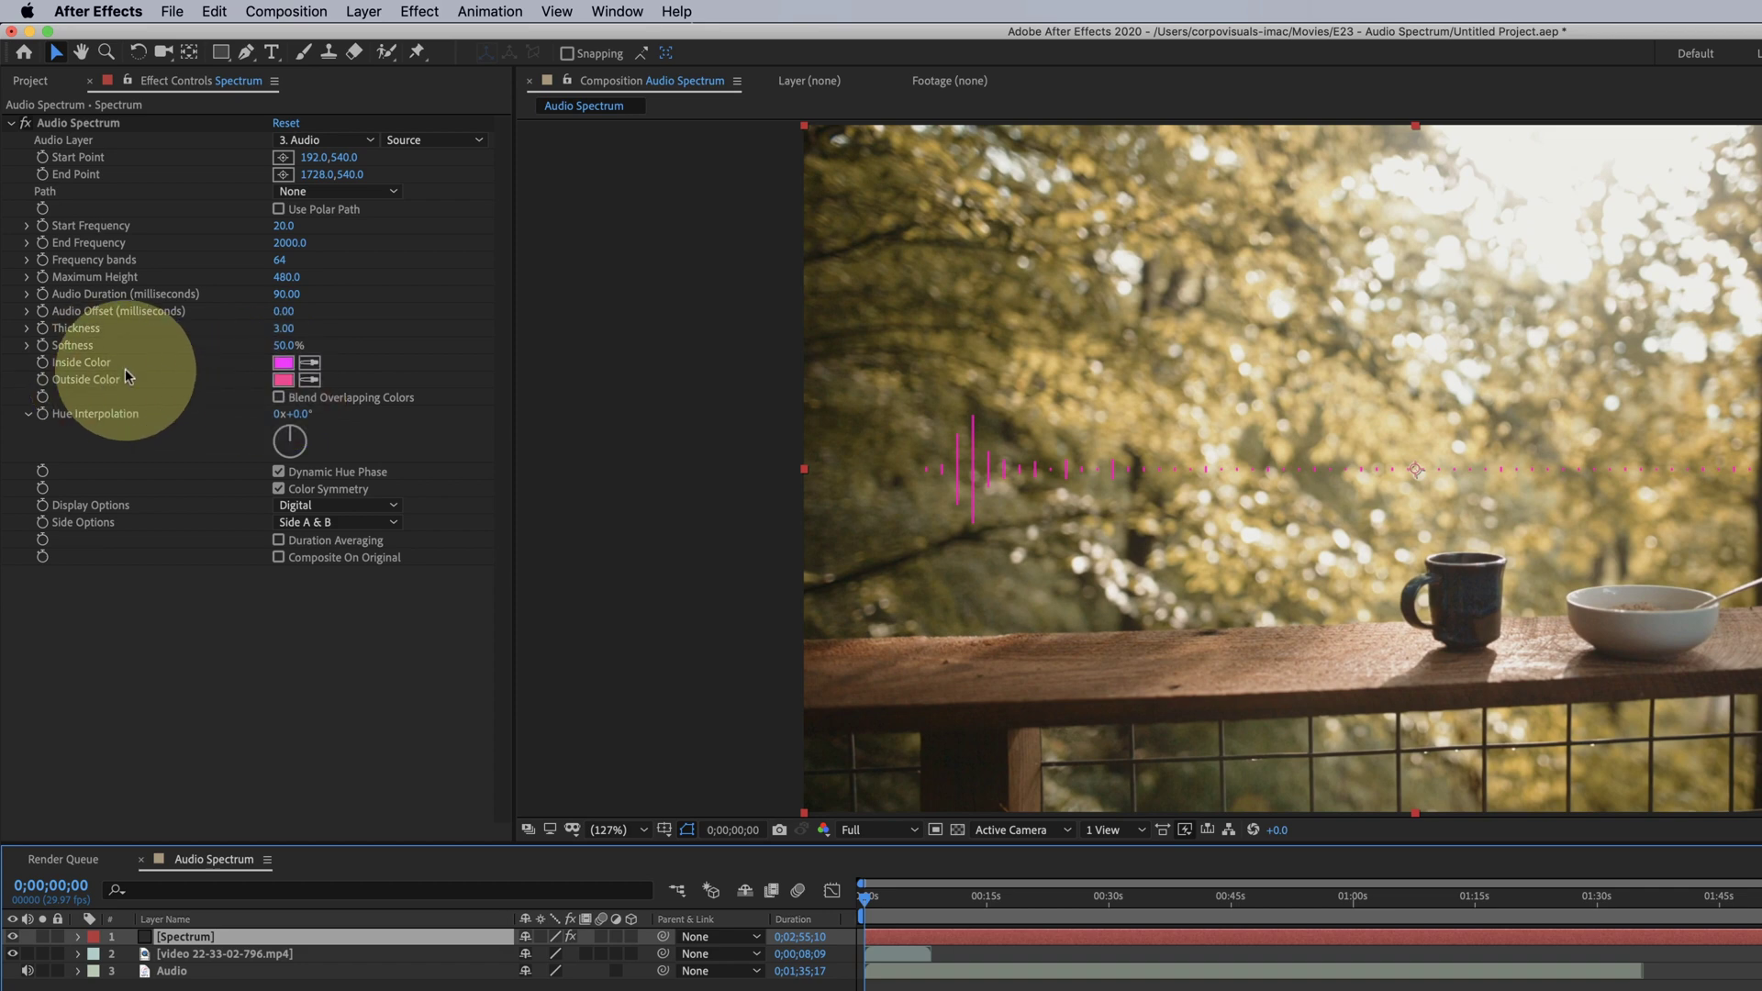
Try cyan and pale green outside colours and set Hue Interpolation to 0x+82.0°.
{"action": "left_click", "coordinate": [280, 381]}
{"action": "left_click_drag", "start_coordinate": [1204, 587], "coordinate": [1204, 540]}
{"action": "left_click", "coordinate": [1356, 487]}
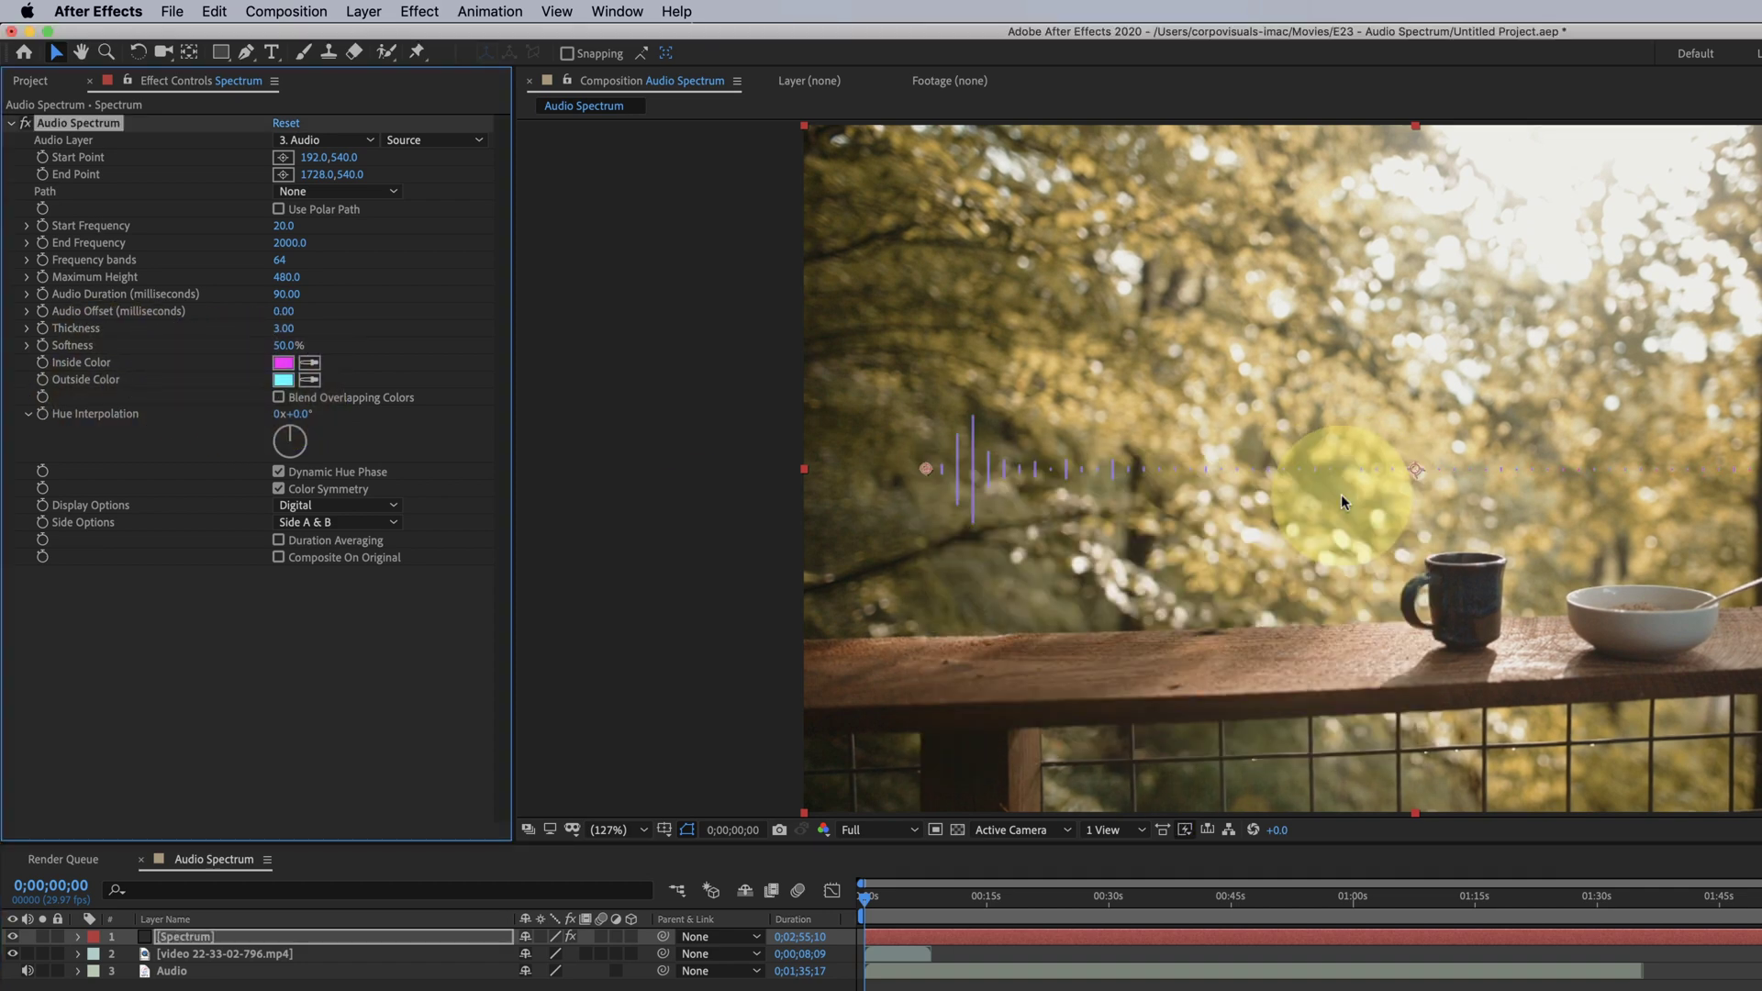
{"action": "left_click", "coordinate": [399, 417]}
{"action": "left_click", "coordinate": [309, 379]}
{"action": "left_click", "coordinate": [287, 436]}
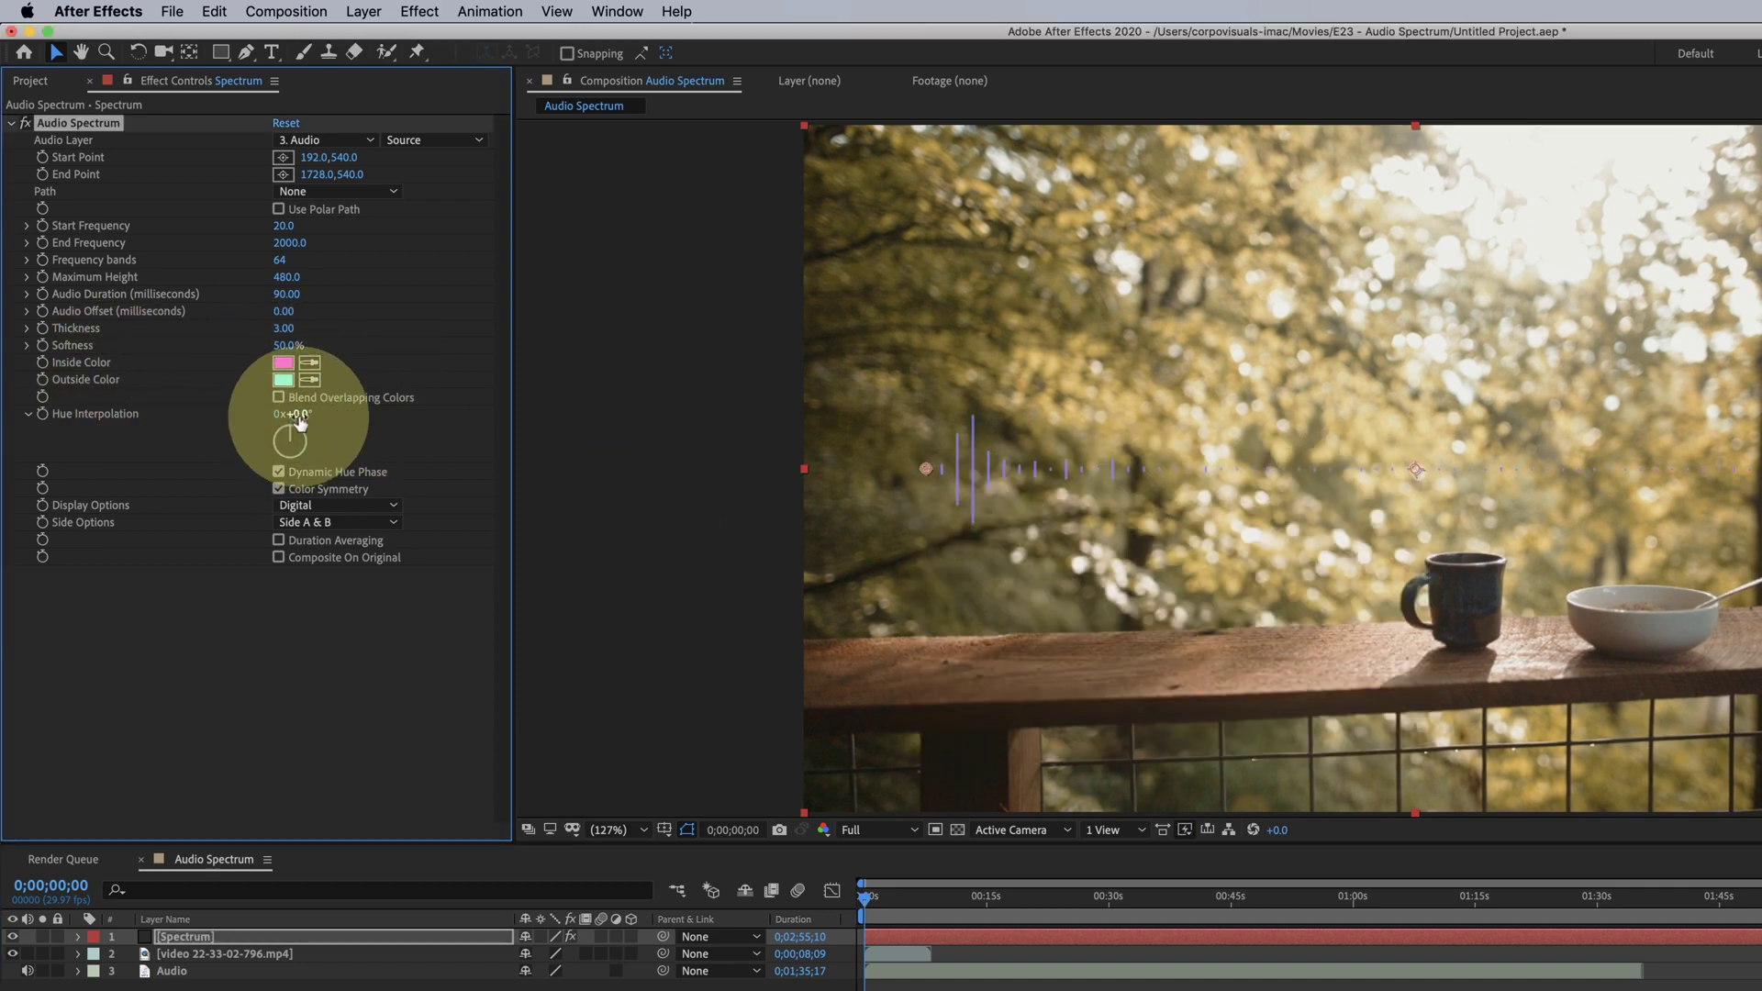
{"action": "mouse_move", "coordinate": [304, 413]}
{"action": "left_mouse_down"}
{"action": "mouse_move", "coordinate": [472, 428]}
{"action": "mouse_move", "coordinate": [308, 415]}
{"action": "left_mouse_up"}
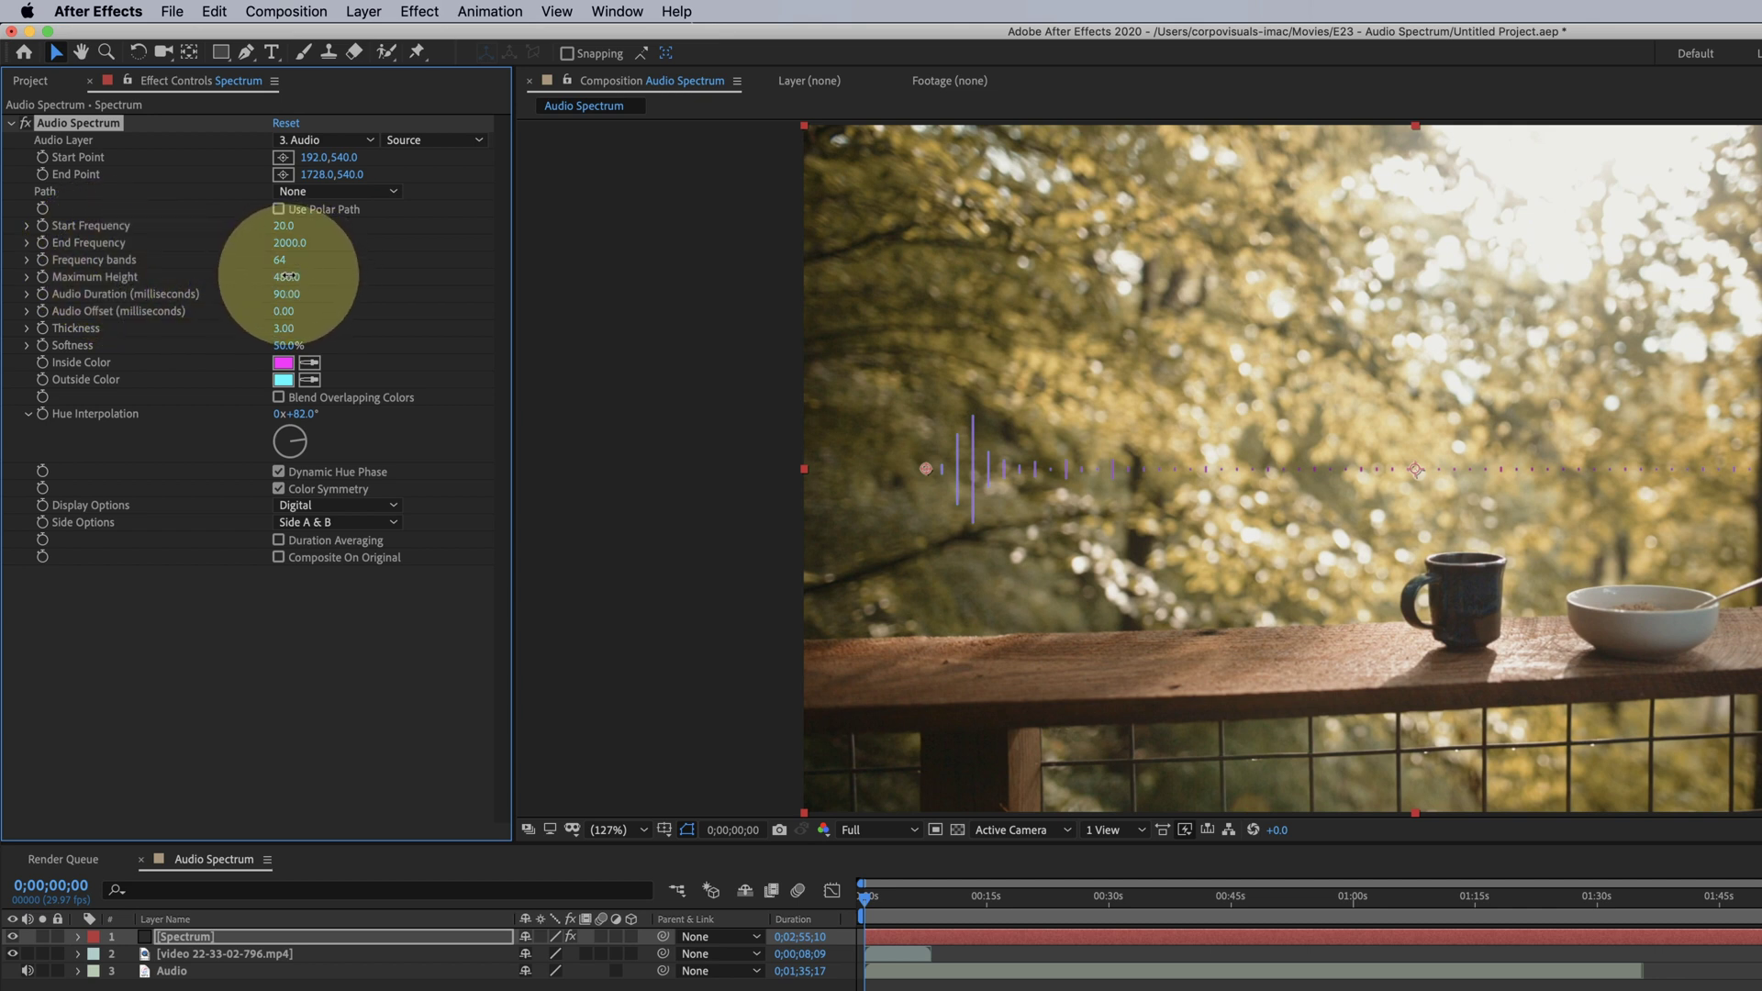
Raise the spectrum's Maximum Height and make both Inside and Outside Color white.
{"action": "mouse_move", "coordinate": [287, 276]}
{"action": "left_mouse_down"}
{"action": "mouse_move", "coordinate": [439, 277]}
{"action": "mouse_move", "coordinate": [384, 278]}
{"action": "left_mouse_up"}
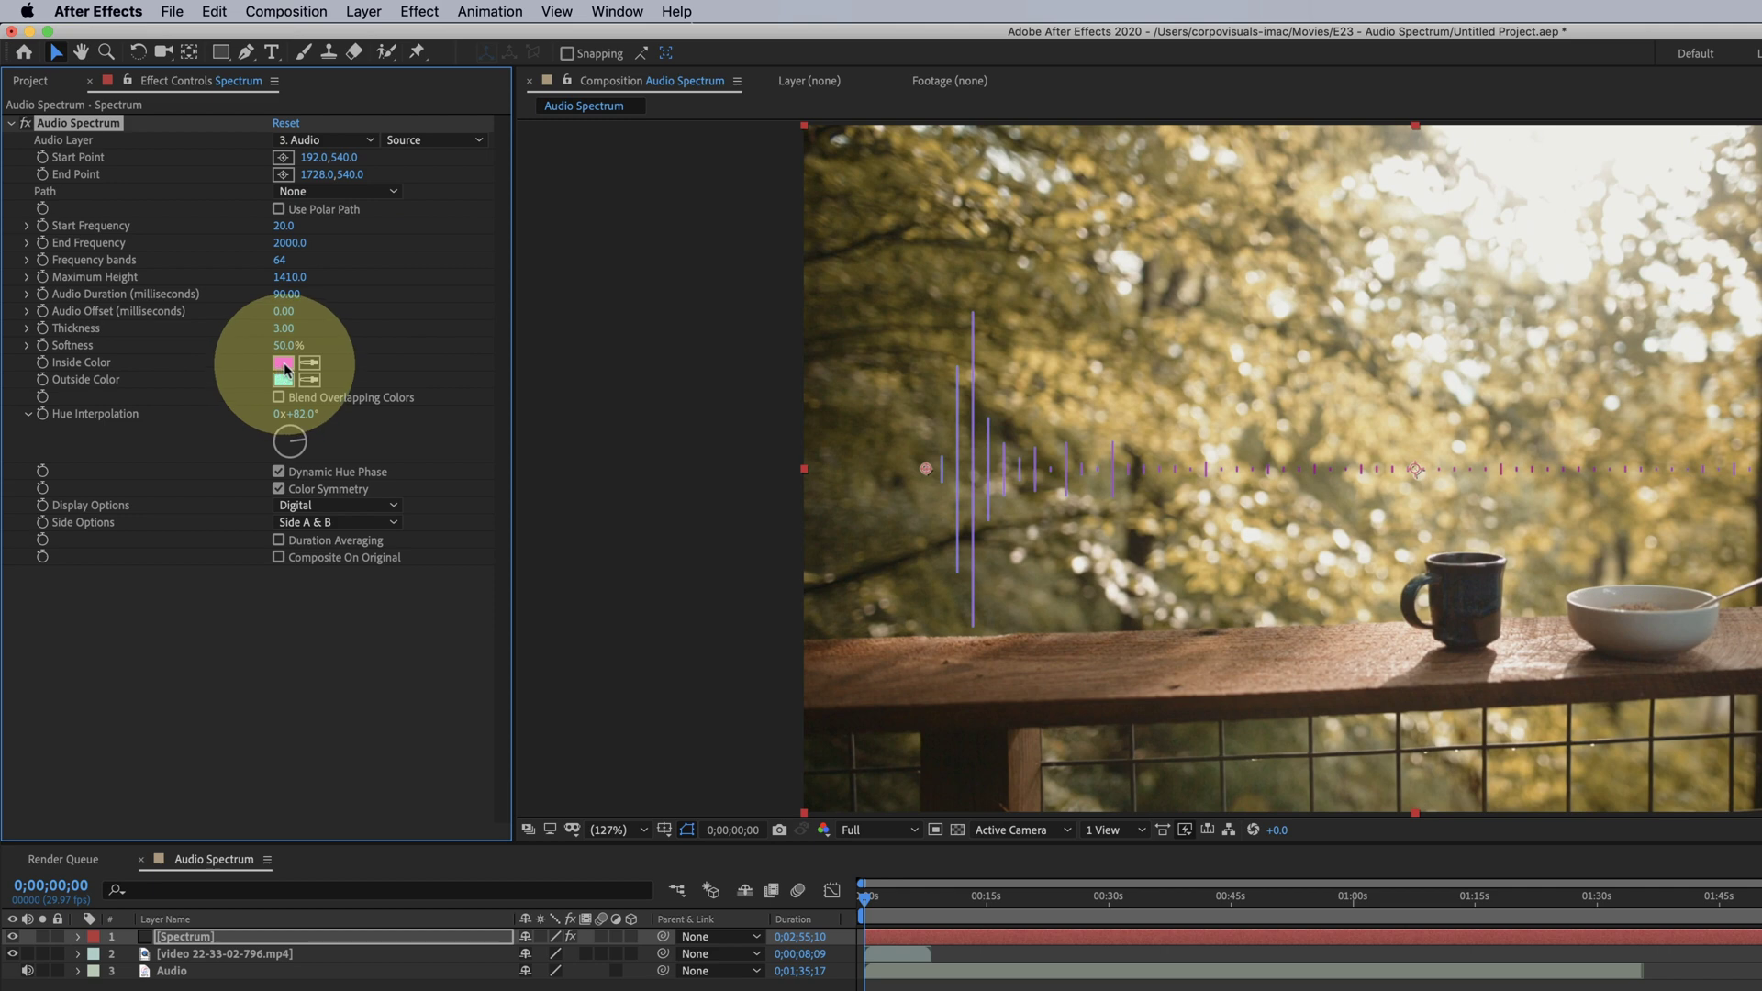
{"action": "left_click", "coordinate": [283, 363]}
{"action": "left_click_drag", "start_coordinate": [936, 491], "coordinate": [865, 492]}
{"action": "left_click", "coordinate": [1371, 488]}
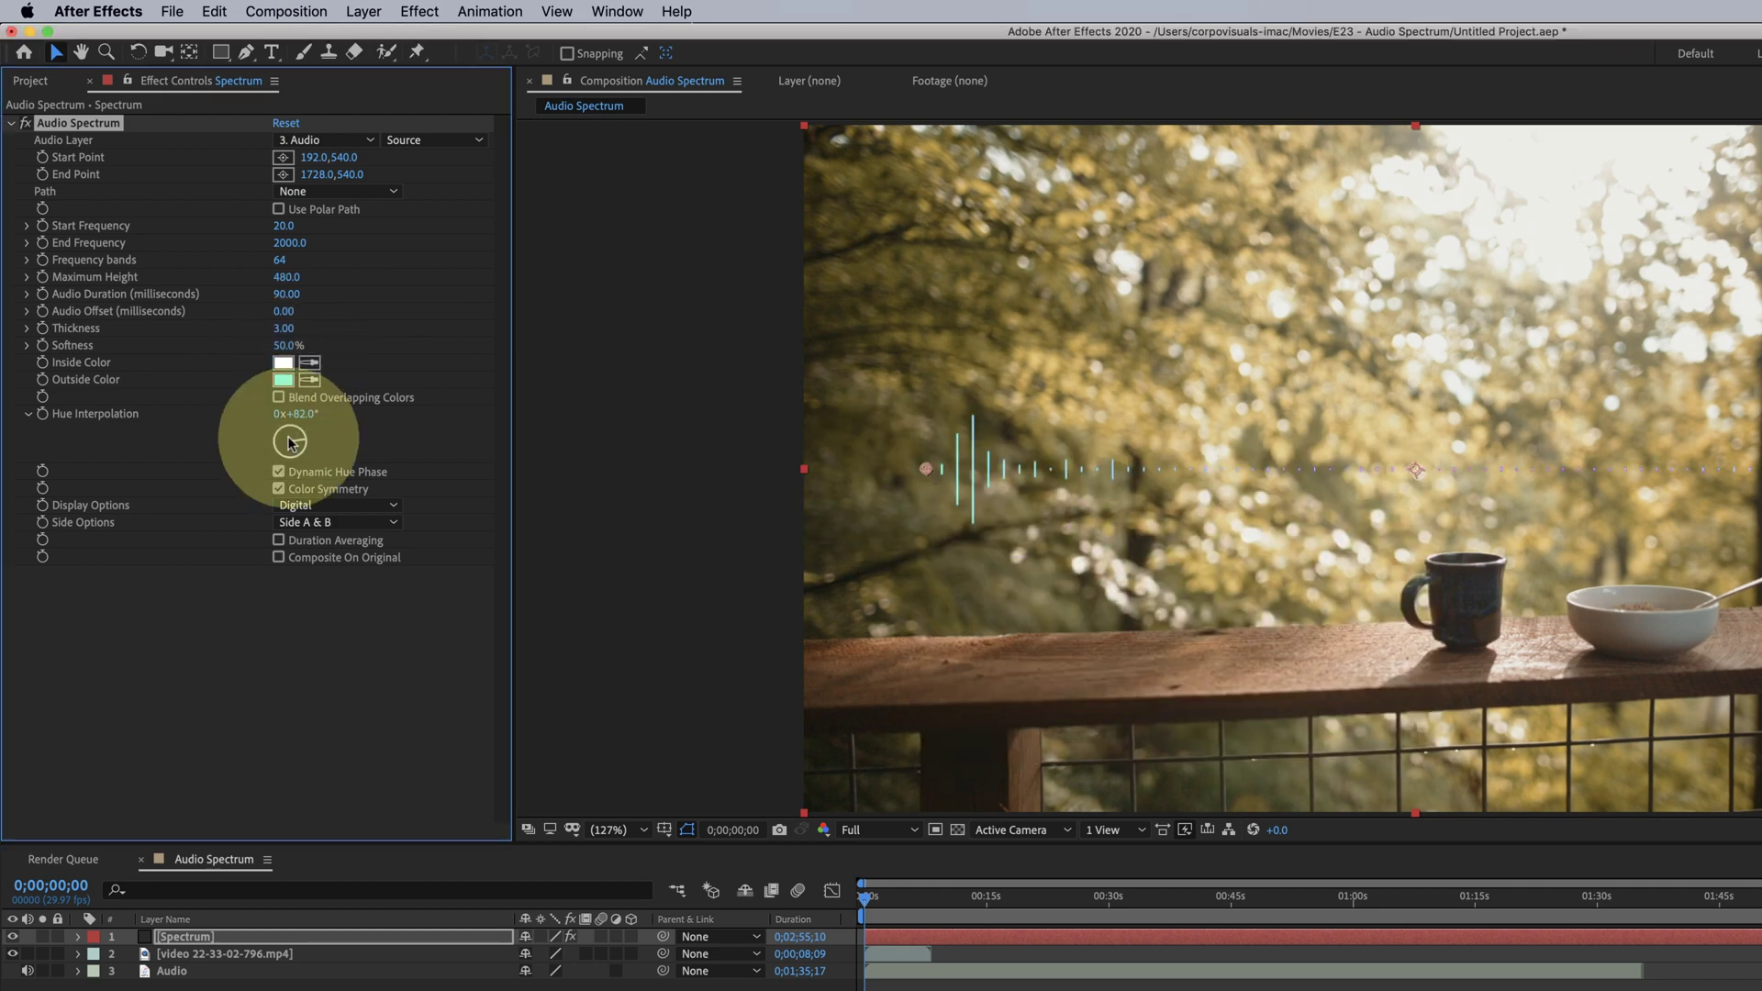
{"action": "left_click", "coordinate": [282, 378]}
{"action": "left_click", "coordinate": [1371, 488]}
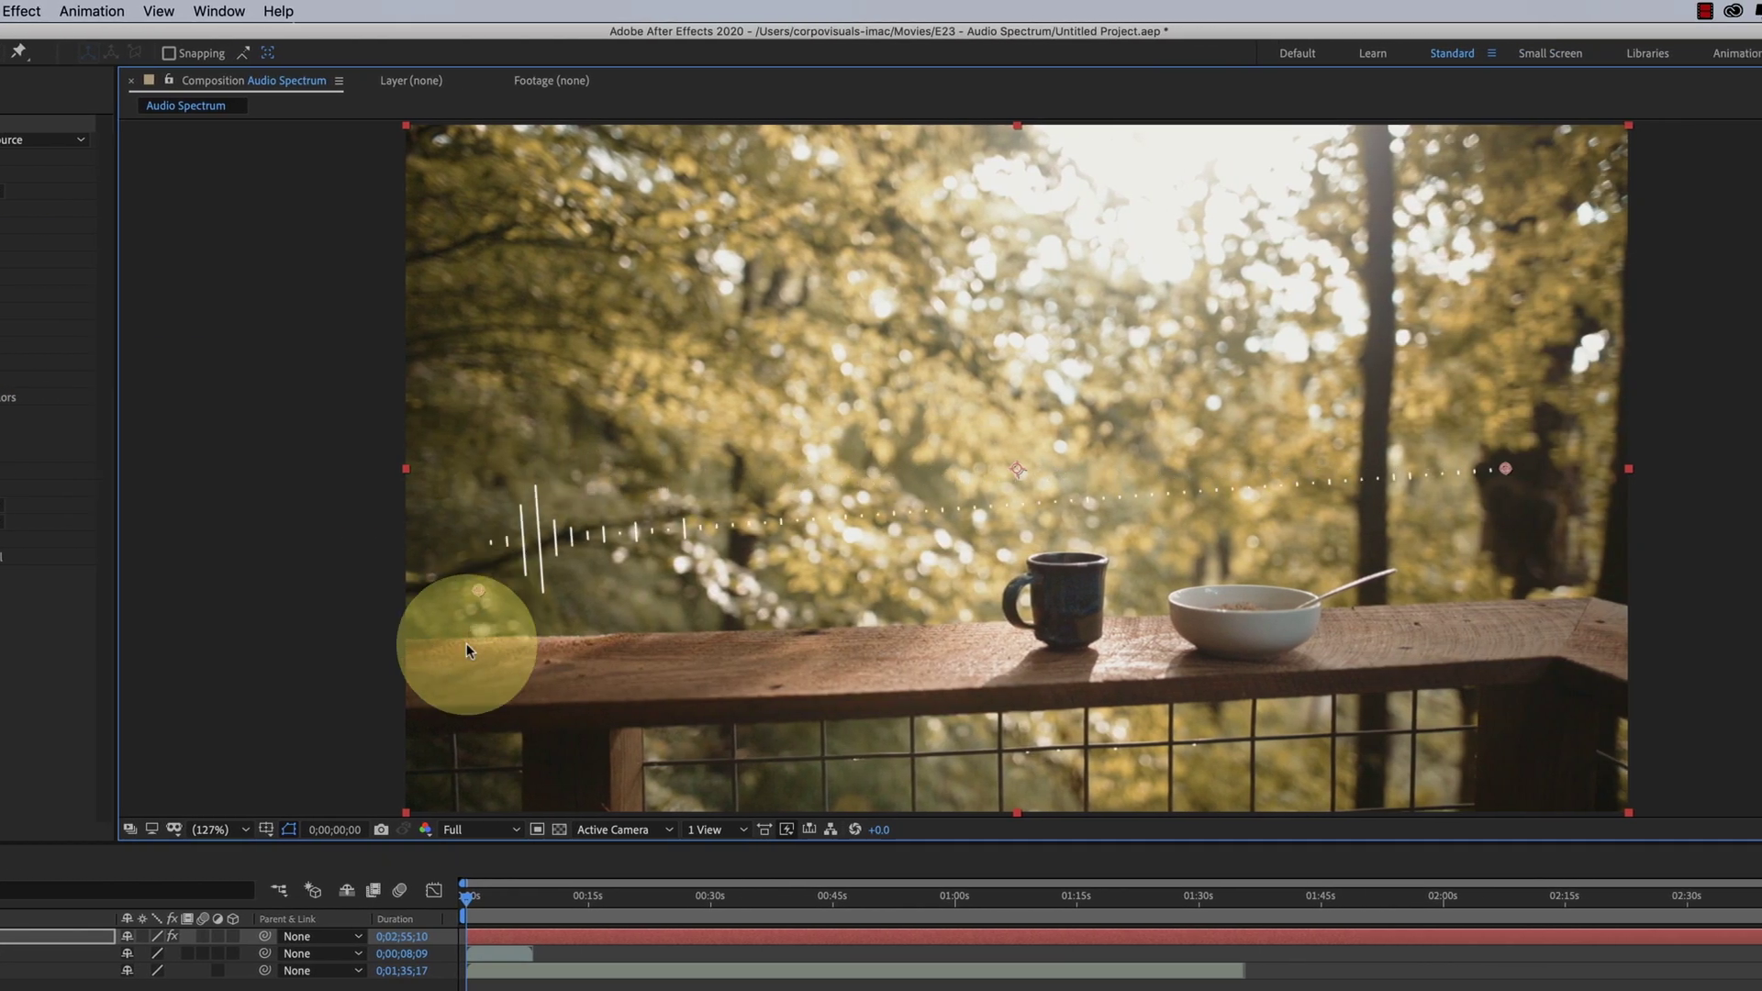
Run the spectrum line along the railing and raise Maximum Height to 1530.
{"action": "left_click_drag", "start_coordinate": [466, 649], "coordinate": [399, 713]}
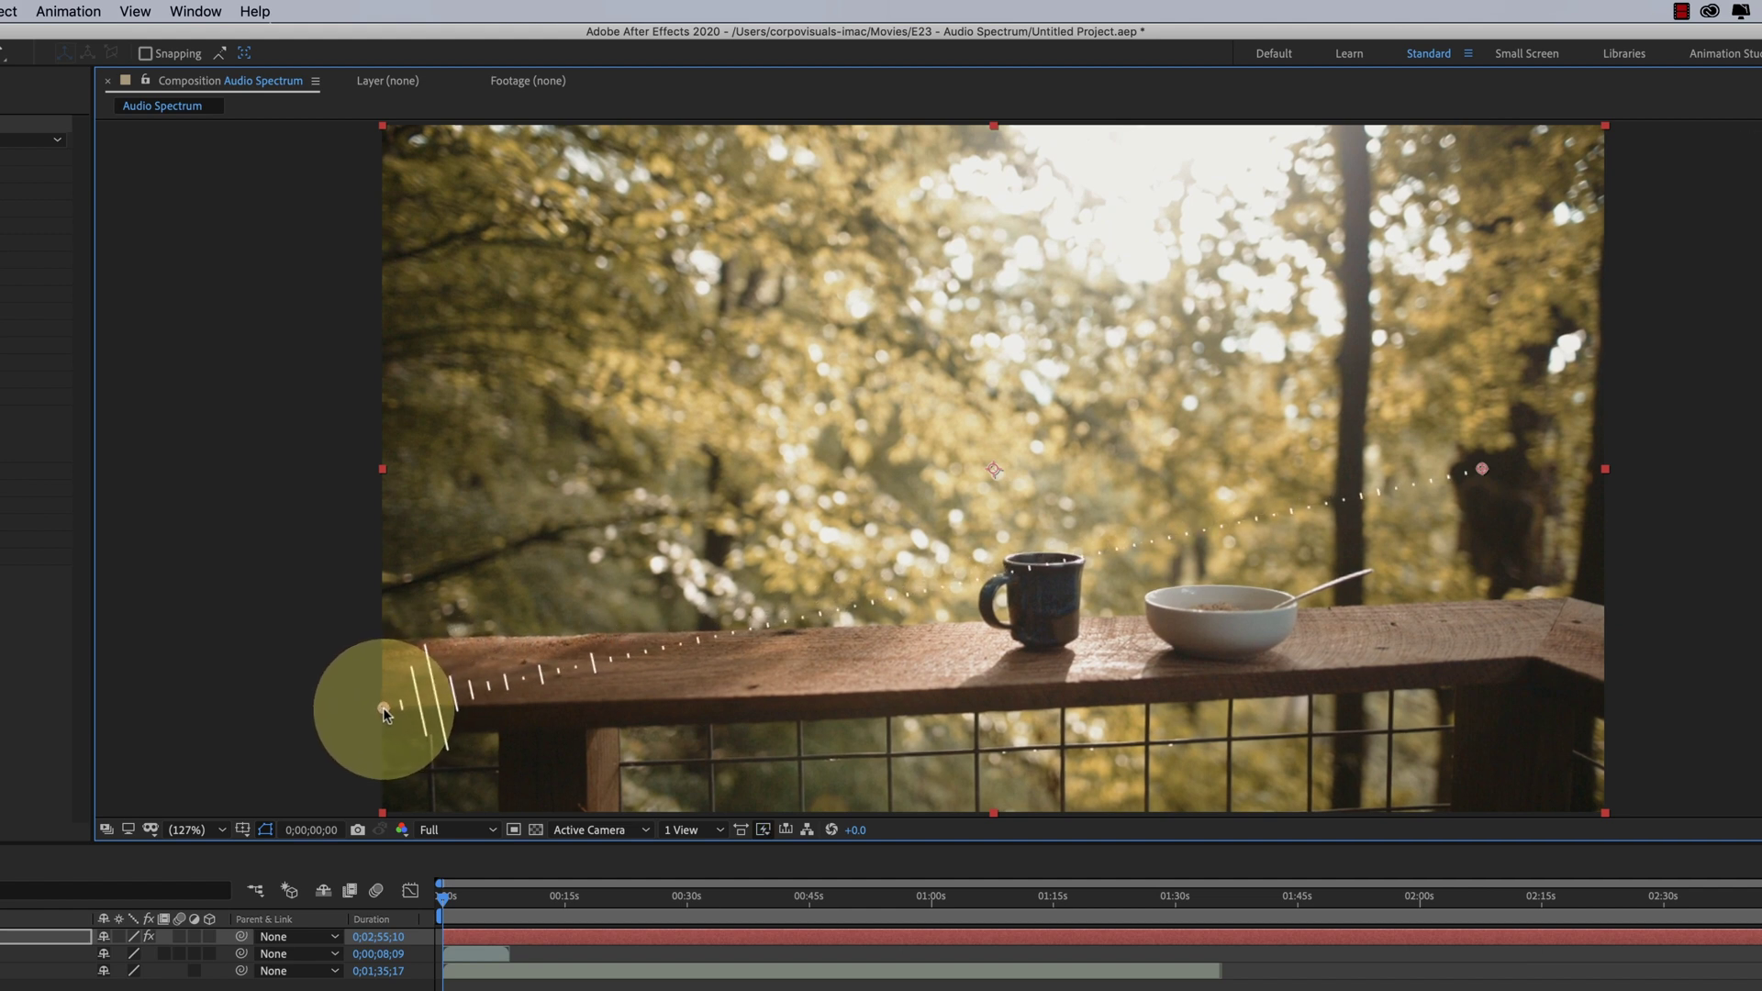
{"action": "left_click_drag", "start_coordinate": [1480, 470], "coordinate": [1537, 660]}
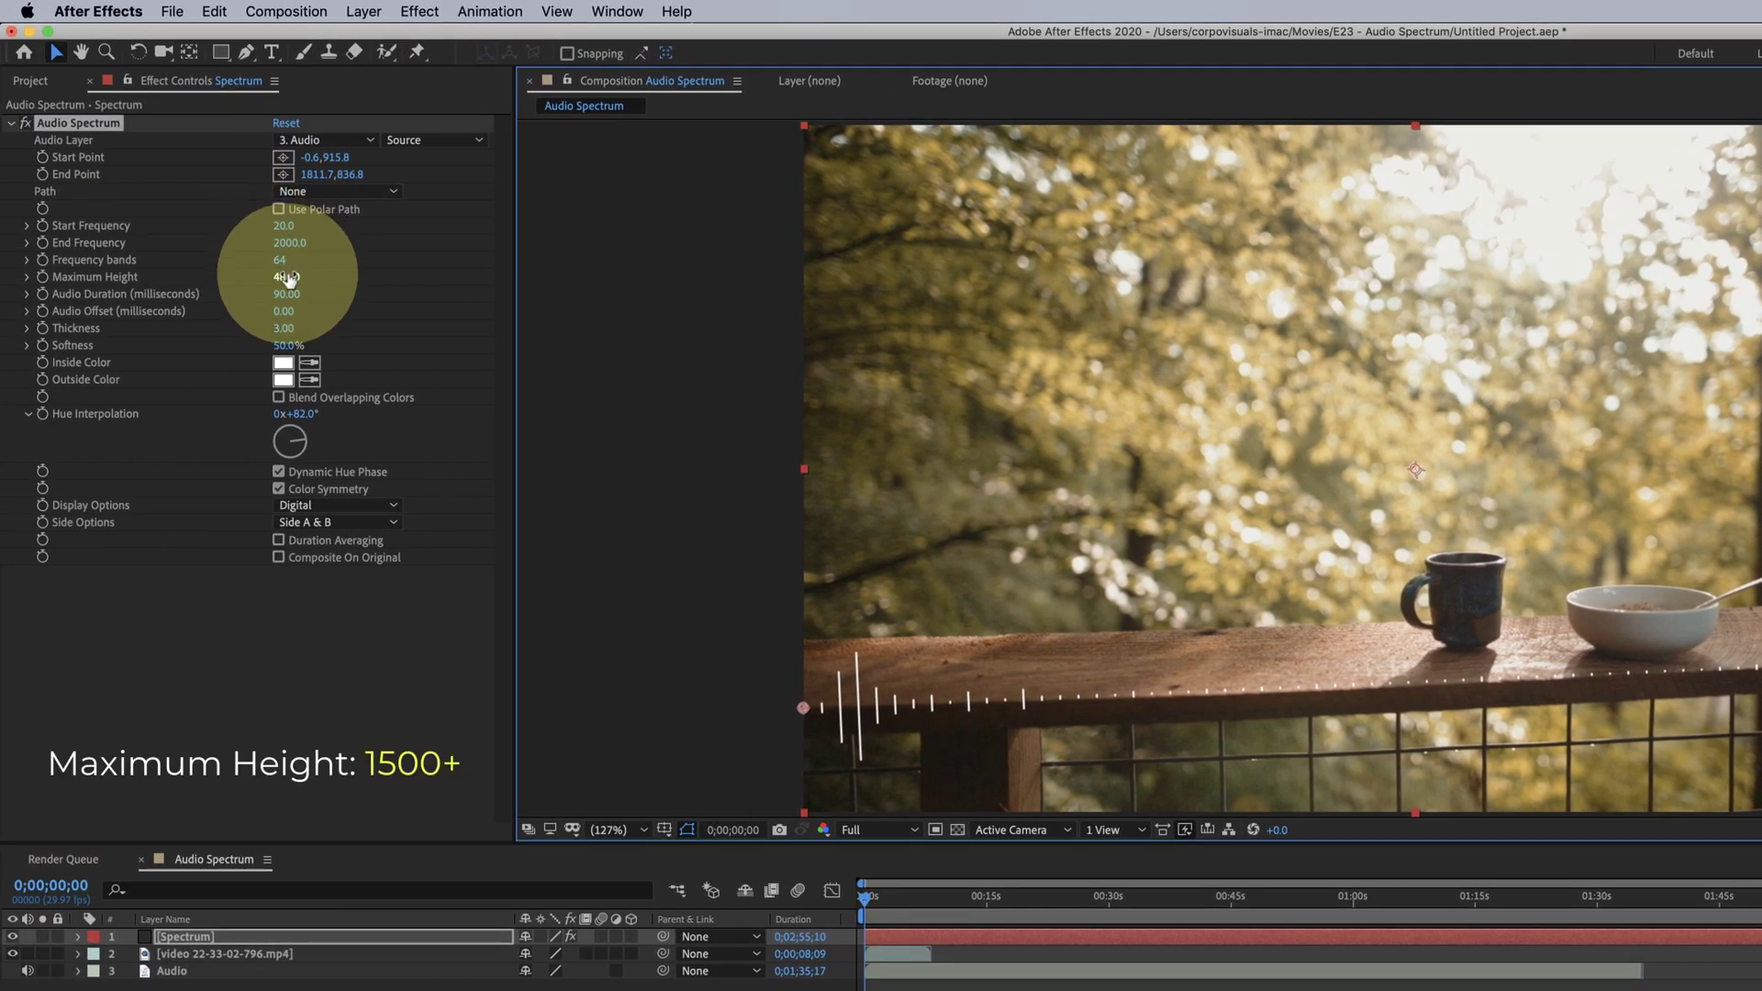
{"action": "left_click_drag", "start_coordinate": [288, 278], "coordinate": [396, 277]}
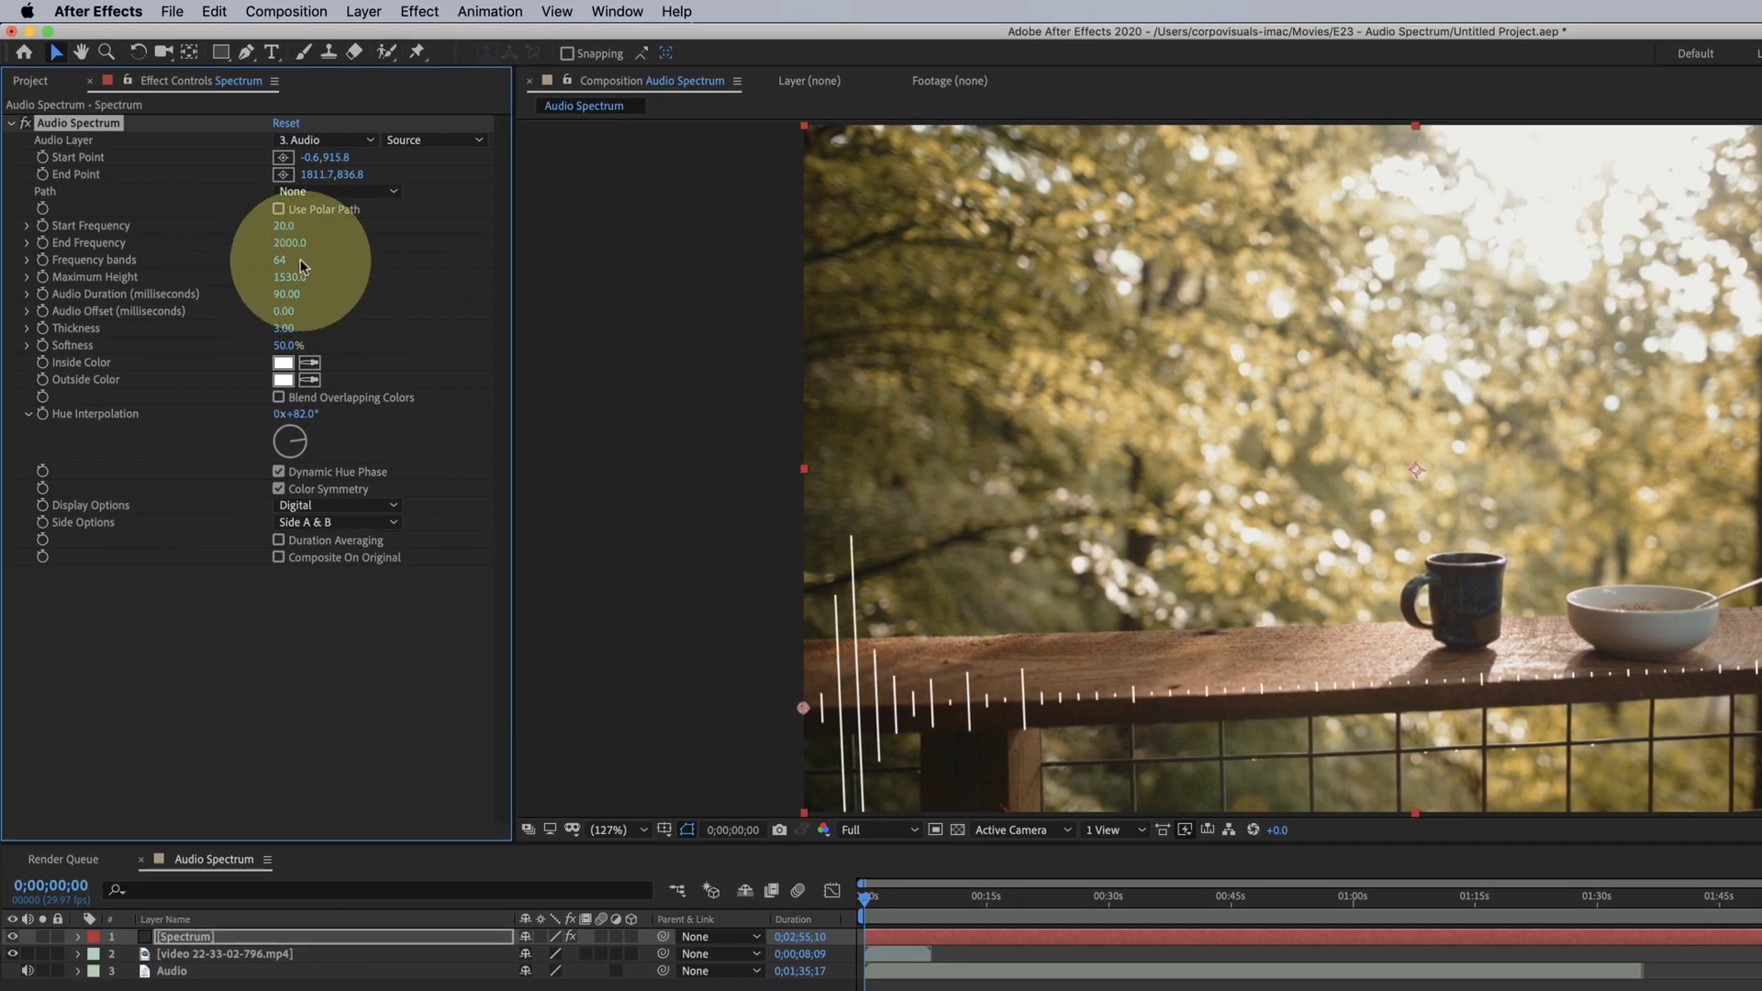
Increase the spectrum's Frequency Bands to 265.
{"action": "left_click_drag", "start_coordinate": [280, 260], "coordinate": [354, 257]}
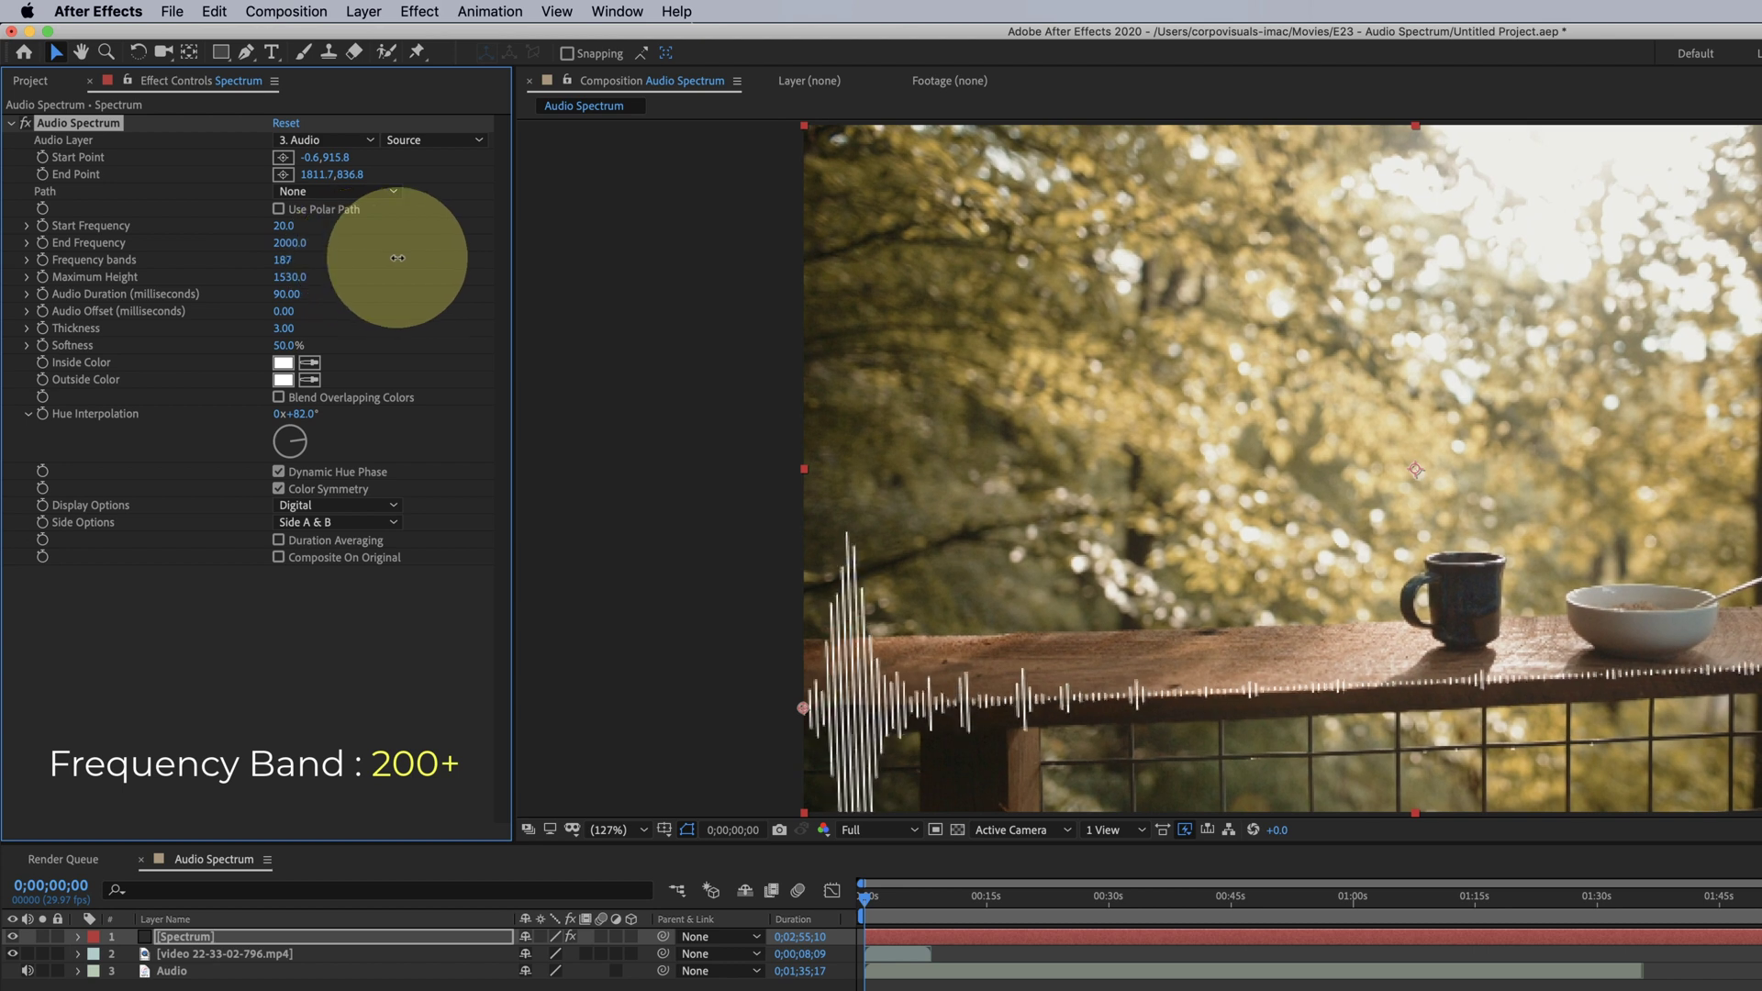
{"action": "left_click_drag", "start_coordinate": [353, 257], "coordinate": [472, 256]}
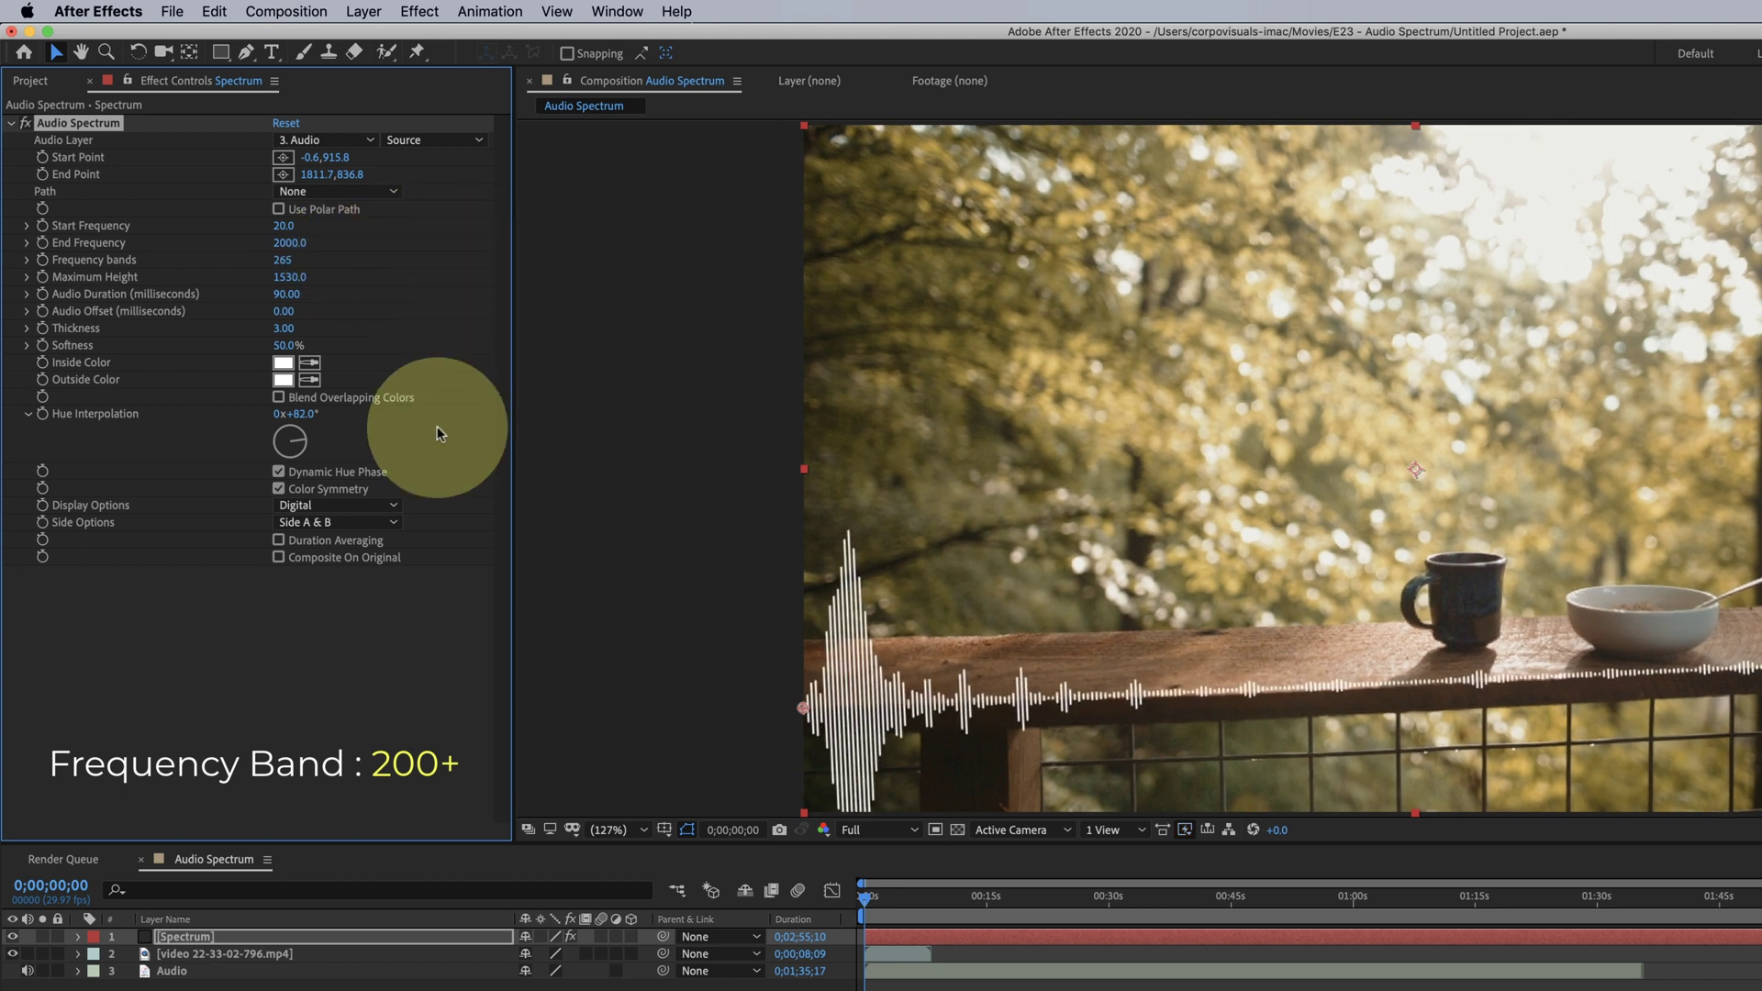
{"action": "left_click", "coordinate": [334, 505]}
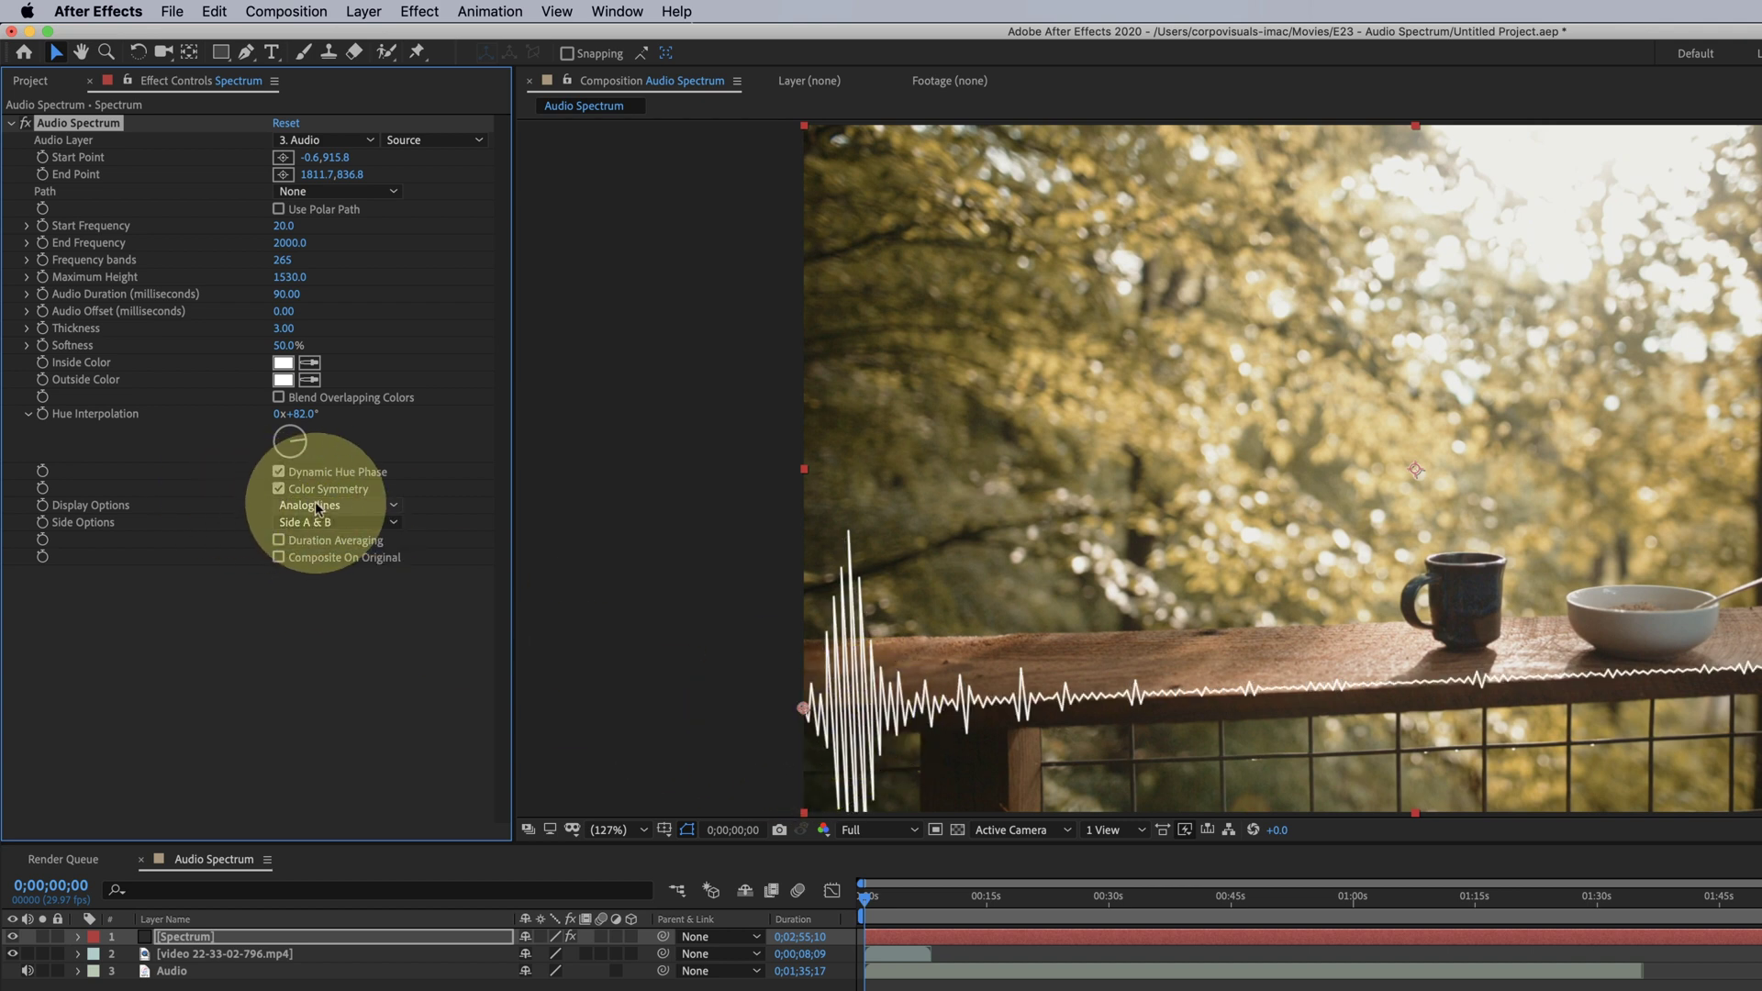
Try Analog dots, then switch to Digital bars drawn on Side A only.
{"action": "left_click", "coordinate": [328, 505]}
{"action": "left_click", "coordinate": [326, 587]}
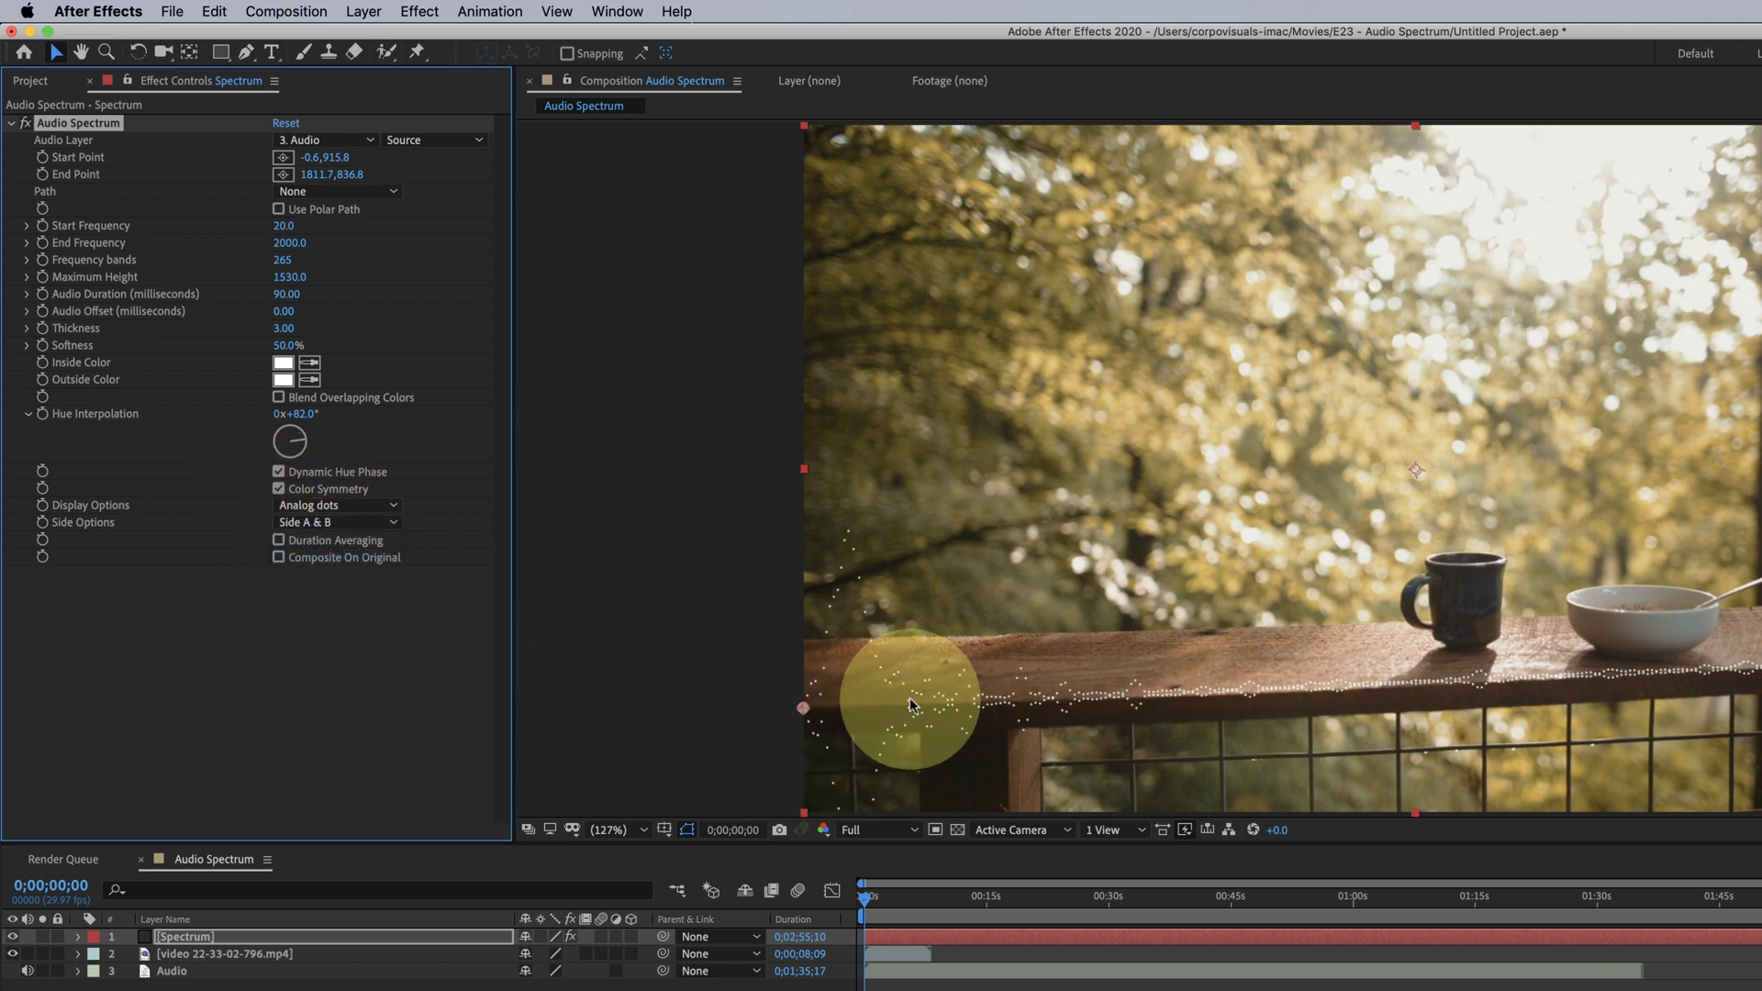
{"action": "left_click", "coordinate": [337, 506]}
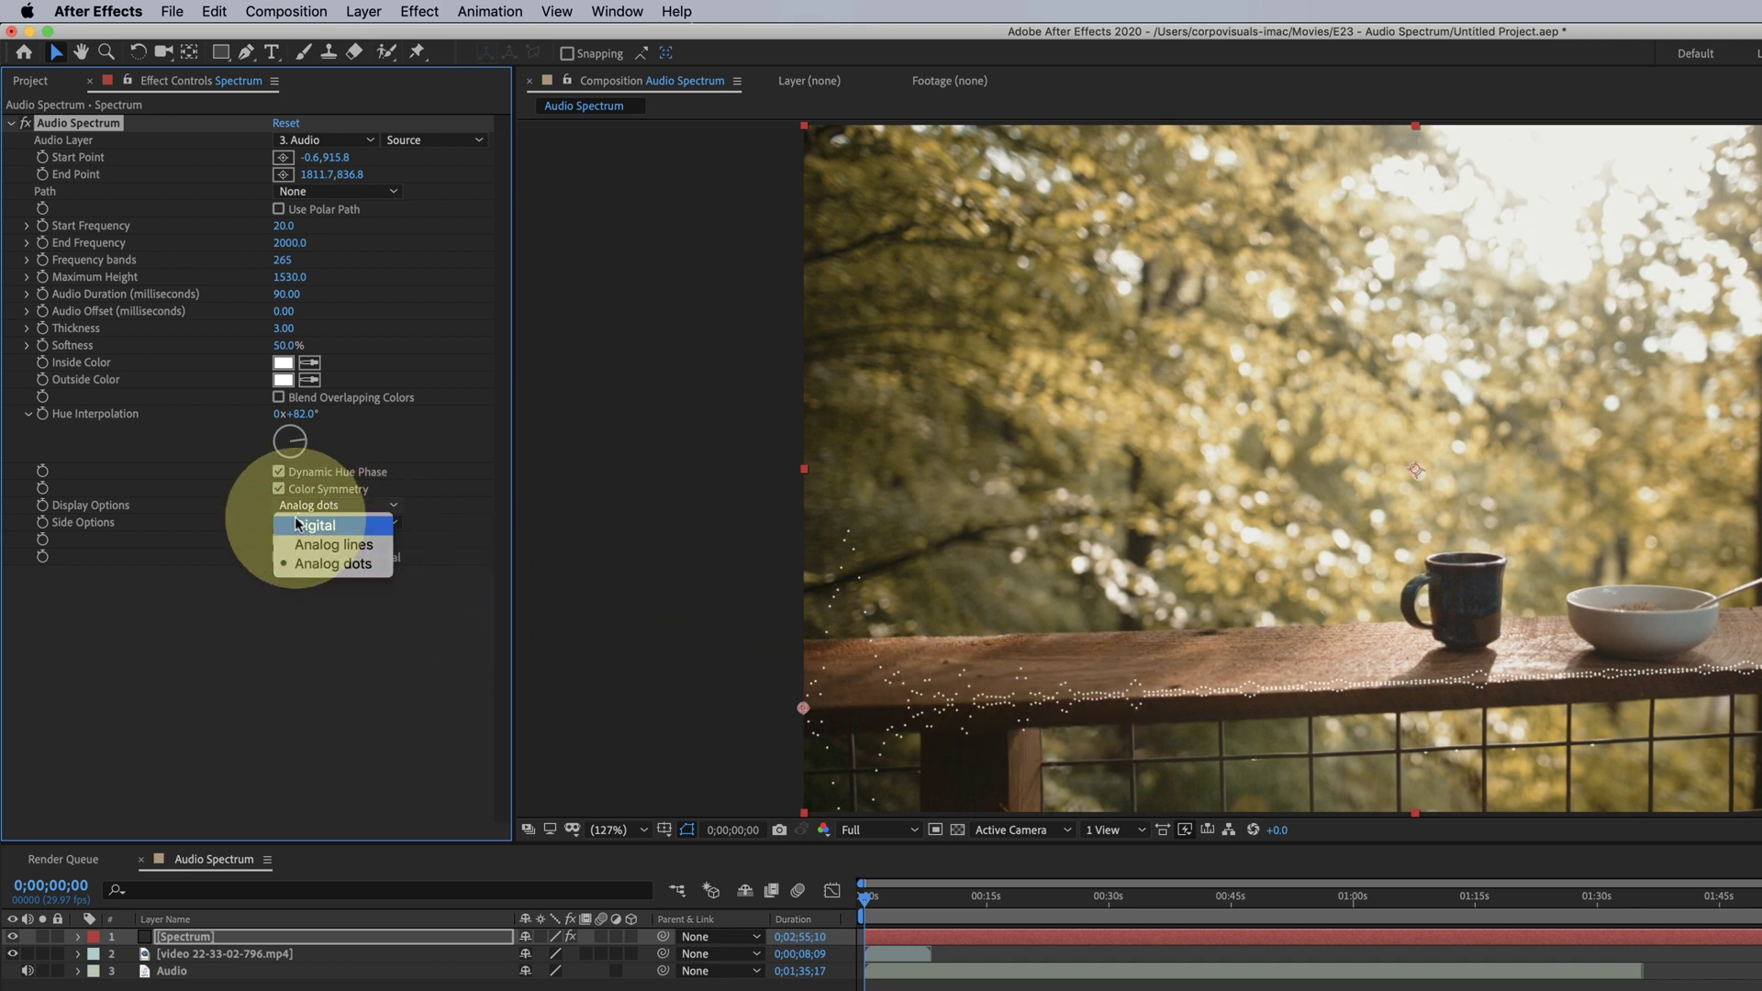
{"action": "left_click", "coordinate": [317, 525]}
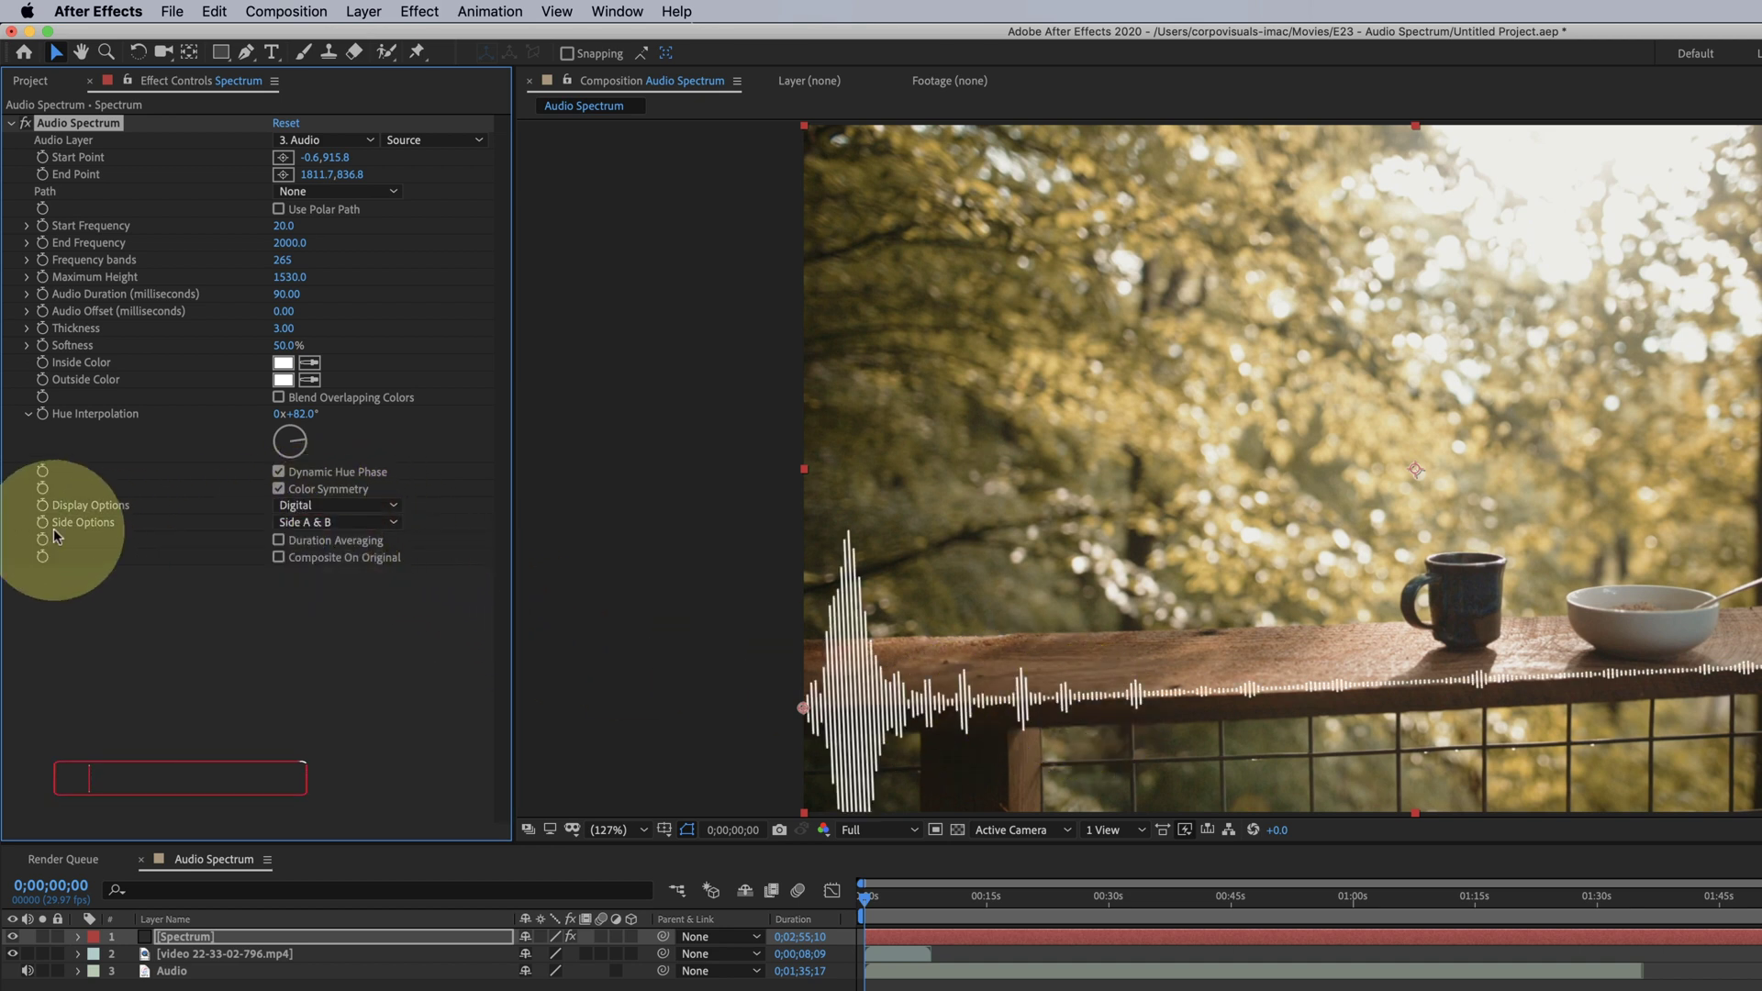
{"action": "left_click", "coordinate": [331, 544]}
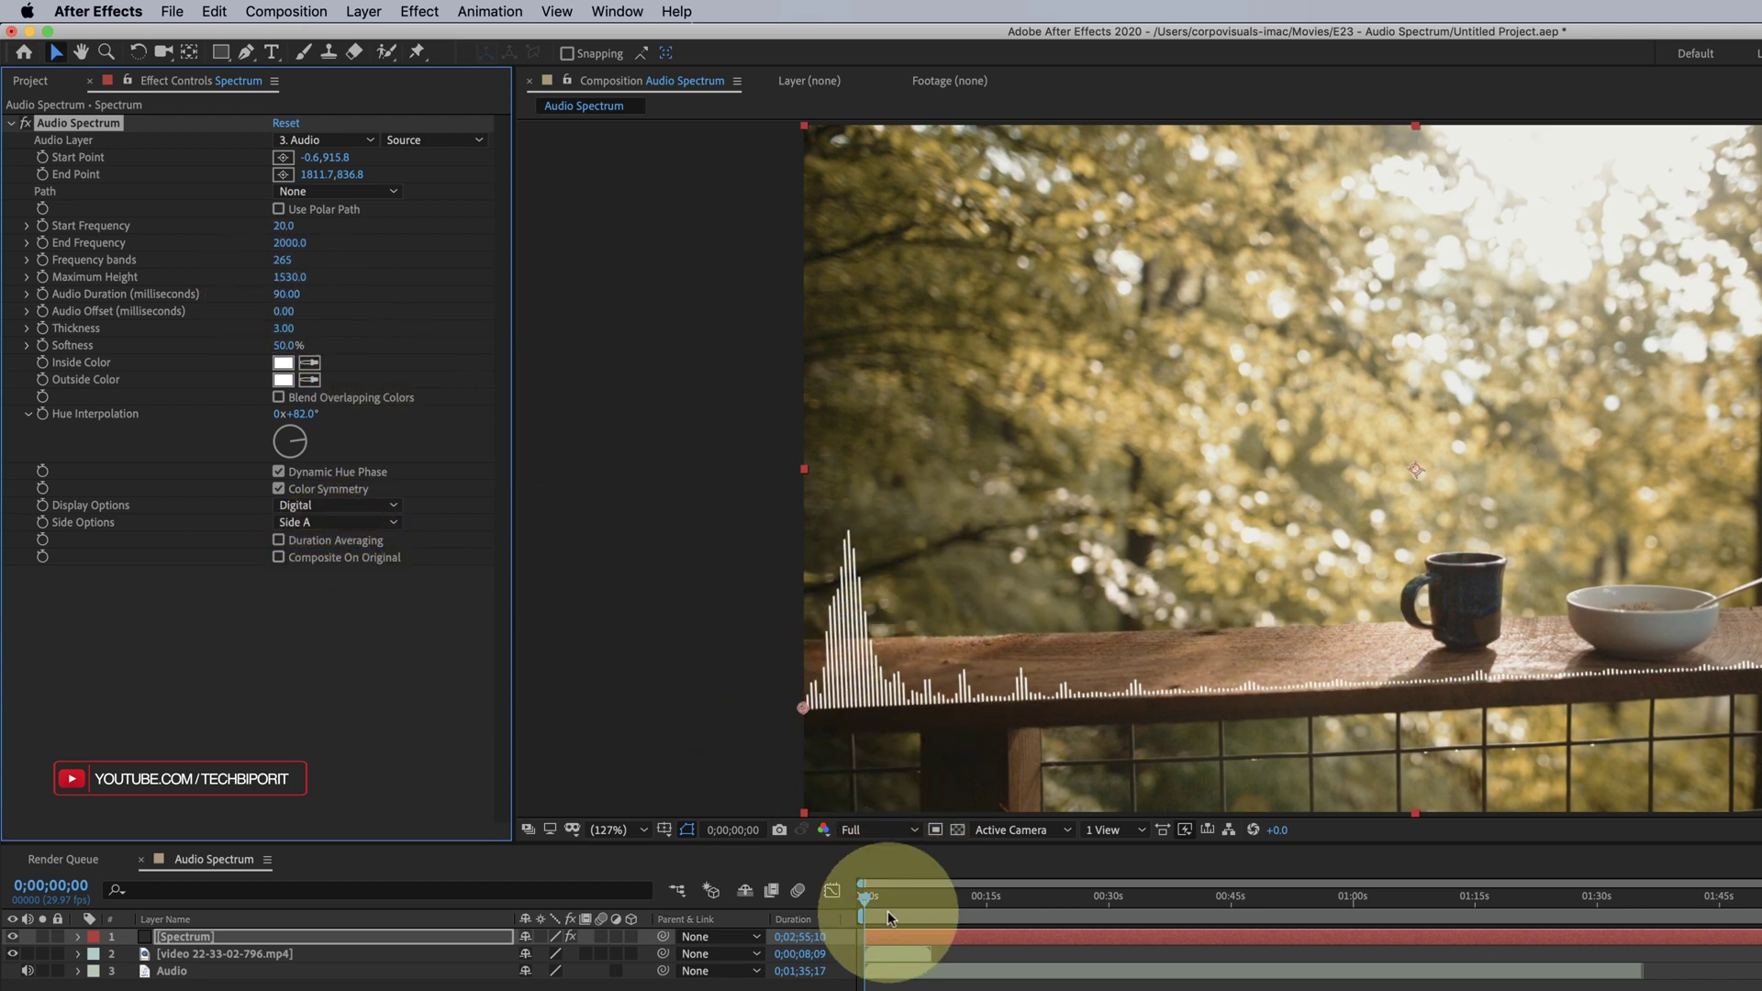
Scrub and preview the comp, adjusting the spectrum's end point along the railing.
{"action": "mouse_move", "coordinate": [874, 907]}
{"action": "left_mouse_down"}
{"action": "mouse_move", "coordinate": [893, 906]}
{"action": "mouse_move", "coordinate": [848, 934]}
{"action": "left_mouse_up"}
{"action": "key", "text": "semicolon"}
{"action": "left_click", "coordinate": [32, 190]}
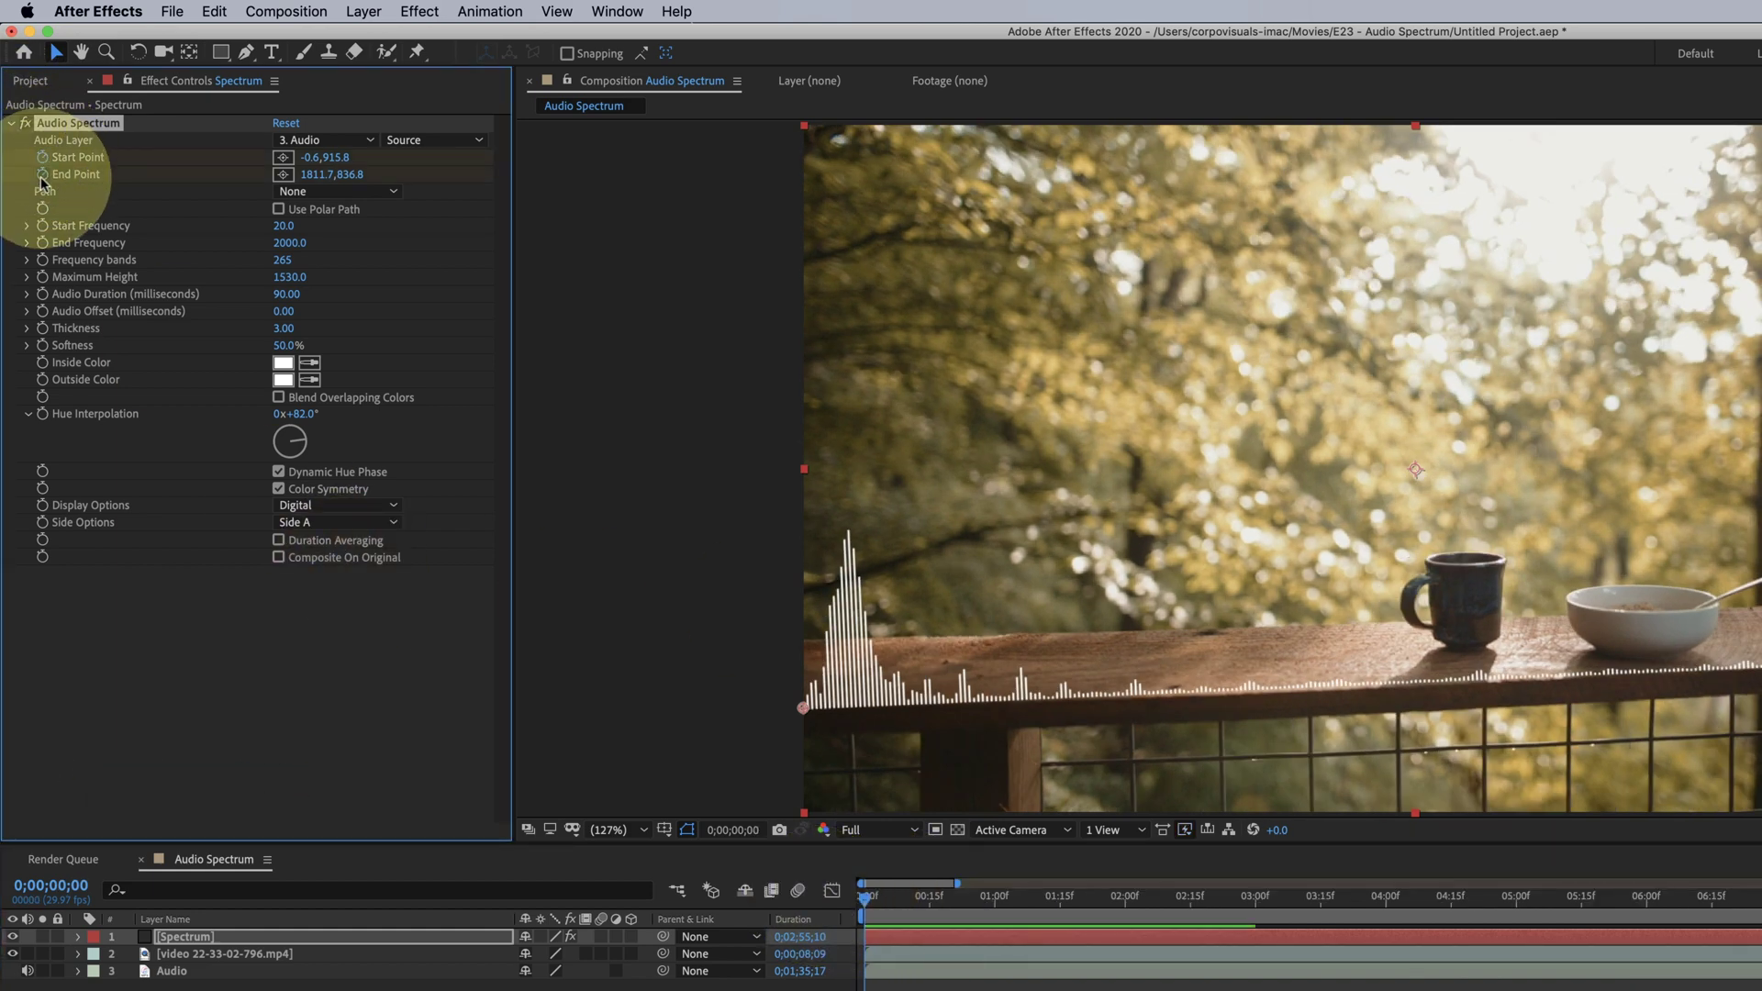
{"action": "key", "text": "space"}
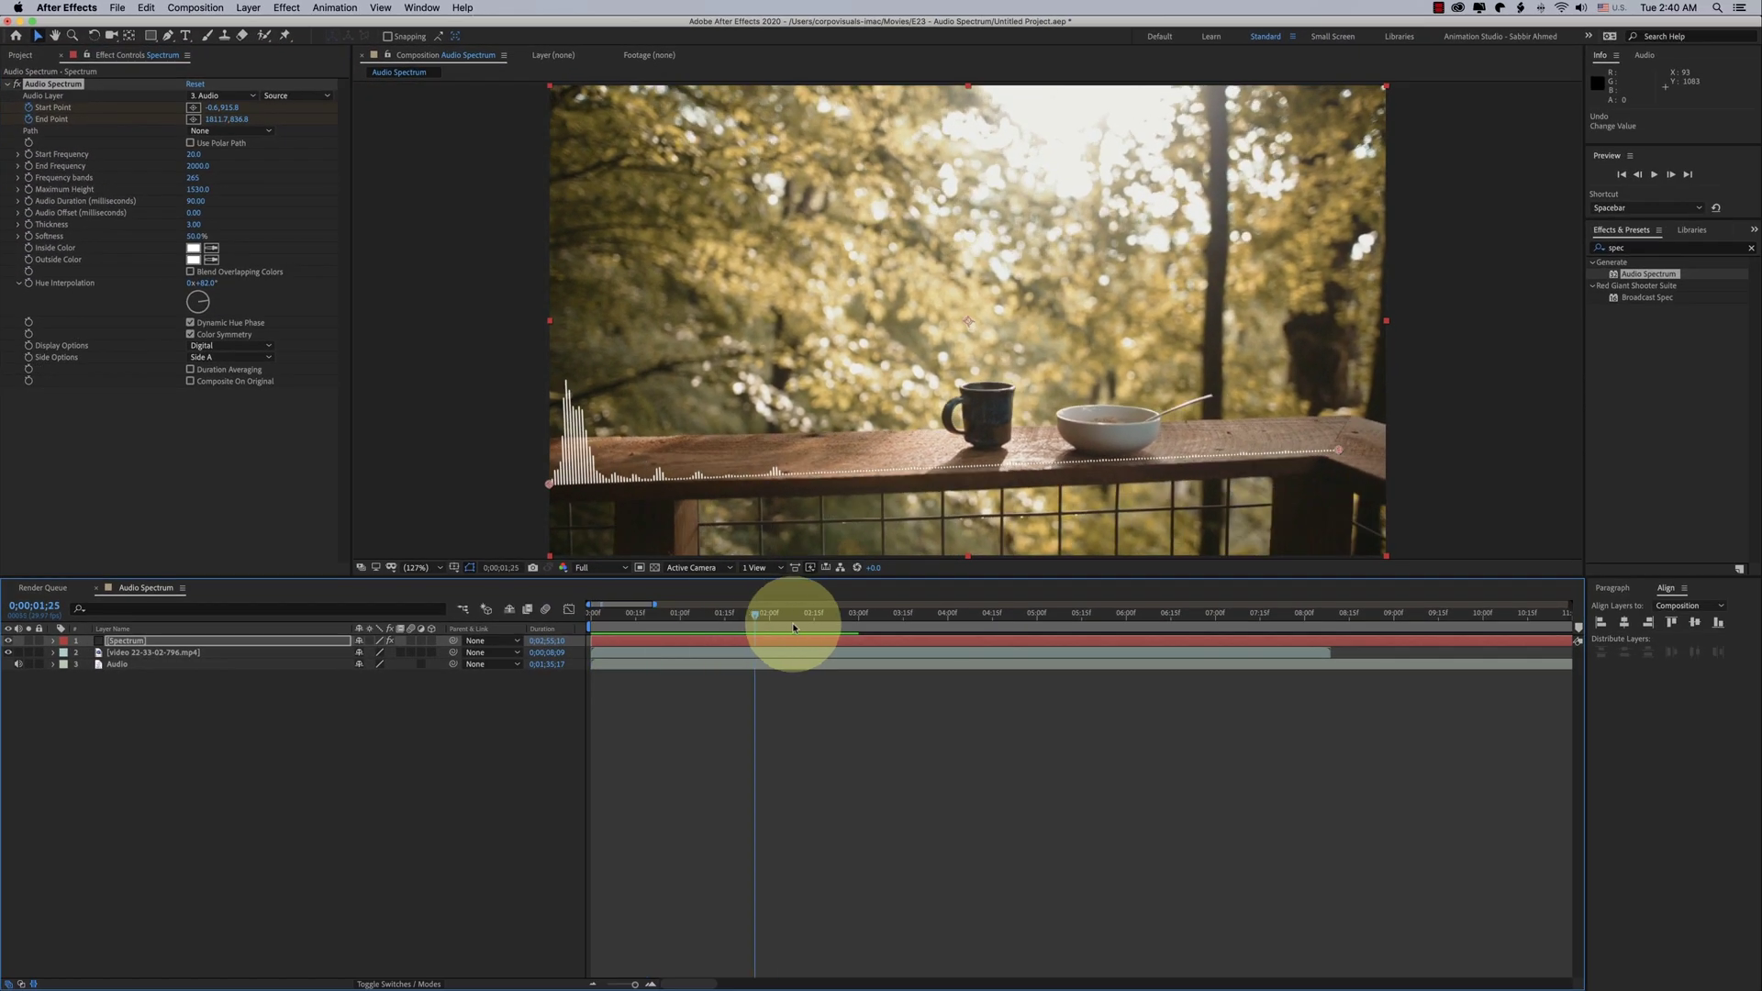
{"action": "left_click_drag", "start_coordinate": [793, 628], "coordinate": [1325, 618]}
{"action": "left_click_drag", "start_coordinate": [1338, 450], "coordinate": [1239, 464]}
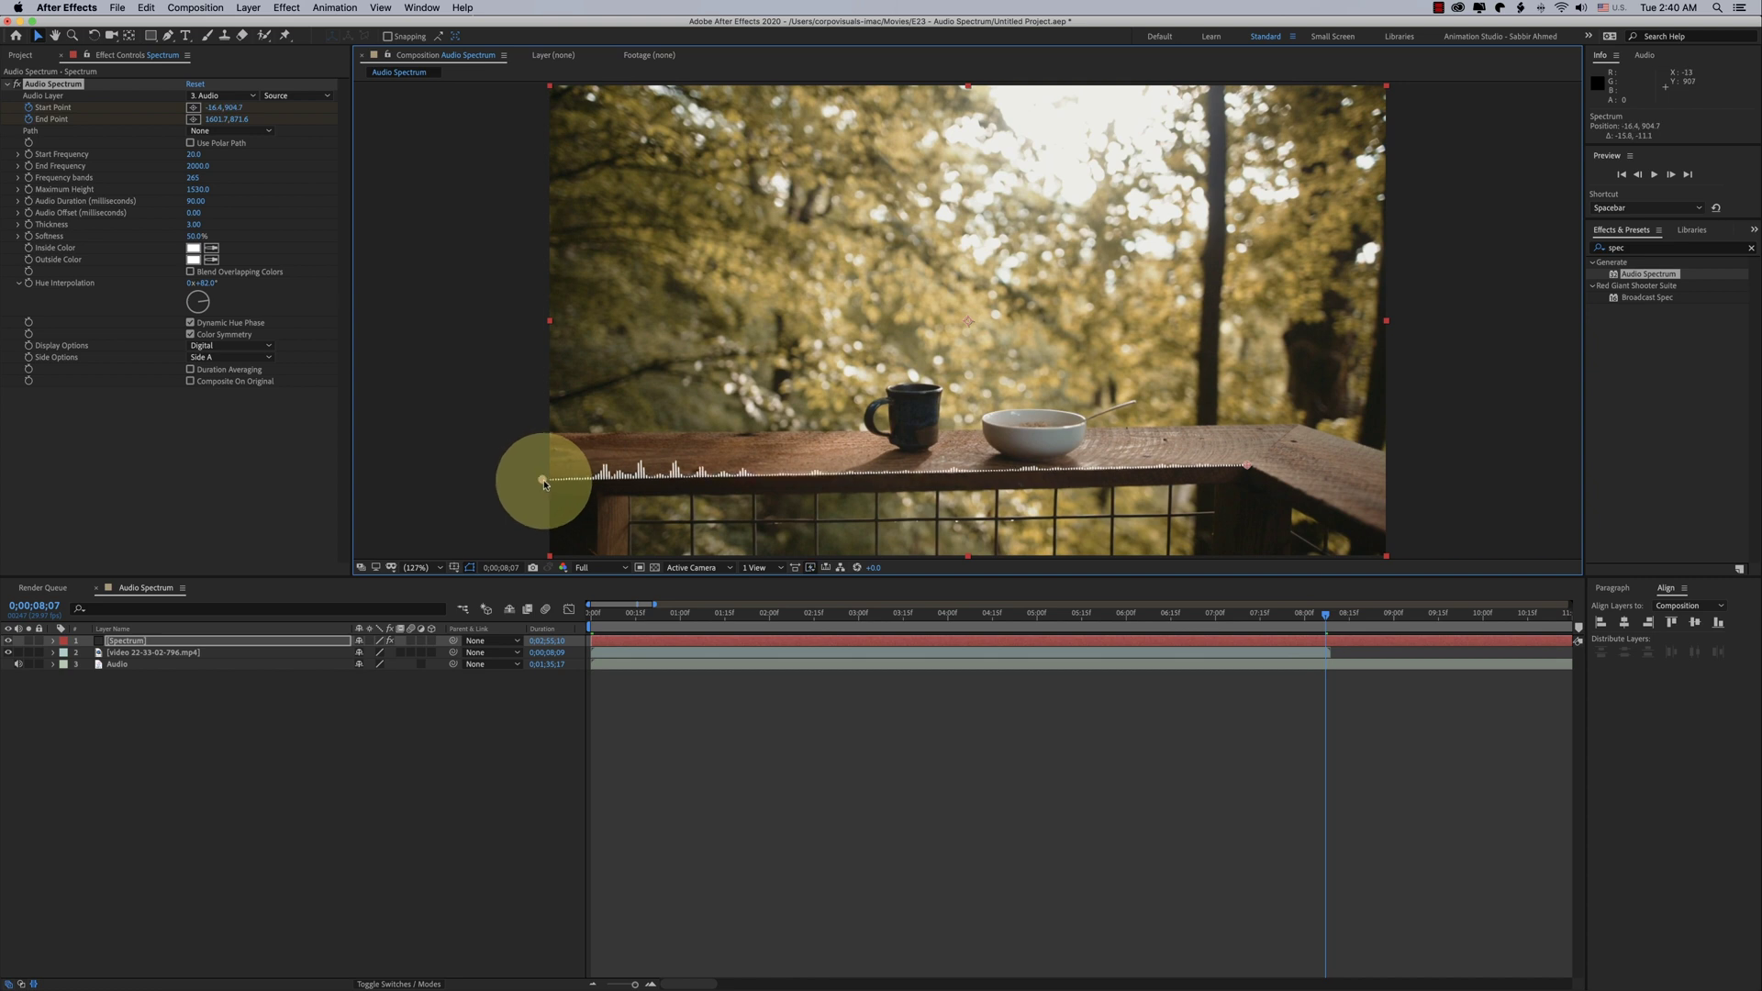
{"action": "key", "text": "space"}
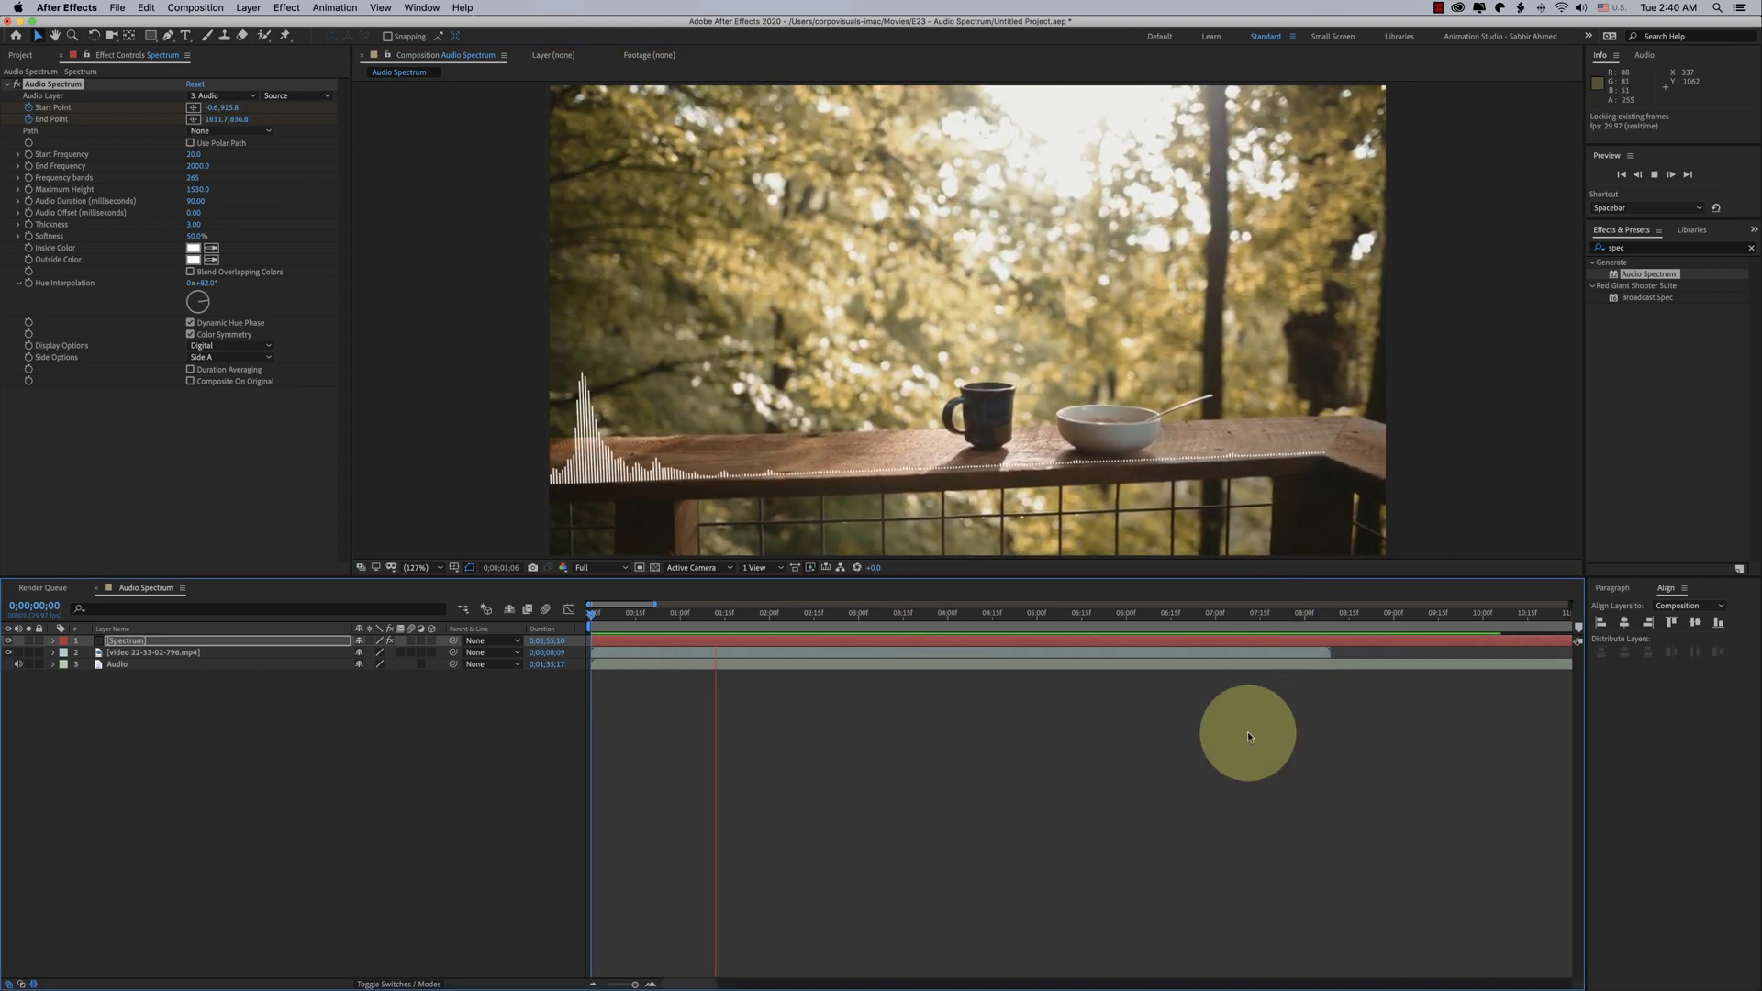
Delete the Spectrum layer and freeze the video on a frame around four seconds.
{"action": "key", "text": "Delete"}
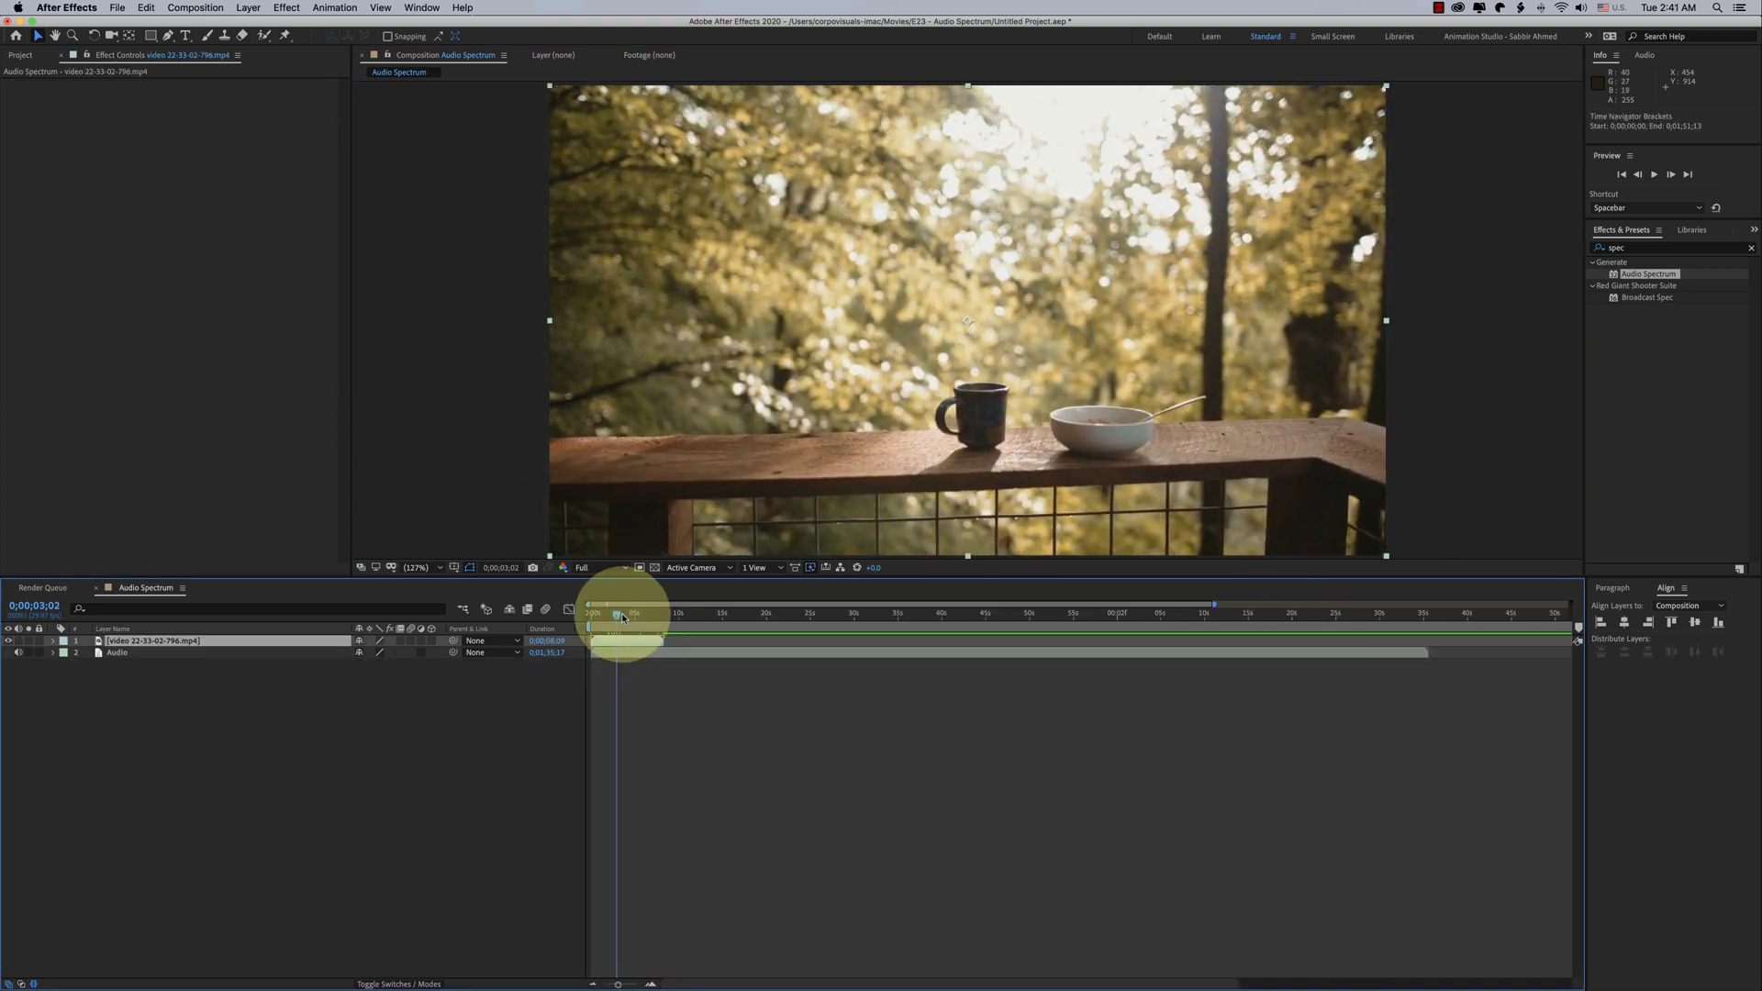
{"action": "left_click_drag", "start_coordinate": [617, 609], "coordinate": [628, 631]}
{"action": "right_click", "coordinate": [632, 642]}
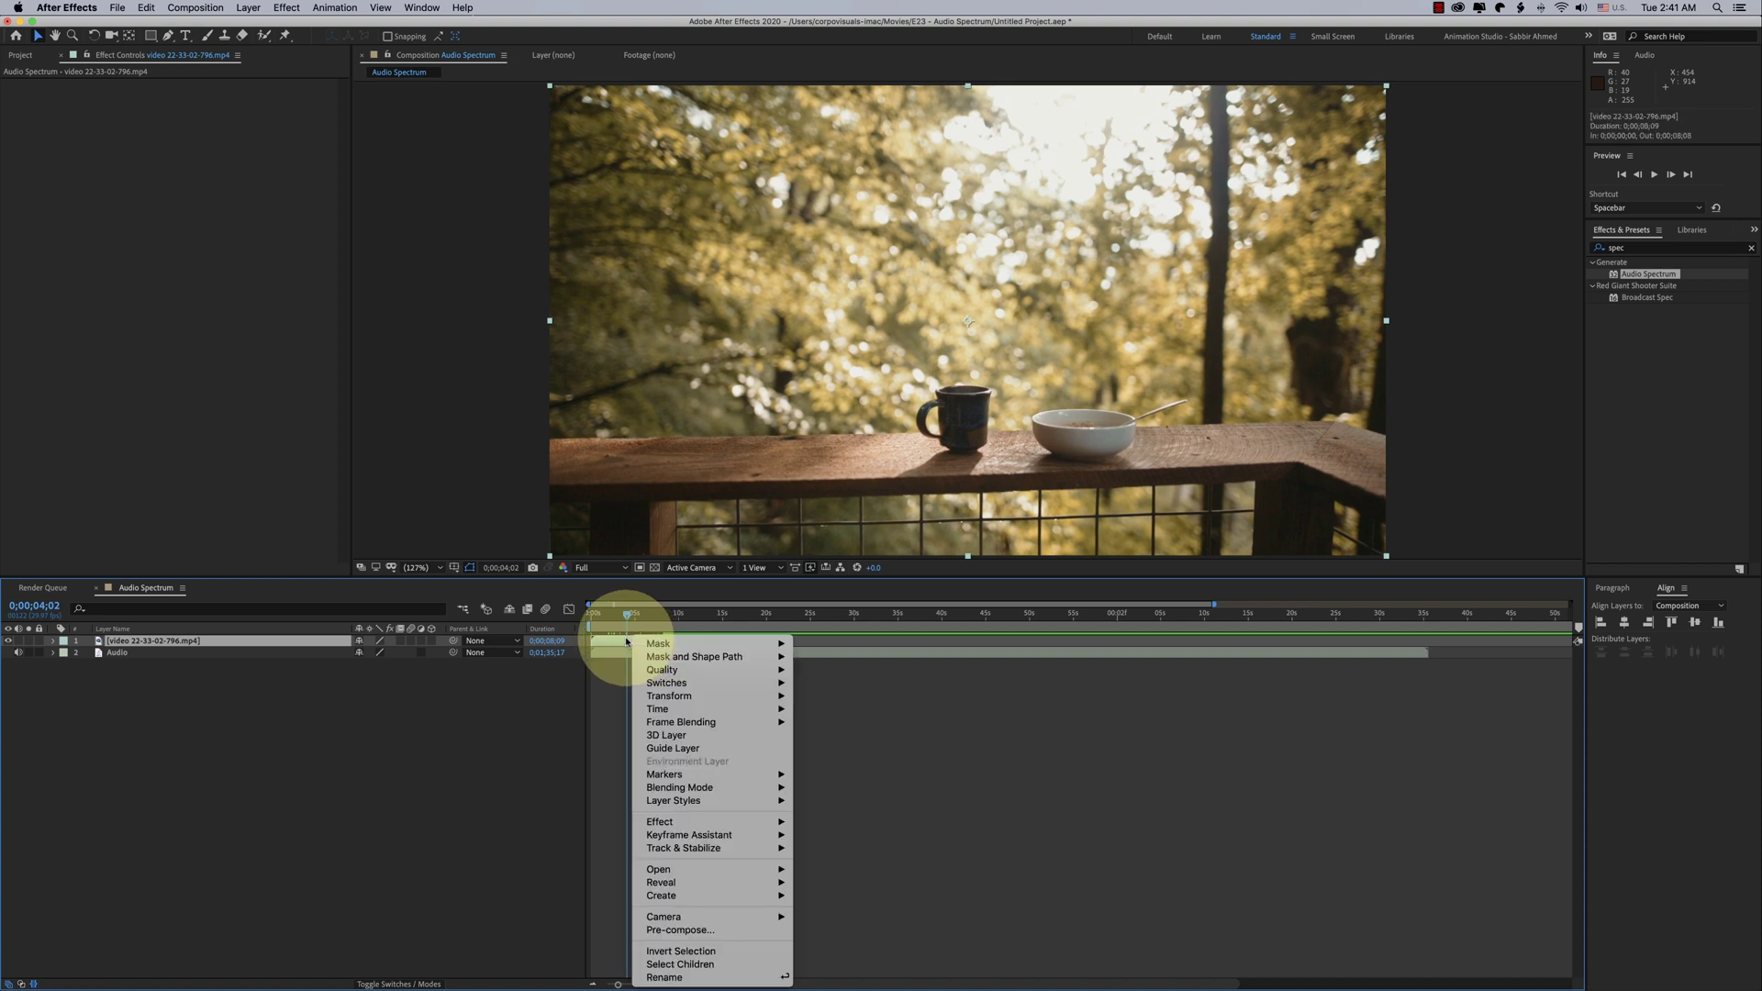
{"action": "mouse_move", "coordinate": [660, 708]}
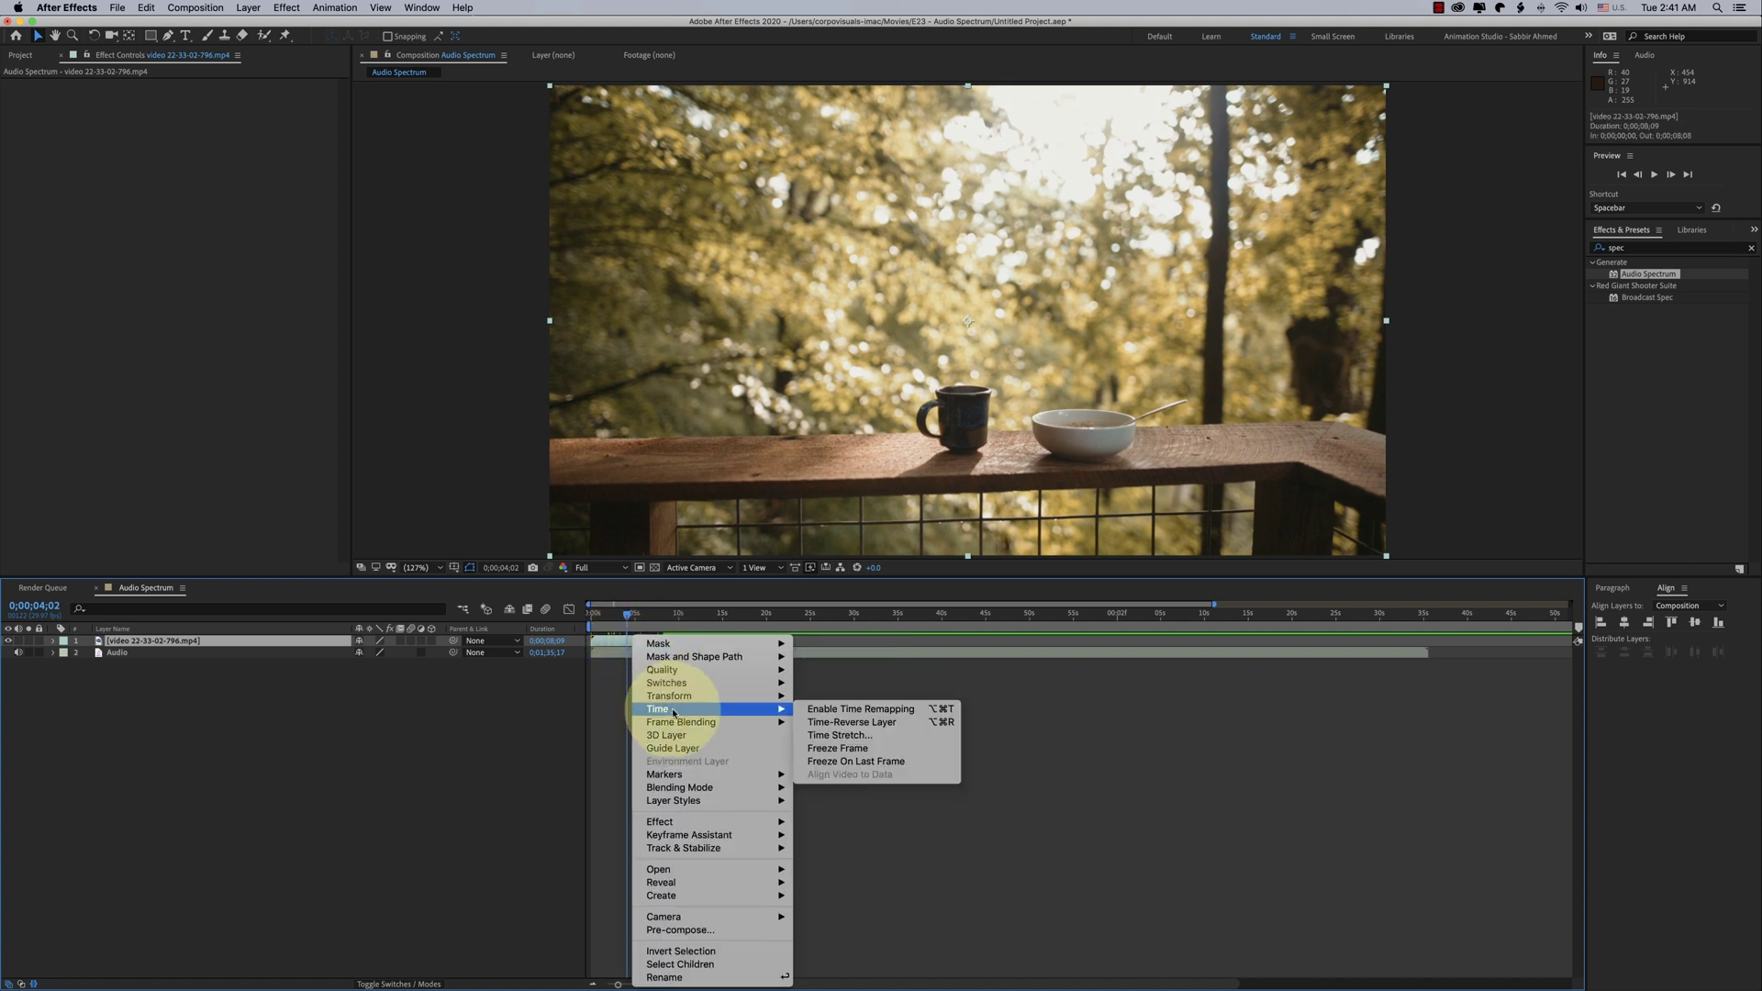
{"action": "left_click", "coordinate": [873, 749]}
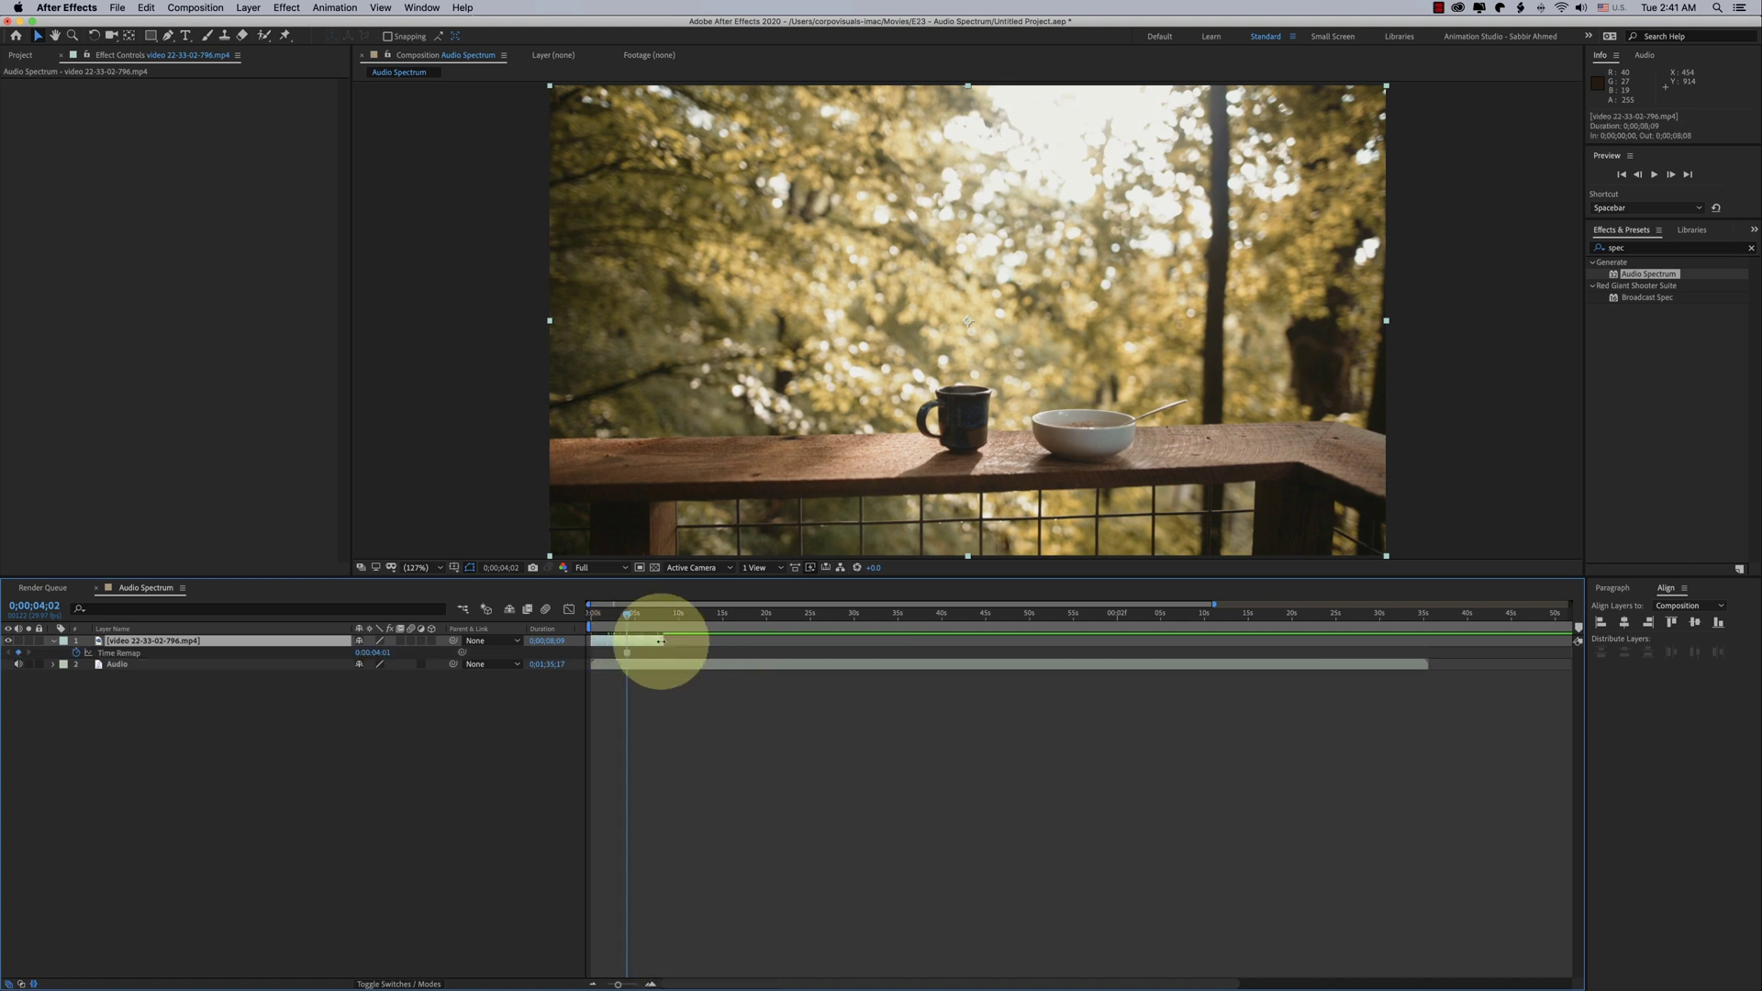
Extend the frozen video across the whole comp and search effects for blur.
{"action": "left_click_drag", "start_coordinate": [661, 615], "coordinate": [487, 627]}
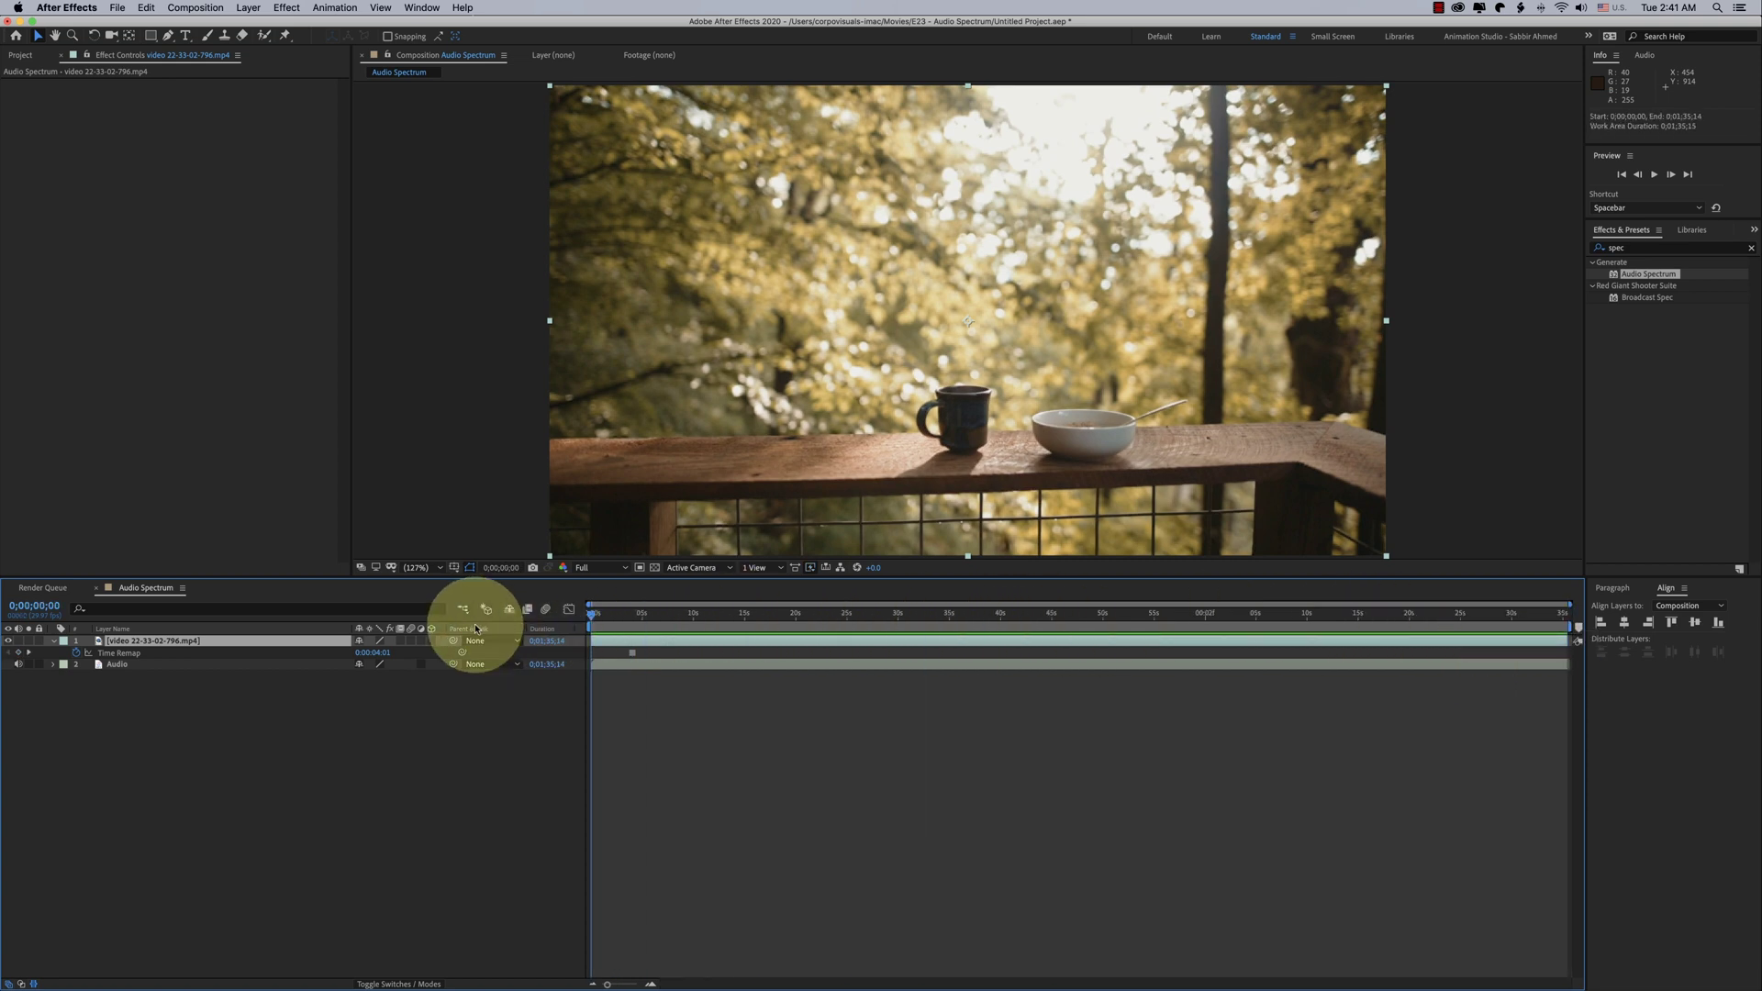
{"action": "left_click", "coordinate": [1643, 248]}
{"action": "type", "text": "glur"}
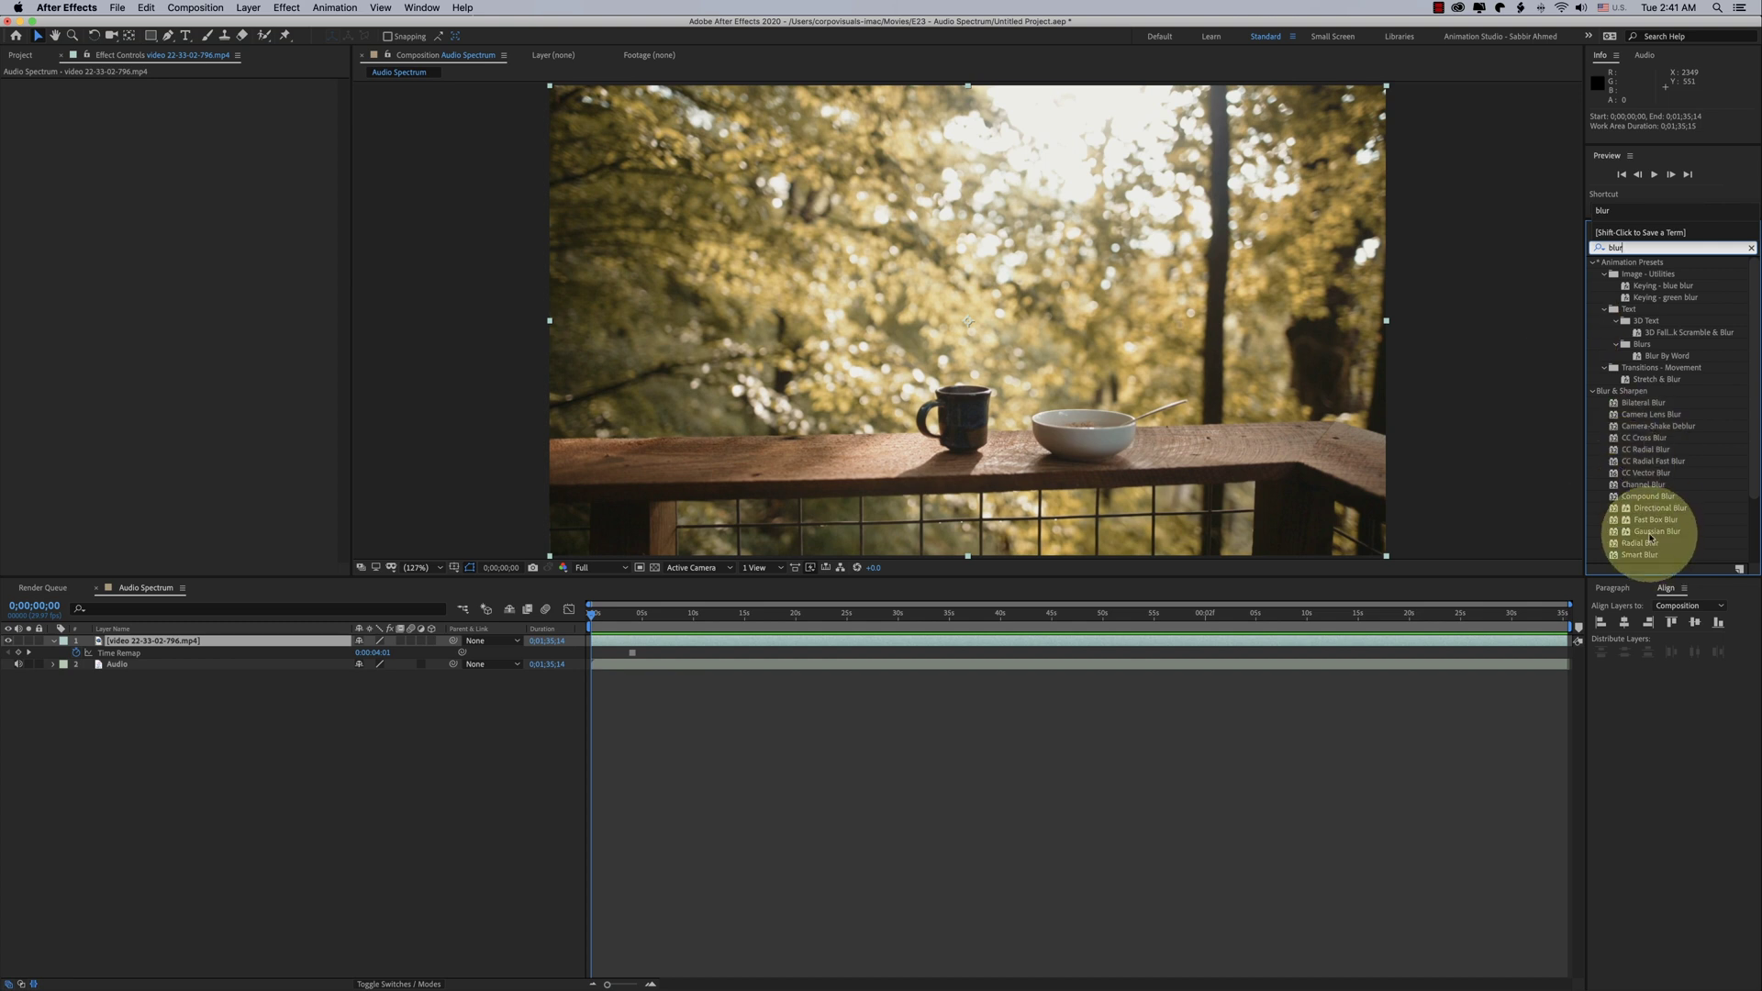
Blur the frozen video with Gaussian Blur 98.4 and darken it with Levels, Output White 153.
{"action": "left_click_drag", "start_coordinate": [1657, 531], "coordinate": [1098, 417]}
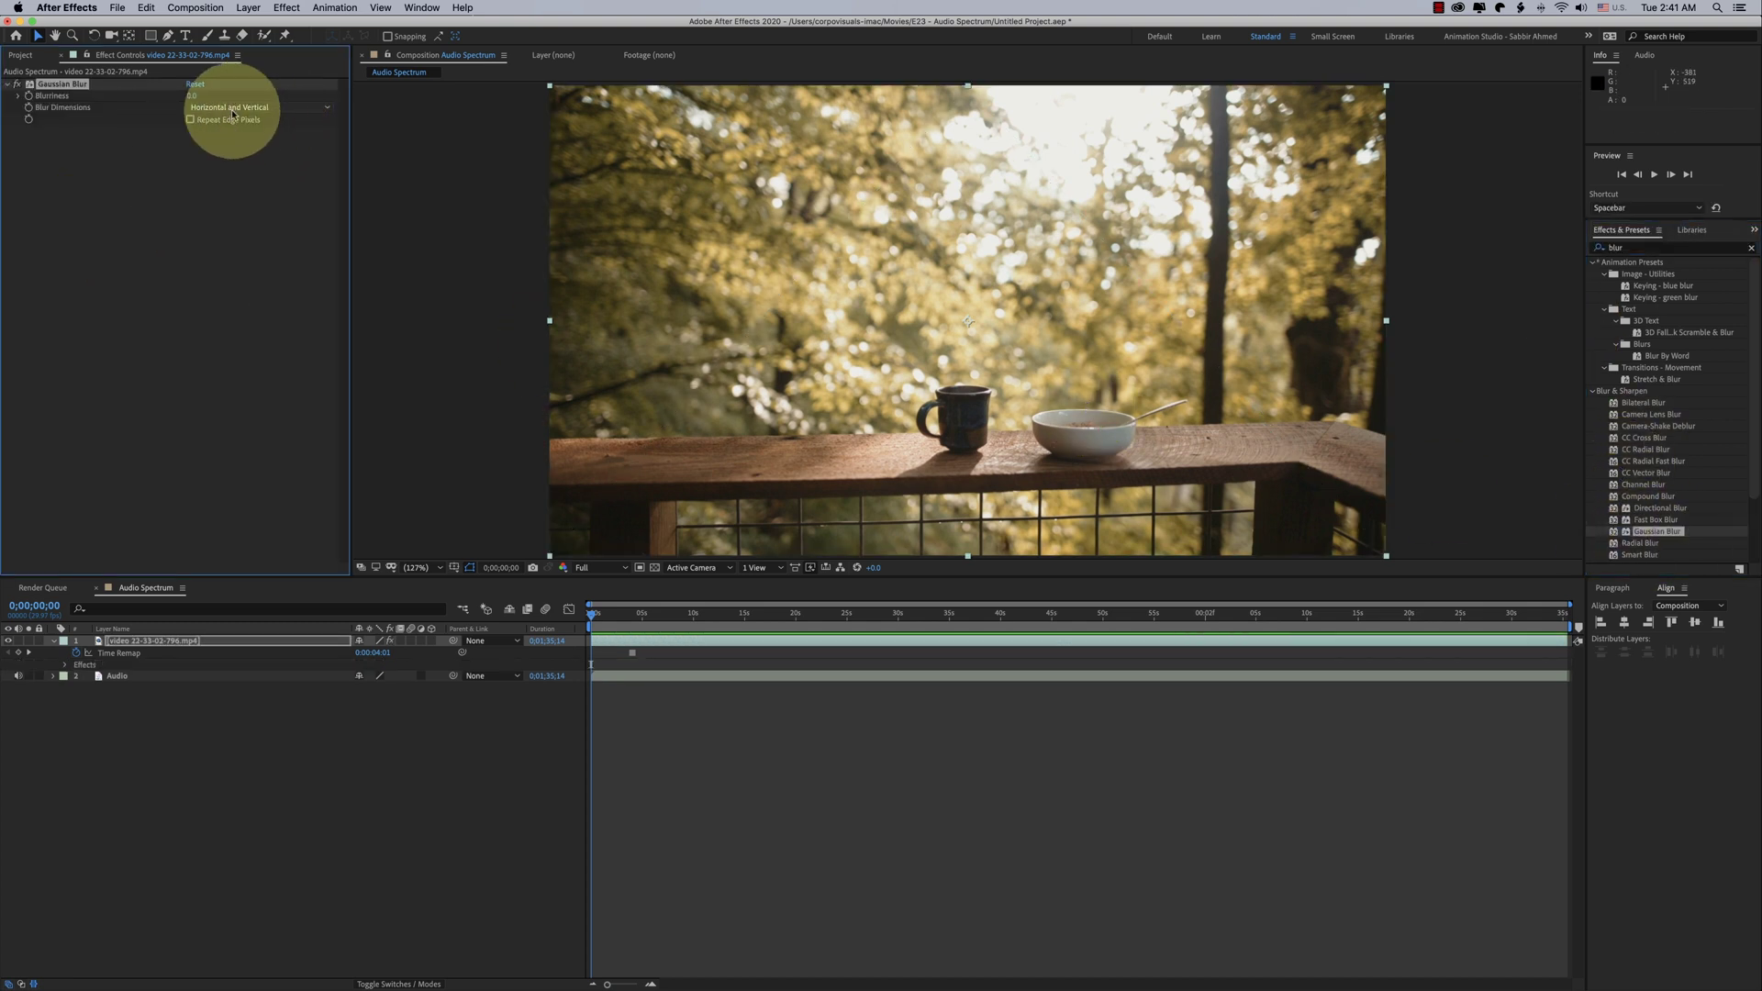
{"action": "left_click_drag", "start_coordinate": [193, 99], "coordinate": [819, 148]}
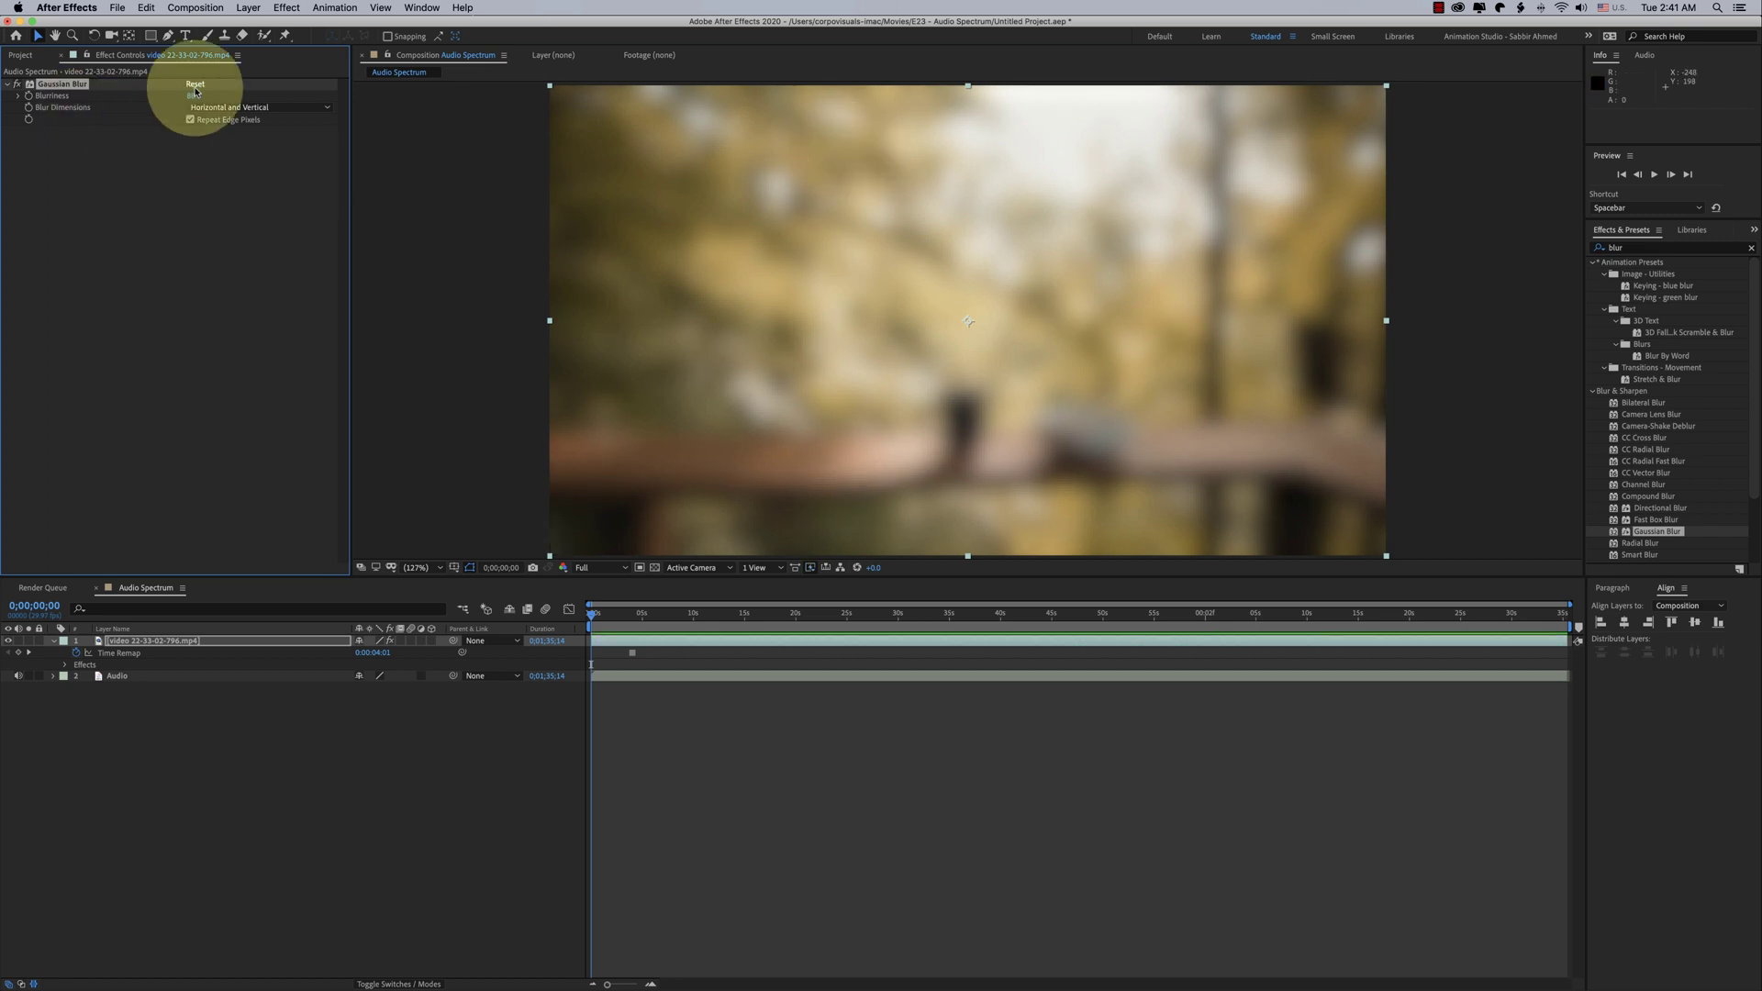
{"action": "left_click", "coordinate": [1647, 248]}
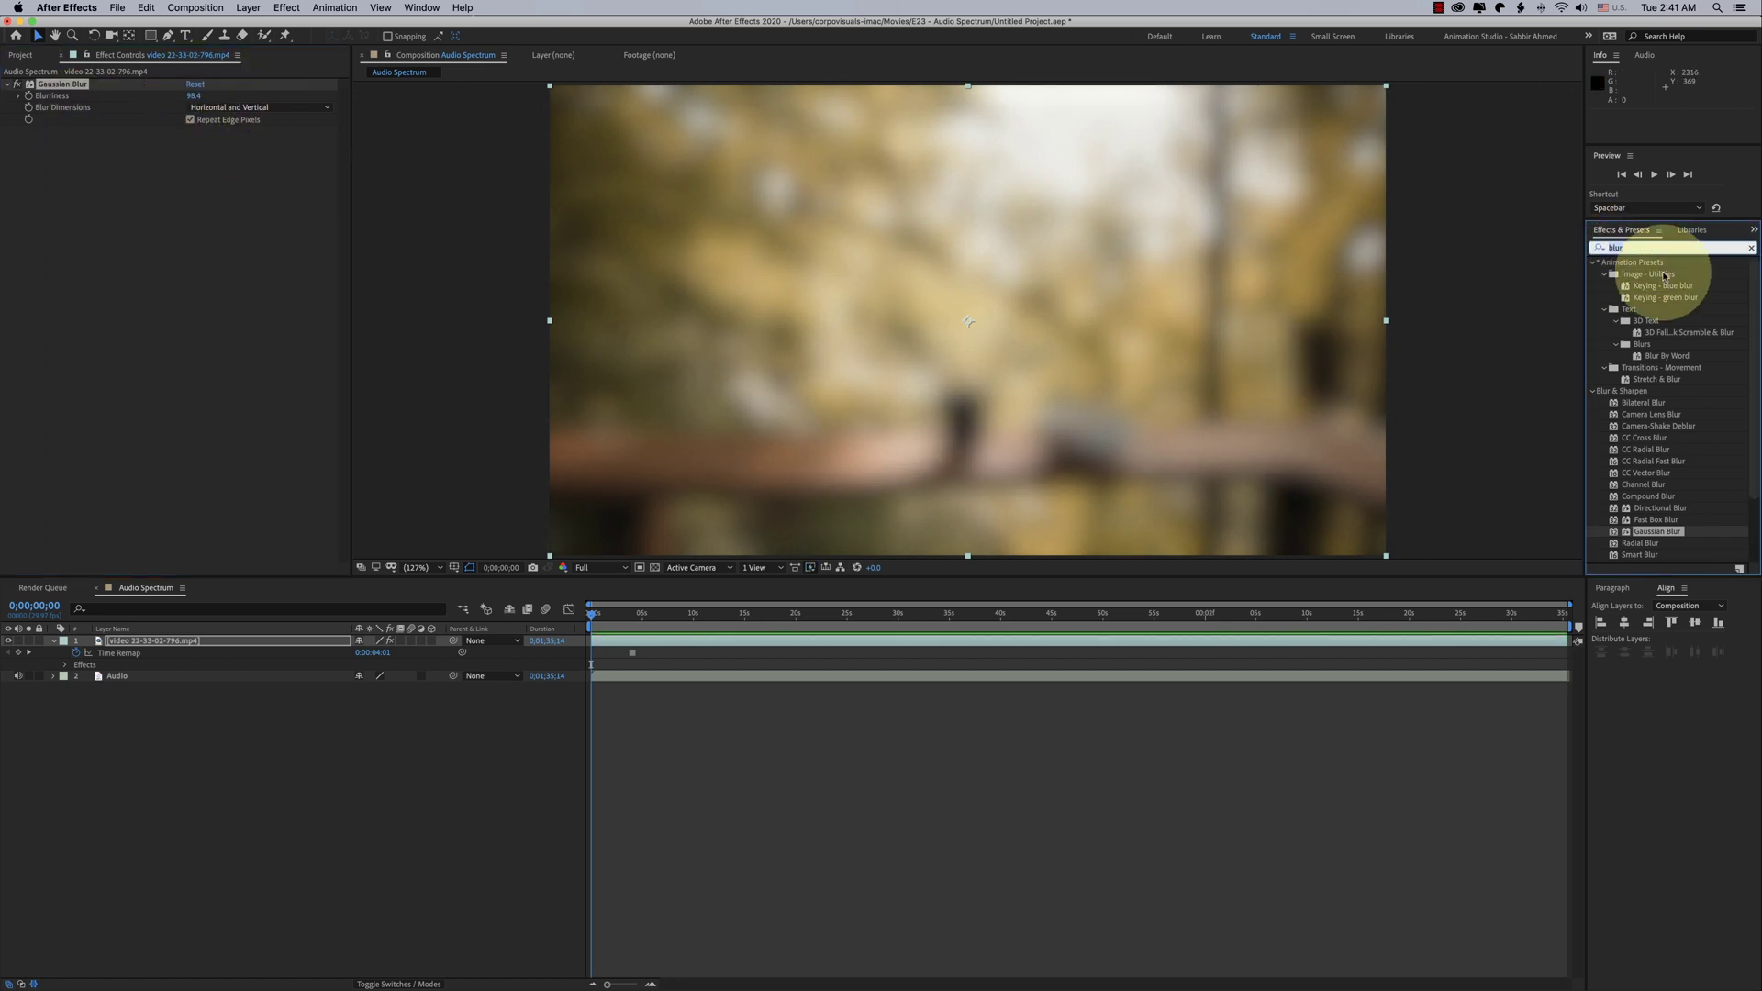
{"action": "type", "text": "level"}
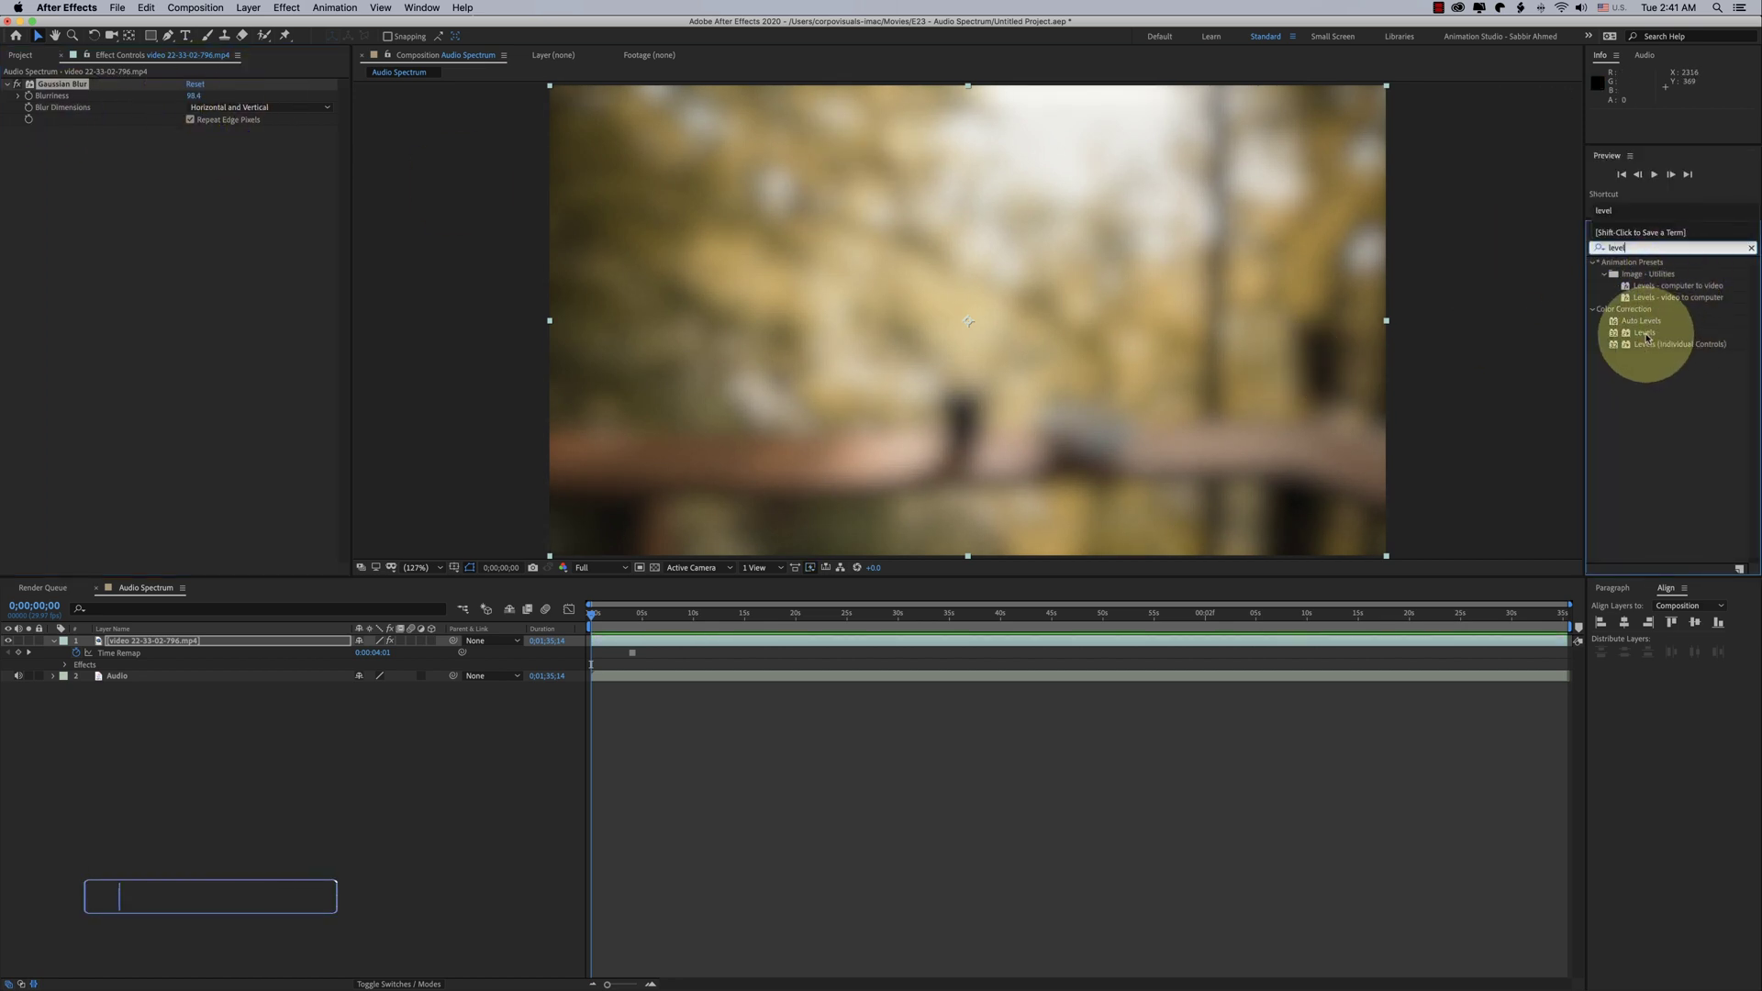
{"action": "left_click_drag", "start_coordinate": [1647, 336], "coordinate": [1129, 335]}
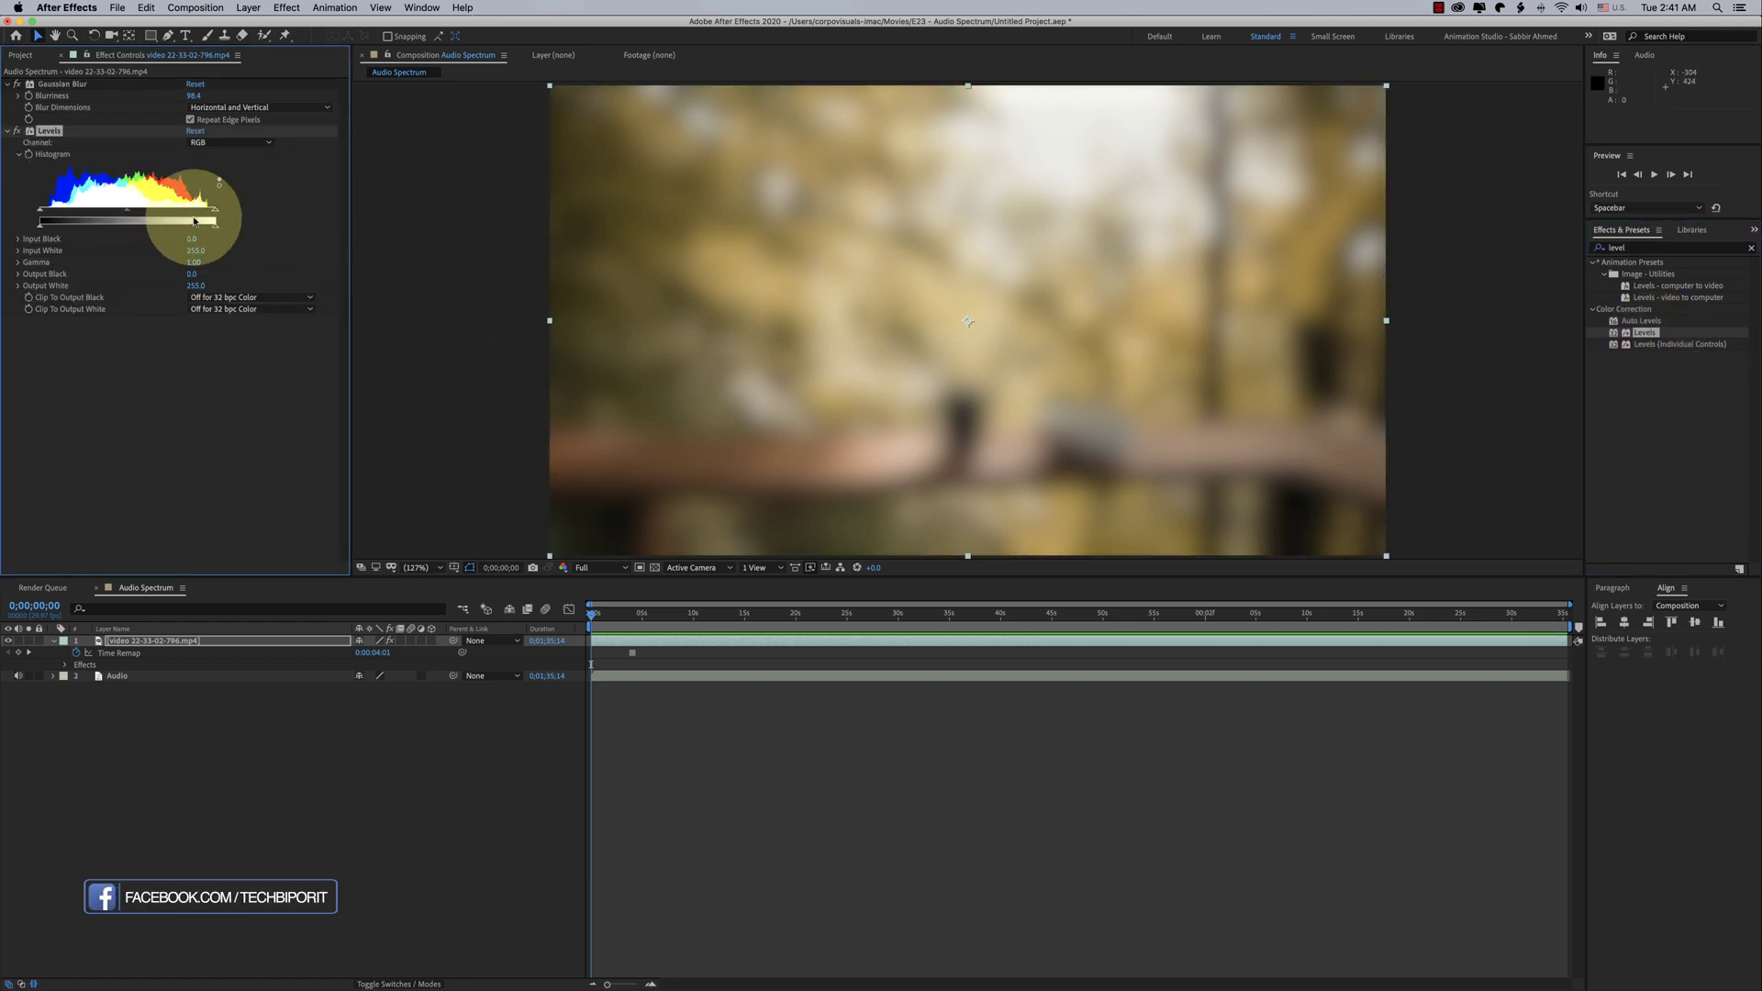
{"action": "left_click_drag", "start_coordinate": [194, 221], "coordinate": [52, 210]}
{"action": "left_click", "coordinate": [673, 714]}
{"action": "right_click", "coordinate": [140, 685]}
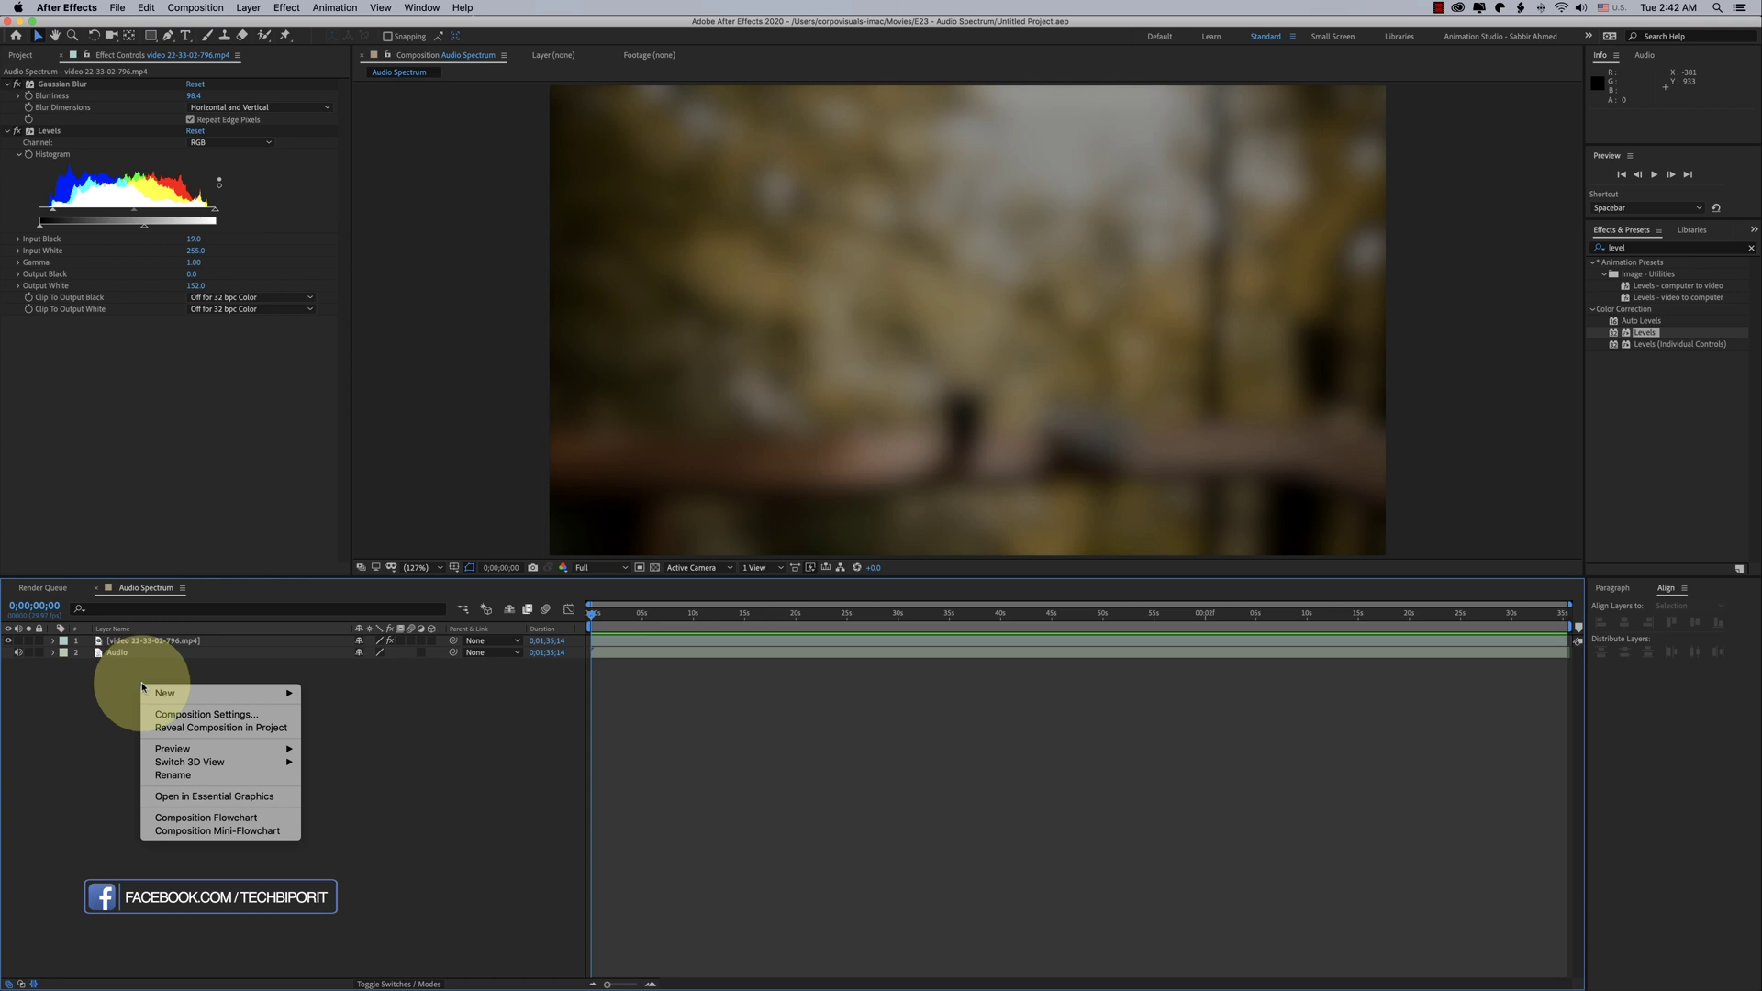
Create a new Spectrum solid and apply Audio Spectrum to it.
{"action": "mouse_move", "coordinate": [165, 692]}
{"action": "left_click", "coordinate": [358, 727]}
{"action": "type", "text": "Spectrum"}
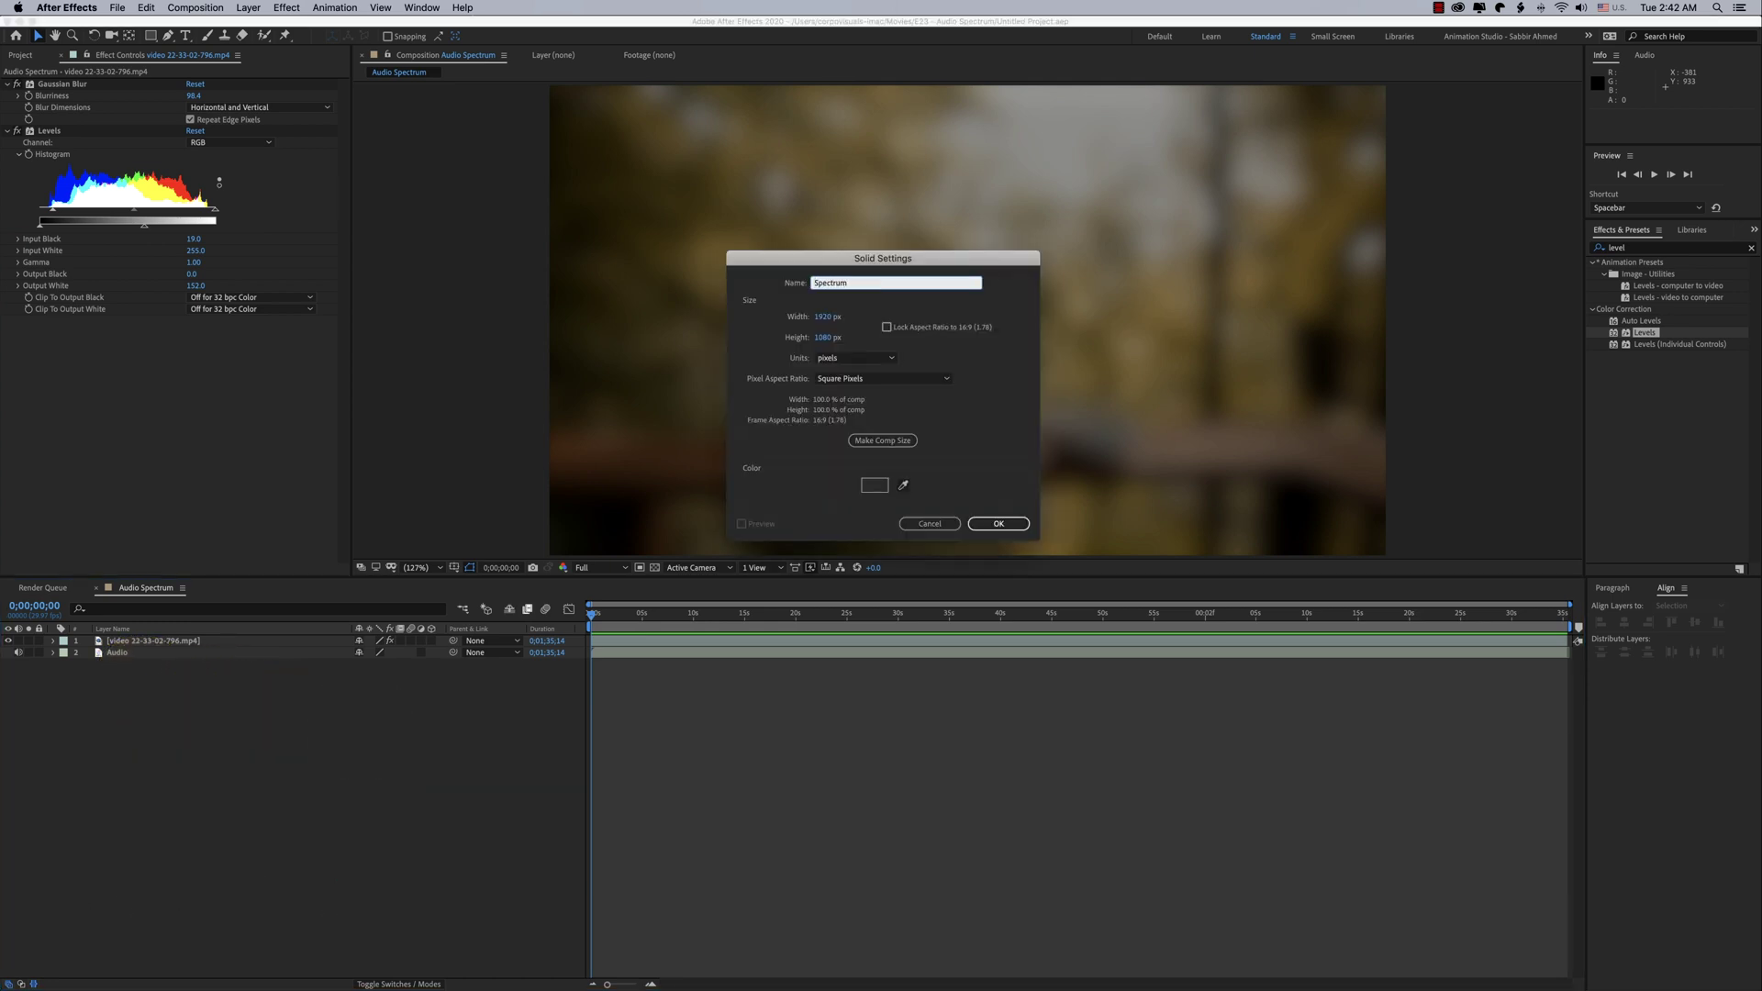
{"action": "key", "text": "Return"}
{"action": "left_click", "coordinate": [1651, 246]}
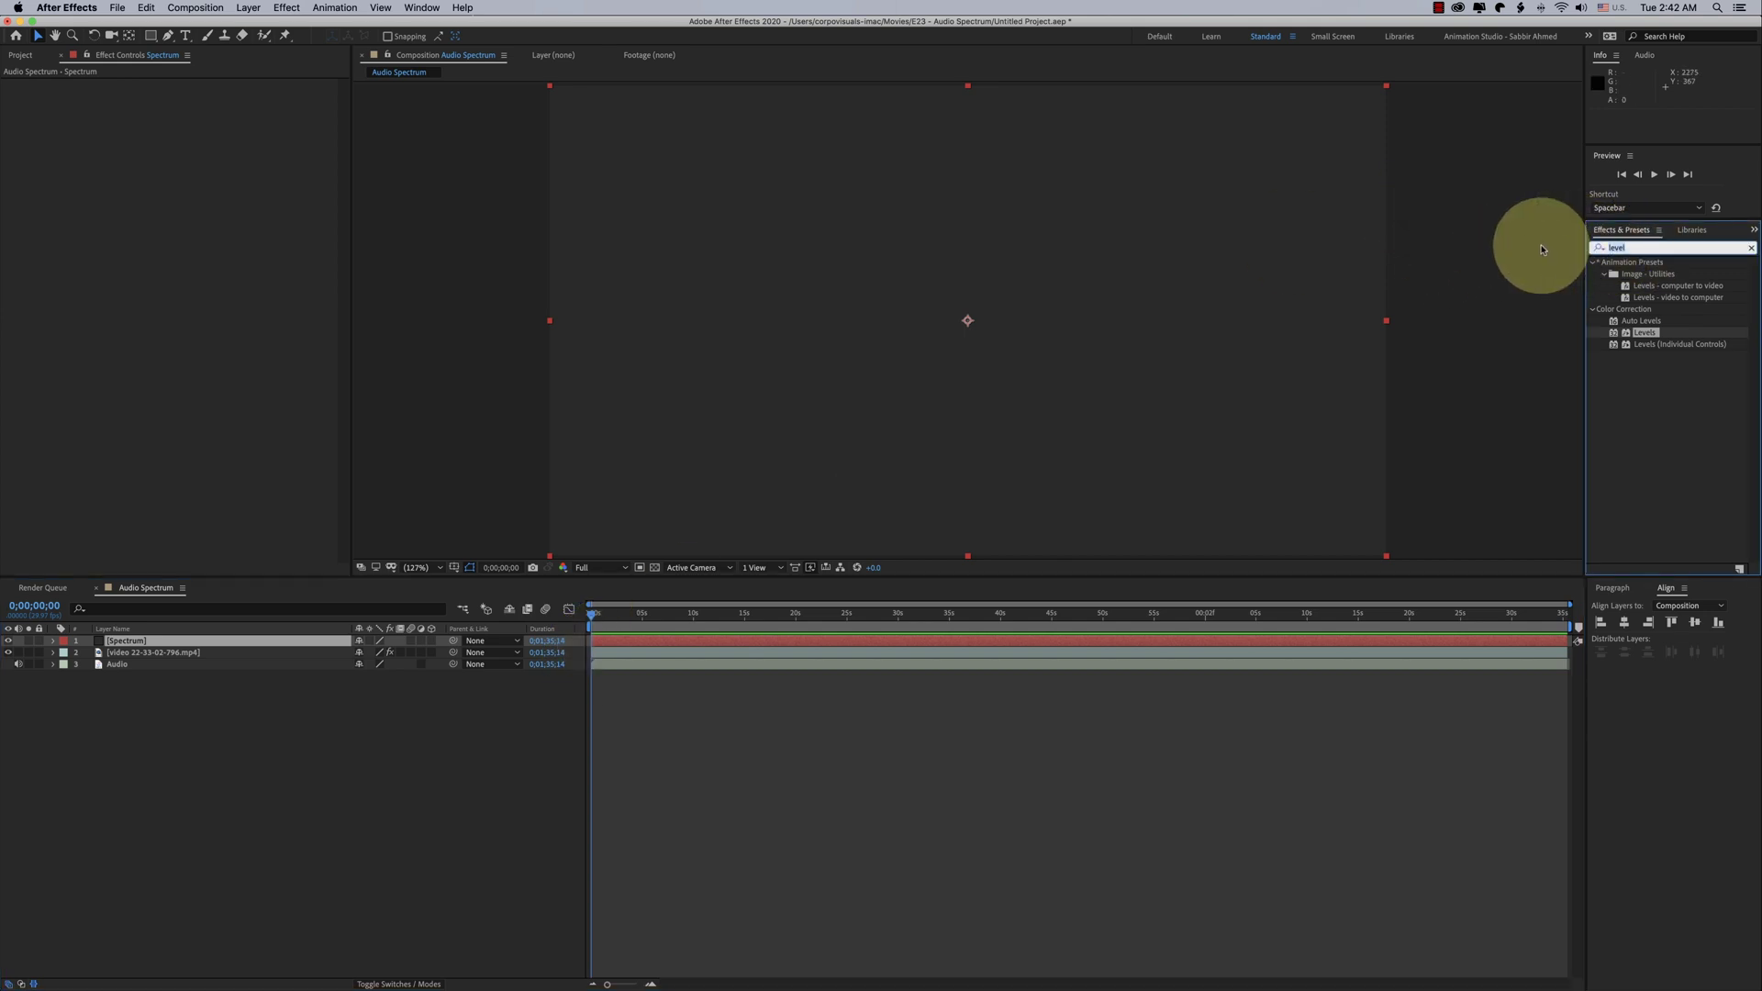
{"action": "type", "text": "audio"}
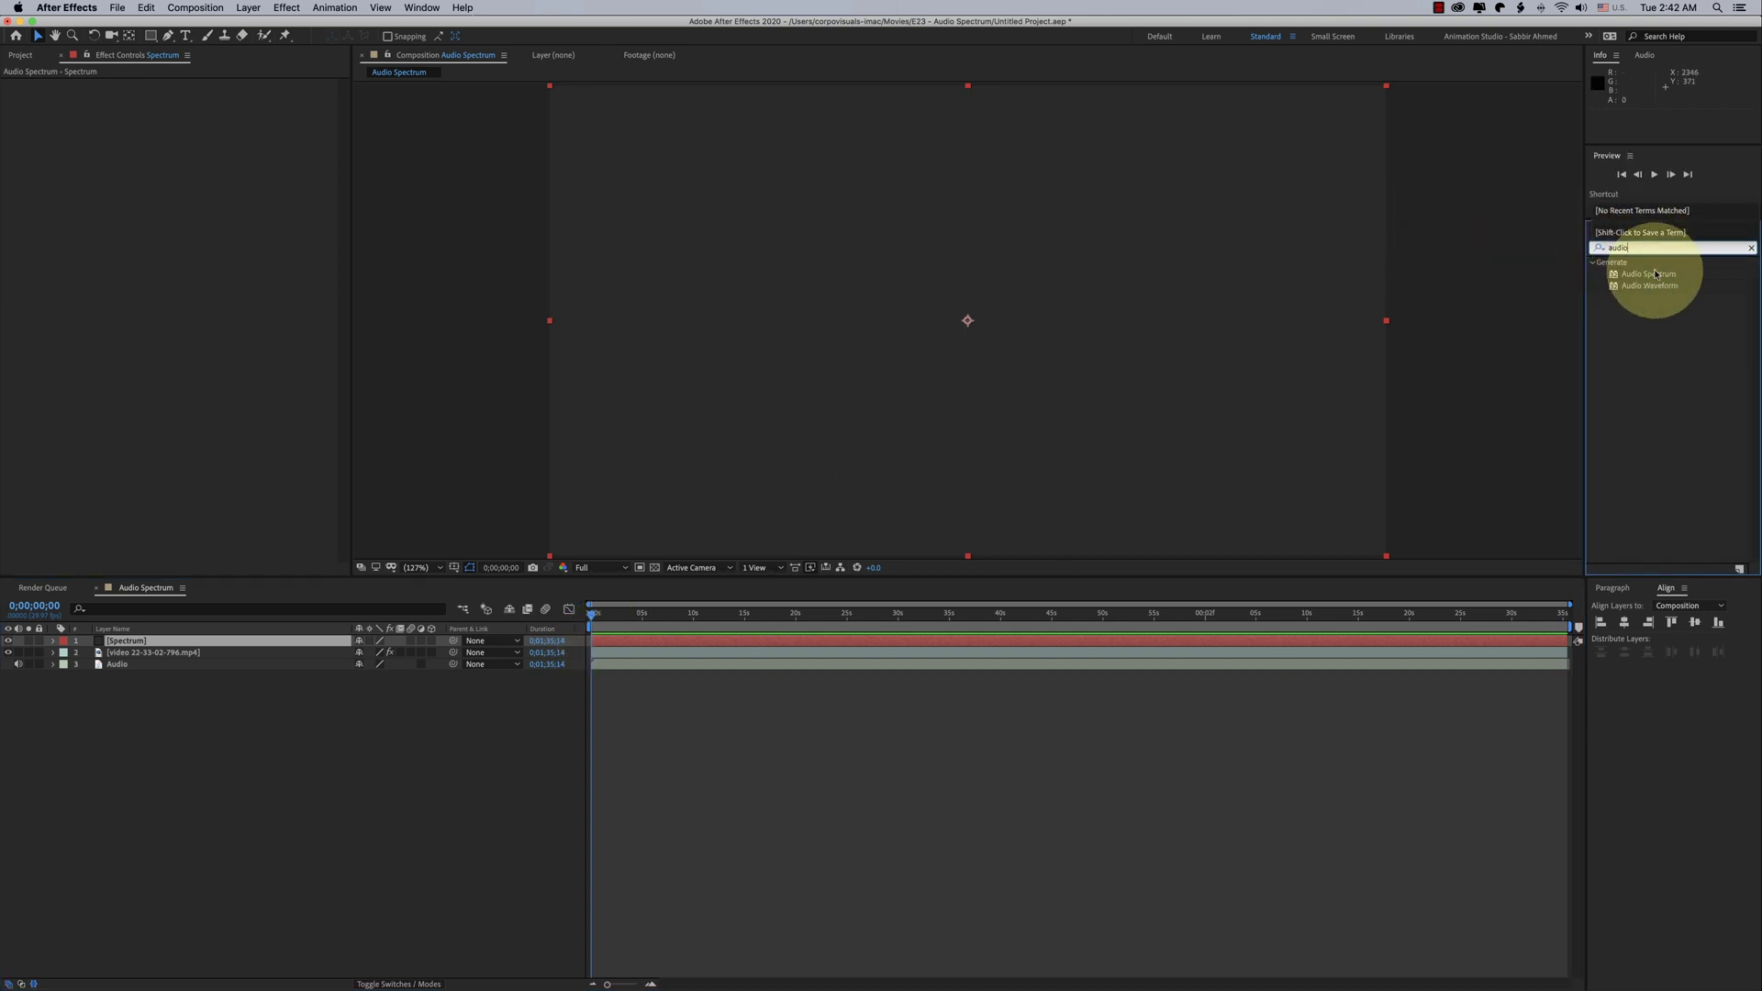
{"action": "left_click_drag", "start_coordinate": [1656, 273], "coordinate": [1032, 275]}
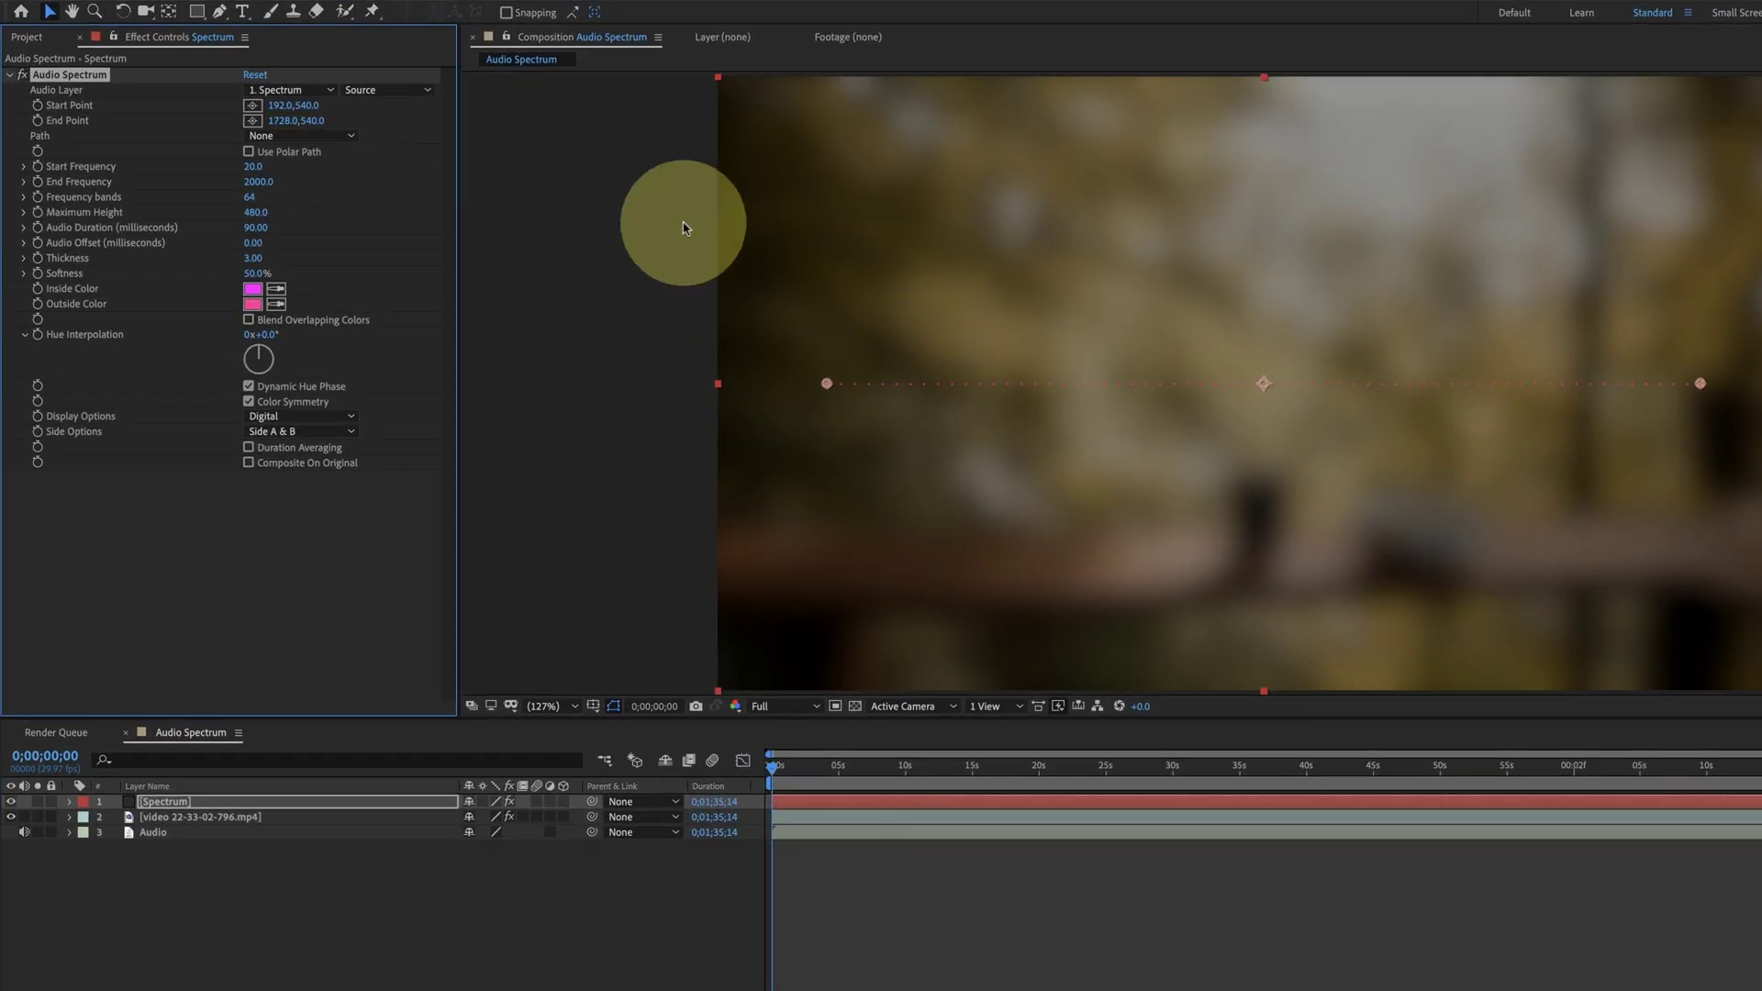
Drive the spectrum from 3. Audio, with Start Point 0,540 and End Point 960,540.
{"action": "left_click", "coordinate": [290, 90]}
{"action": "left_click", "coordinate": [280, 168]}
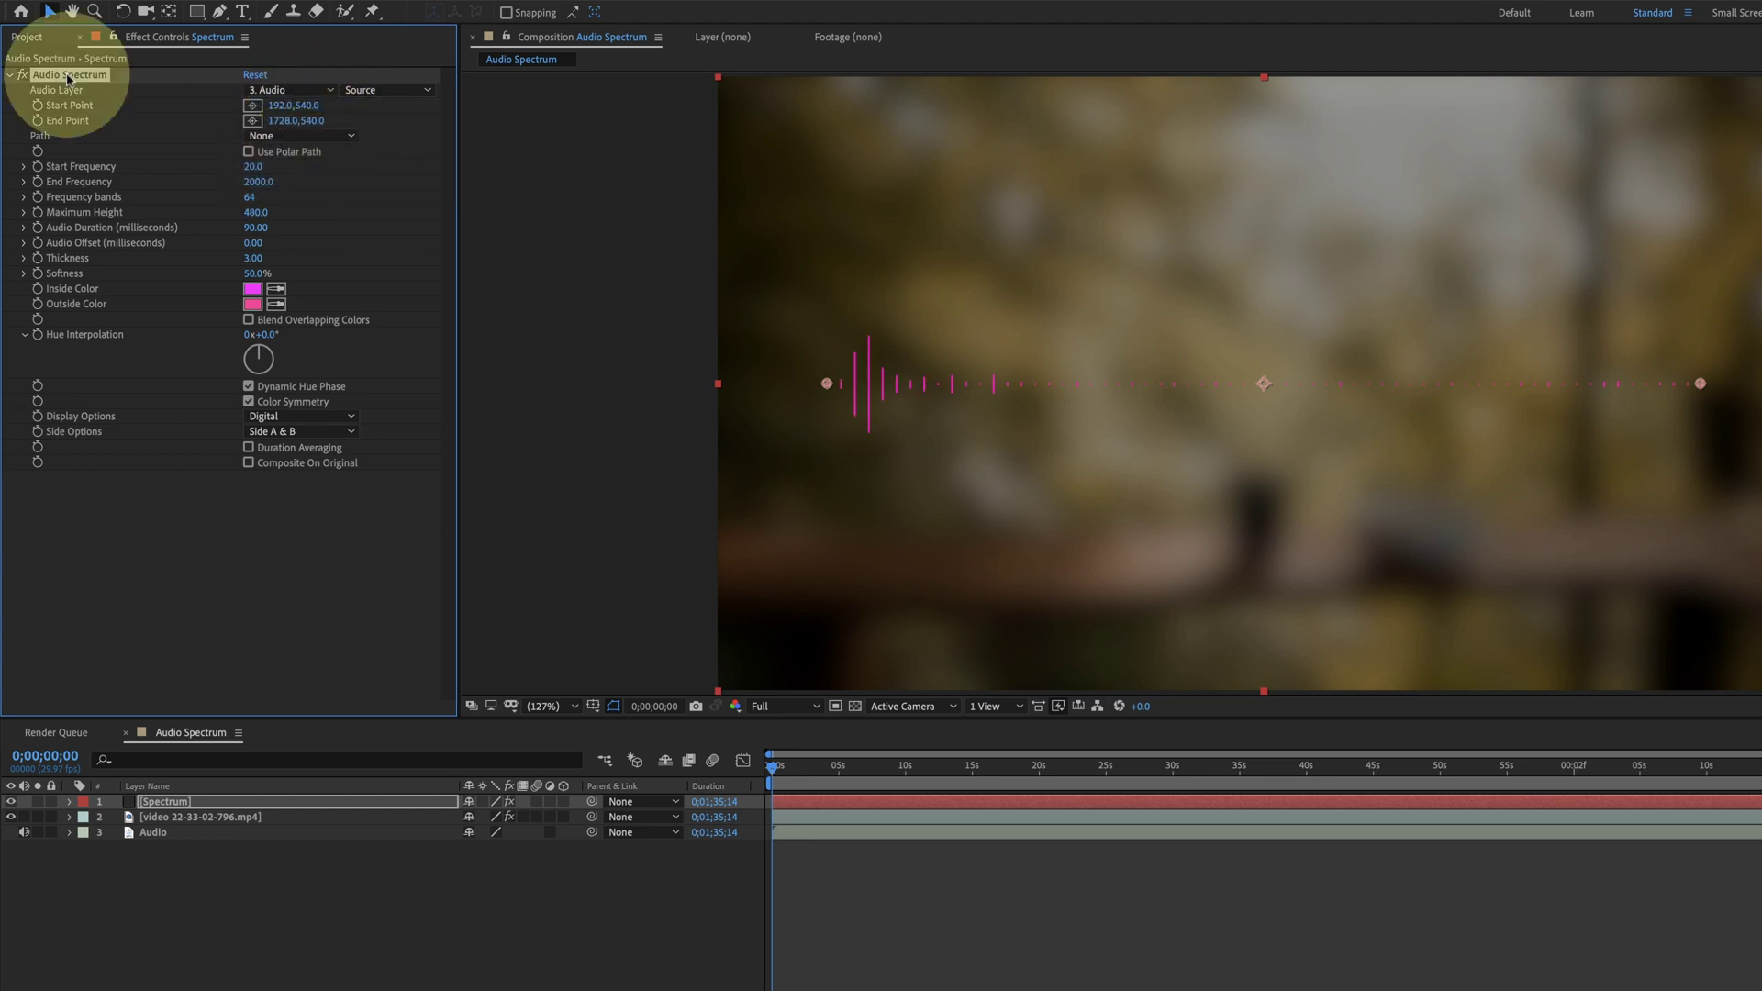
{"action": "left_click", "coordinate": [282, 106]}
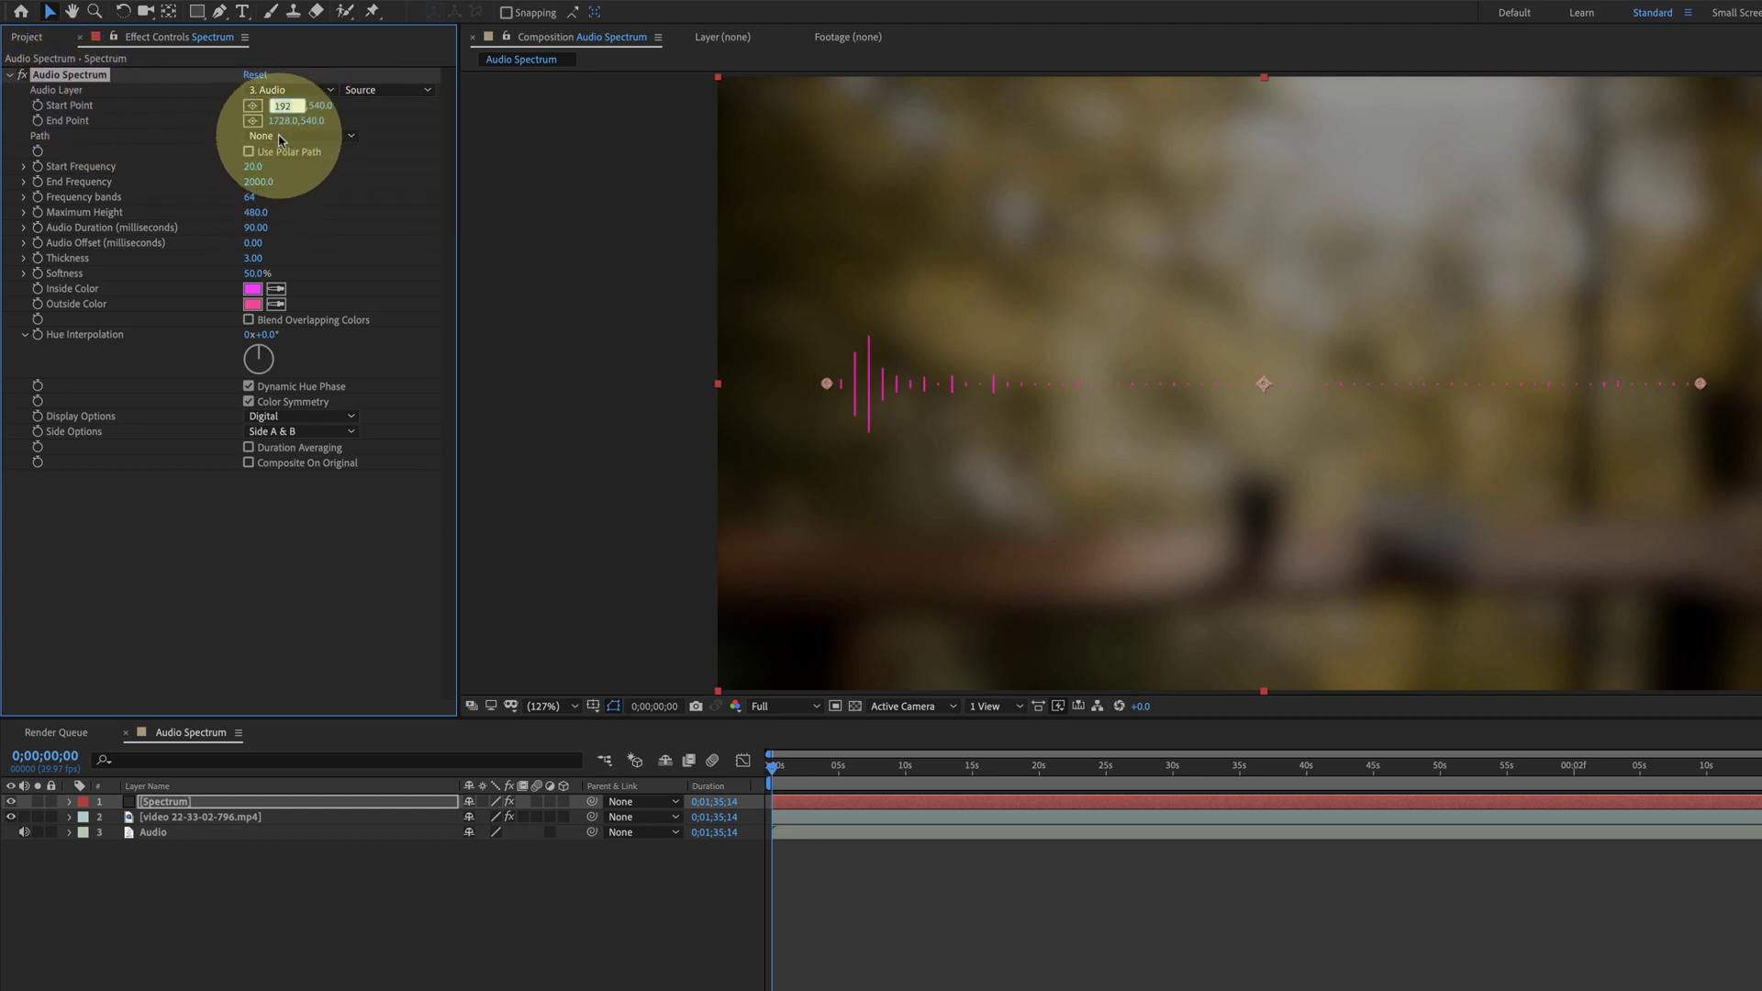
{"action": "type", "text": "0"}
{"action": "key", "text": "Return"}
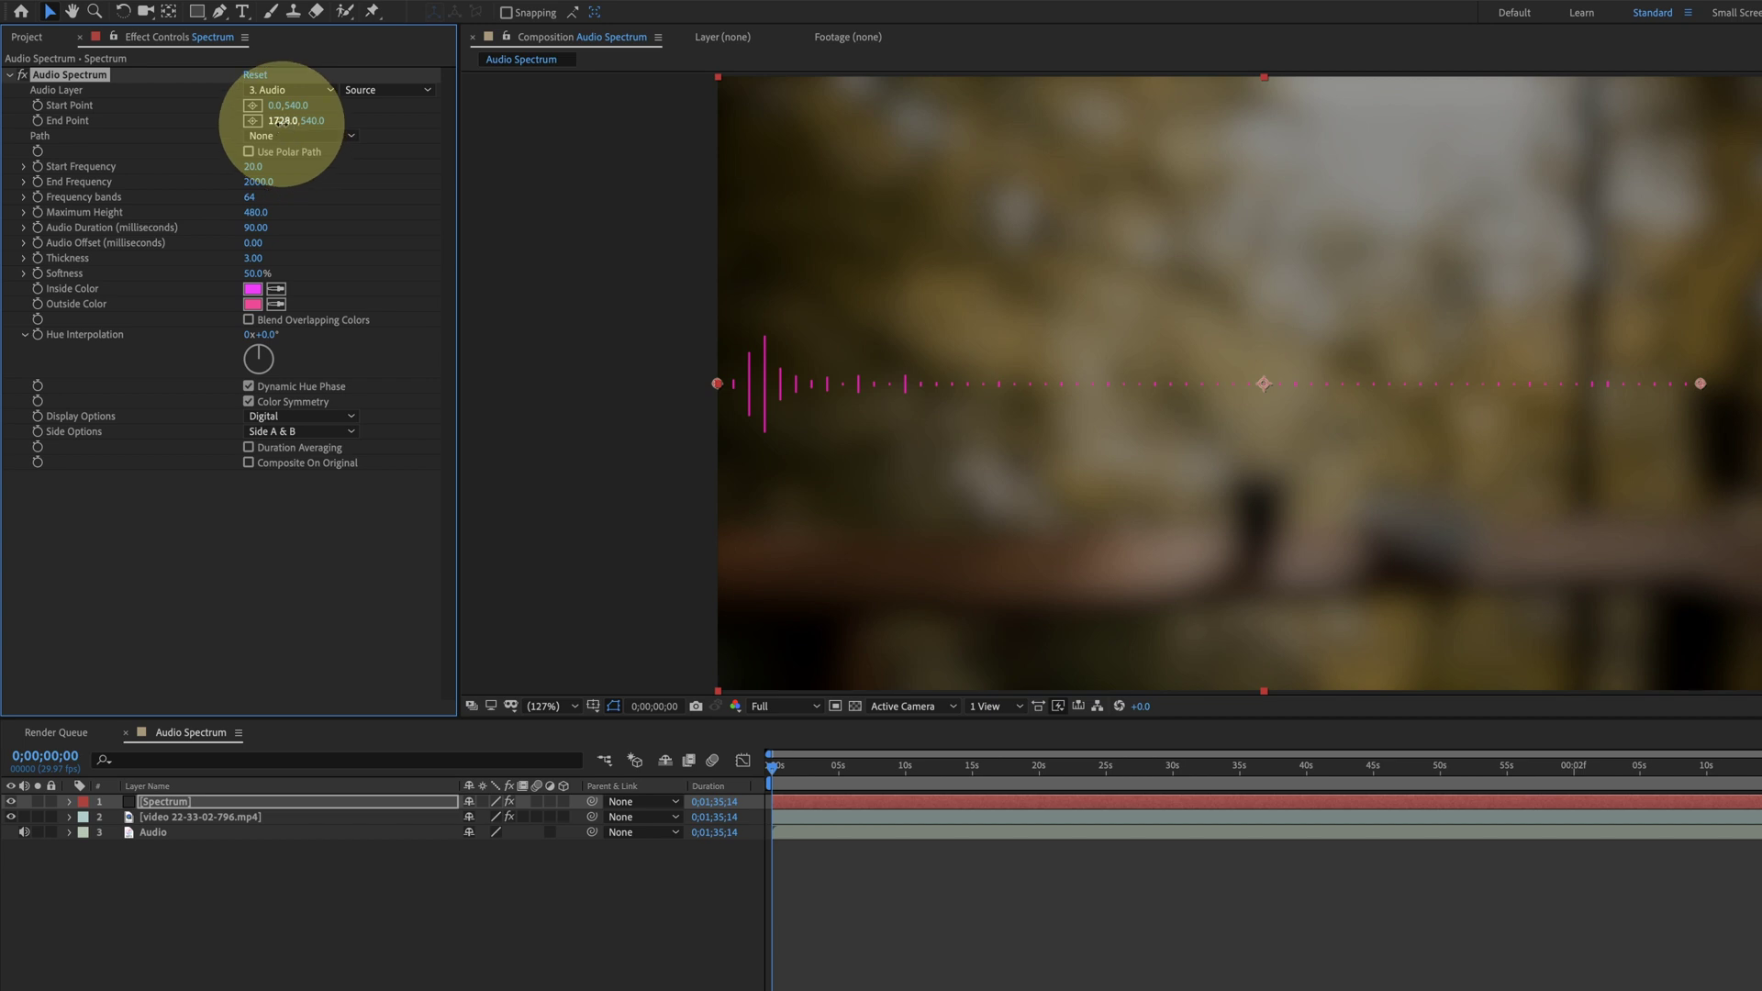
{"action": "type", "text": "960"}
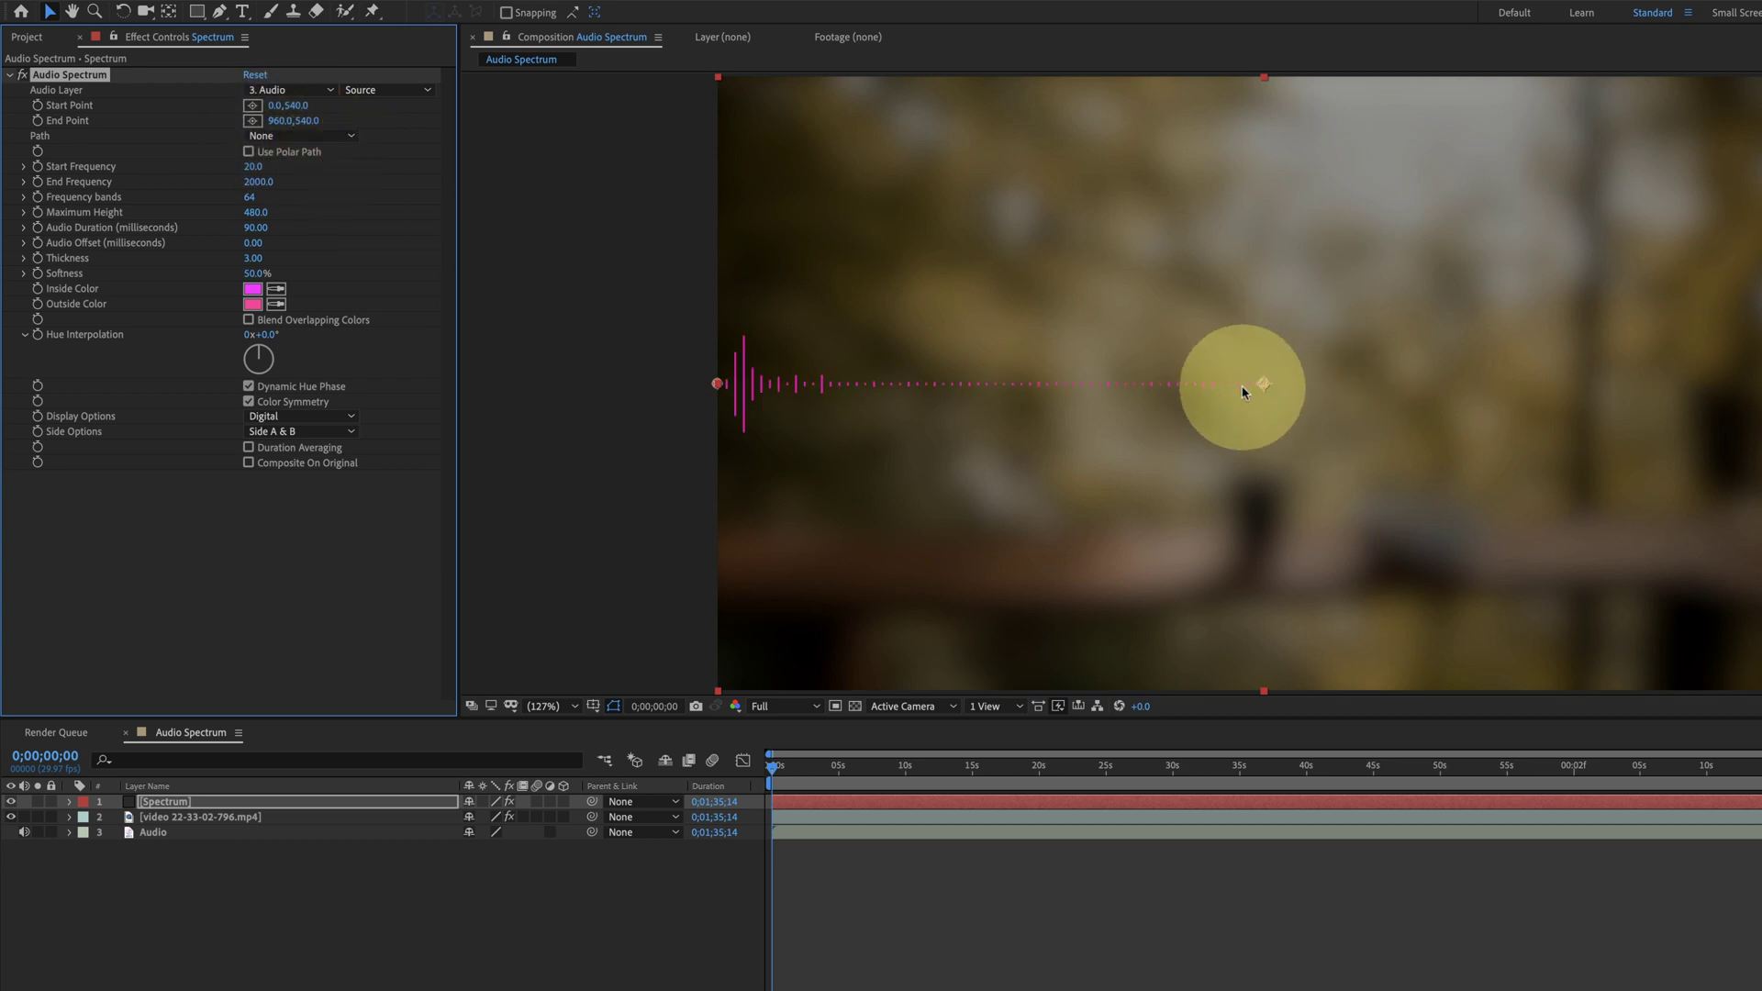
Set End Frequency 150, 2000 bands, Maximum Height 1140, Audio Duration 160, Audio Offset -15.
{"action": "left_click", "coordinate": [263, 182]}
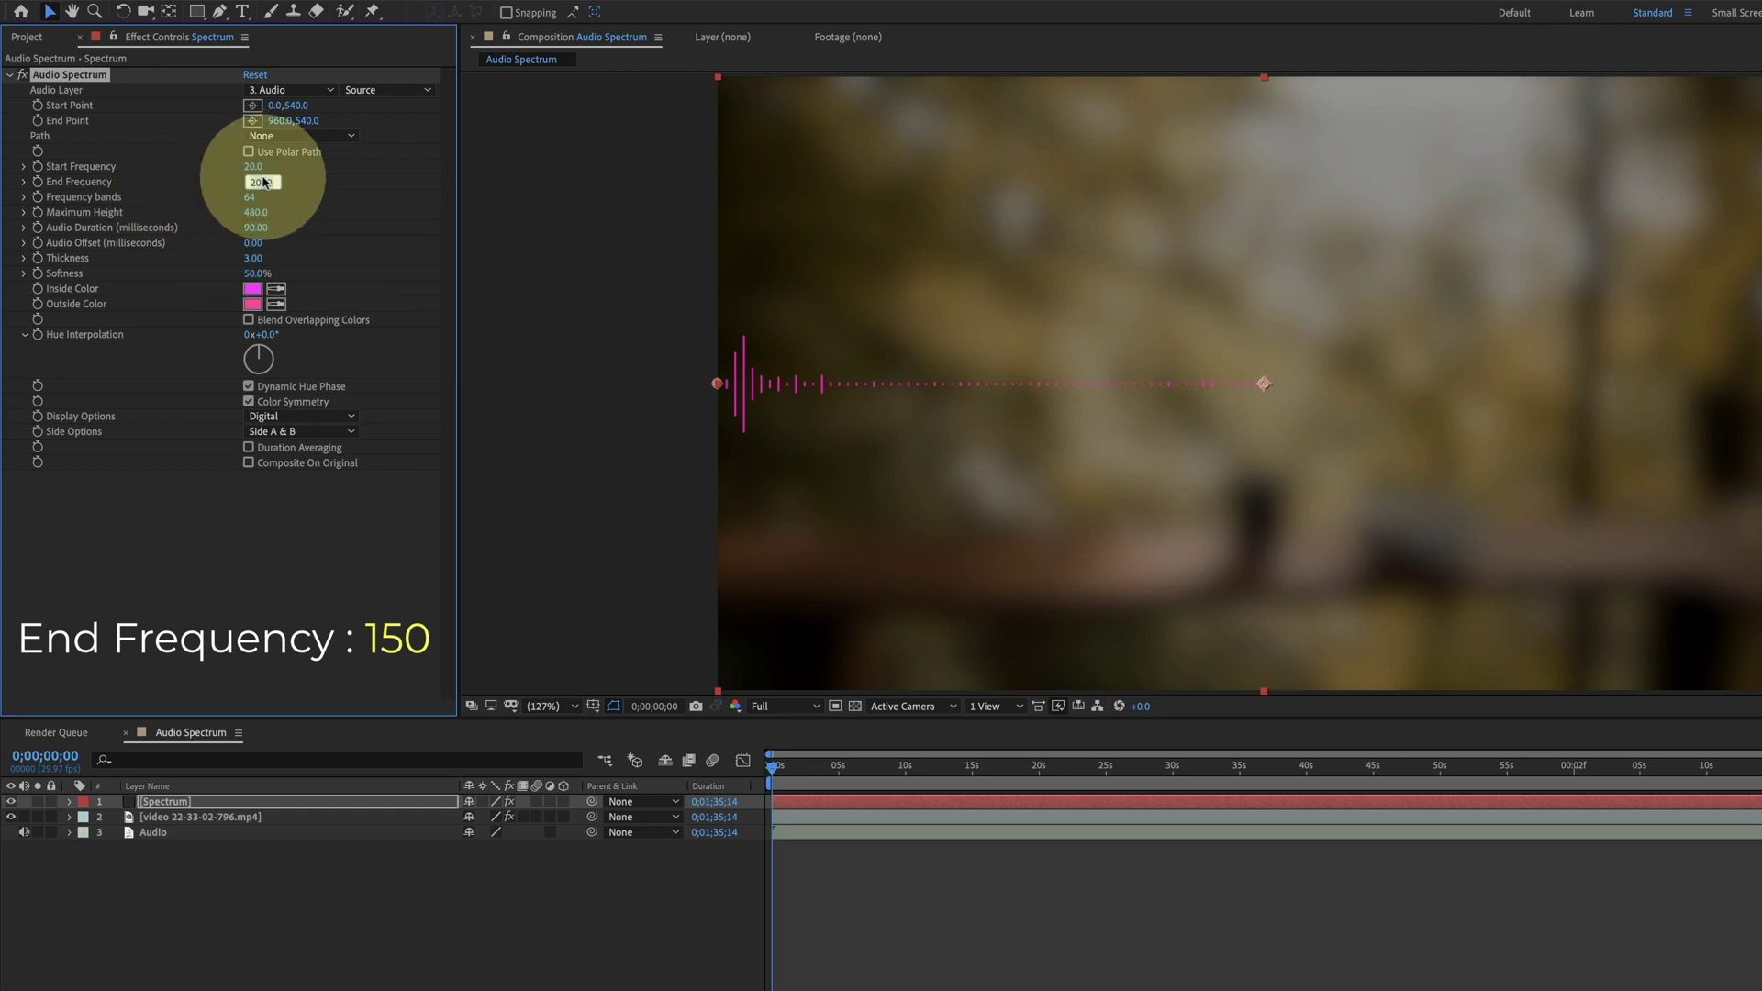
{"action": "type", "text": "150"}
{"action": "key", "text": "Return"}
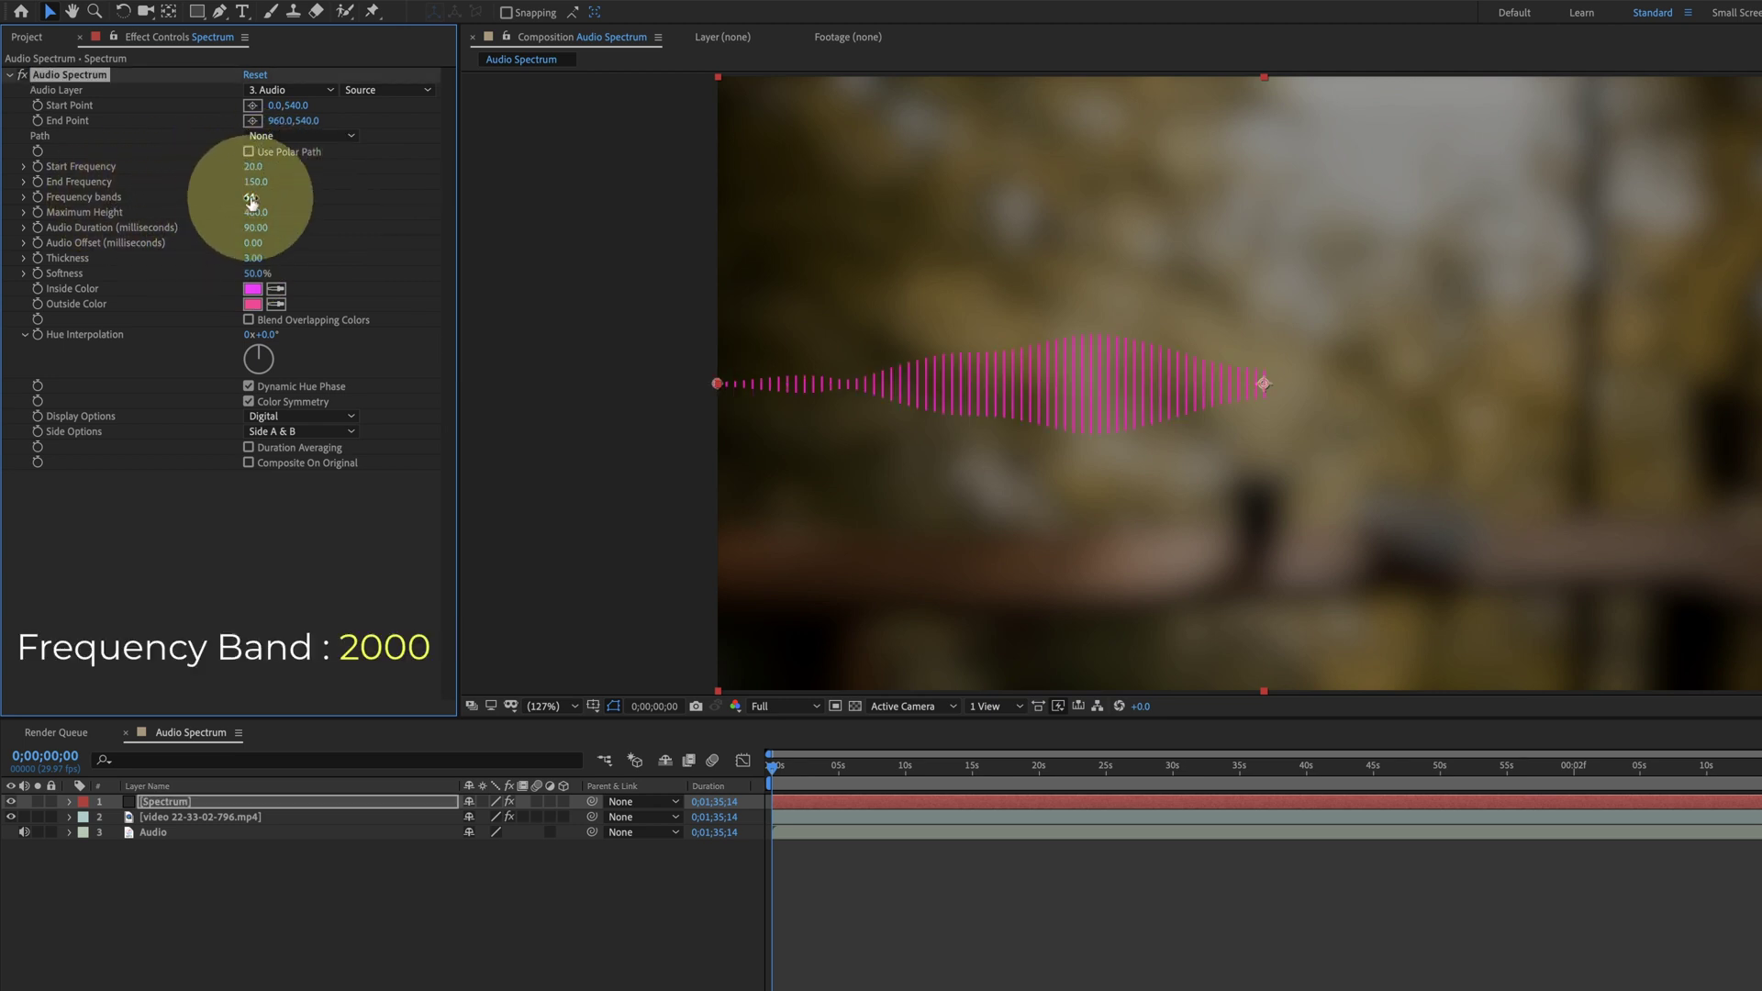
{"action": "mouse_move", "coordinate": [251, 202]}
{"action": "left_mouse_down"}
{"action": "mouse_move", "coordinate": [318, 216]}
{"action": "mouse_move", "coordinate": [236, 247]}
{"action": "left_mouse_up"}
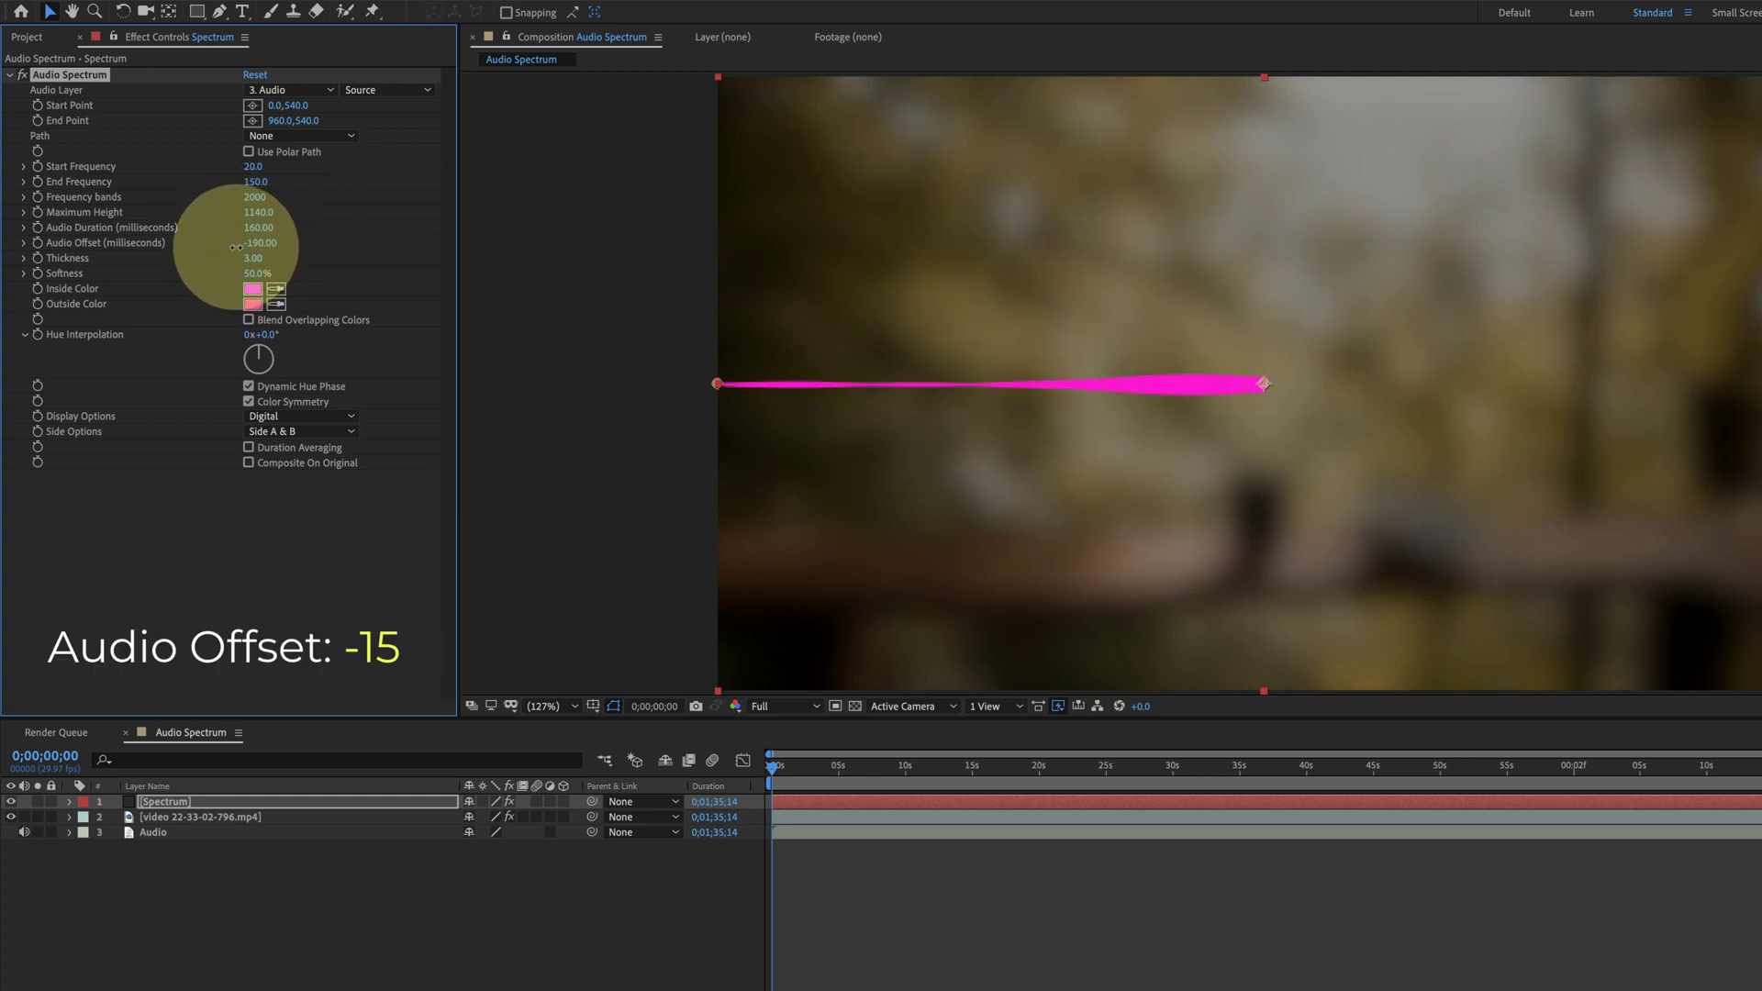
{"action": "left_click", "coordinate": [256, 244]}
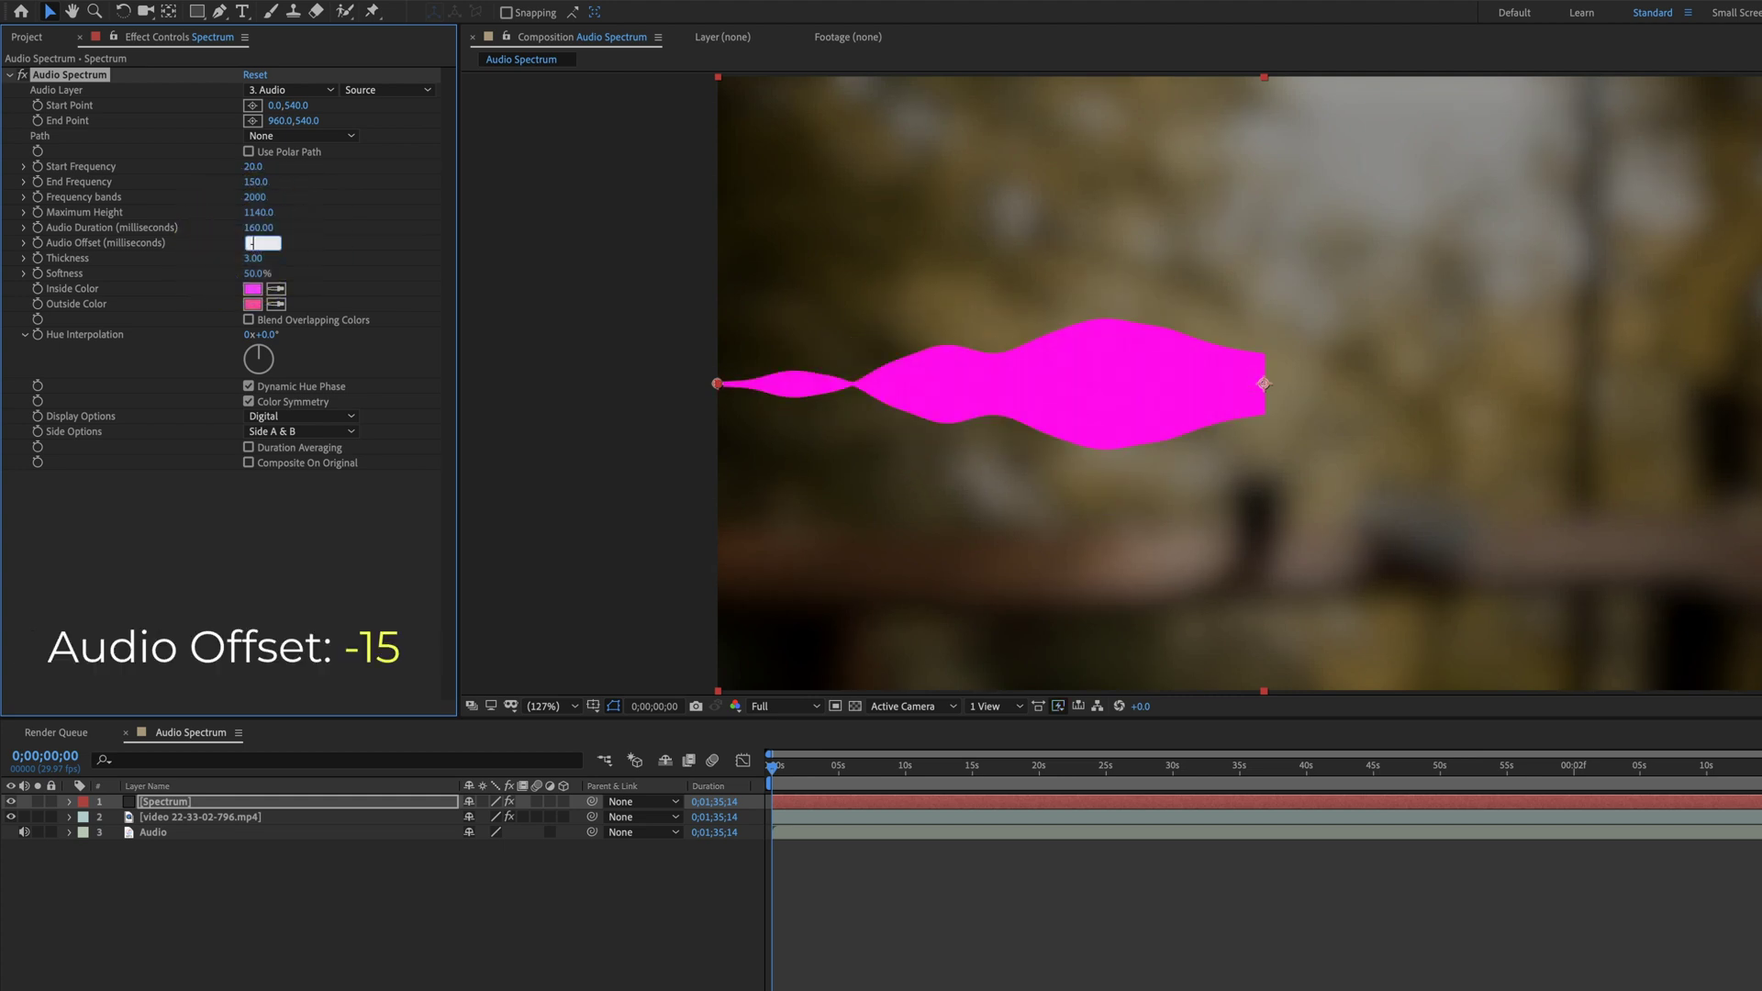
{"action": "type", "text": "15"}
{"action": "key", "text": "Return"}
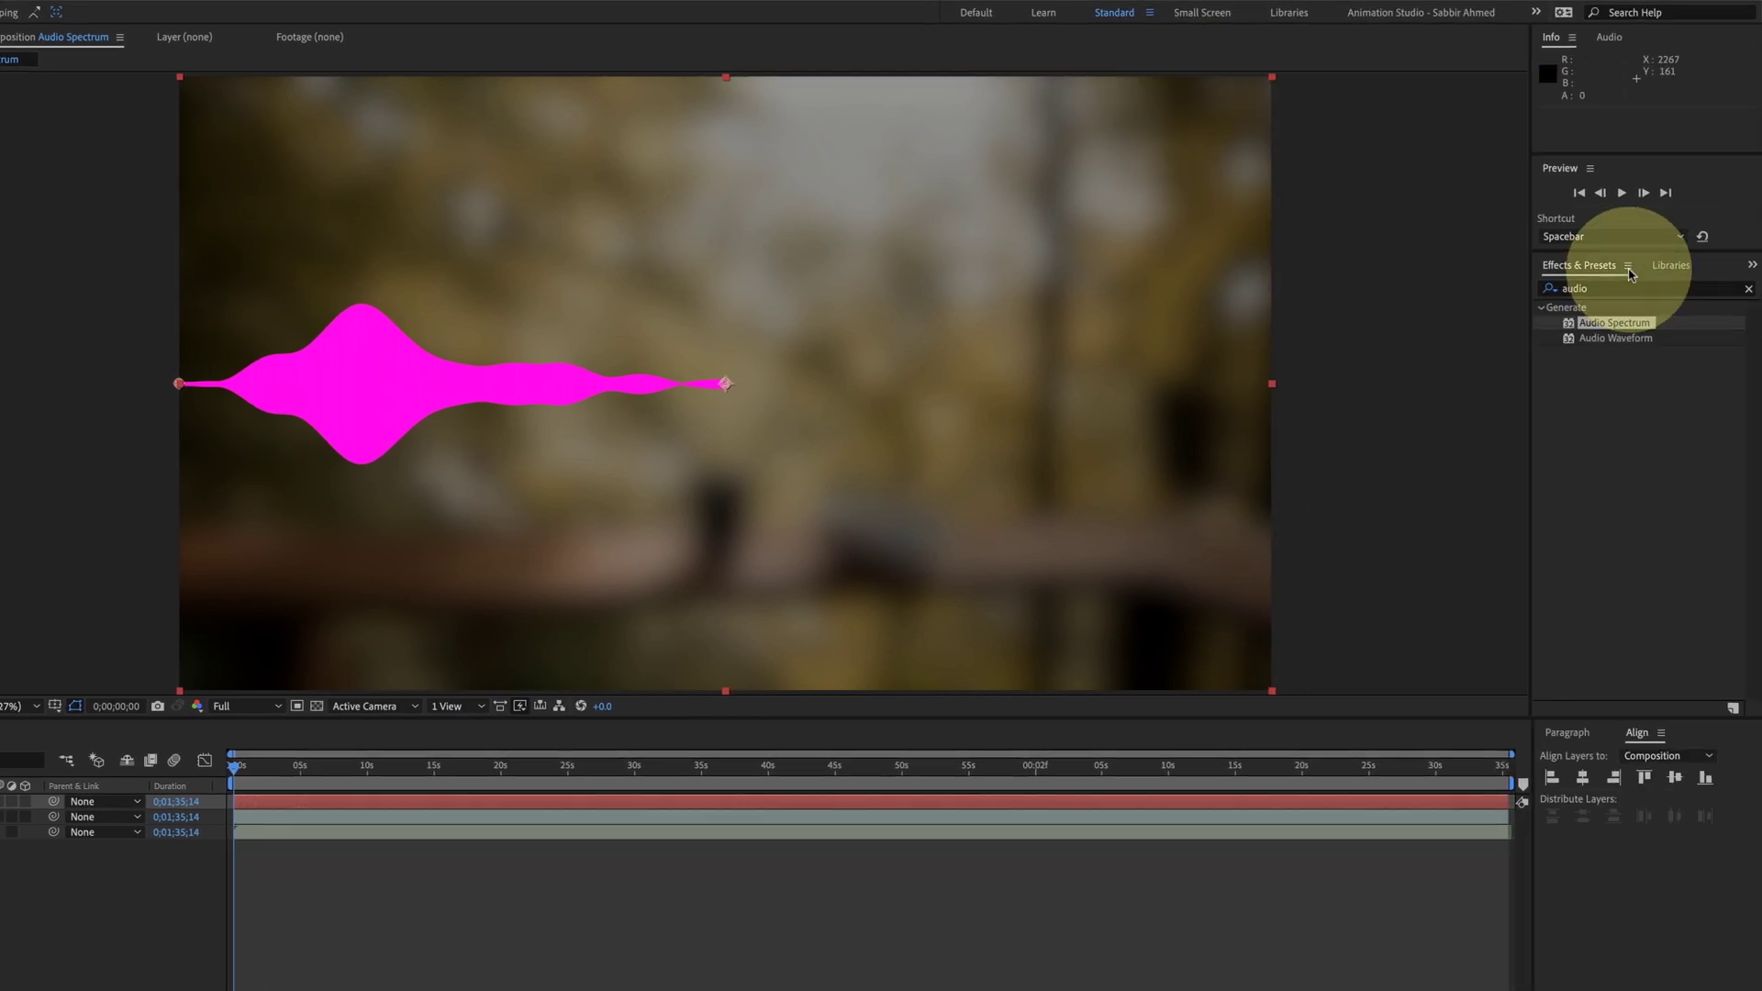
Find 'pola' in Effects & Presets and apply Polar Coordinates to the spectrum layer.
{"action": "left_click", "coordinate": [1748, 288]}
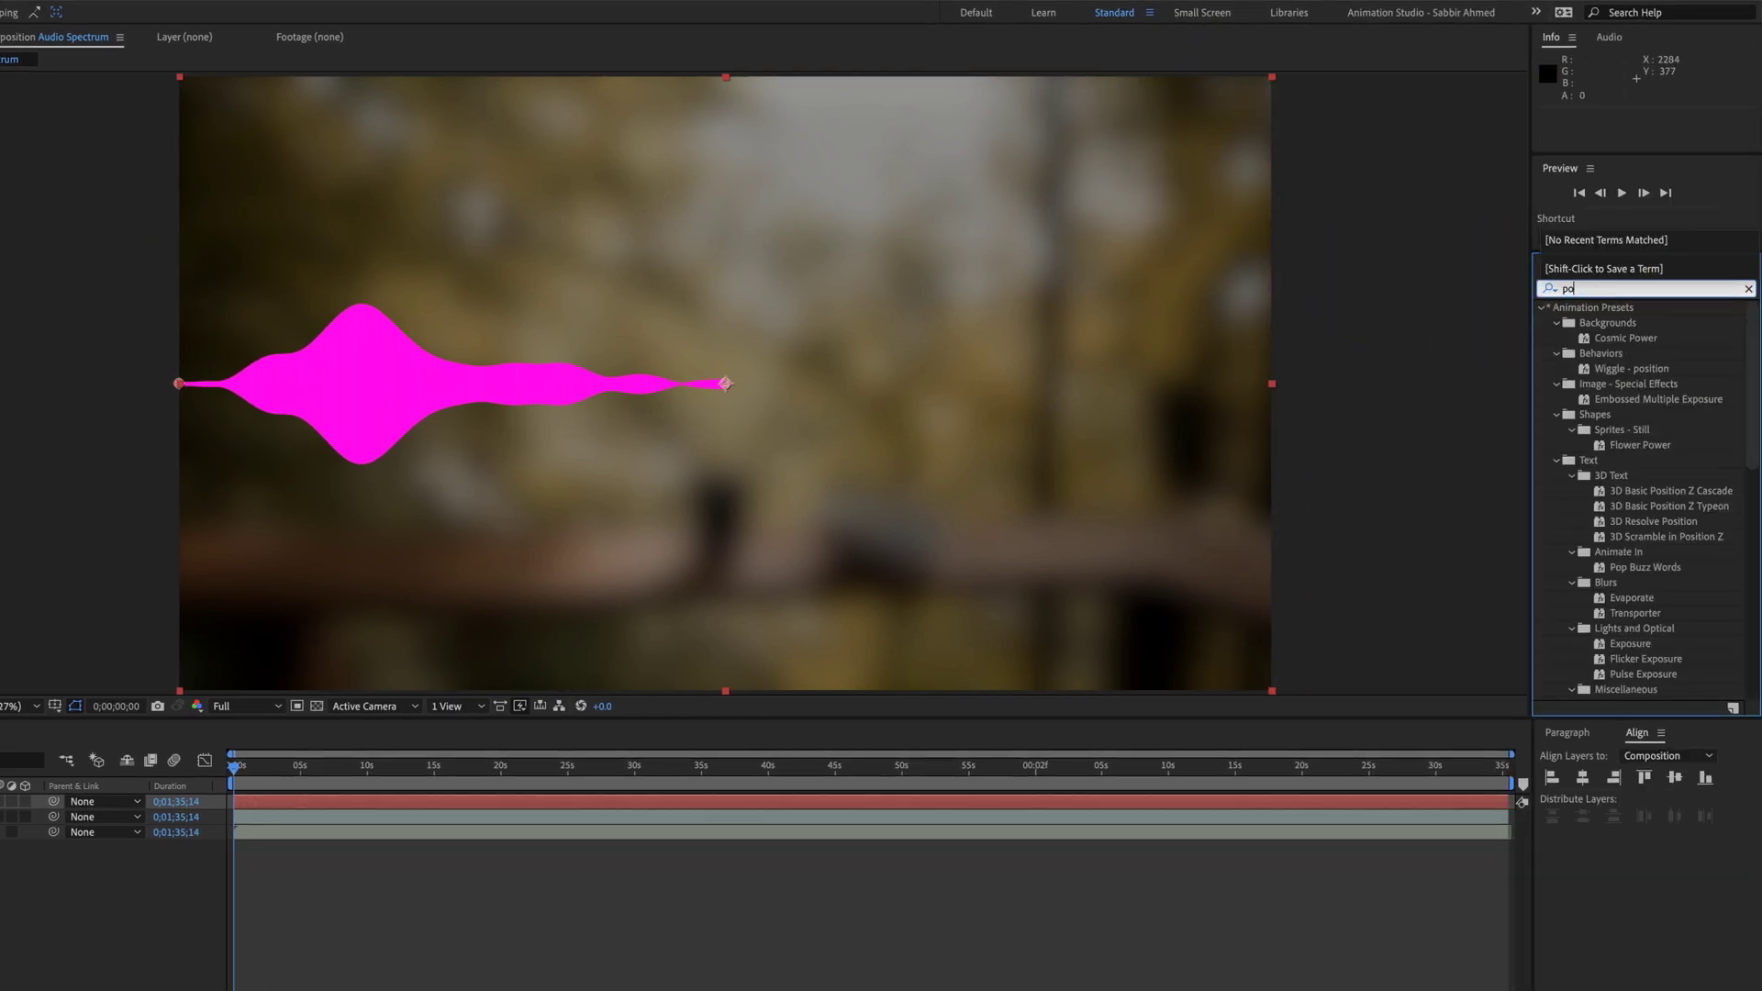
{"action": "type", "text": "pola"}
{"action": "mouse_move", "coordinate": [1639, 330]}
{"action": "left_mouse_down"}
{"action": "mouse_move", "coordinate": [385, 436]}
{"action": "mouse_move", "coordinate": [374, 413]}
{"action": "left_mouse_up"}
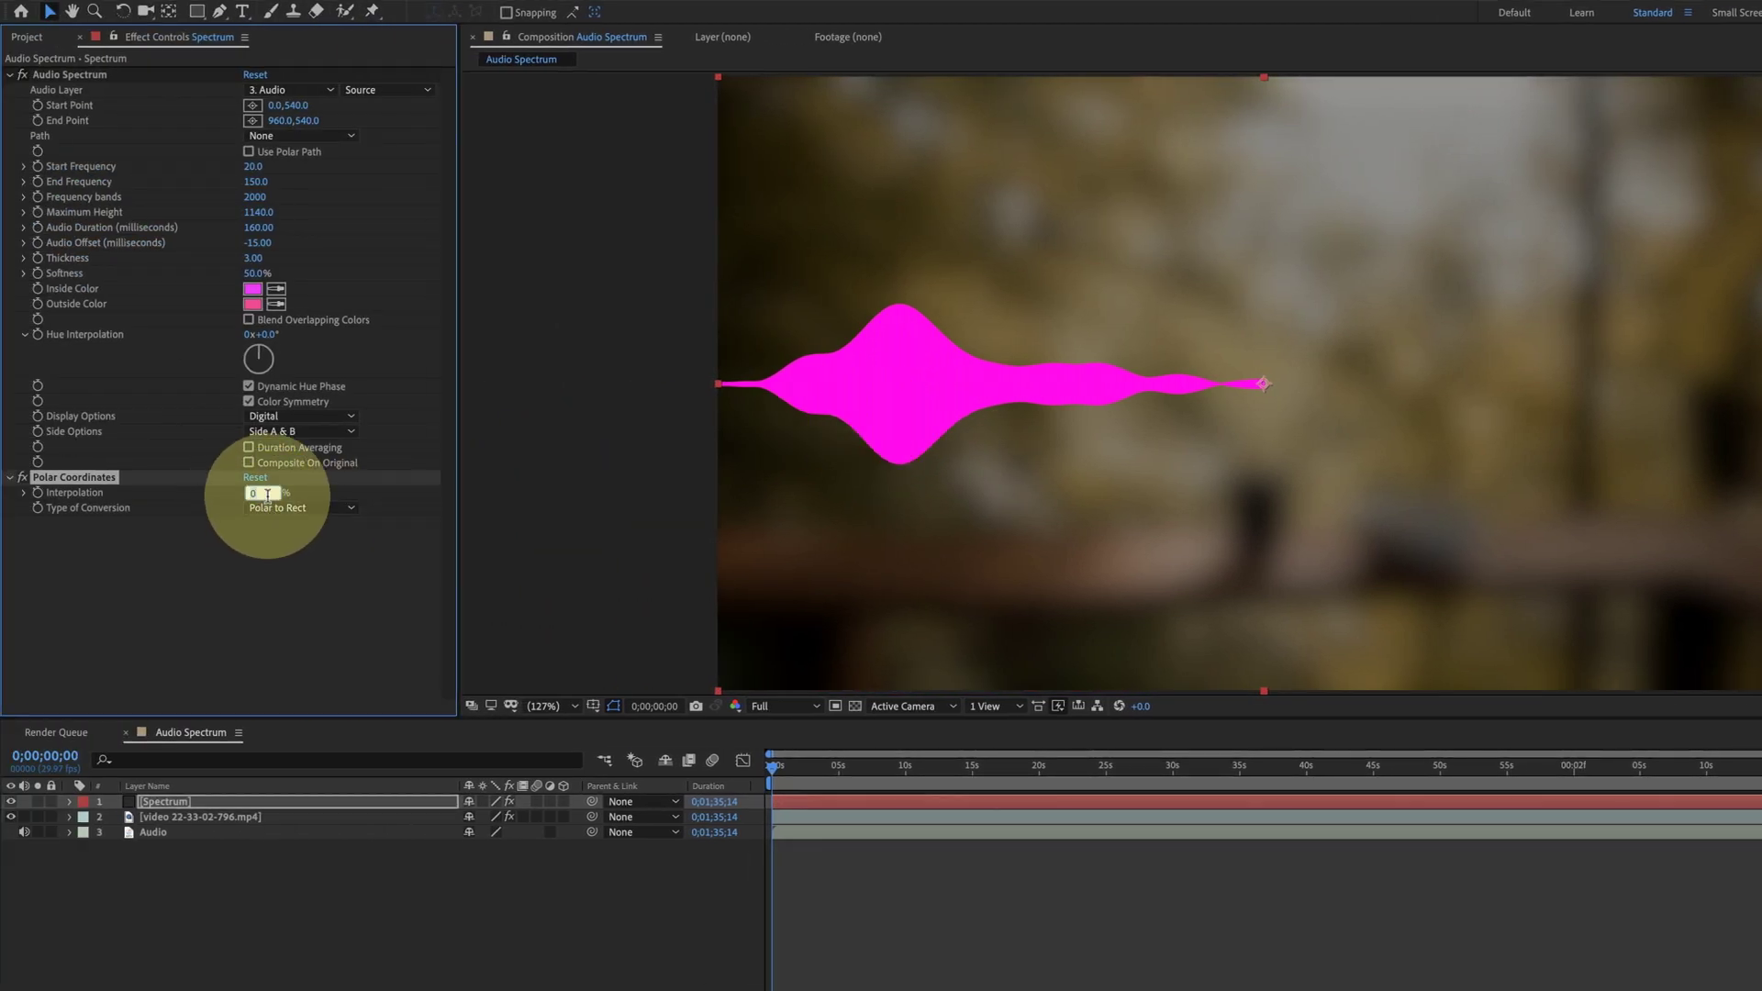
Set Polar Coordinates Interpolation to 100%, Type to Rect to Polar, and Side Options to Side B.
{"action": "type", "text": "100"}
{"action": "key", "text": "Return"}
{"action": "left_click", "coordinate": [282, 511]}
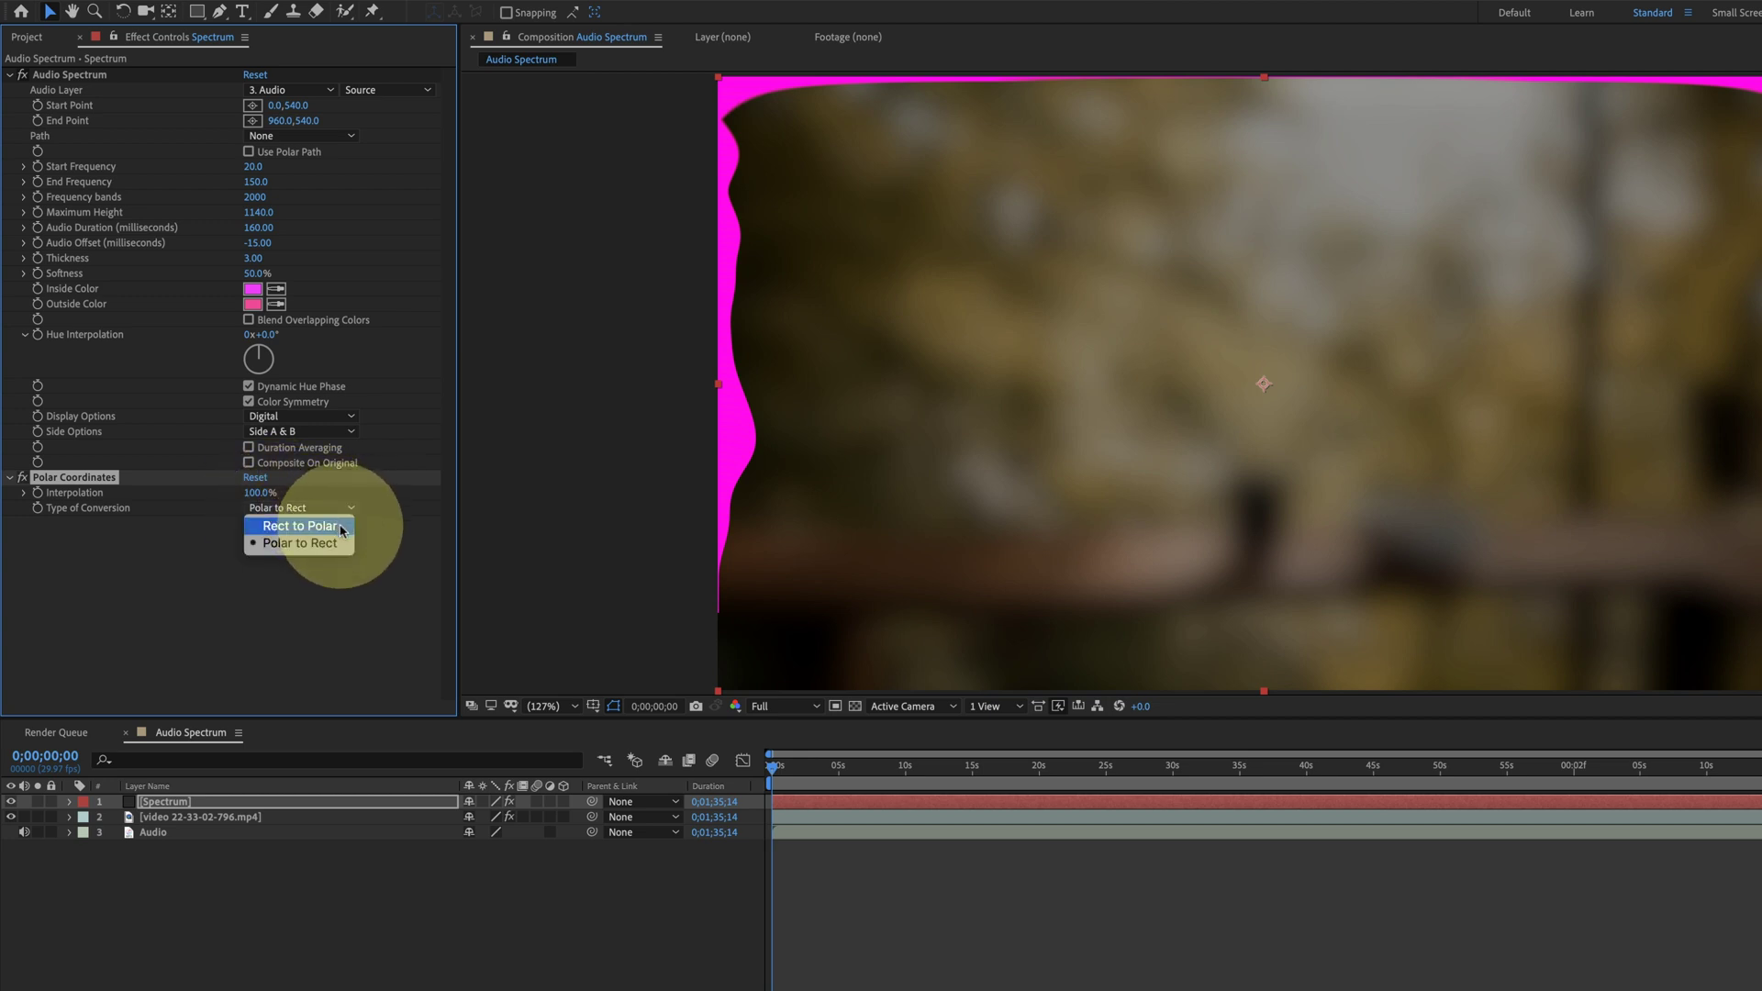
{"action": "left_click", "coordinate": [341, 527]}
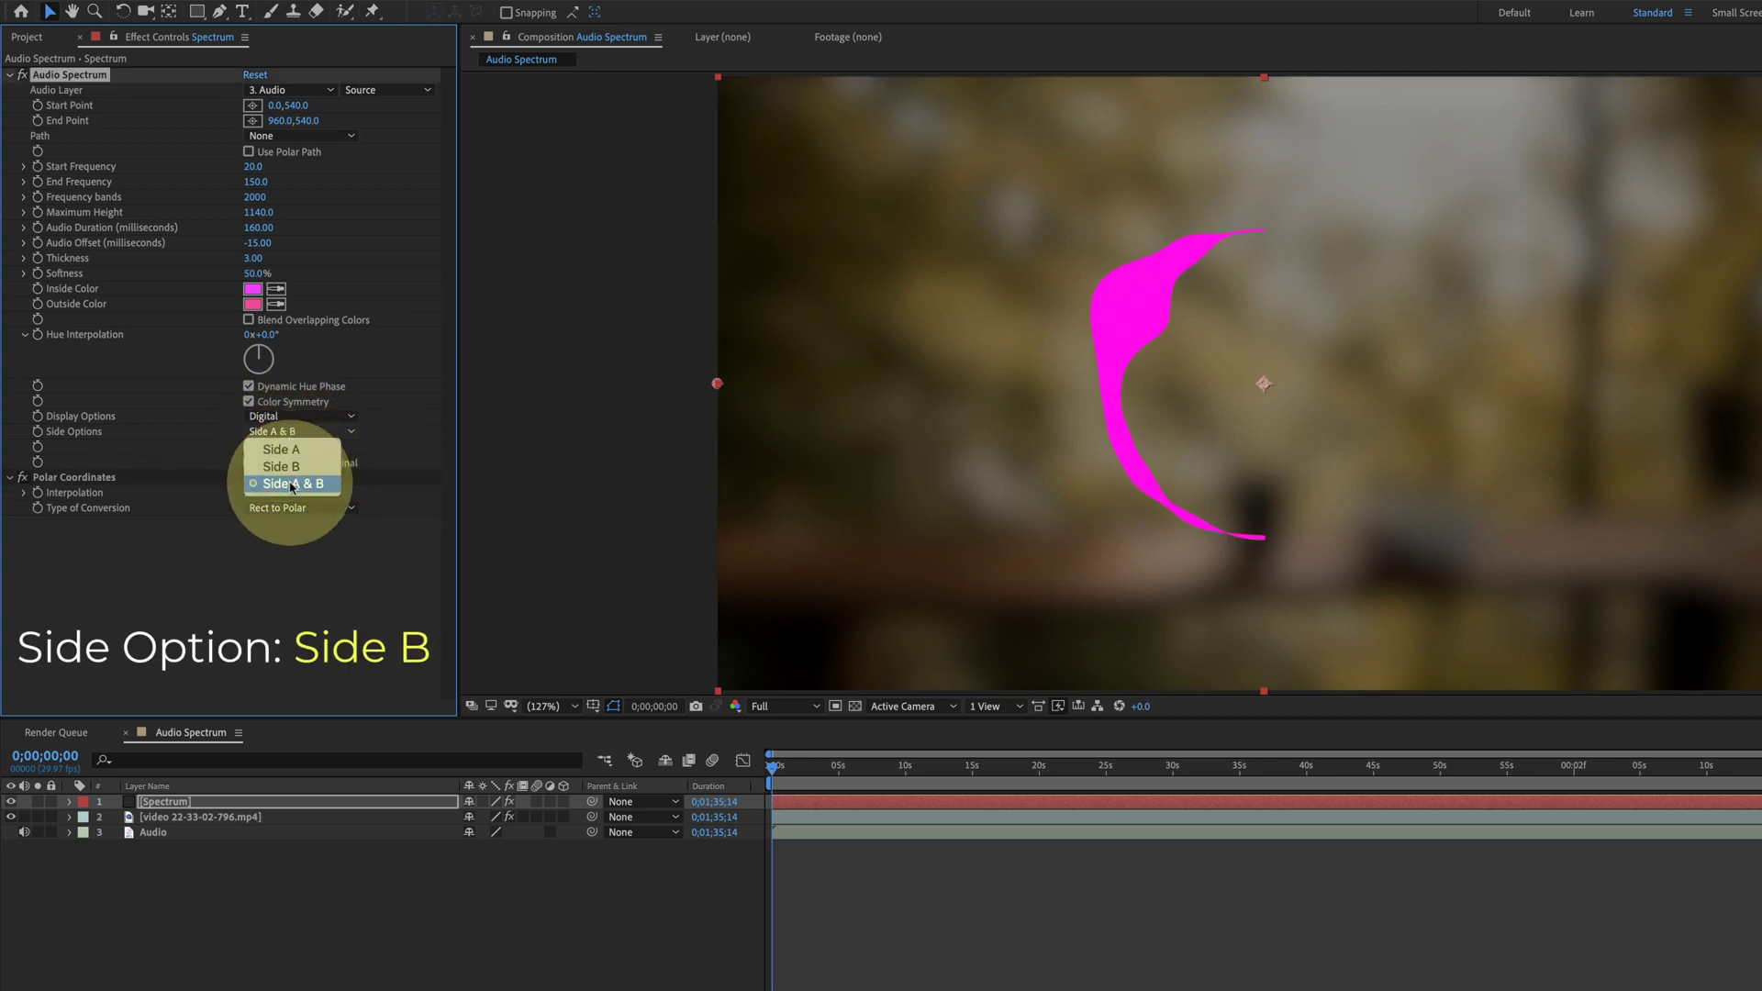
{"action": "left_click", "coordinate": [292, 468]}
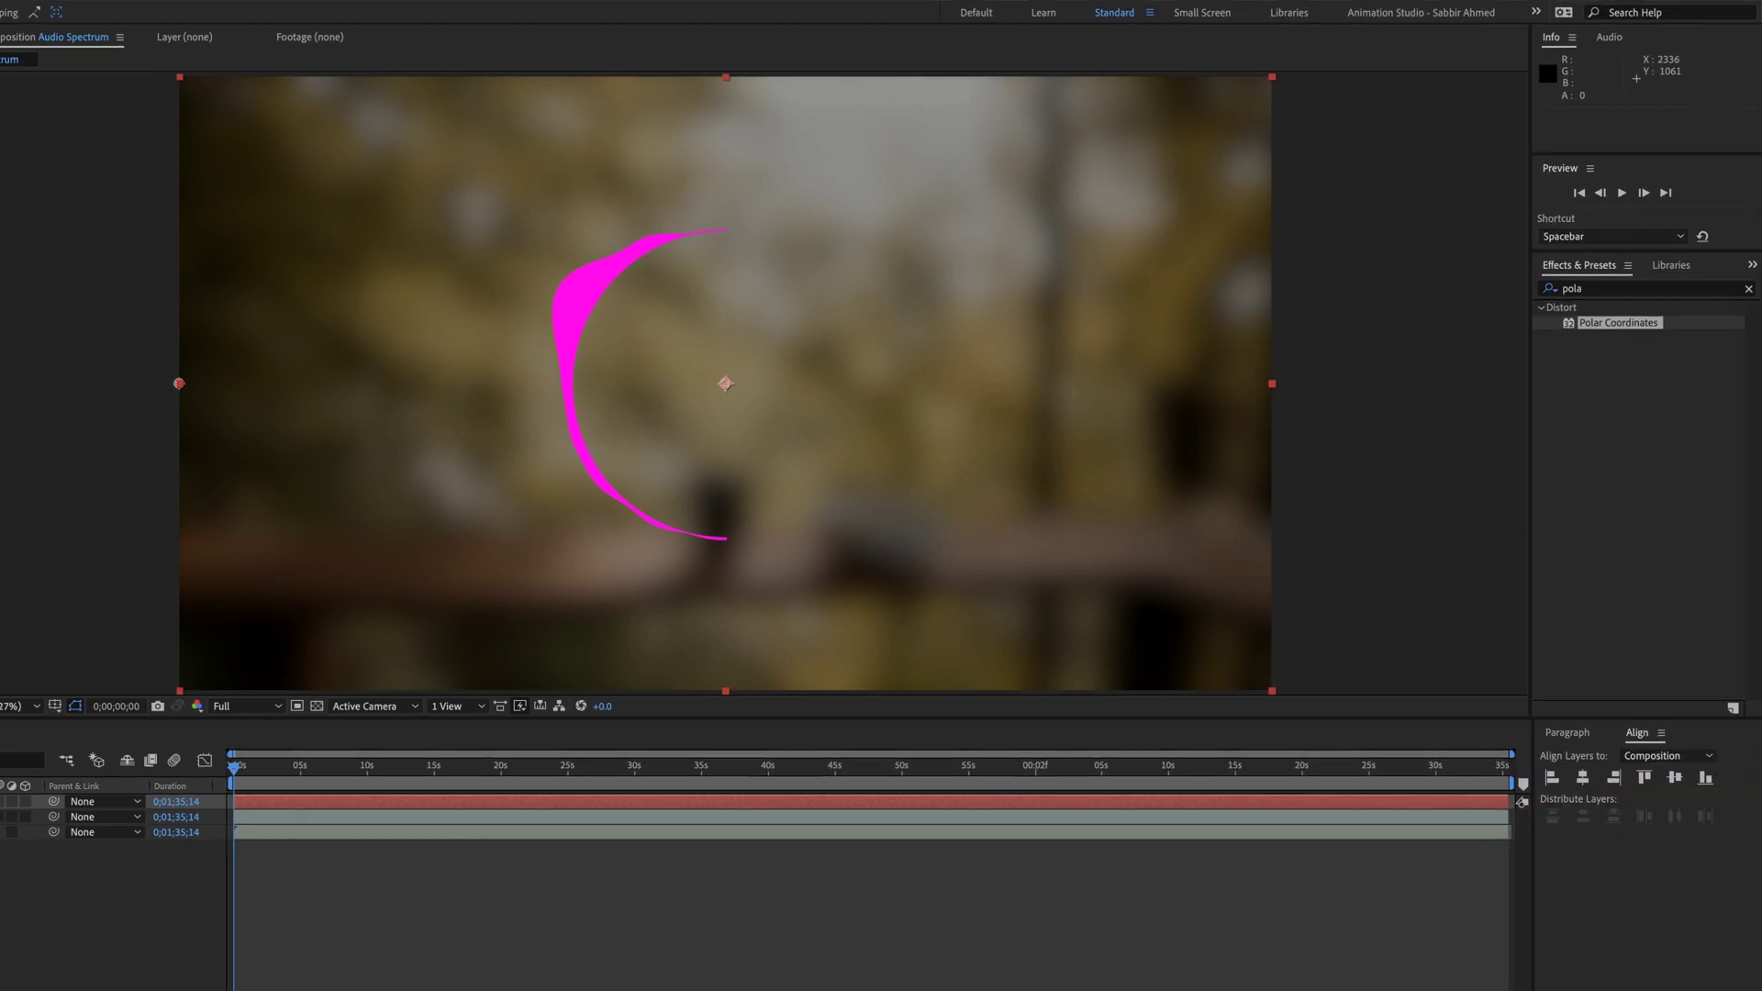
{"action": "left_click", "coordinate": [1596, 288]}
Apply the Mirror effect to the spectrum with Reflection Center X at 960.
{"action": "type", "text": "mirror"}
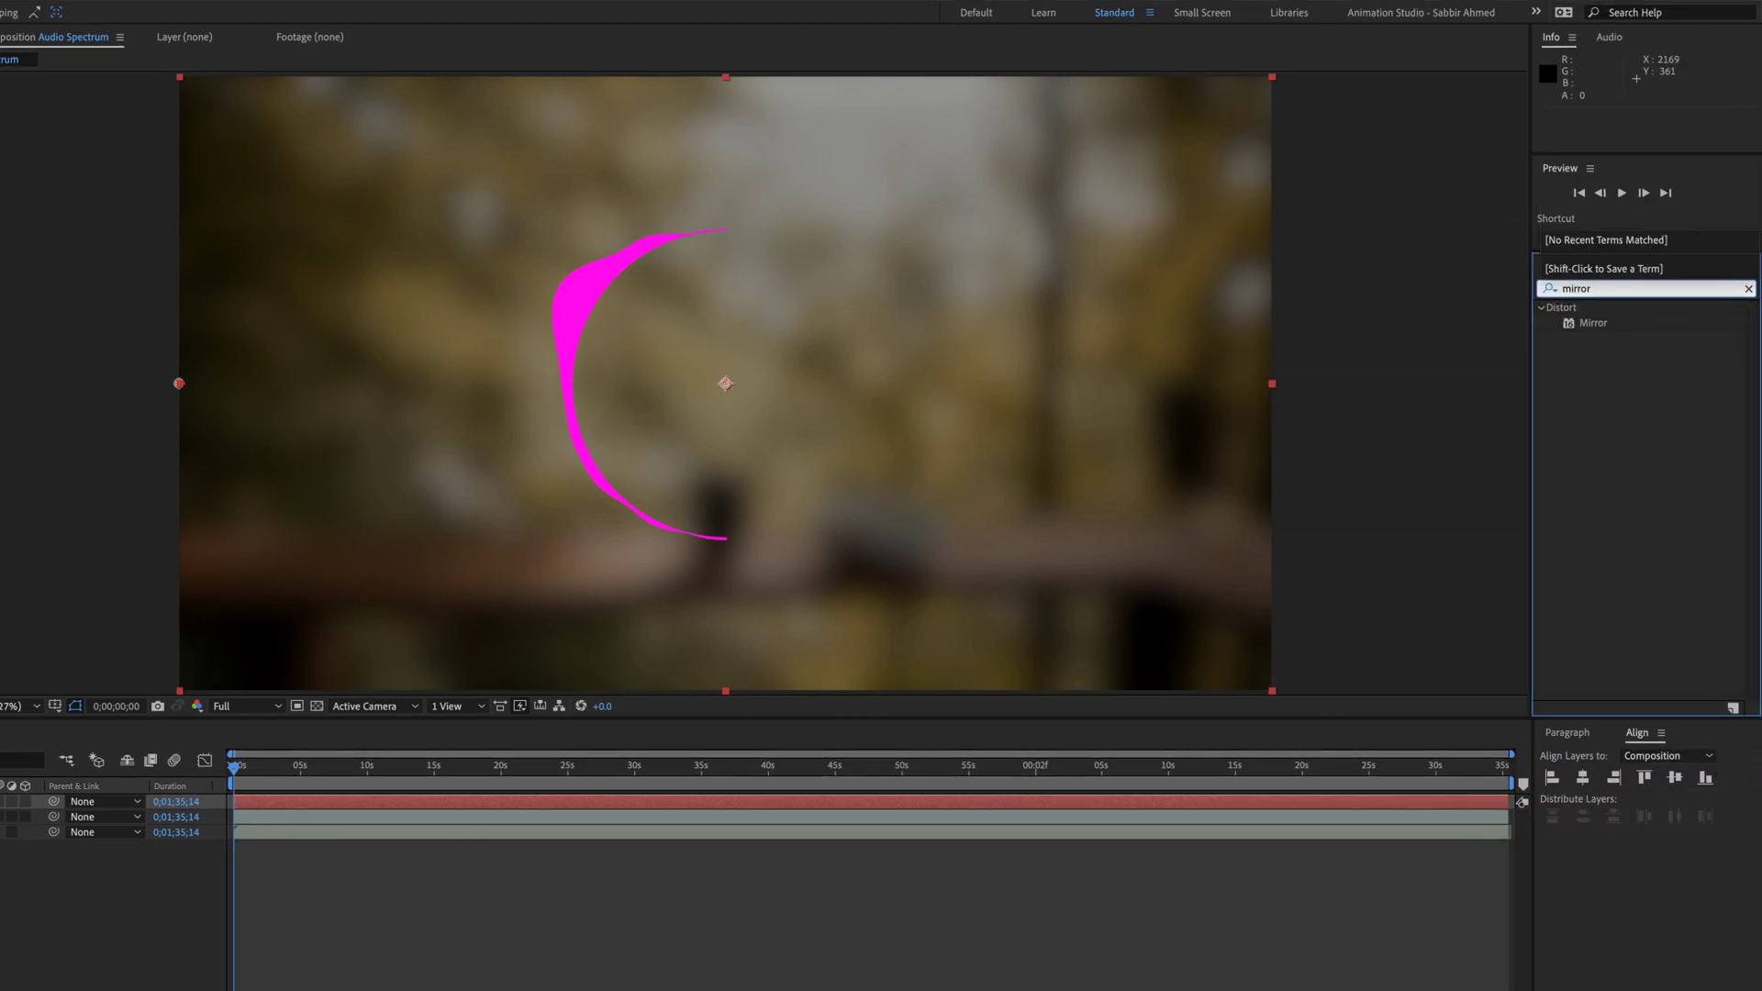
{"action": "left_click", "coordinate": [1534, 307]}
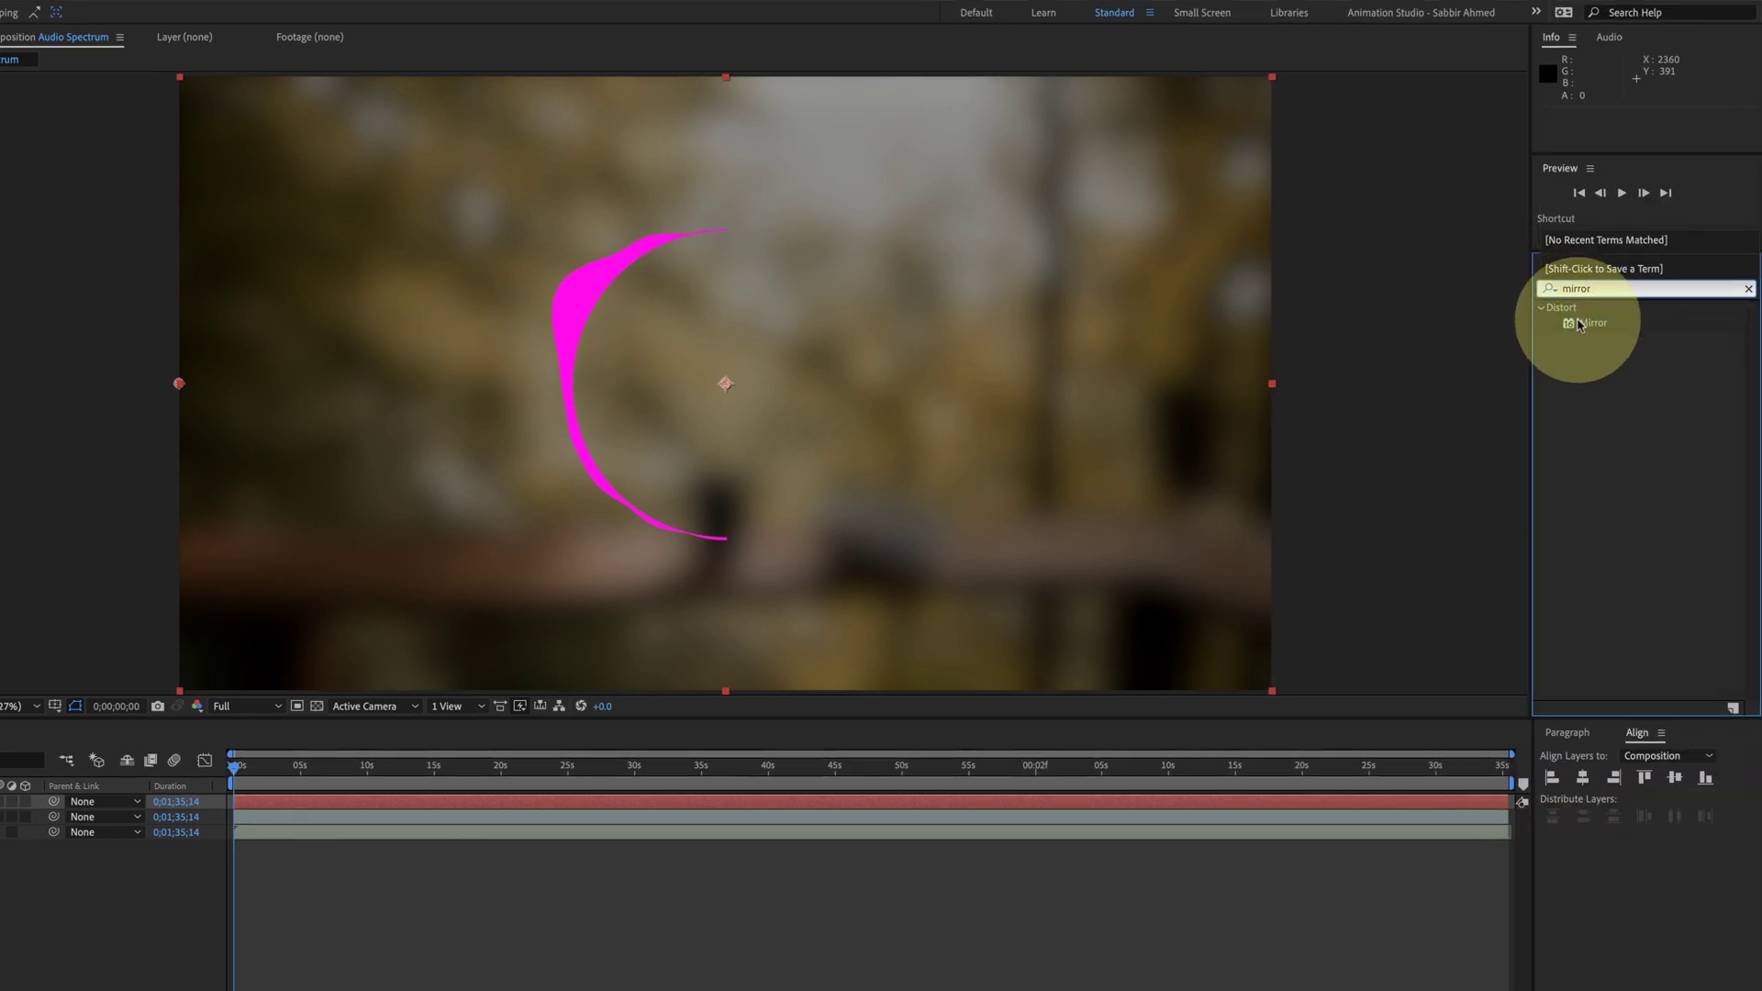
{"action": "left_click_drag", "start_coordinate": [1578, 324], "coordinate": [41, 569]}
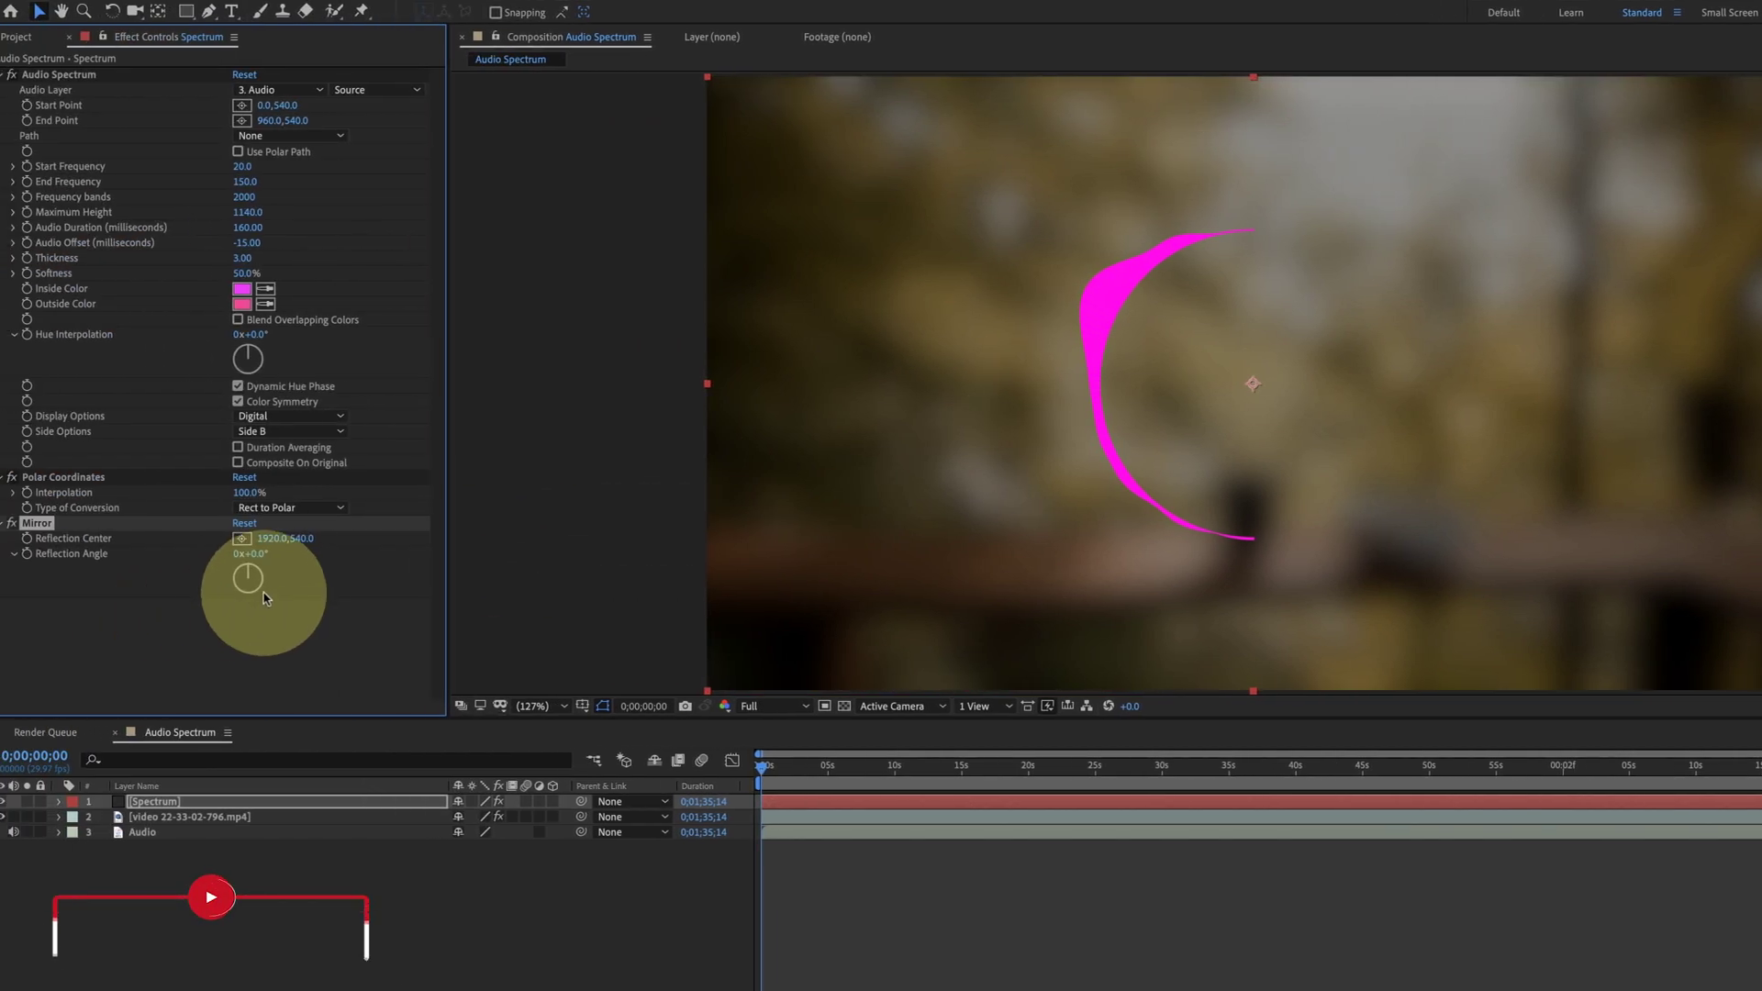
{"action": "left_click", "coordinate": [275, 538]}
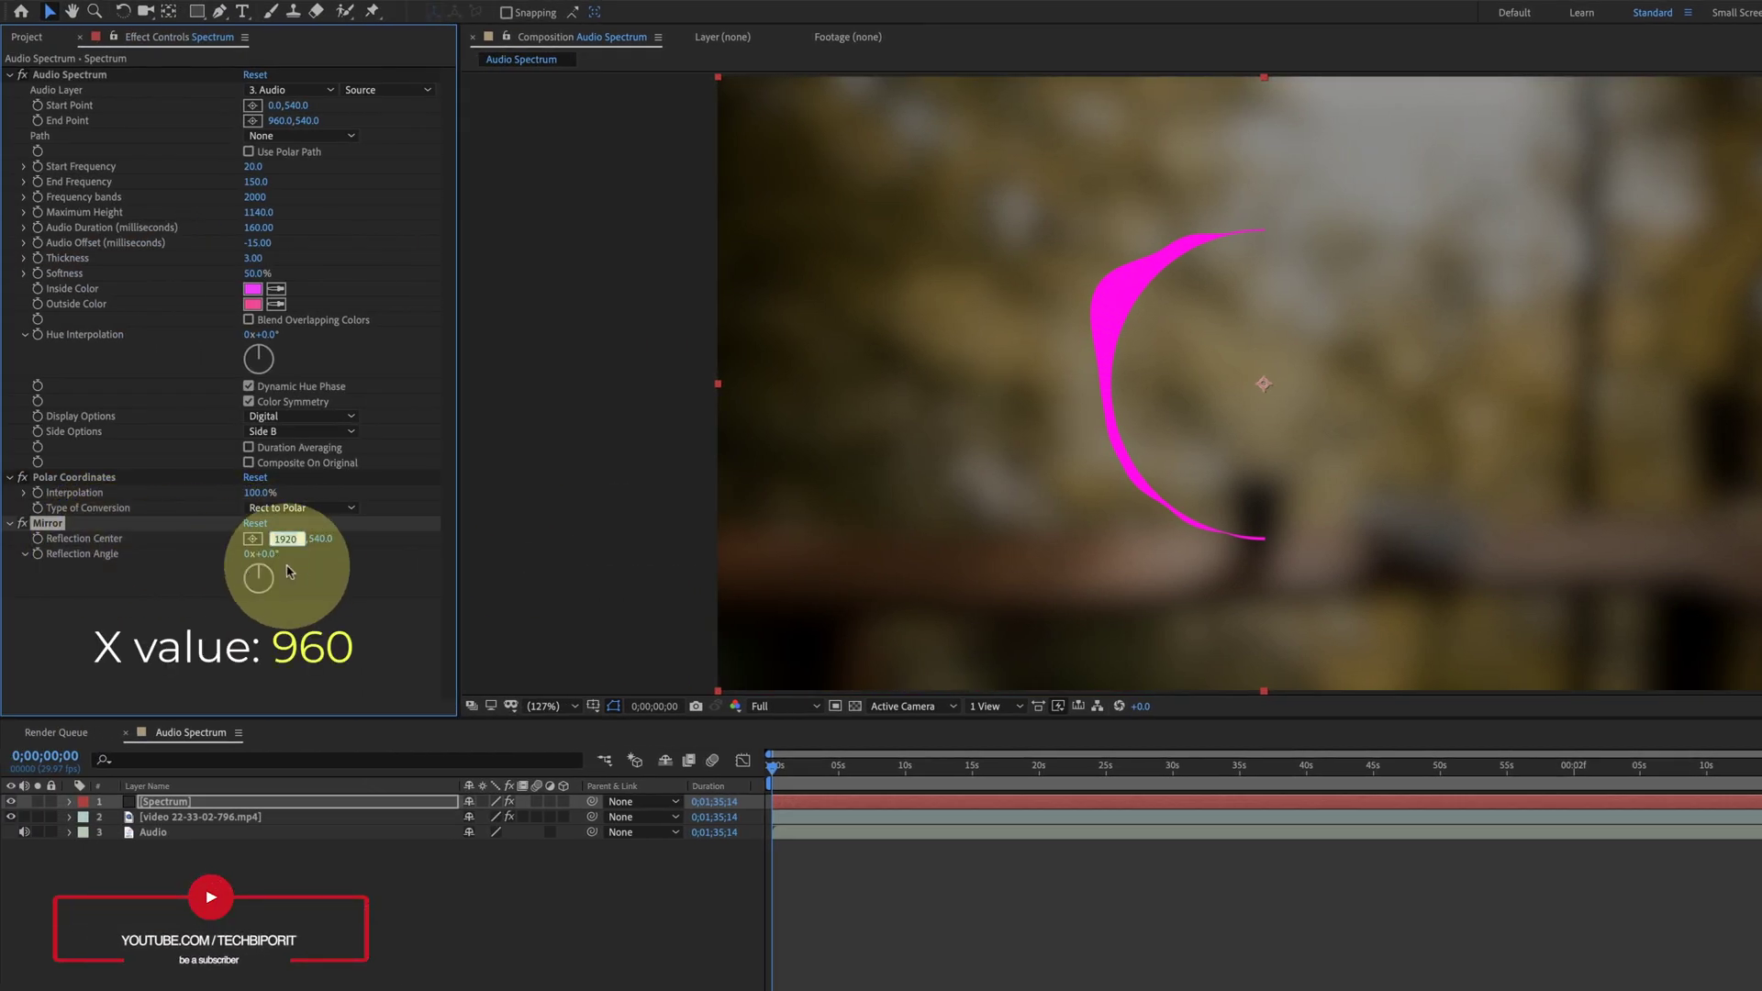
{"action": "type", "text": "9"}
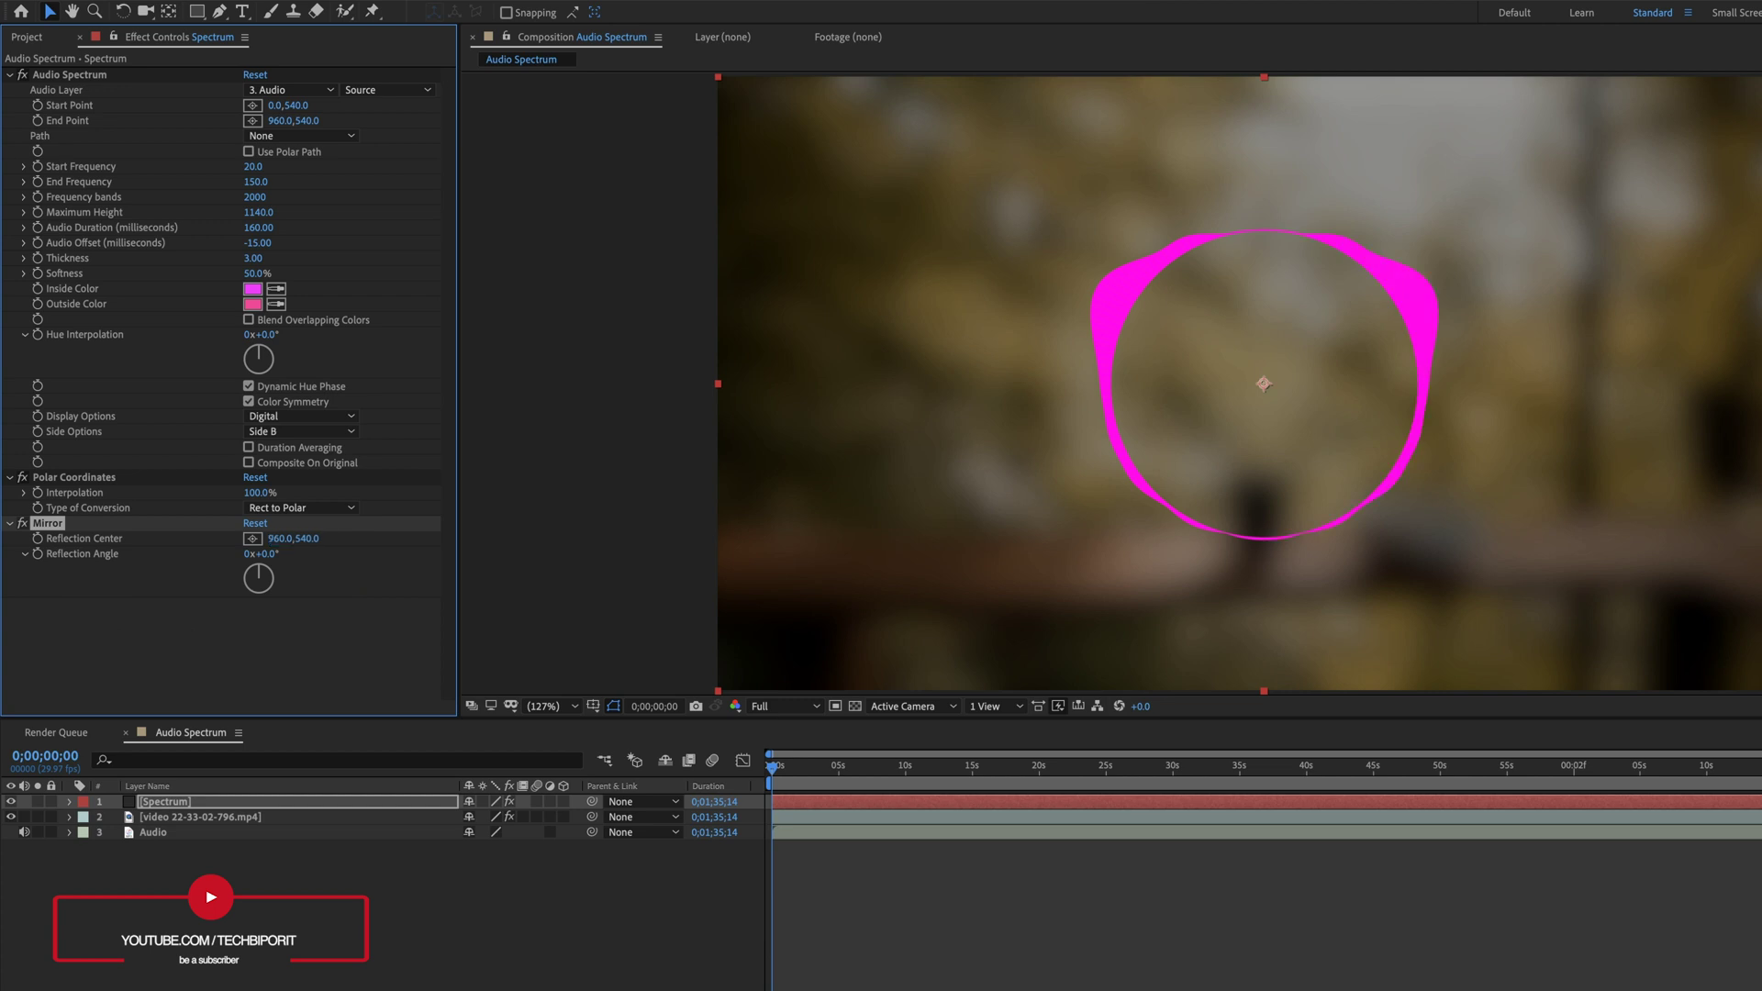
Set the Audio Spectrum inside colour to cyan.
{"action": "left_click", "coordinate": [252, 288]}
{"action": "mouse_move", "coordinate": [1081, 440]}
{"action": "left_mouse_down"}
{"action": "mouse_move", "coordinate": [1080, 511]}
{"action": "mouse_move", "coordinate": [1081, 421]}
{"action": "left_mouse_up"}
{"action": "left_click", "coordinate": [1219, 404]}
Set the Audio Spectrum outside colour to pink FF0091 and Hue Interpolation to 0x+113°.
{"action": "left_click", "coordinate": [213, 319]}
{"action": "left_click", "coordinate": [253, 304]}
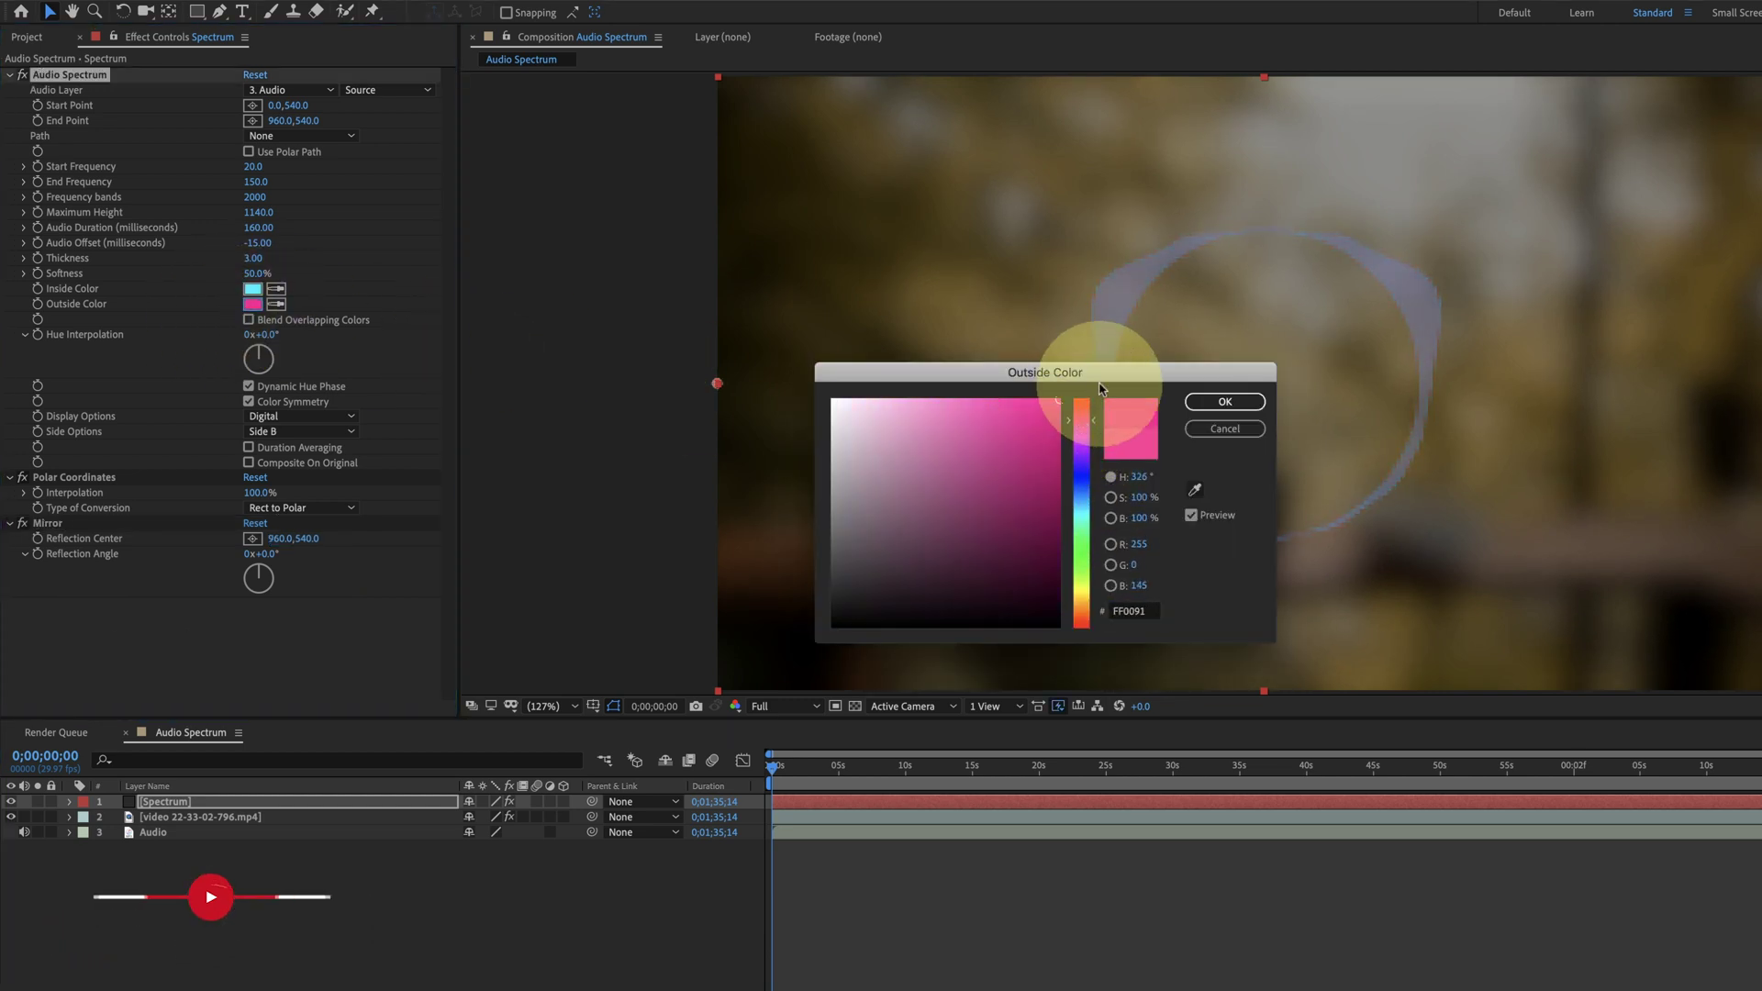
{"action": "left_click", "coordinate": [1193, 401]}
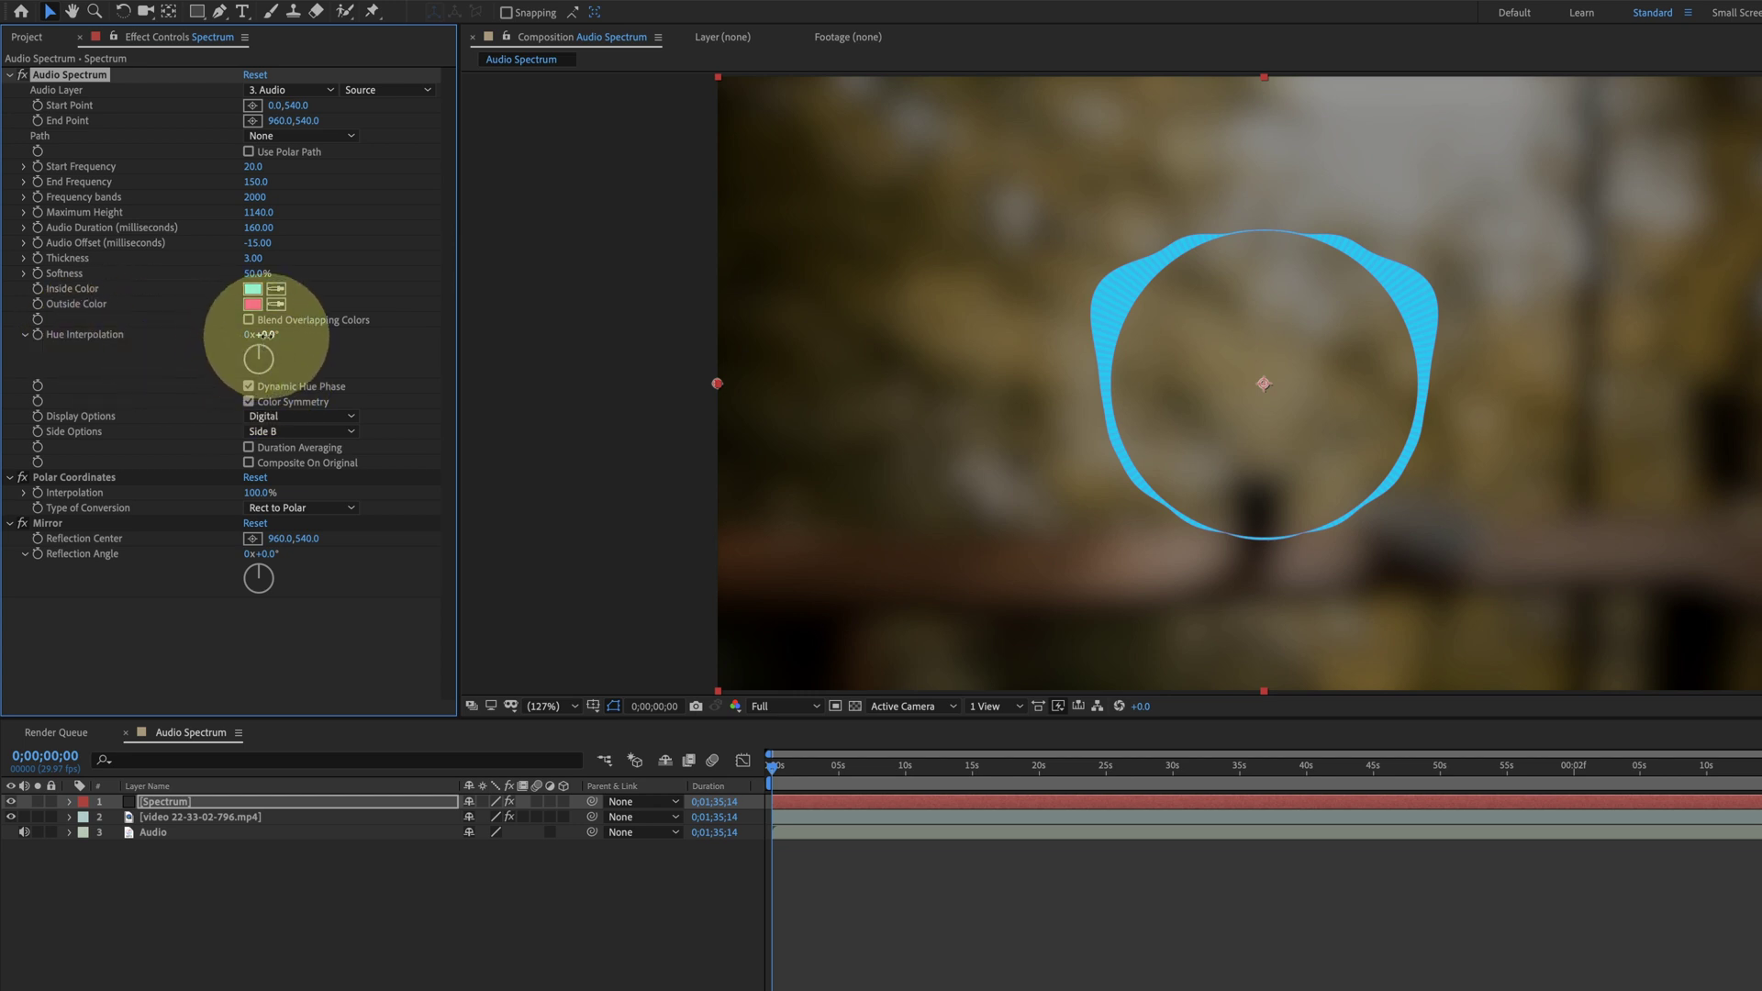
{"action": "mouse_move", "coordinate": [266, 335]}
{"action": "left_mouse_down"}
{"action": "mouse_move", "coordinate": [272, 360]}
{"action": "mouse_move", "coordinate": [252, 345]}
{"action": "left_mouse_up"}
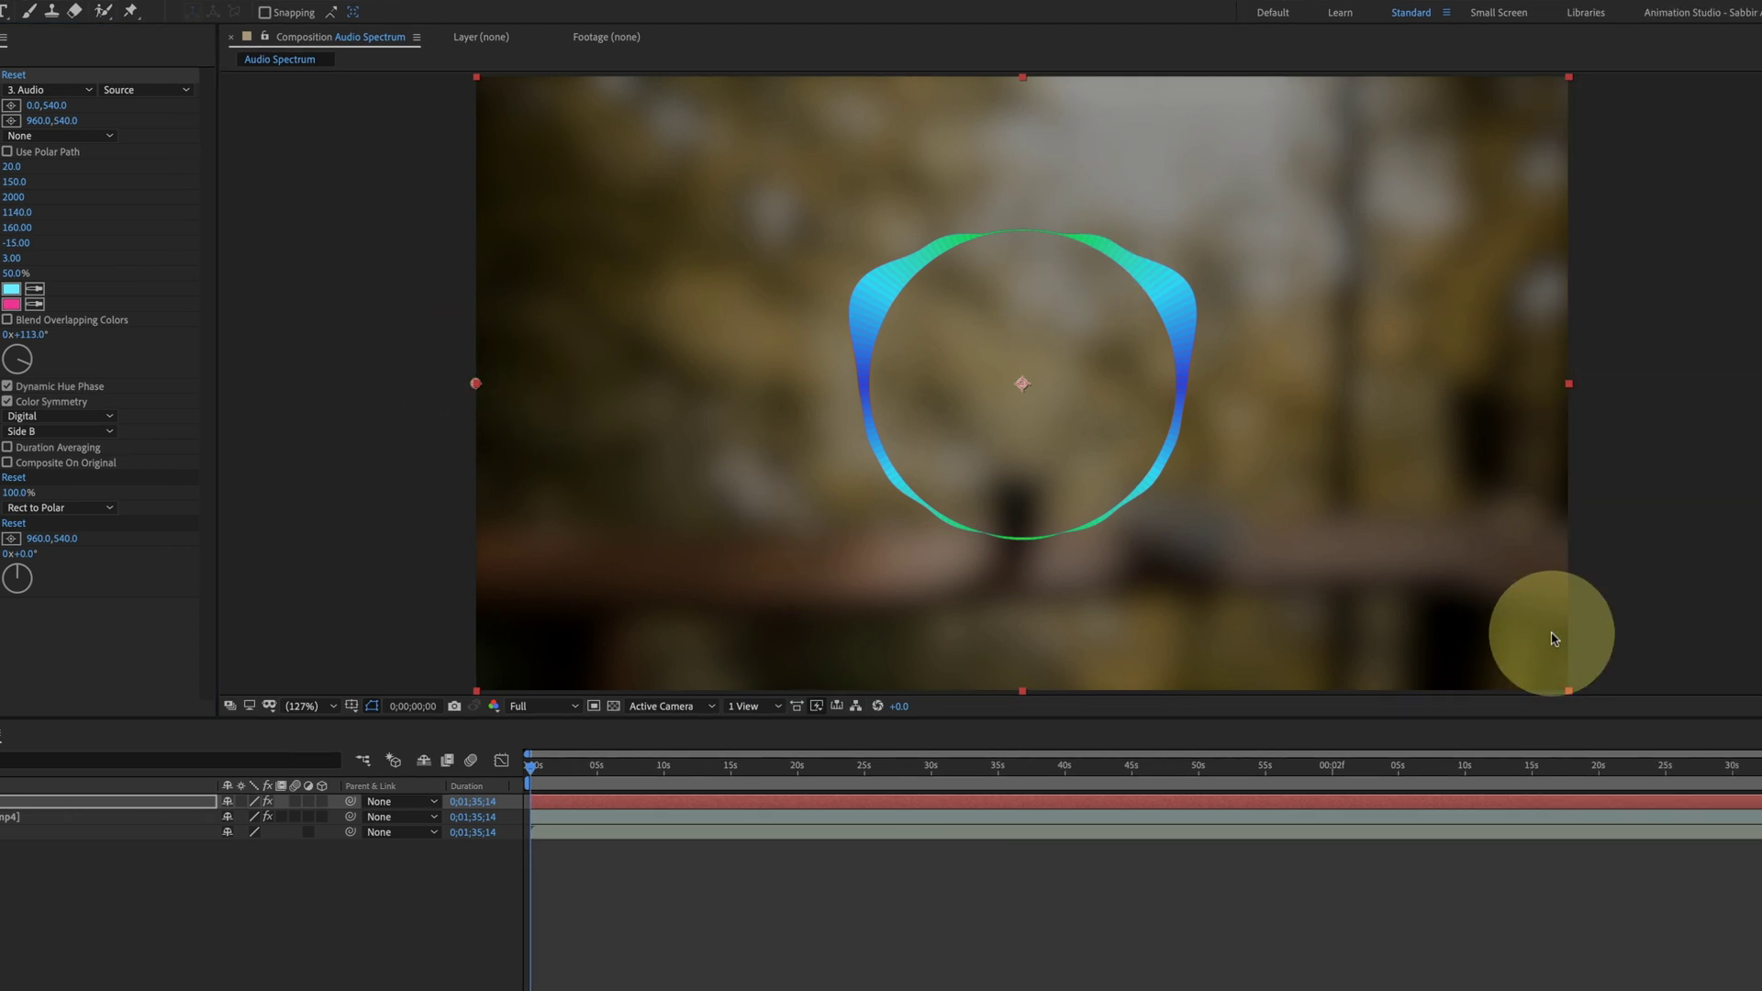
{"action": "left_click", "coordinate": [1619, 288]}
Apply 4-Color Gradient to the spectrum with colours cyan, green, pink and yellow.
{"action": "type", "text": "color"}
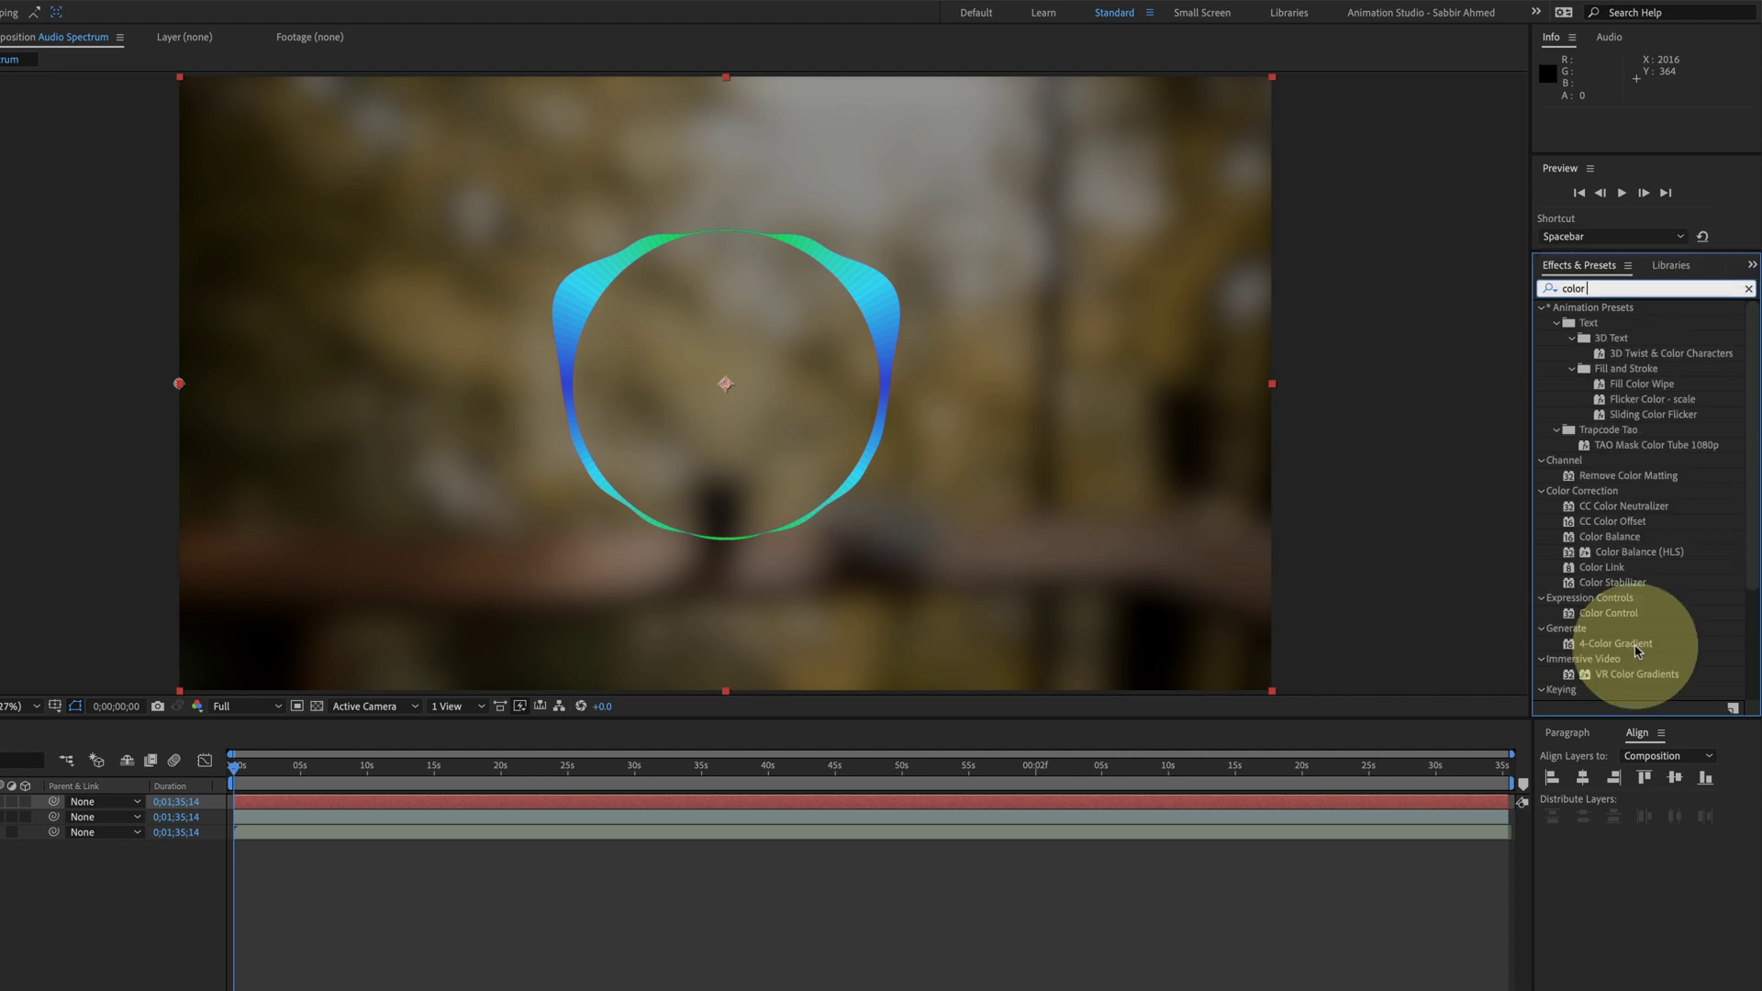
{"action": "left_click_drag", "start_coordinate": [1622, 648], "coordinate": [590, 538]}
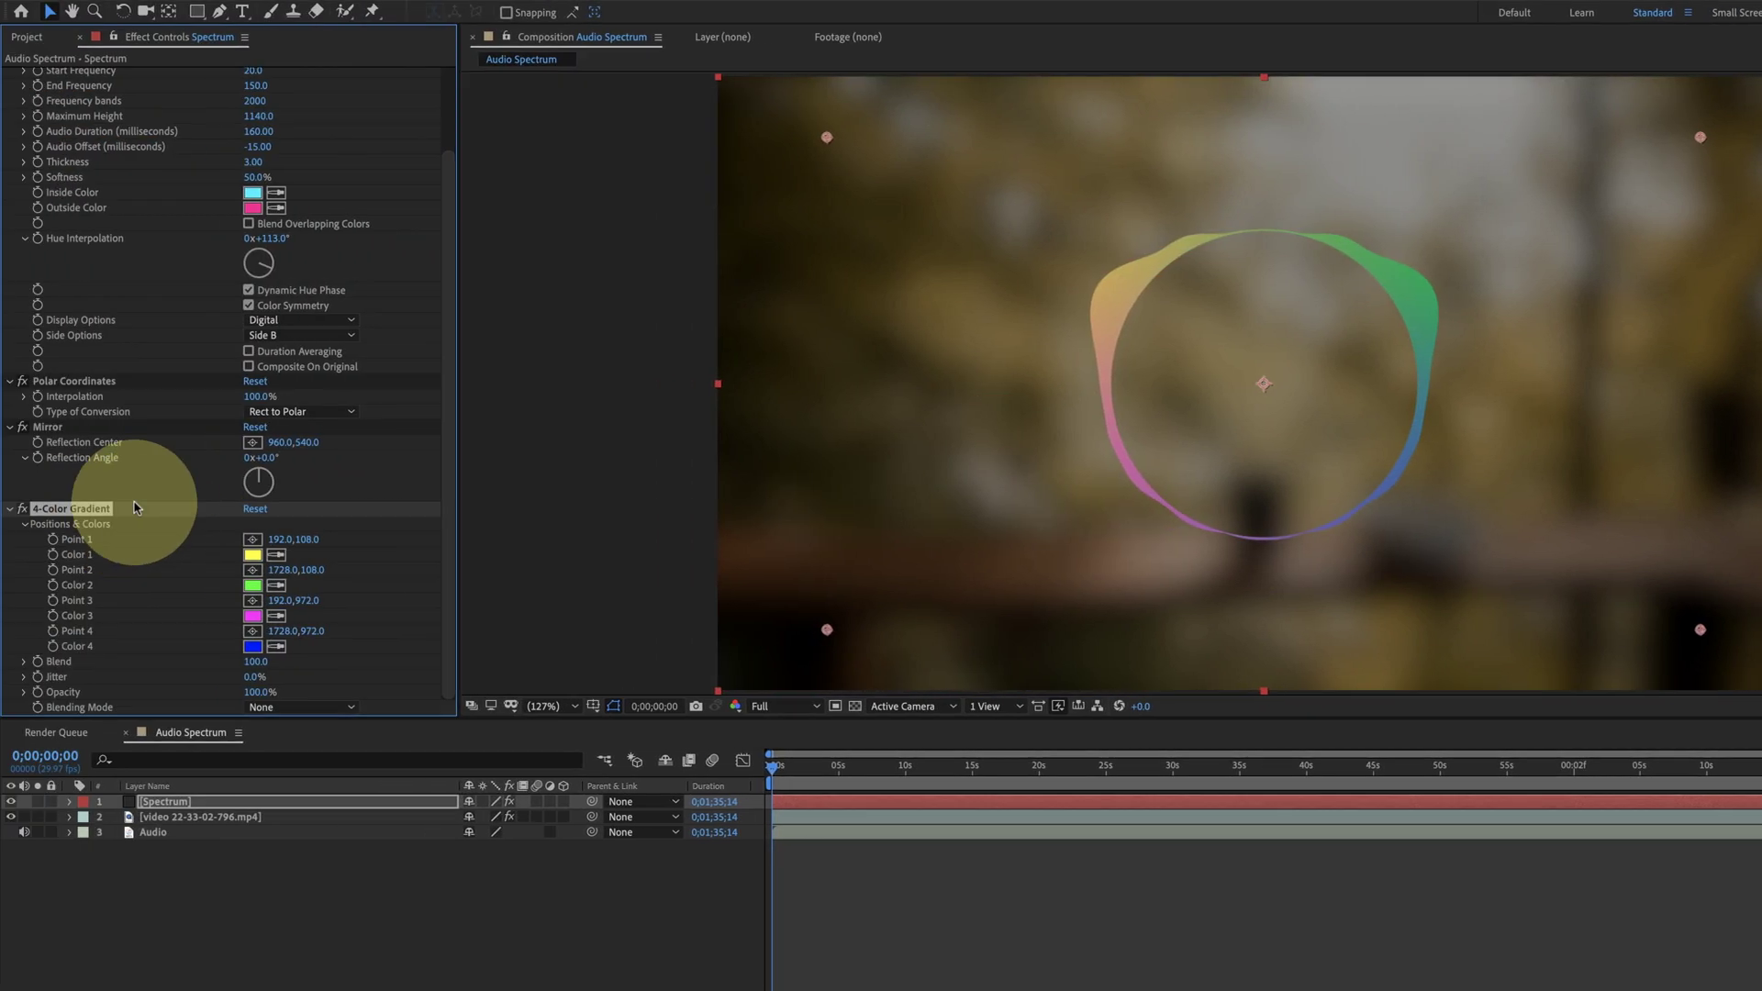
{"action": "left_click", "coordinate": [252, 555]}
{"action": "key", "text": "Return"}
{"action": "left_click", "coordinate": [252, 584]}
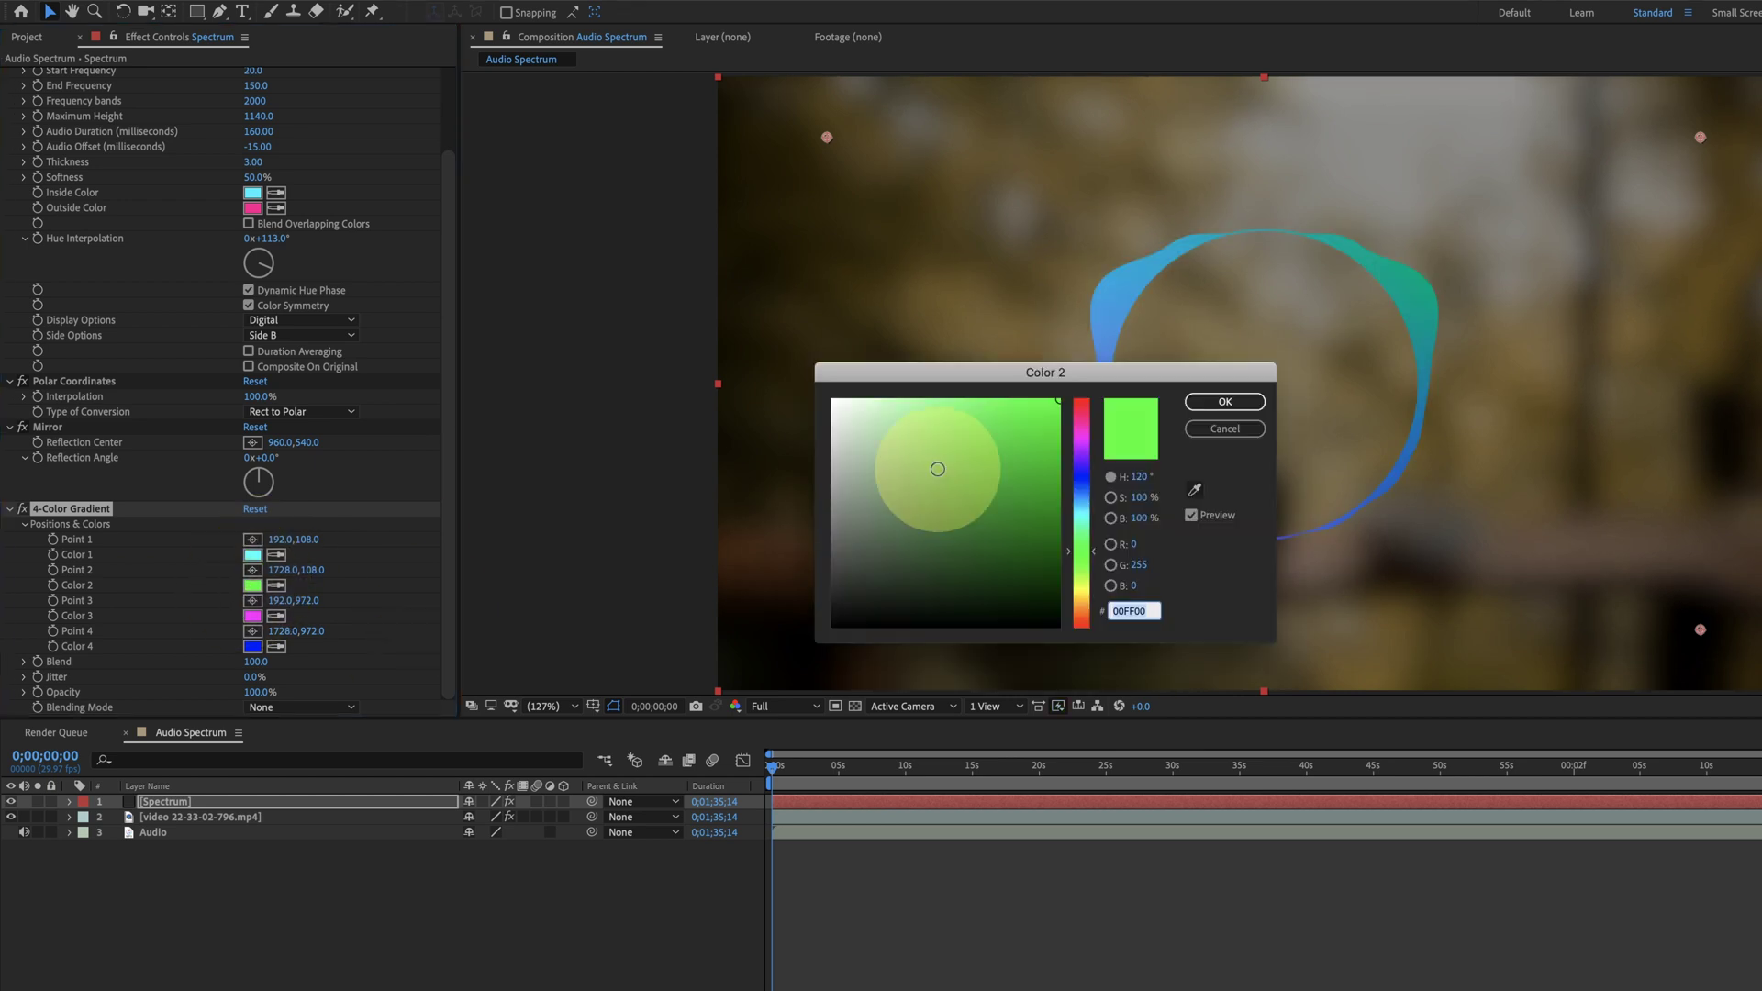
{"action": "left_click", "coordinate": [1227, 400]}
{"action": "left_click", "coordinate": [252, 616]}
{"action": "key", "text": "Return"}
{"action": "left_click", "coordinate": [252, 646]}
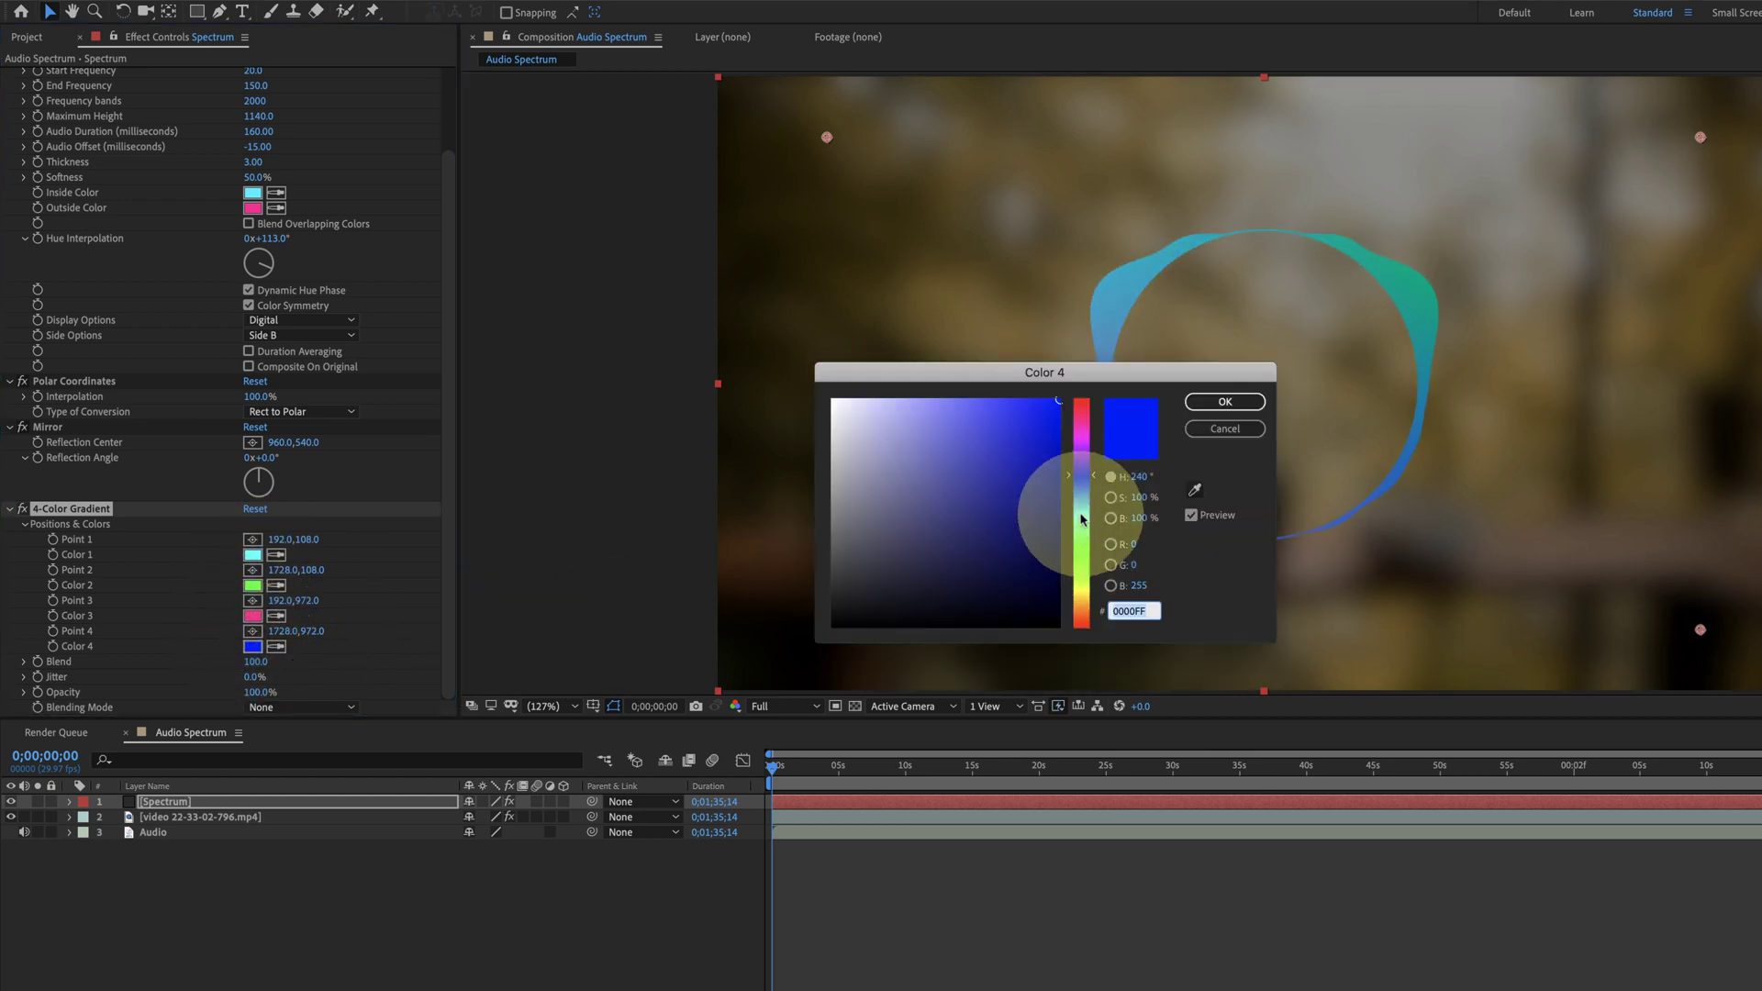
{"action": "left_click", "coordinate": [1080, 610]}
{"action": "left_click", "coordinate": [1231, 397]}
Pull the four gradient points inward toward the ring.
{"action": "left_click_drag", "start_coordinate": [827, 630], "coordinate": [1069, 520]}
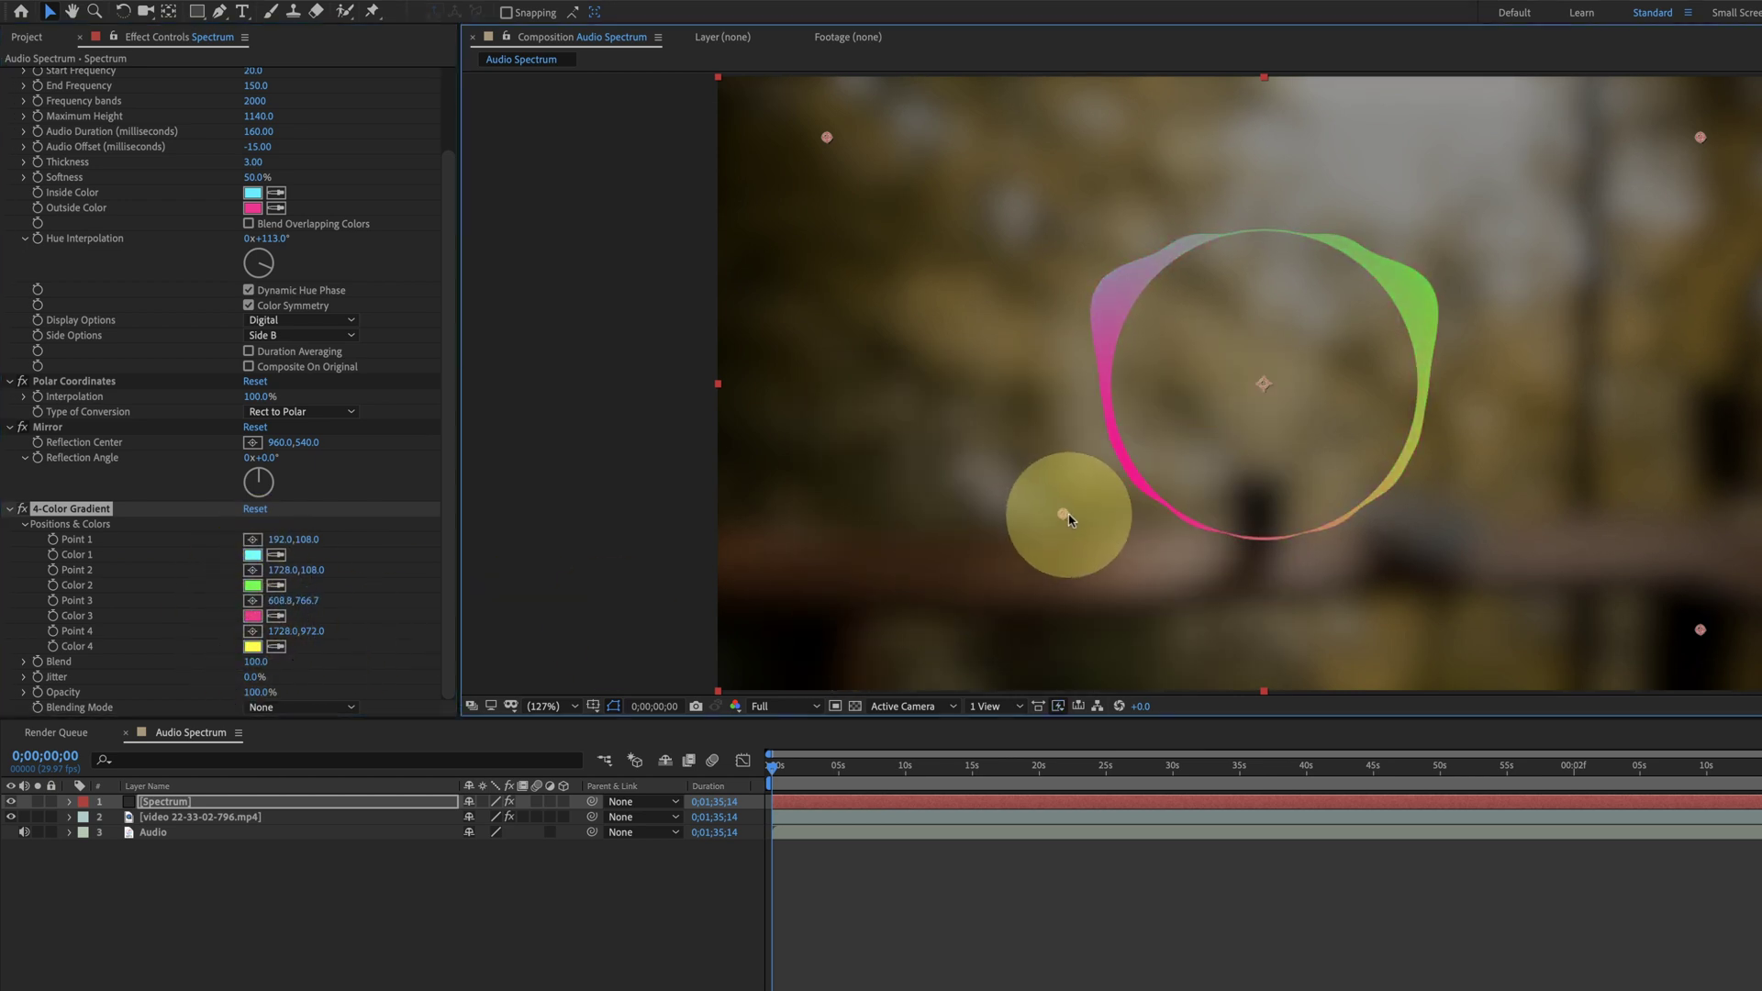
{"action": "left_click_drag", "start_coordinate": [827, 137], "coordinate": [1083, 197]}
{"action": "left_click_drag", "start_coordinate": [1701, 137], "coordinate": [1403, 189]}
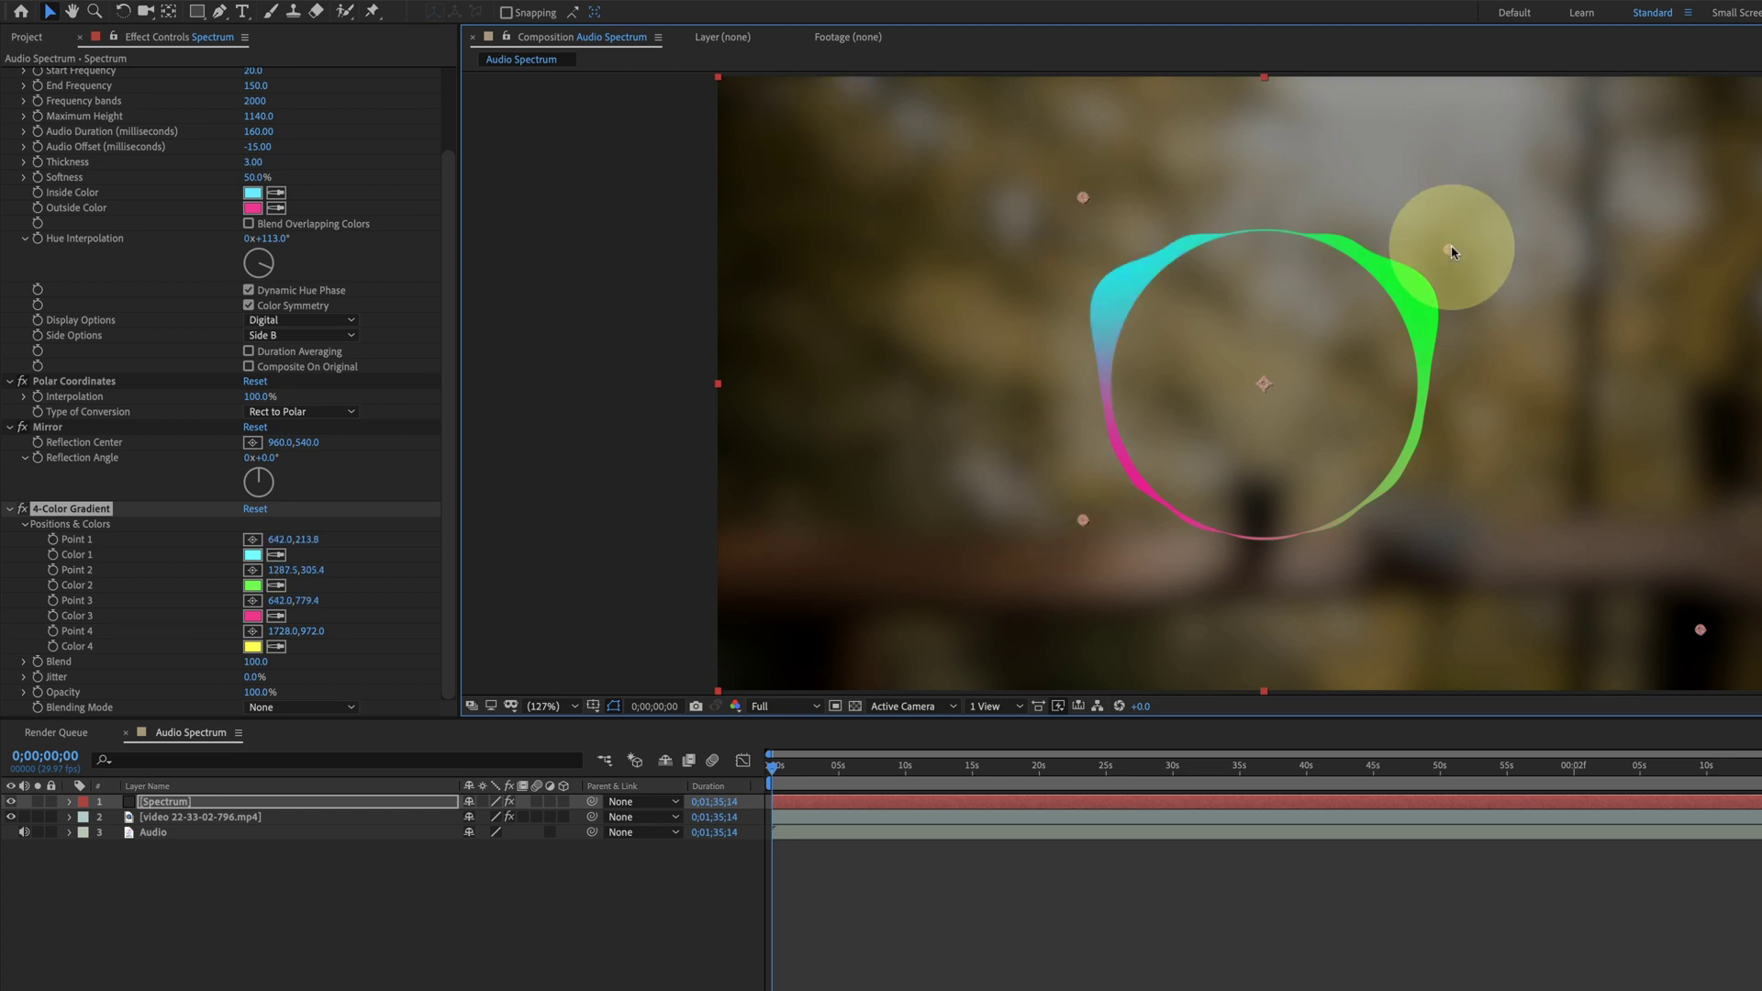
{"action": "left_click_drag", "start_coordinate": [1700, 629], "coordinate": [1448, 522]}
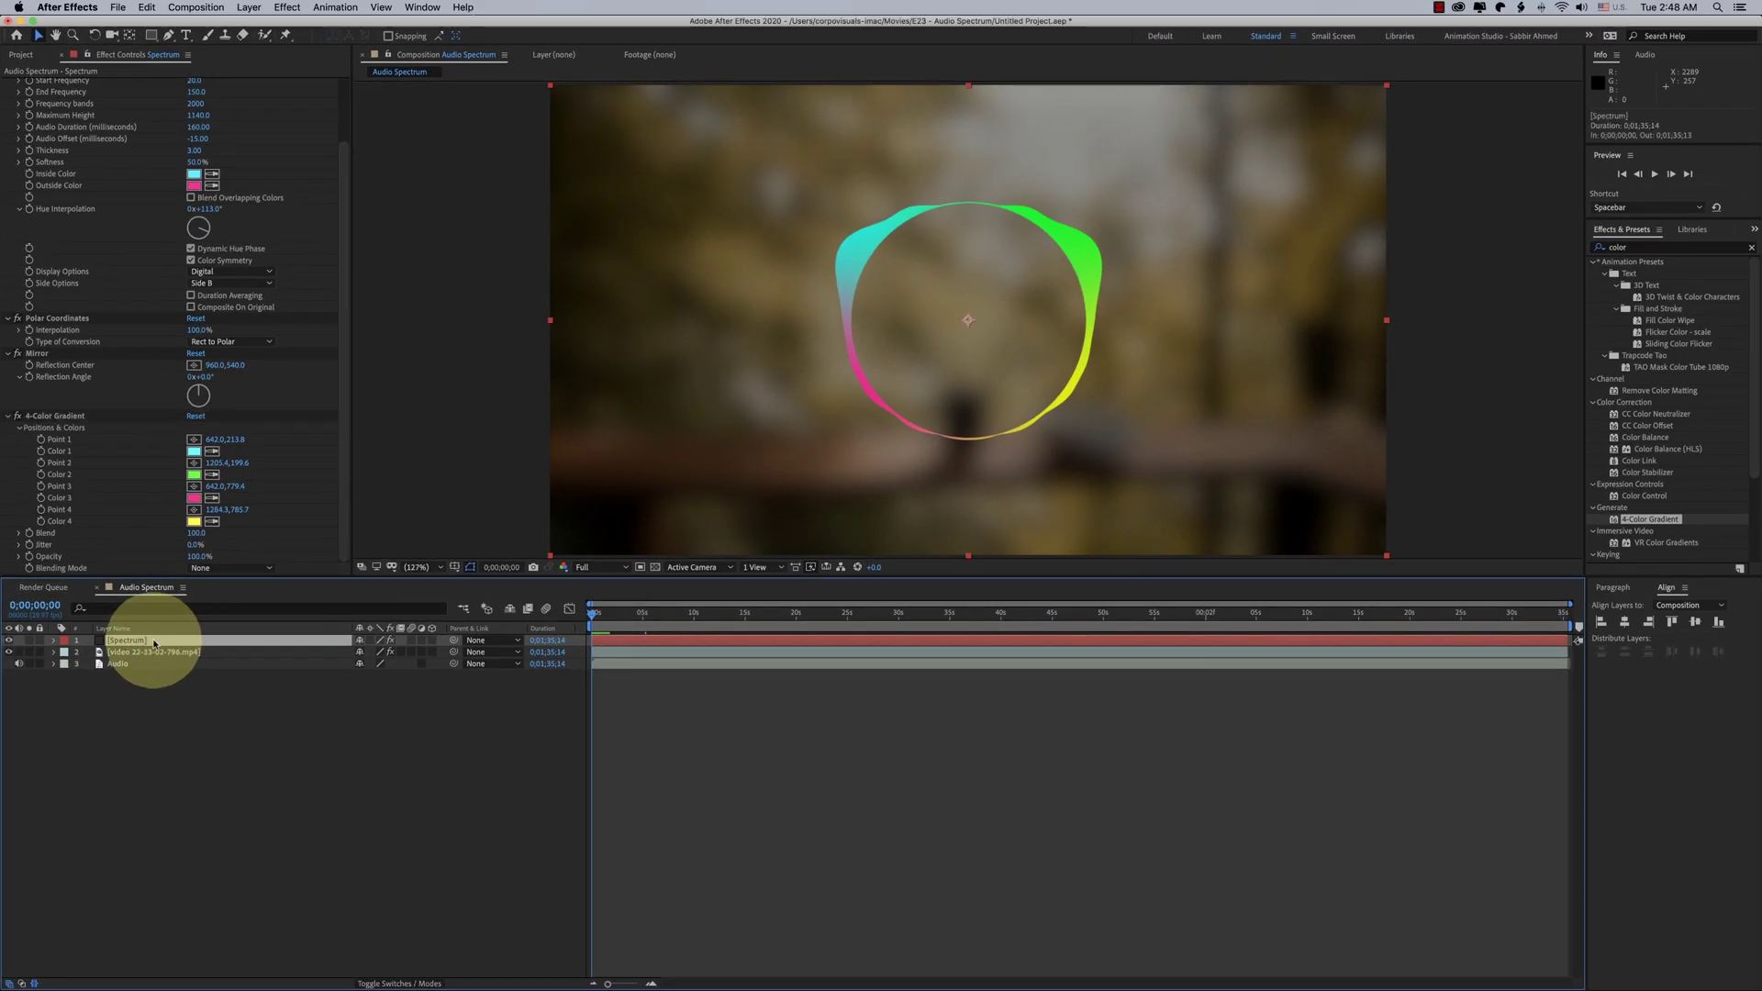
Rename the Spectrum layer and duplicate it as Spectrum 02.
{"action": "right_click", "coordinate": [152, 639]}
{"action": "left_click", "coordinate": [237, 975]}
{"action": "type", "text": "01"}
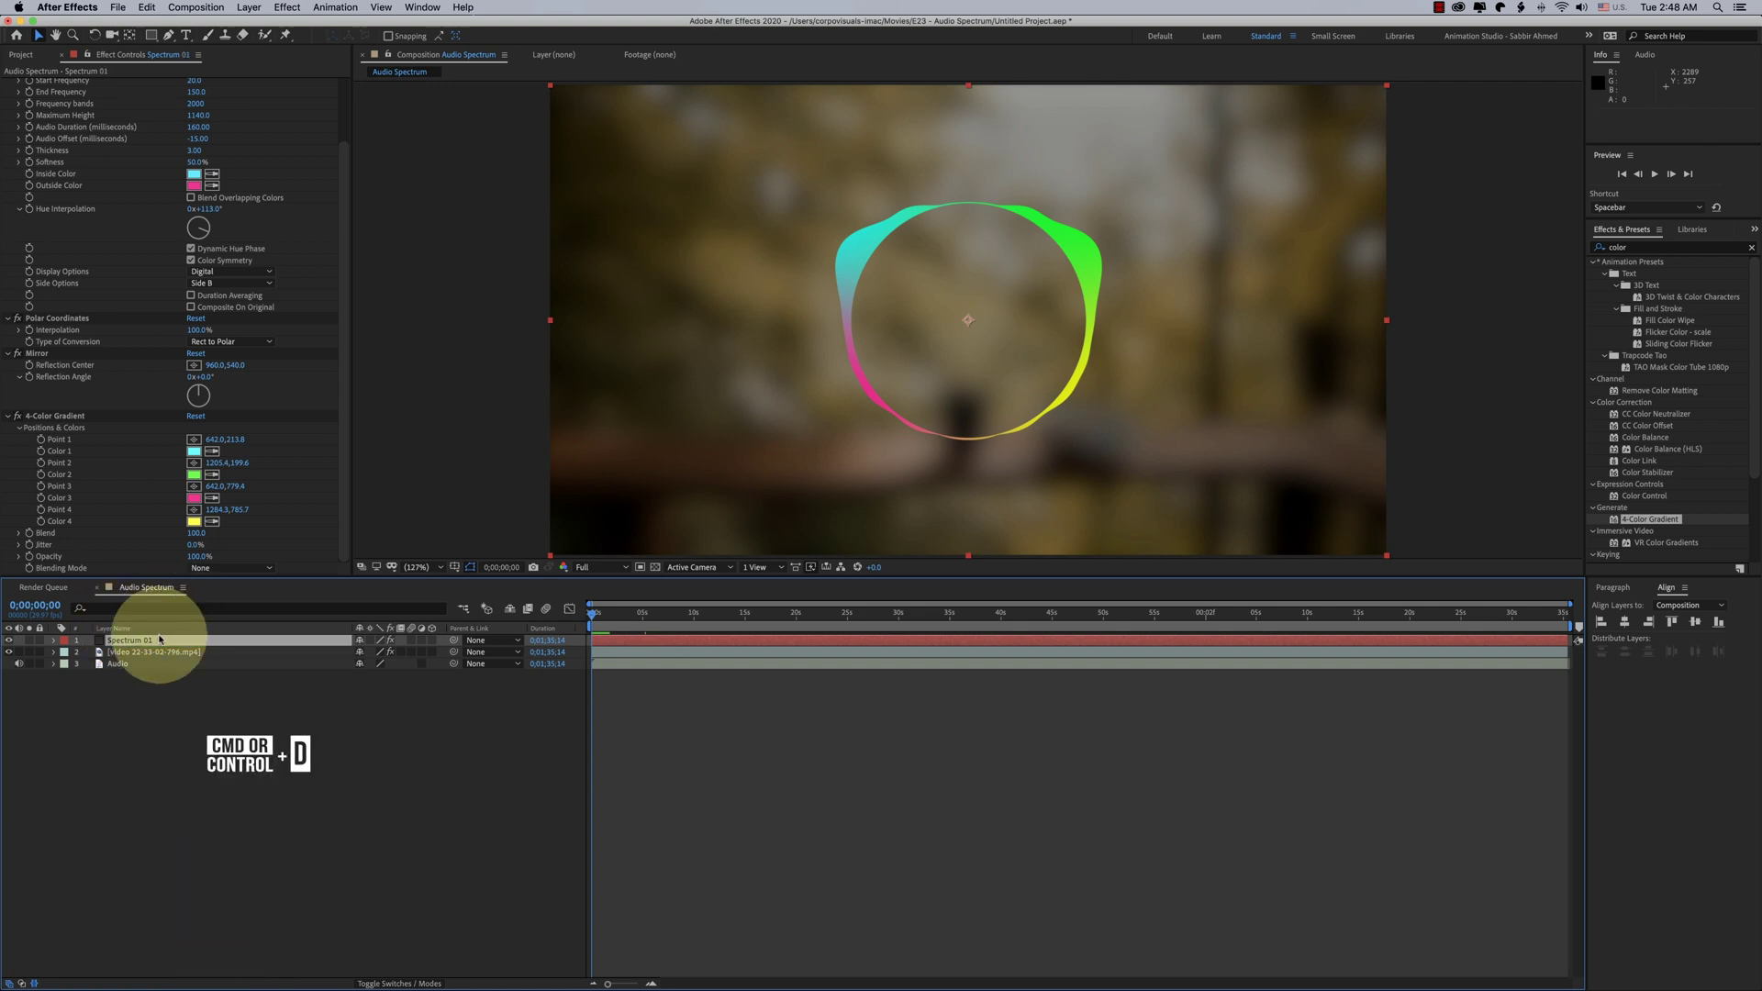
{"action": "key", "text": "ctrl+d"}
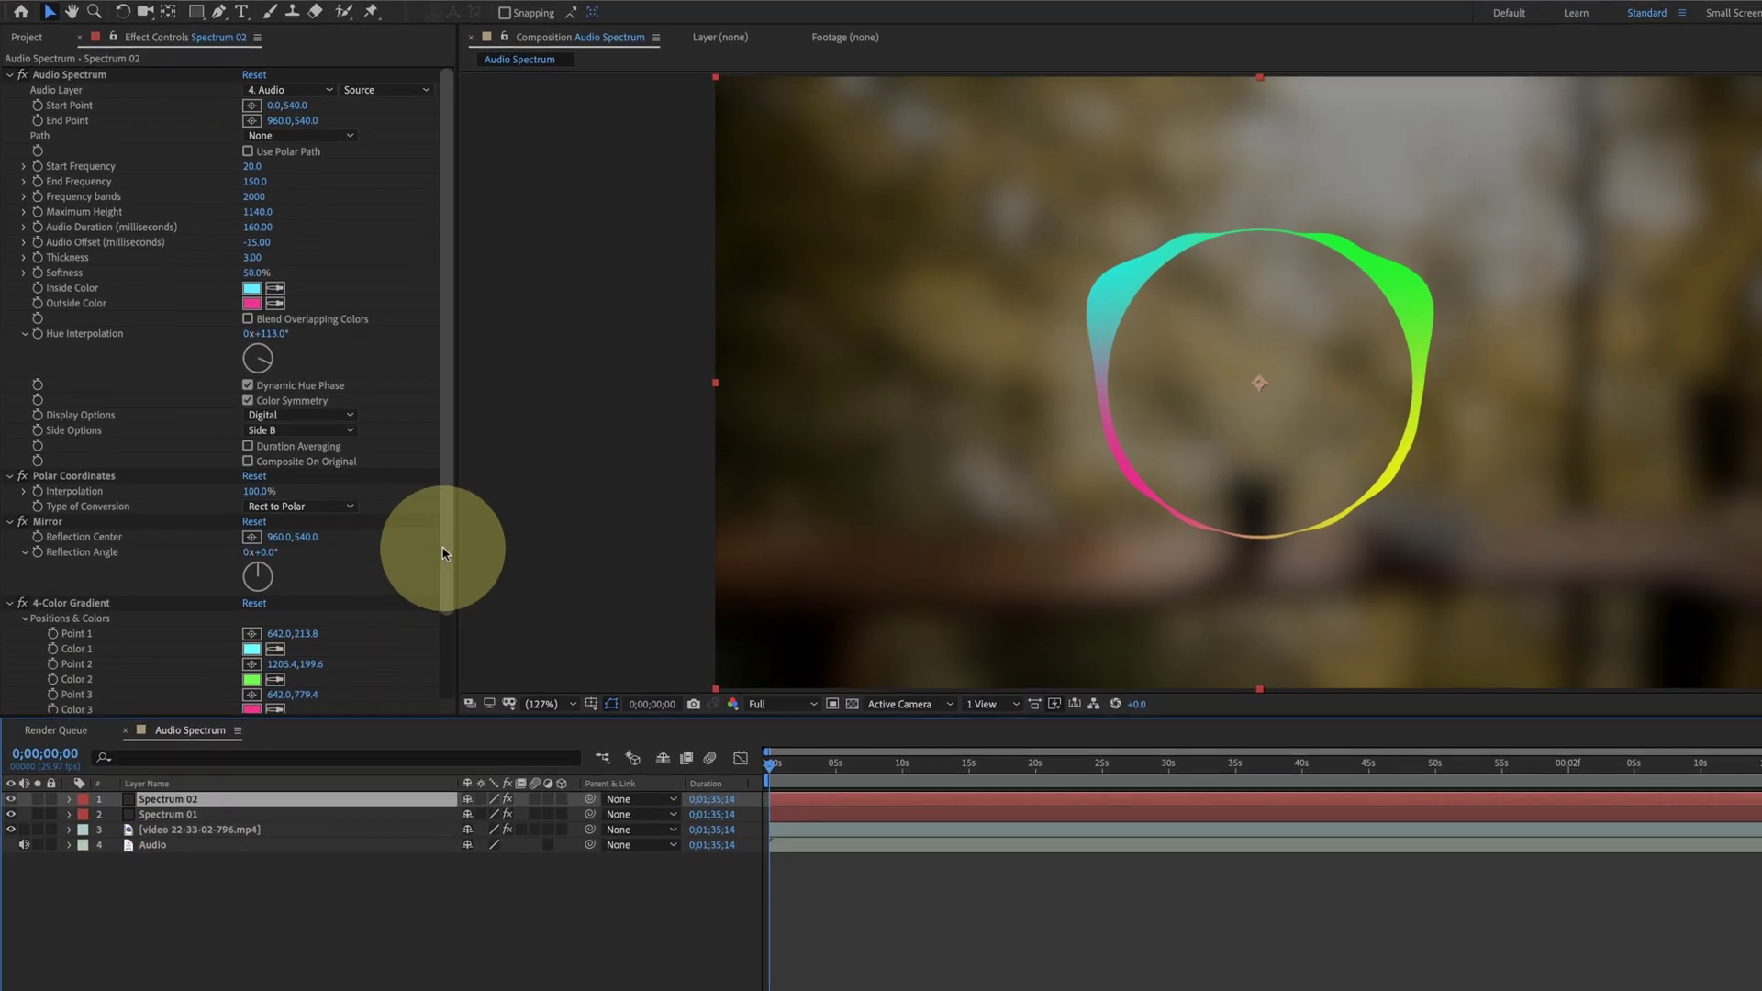
{"action": "left_click_drag", "start_coordinate": [338, 448], "coordinate": [340, 532]}
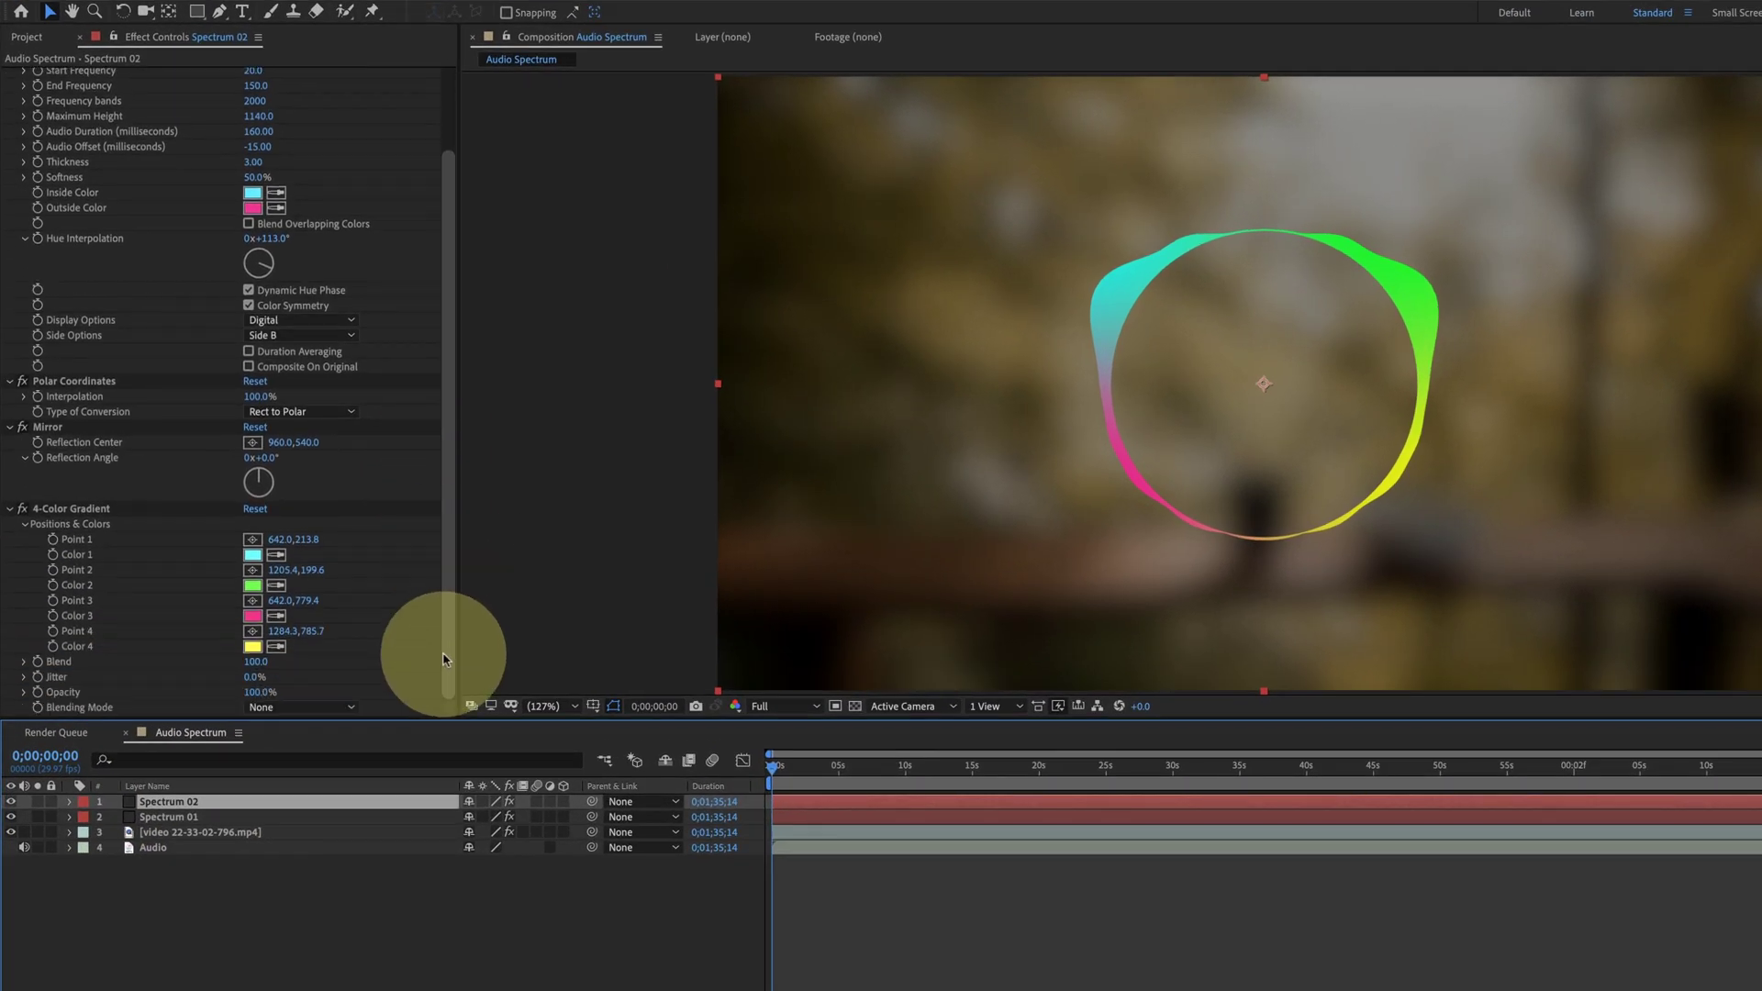
{"action": "left_click_drag", "start_coordinate": [451, 632], "coordinate": [451, 551]}
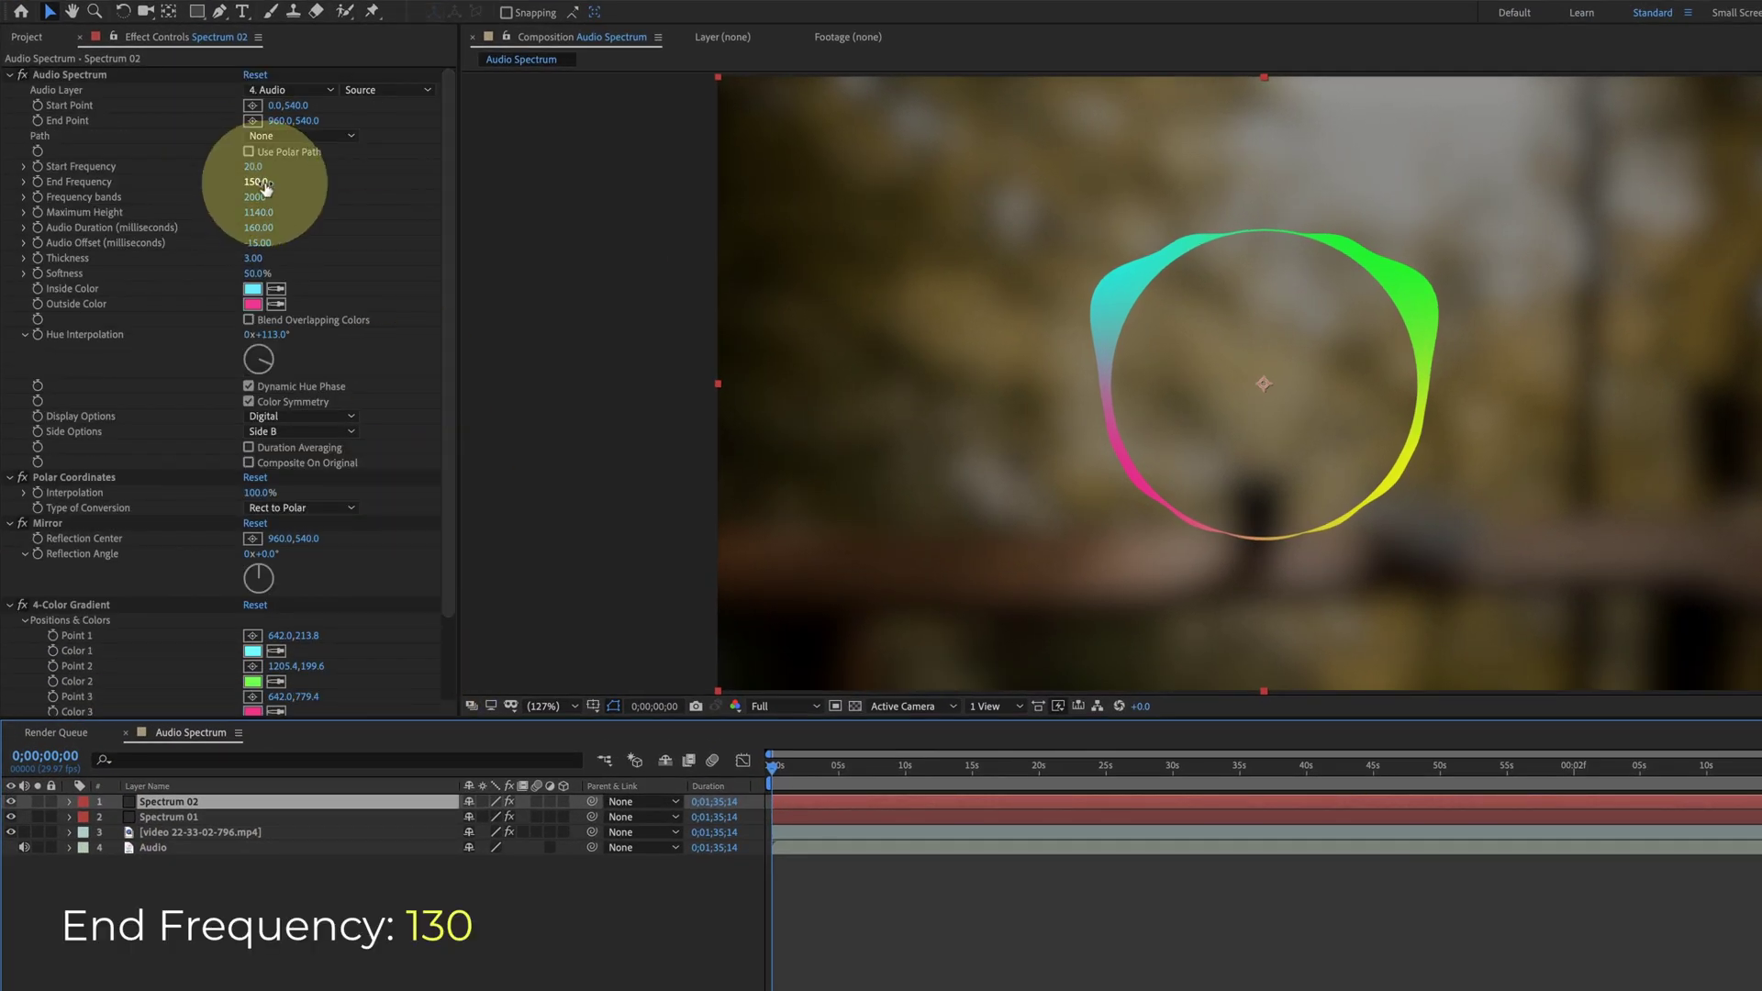
Set Spectrum 02's End Frequency to 130 and Frequency Bands to 160.
{"action": "left_click", "coordinate": [266, 188]}
{"action": "type", "text": "130"}
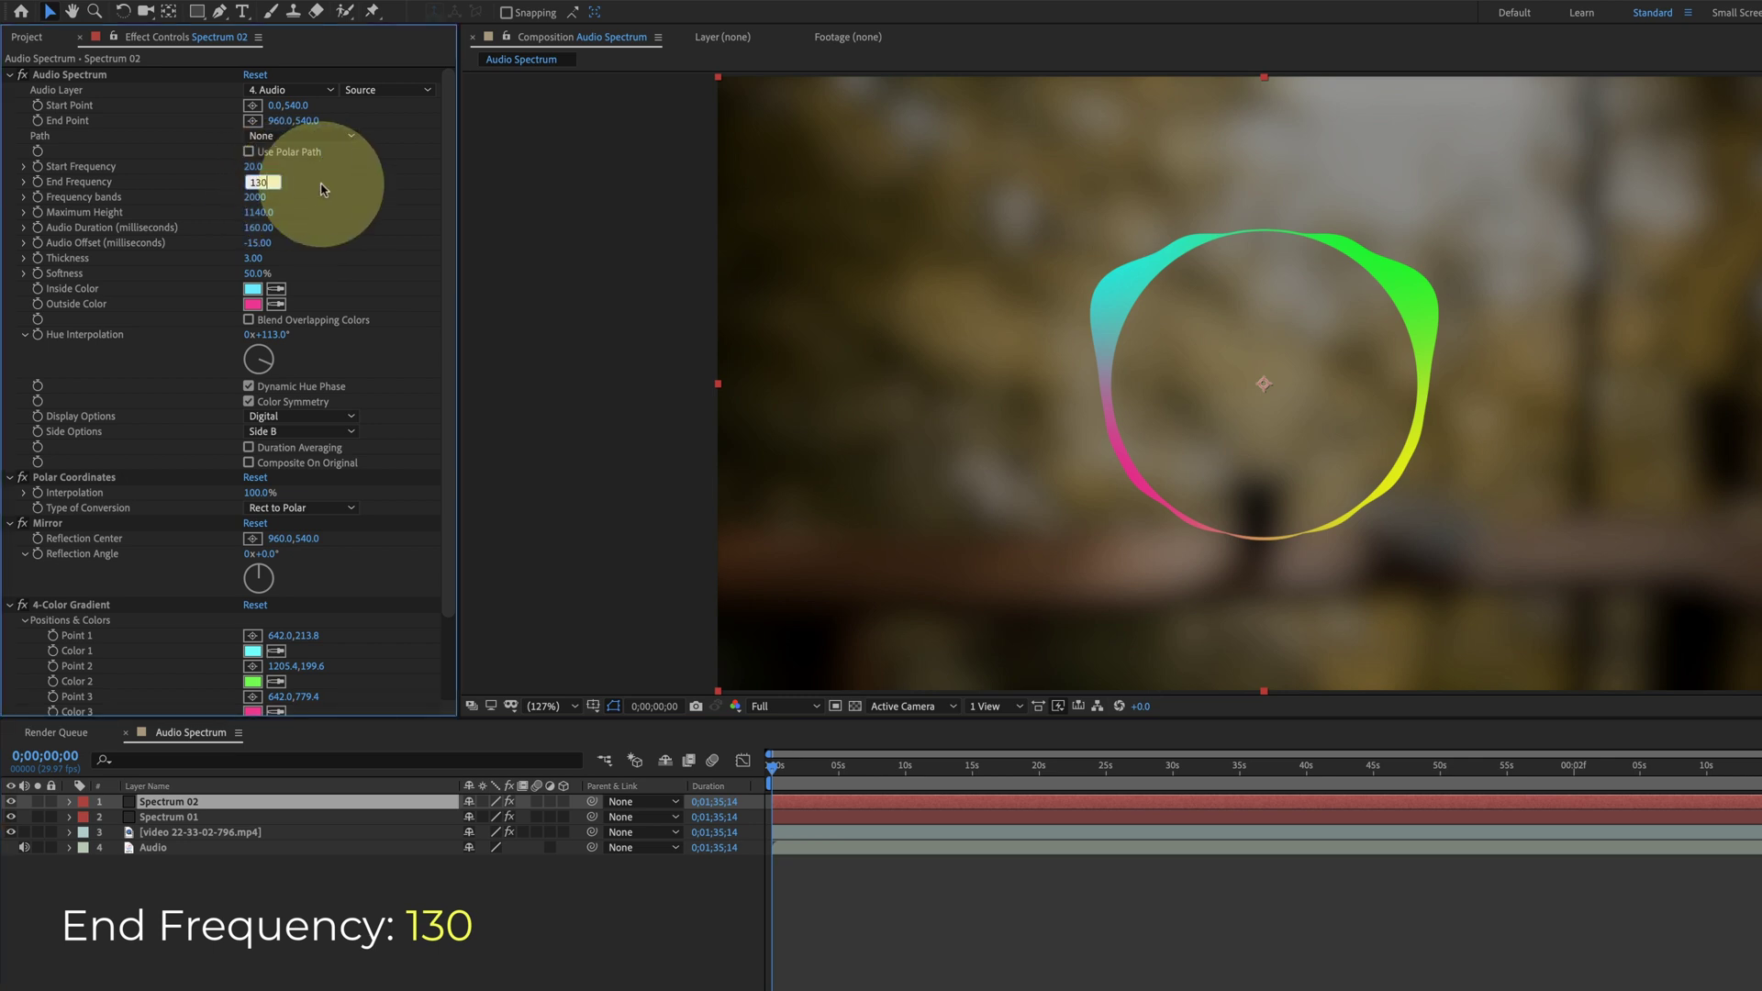
{"action": "key", "text": "Return"}
{"action": "type", "text": "15"}
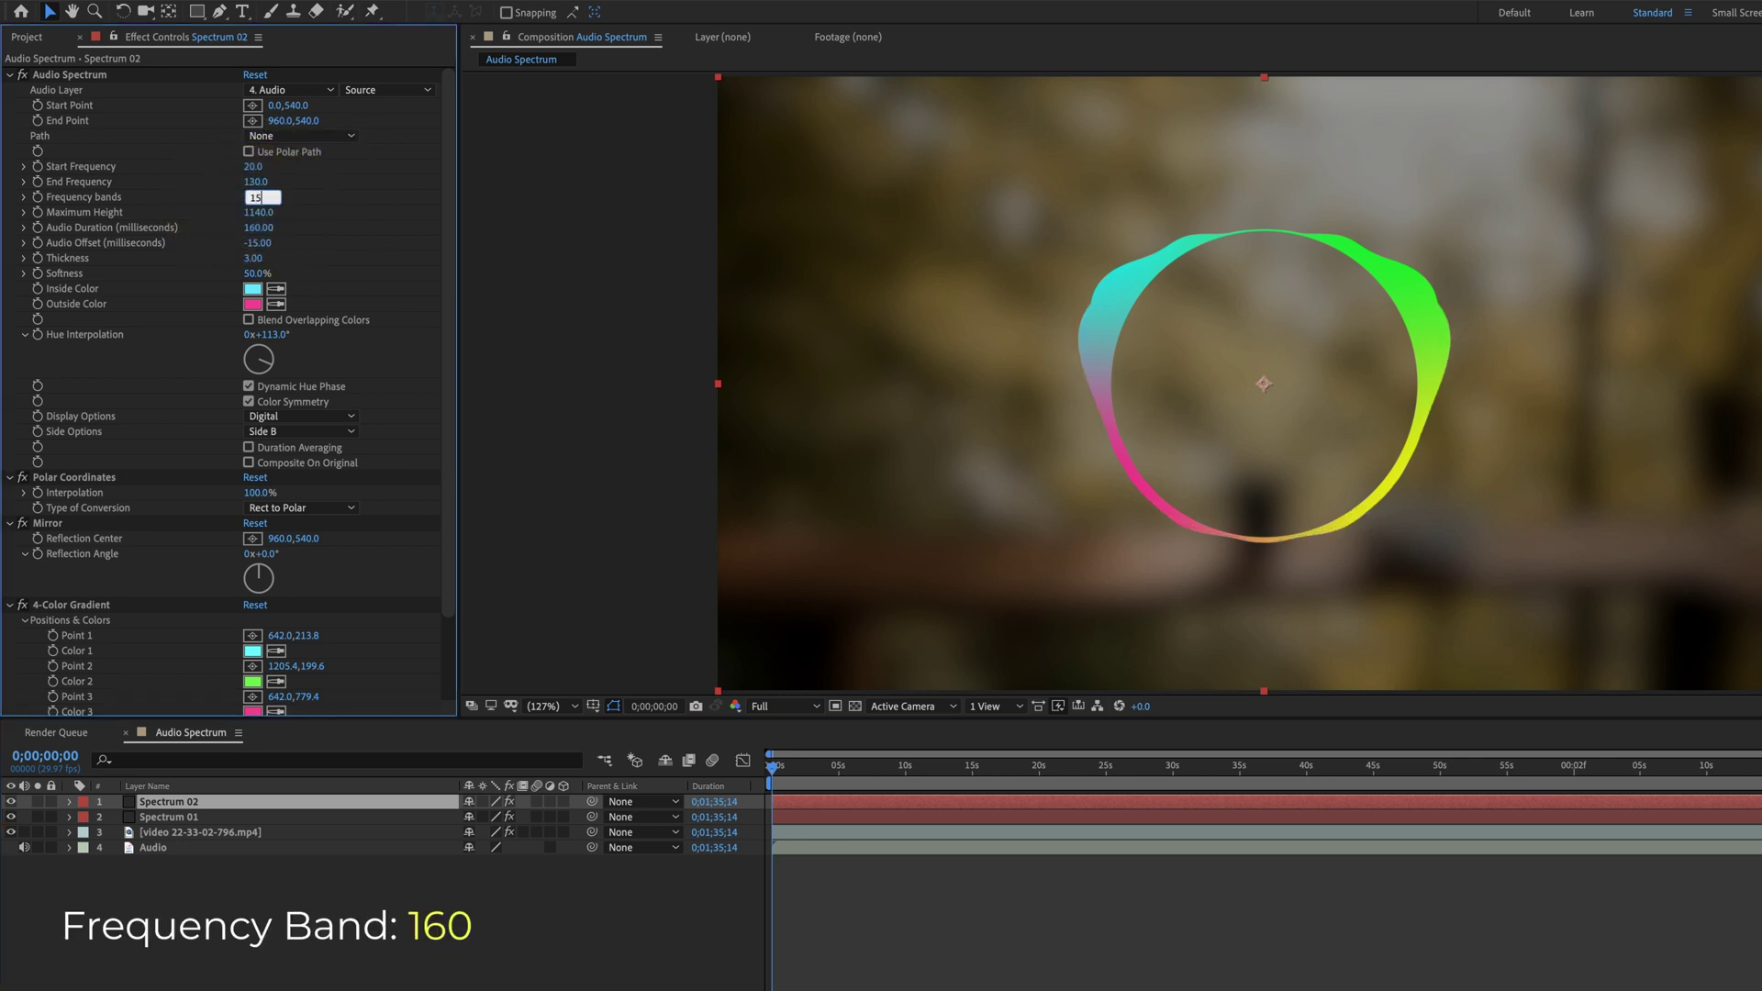
{"action": "key", "text": "Return"}
Lower Maximum Height to 1120, set Audio Duration to 140 and Thickness to 1.
{"action": "left_click_drag", "start_coordinate": [266, 210], "coordinate": [289, 239]}
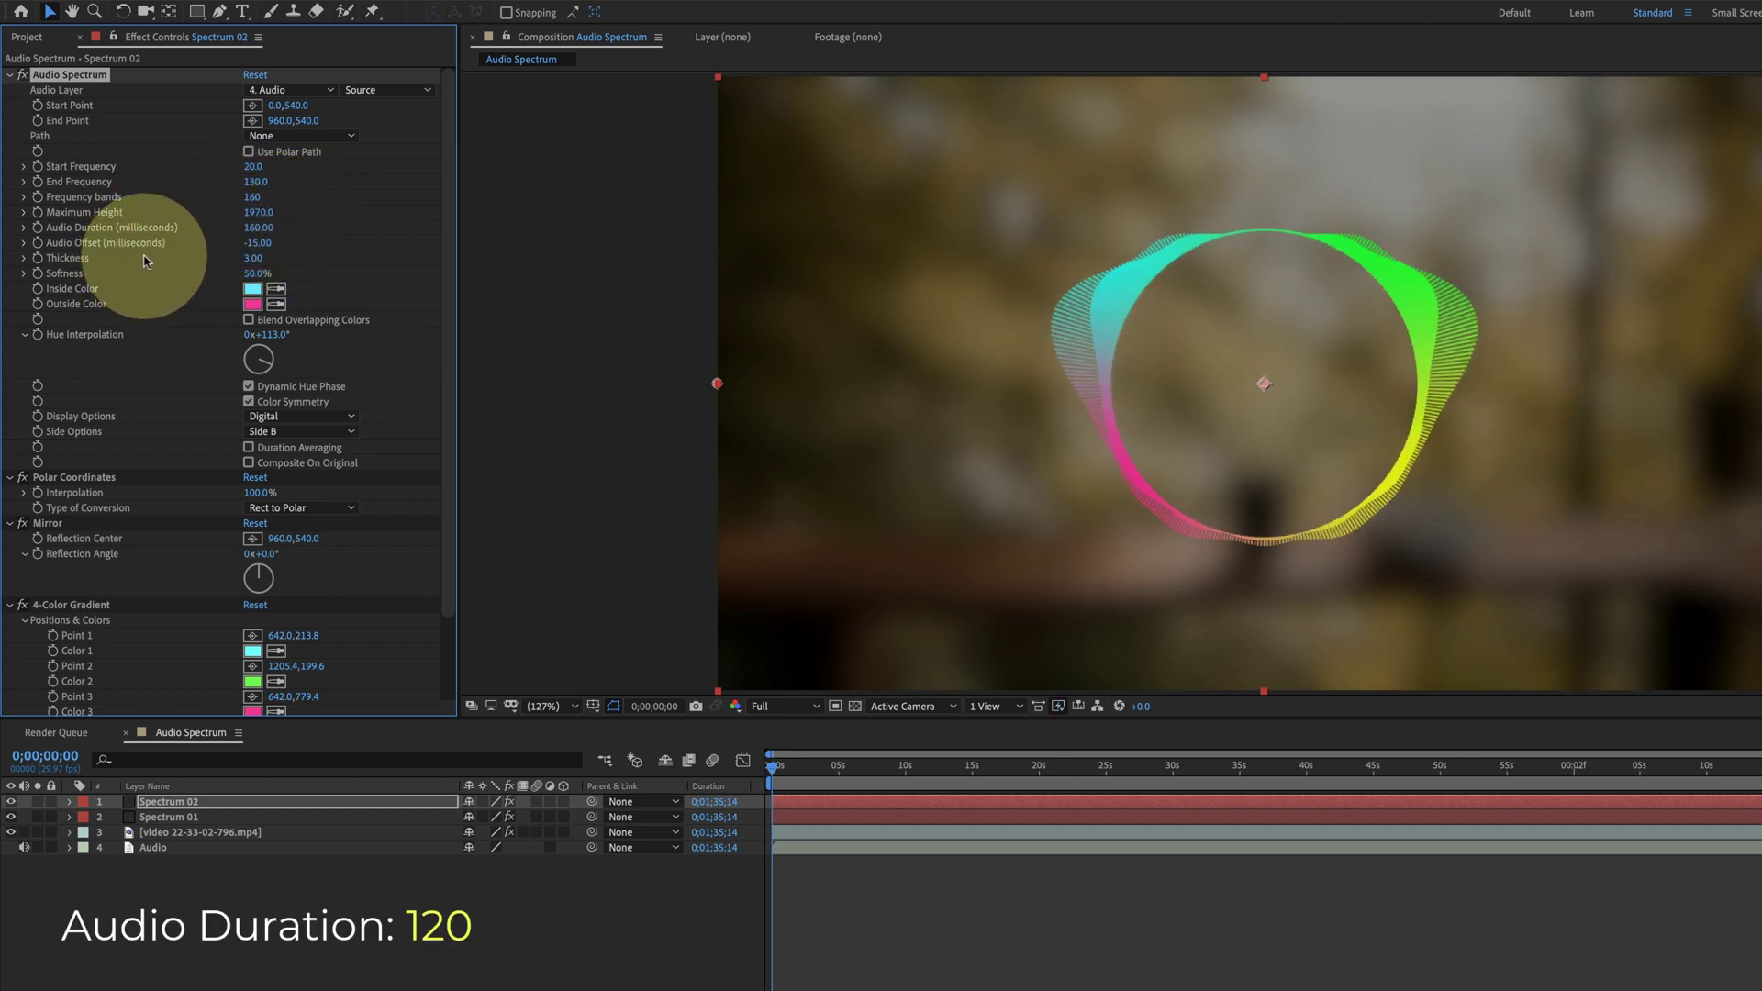
{"action": "type", "text": "140"}
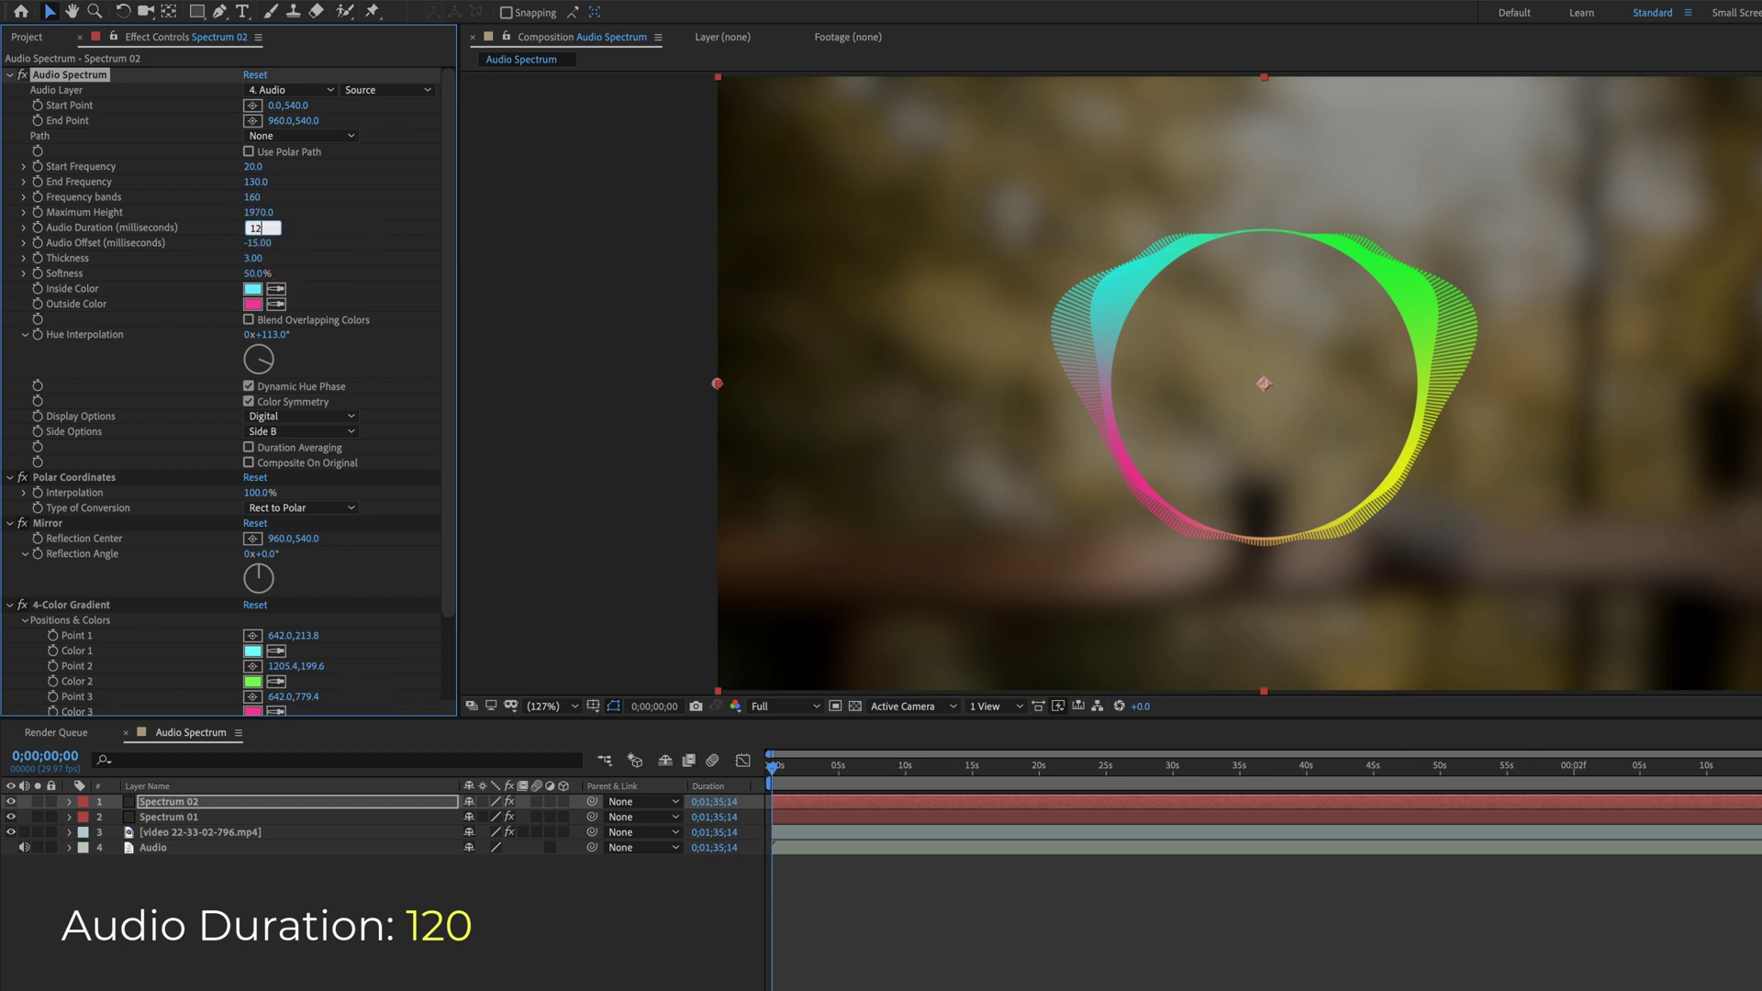
{"action": "key", "text": "Return"}
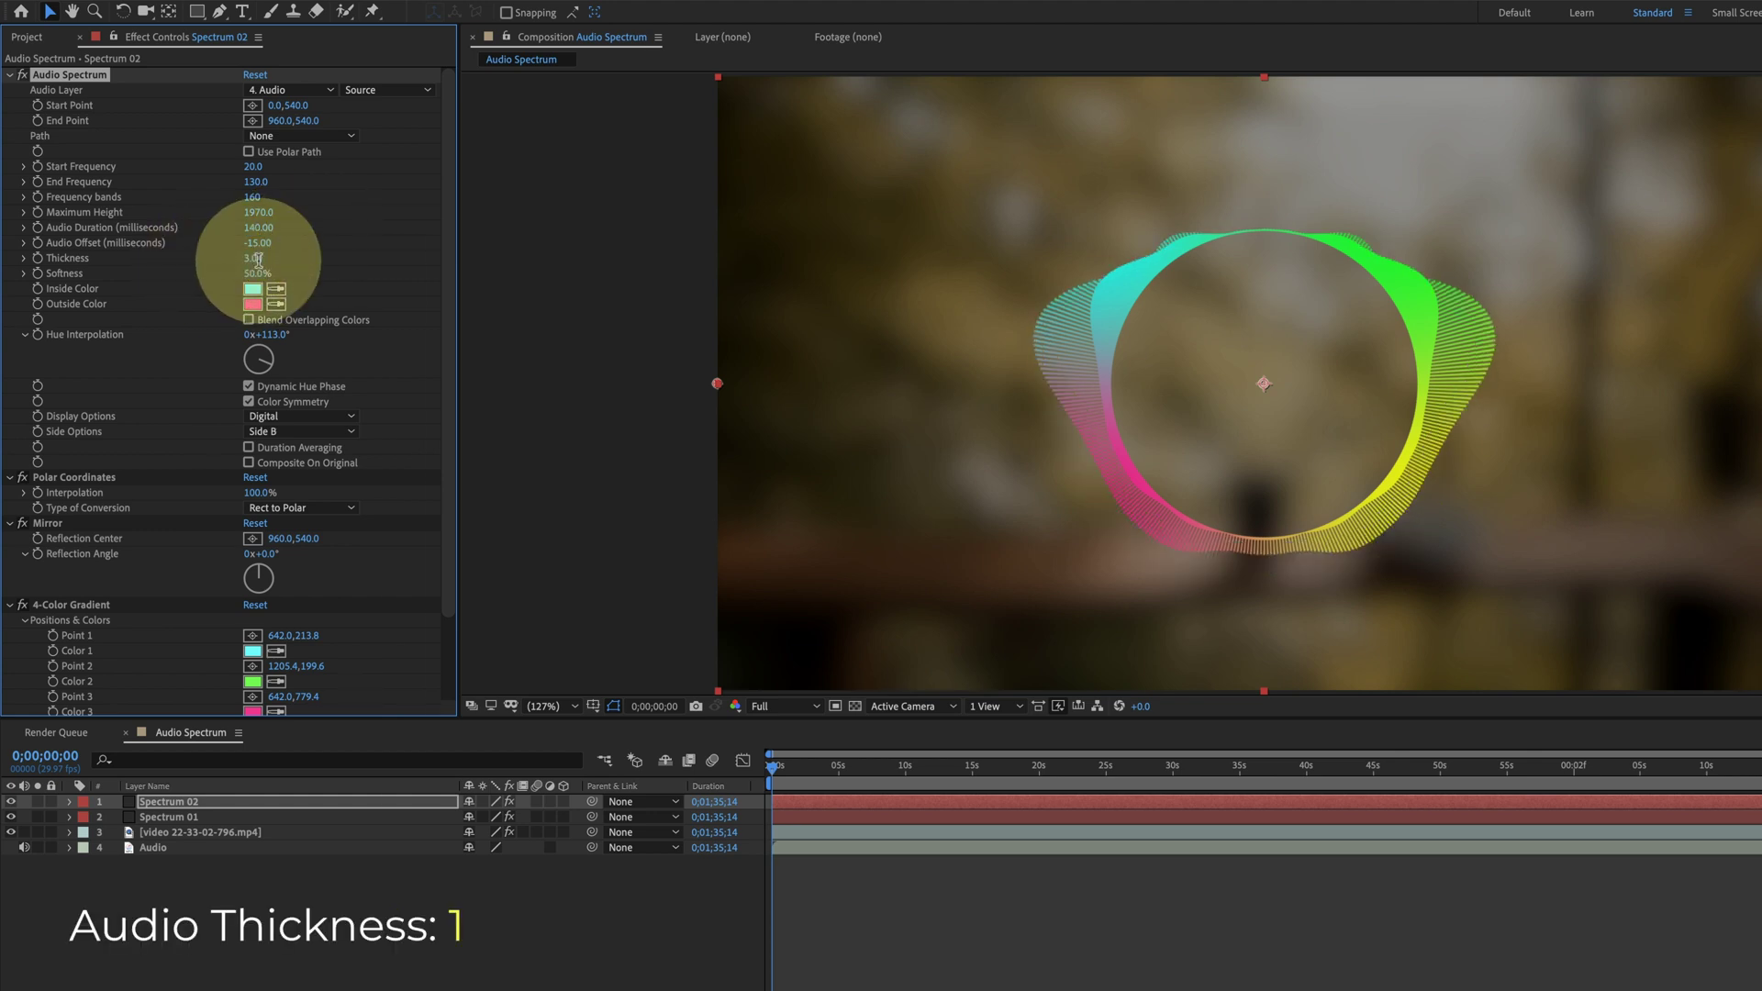
{"action": "left_click", "coordinate": [258, 260]}
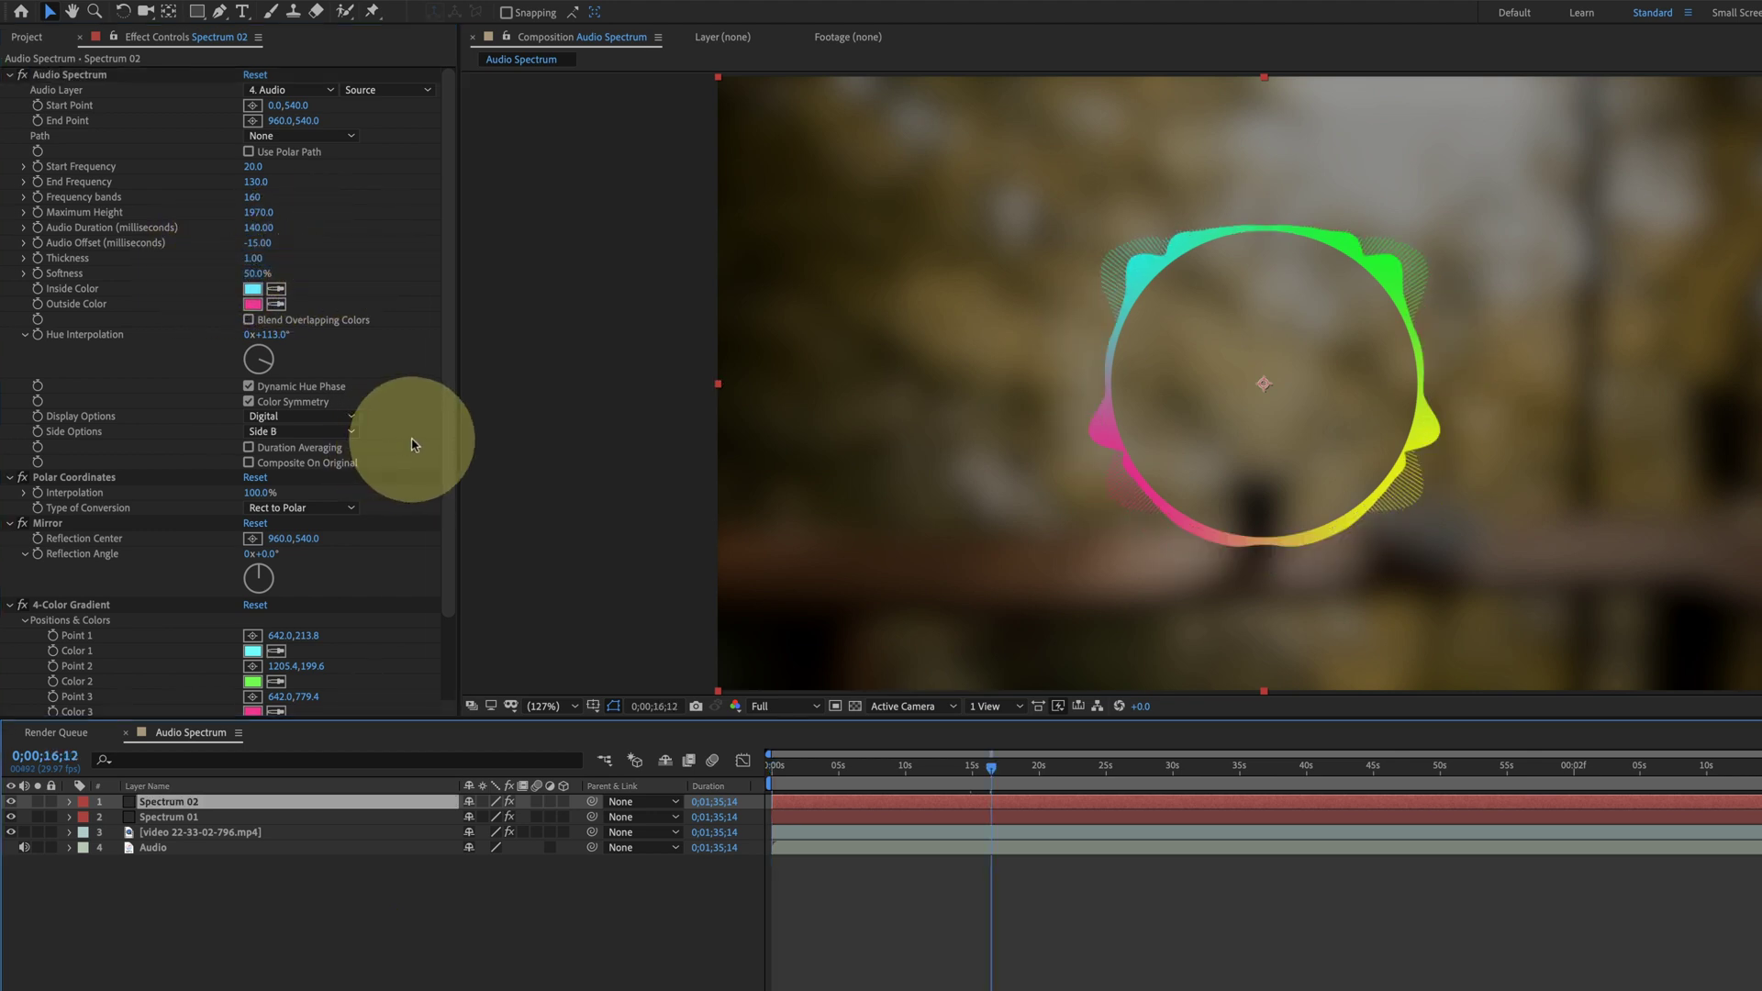
{"action": "scroll", "coordinate": [411, 444], "scroll_direction": "down", "scroll_amount": 2}
Reposition the four 4-Color Gradient points around the ring to rebalance the colours.
{"action": "left_click", "coordinate": [85, 510]}
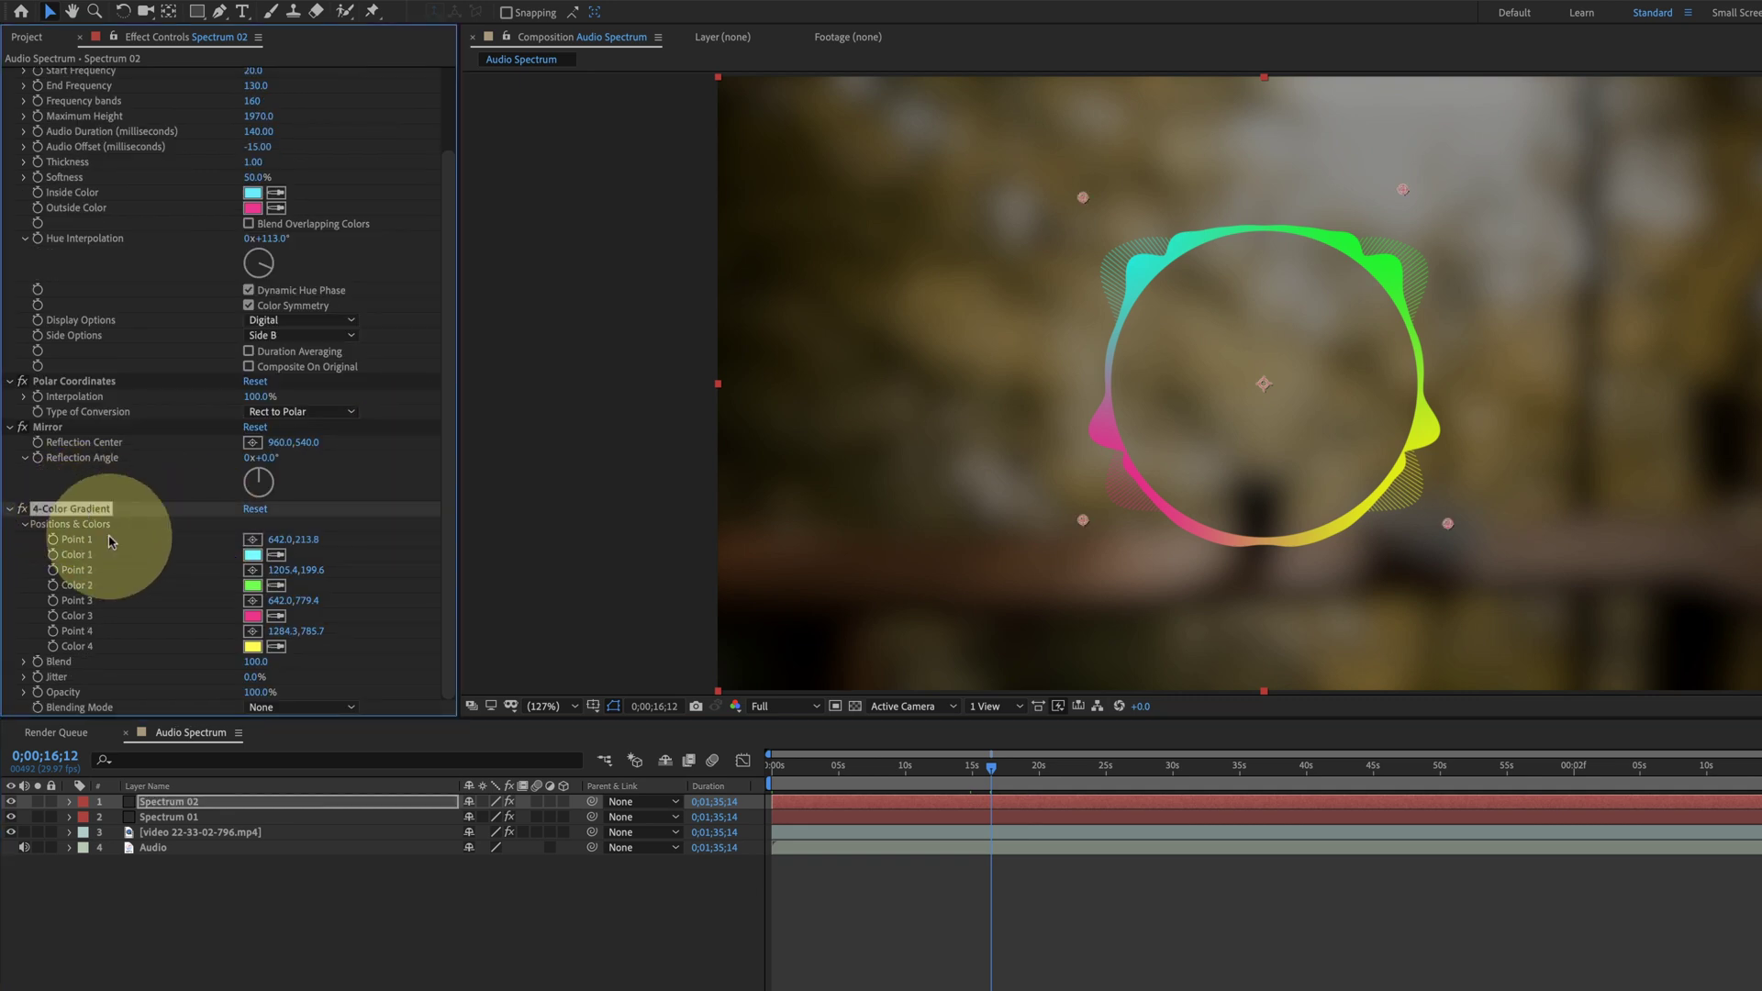
{"action": "left_click_drag", "start_coordinate": [1083, 196], "coordinate": [1163, 570]}
{"action": "left_click_drag", "start_coordinate": [1083, 519], "coordinate": [1049, 179]}
{"action": "left_click_drag", "start_coordinate": [1402, 190], "coordinate": [1478, 284]}
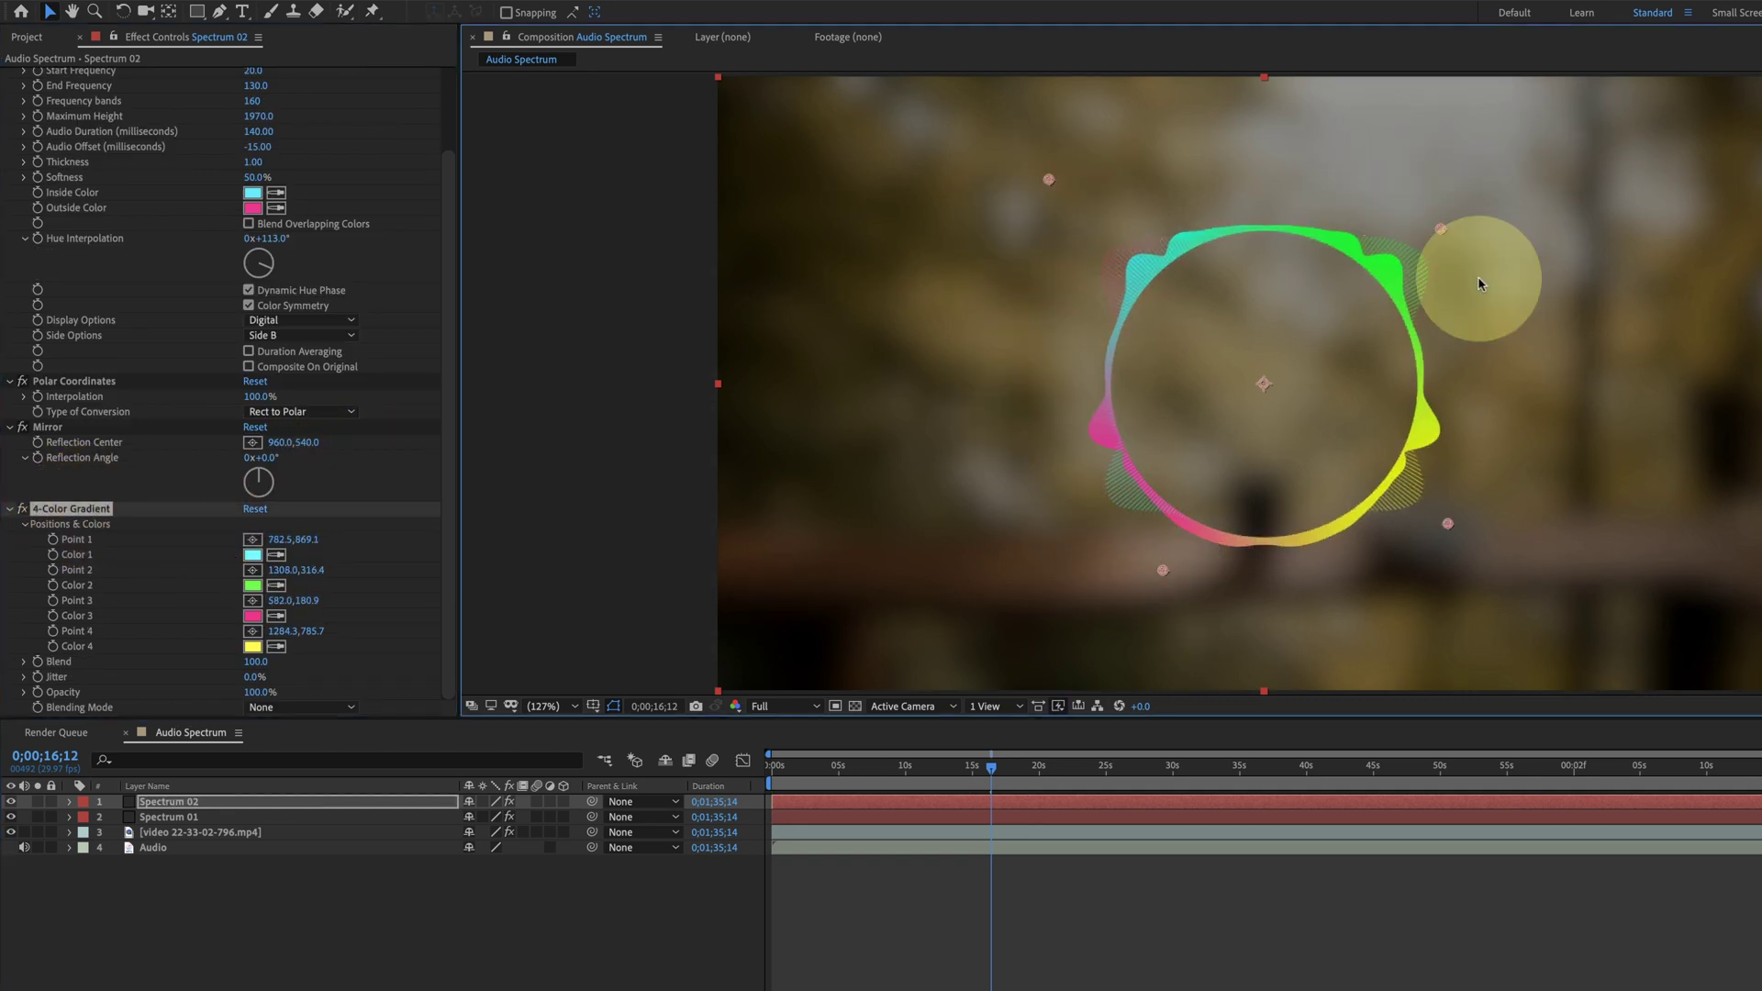
{"action": "left_click_drag", "start_coordinate": [1448, 523], "coordinate": [1444, 167]}
{"action": "left_click_drag", "start_coordinate": [1440, 229], "coordinate": [1435, 574]}
{"action": "left_click_drag", "start_coordinate": [1163, 570], "coordinate": [1065, 566]}
{"action": "left_click_drag", "start_coordinate": [1049, 179], "coordinate": [1068, 173]}
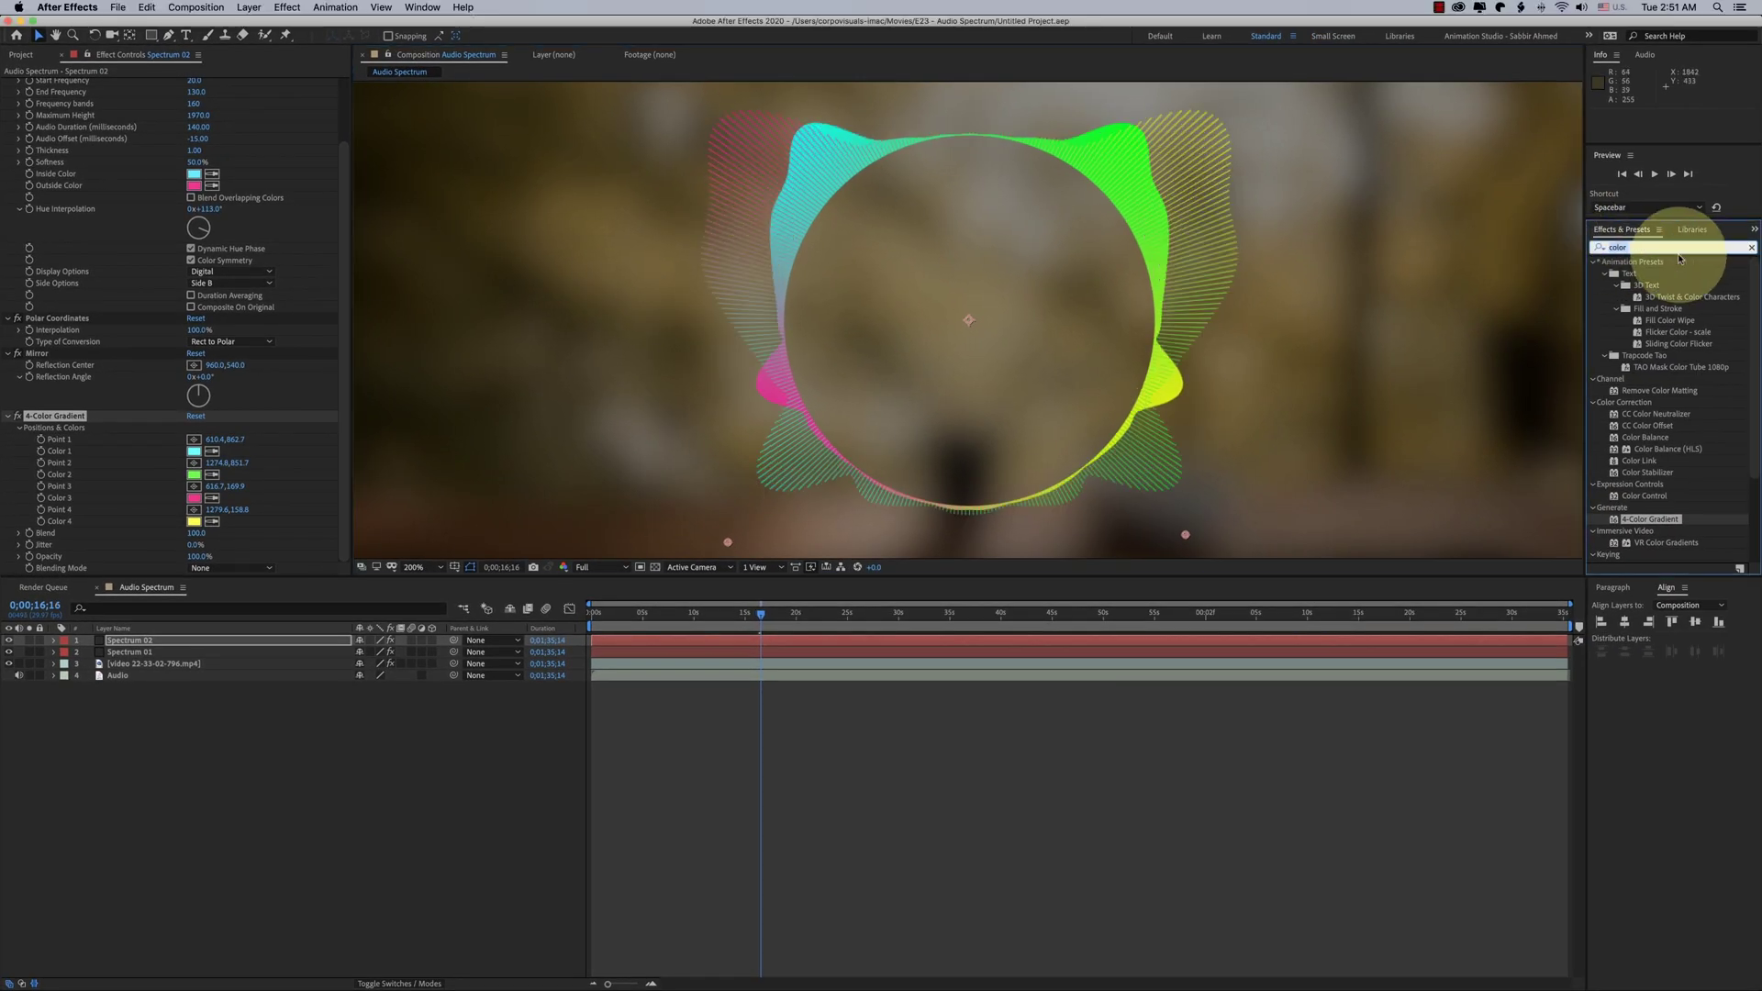
Apply CC Light Burst 2.5 to Spectrum 02 with Intensity 300.
{"action": "type", "text": "light"}
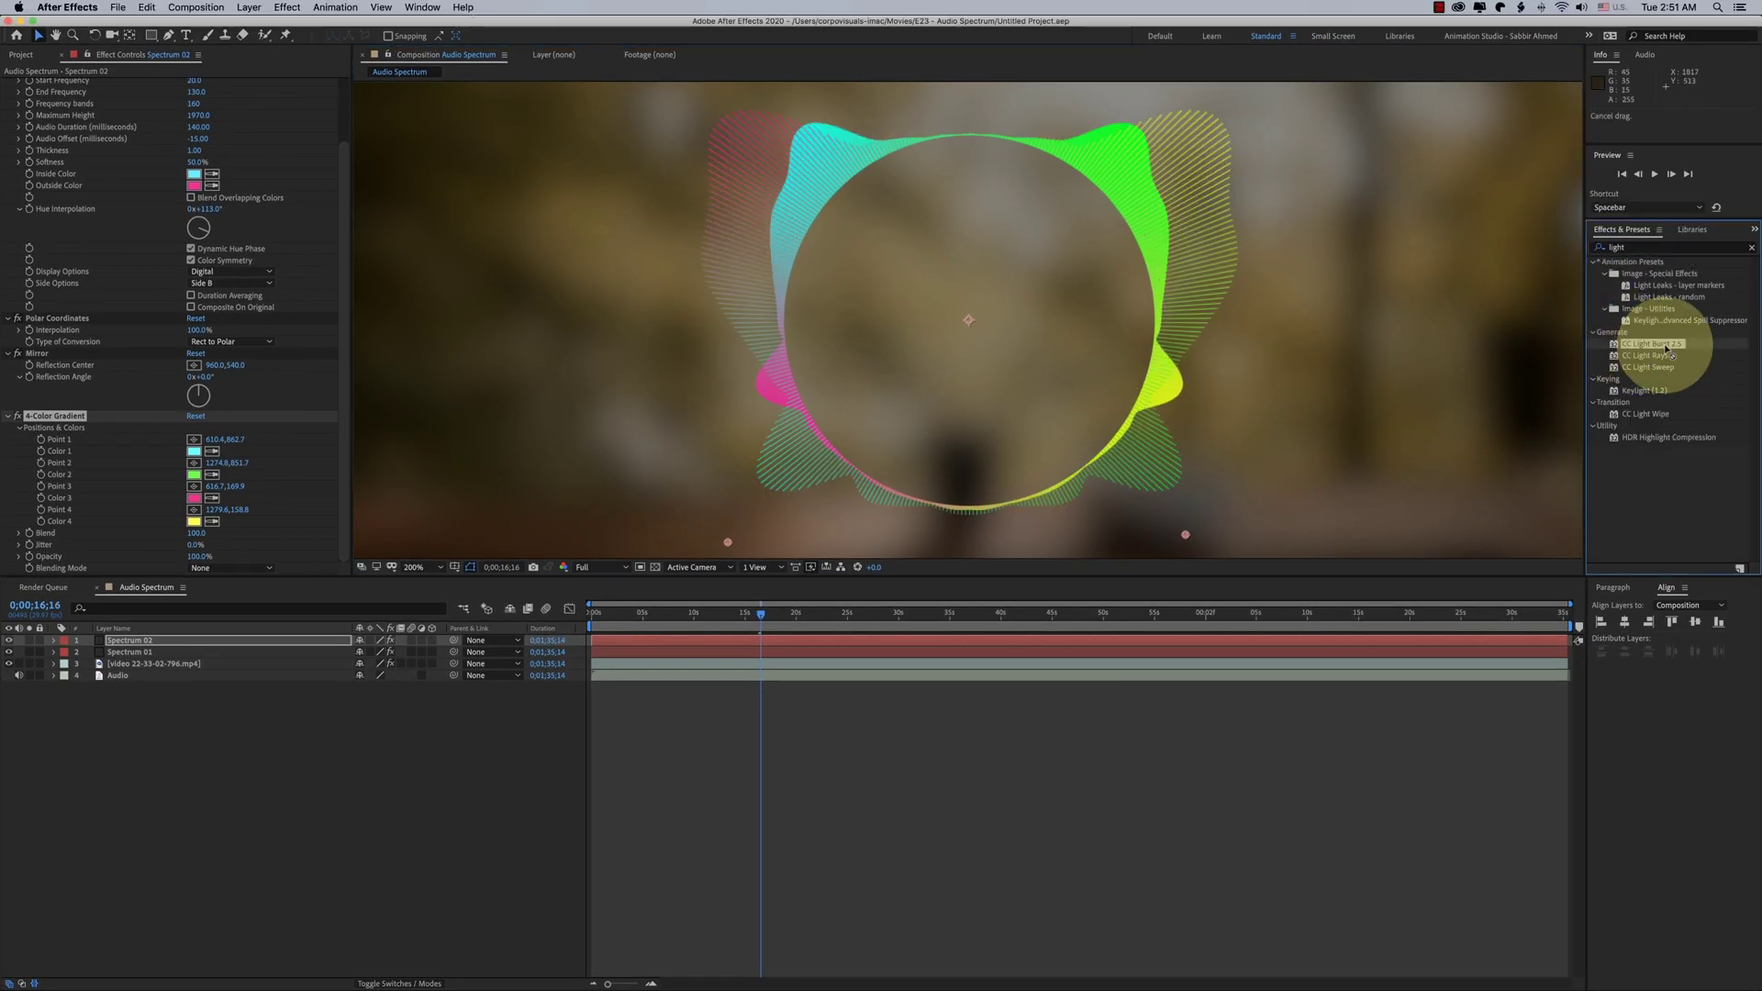
{"action": "left_click_drag", "start_coordinate": [1651, 343], "coordinate": [892, 635]}
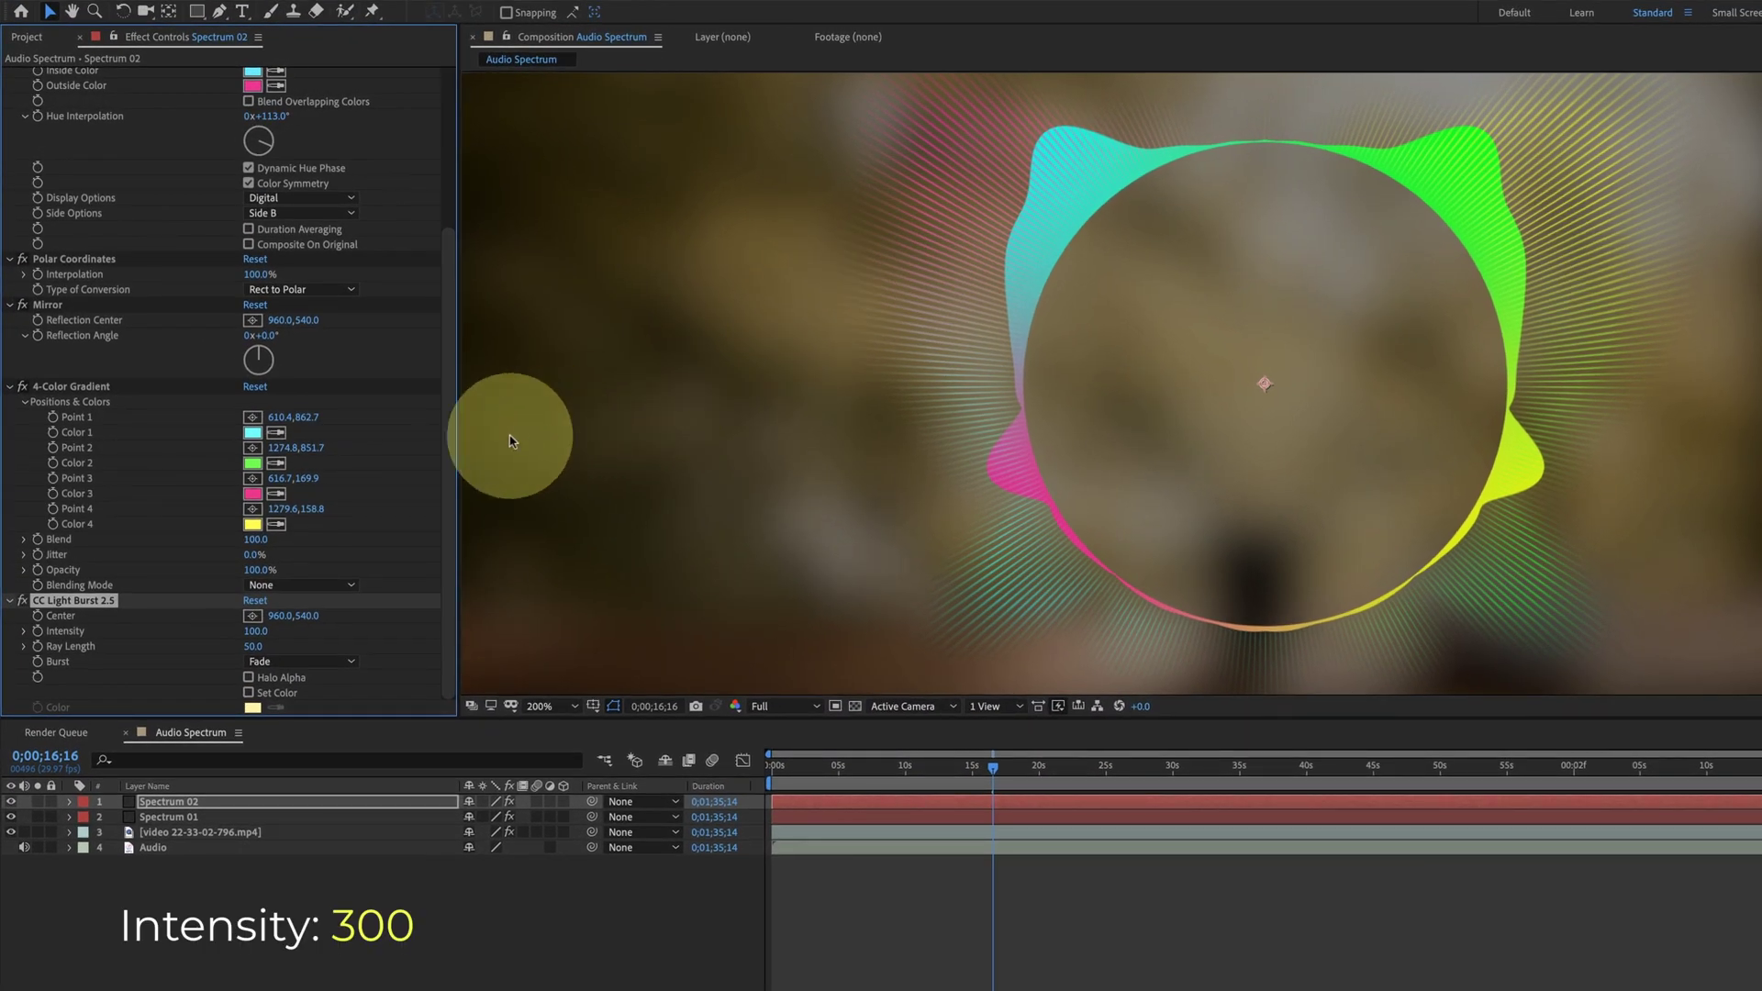
{"action": "left_click", "coordinate": [256, 631]}
{"action": "type", "text": "300"}
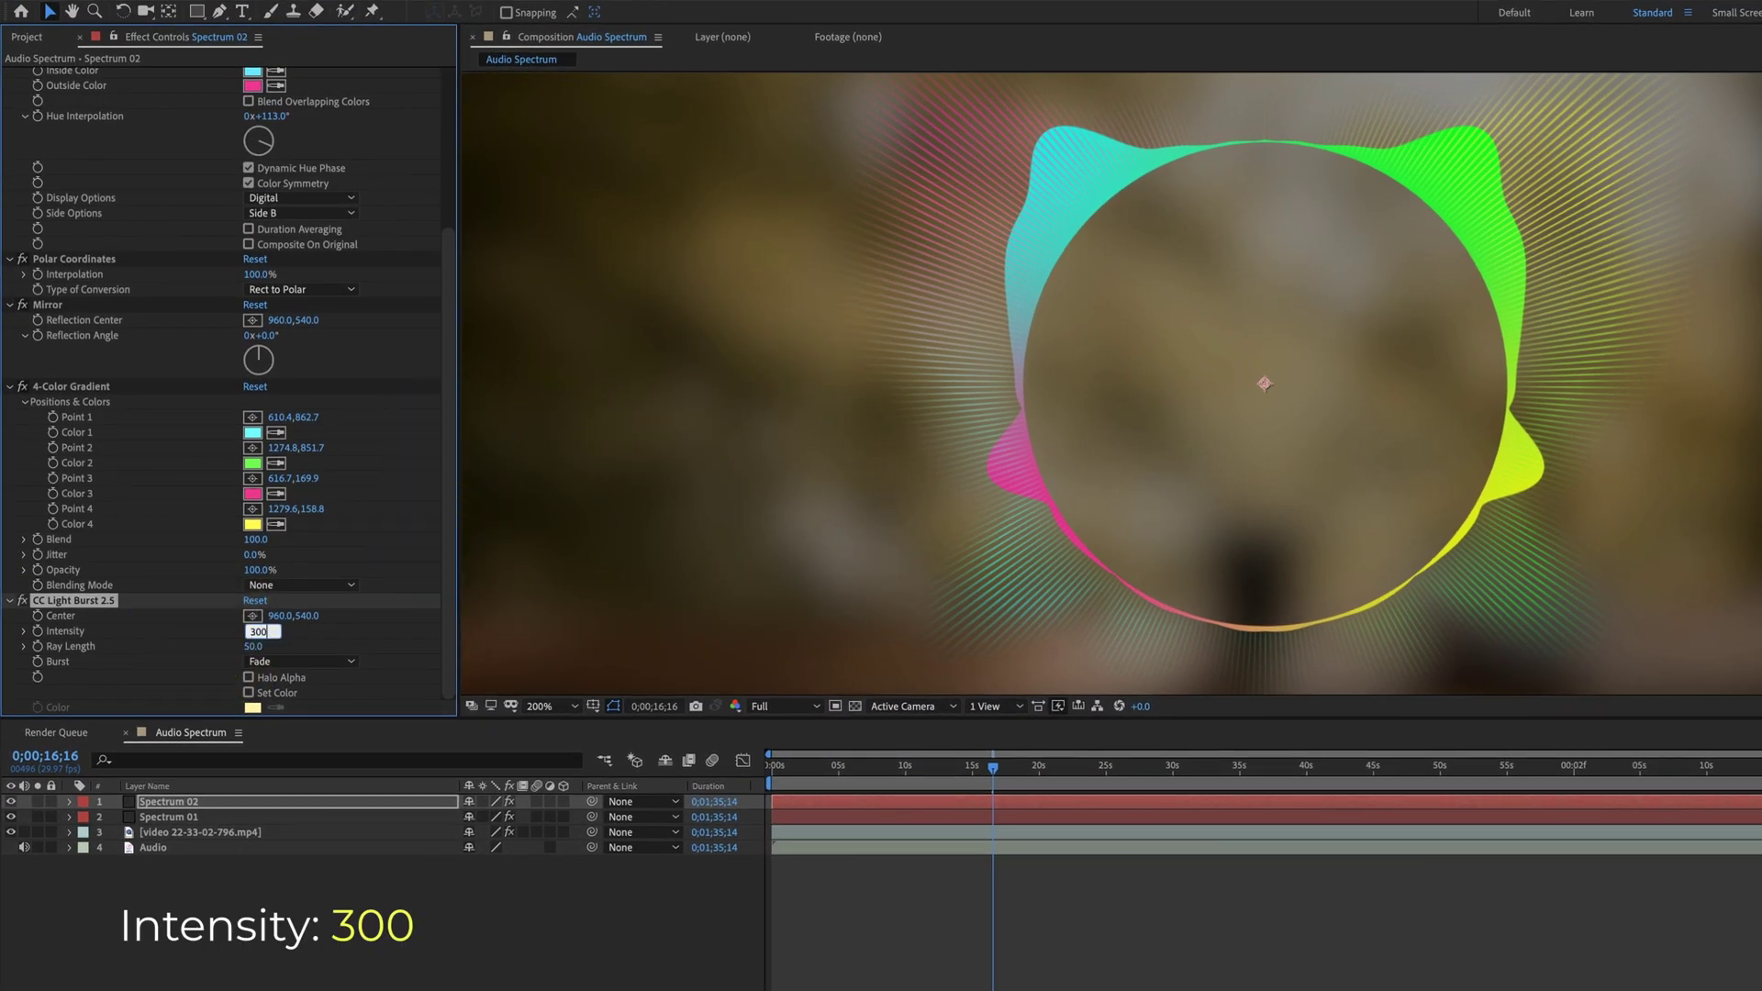
{"action": "key", "text": "Return"}
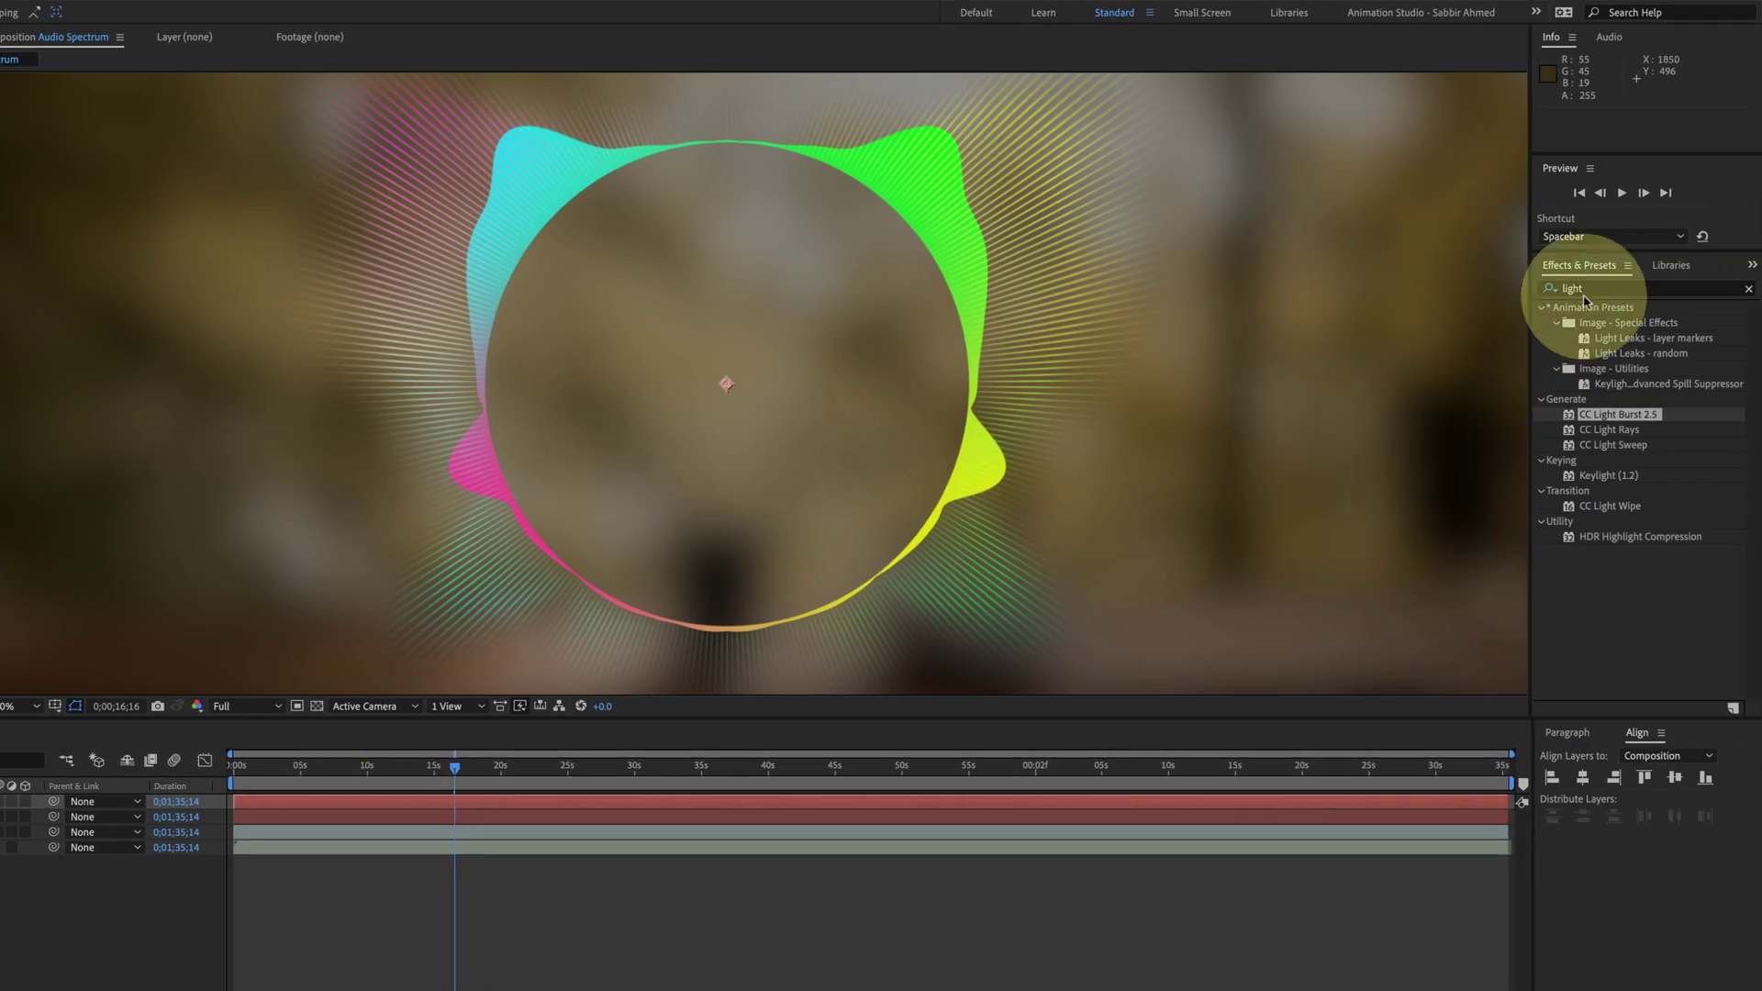
Add a Glow effect to Spectrum 02.
{"action": "type", "text": "glow"}
{"action": "mouse_move", "coordinate": [1606, 429]}
{"action": "left_mouse_down"}
{"action": "mouse_move", "coordinate": [396, 670]}
{"action": "mouse_move", "coordinate": [321, 809]}
{"action": "left_mouse_up"}
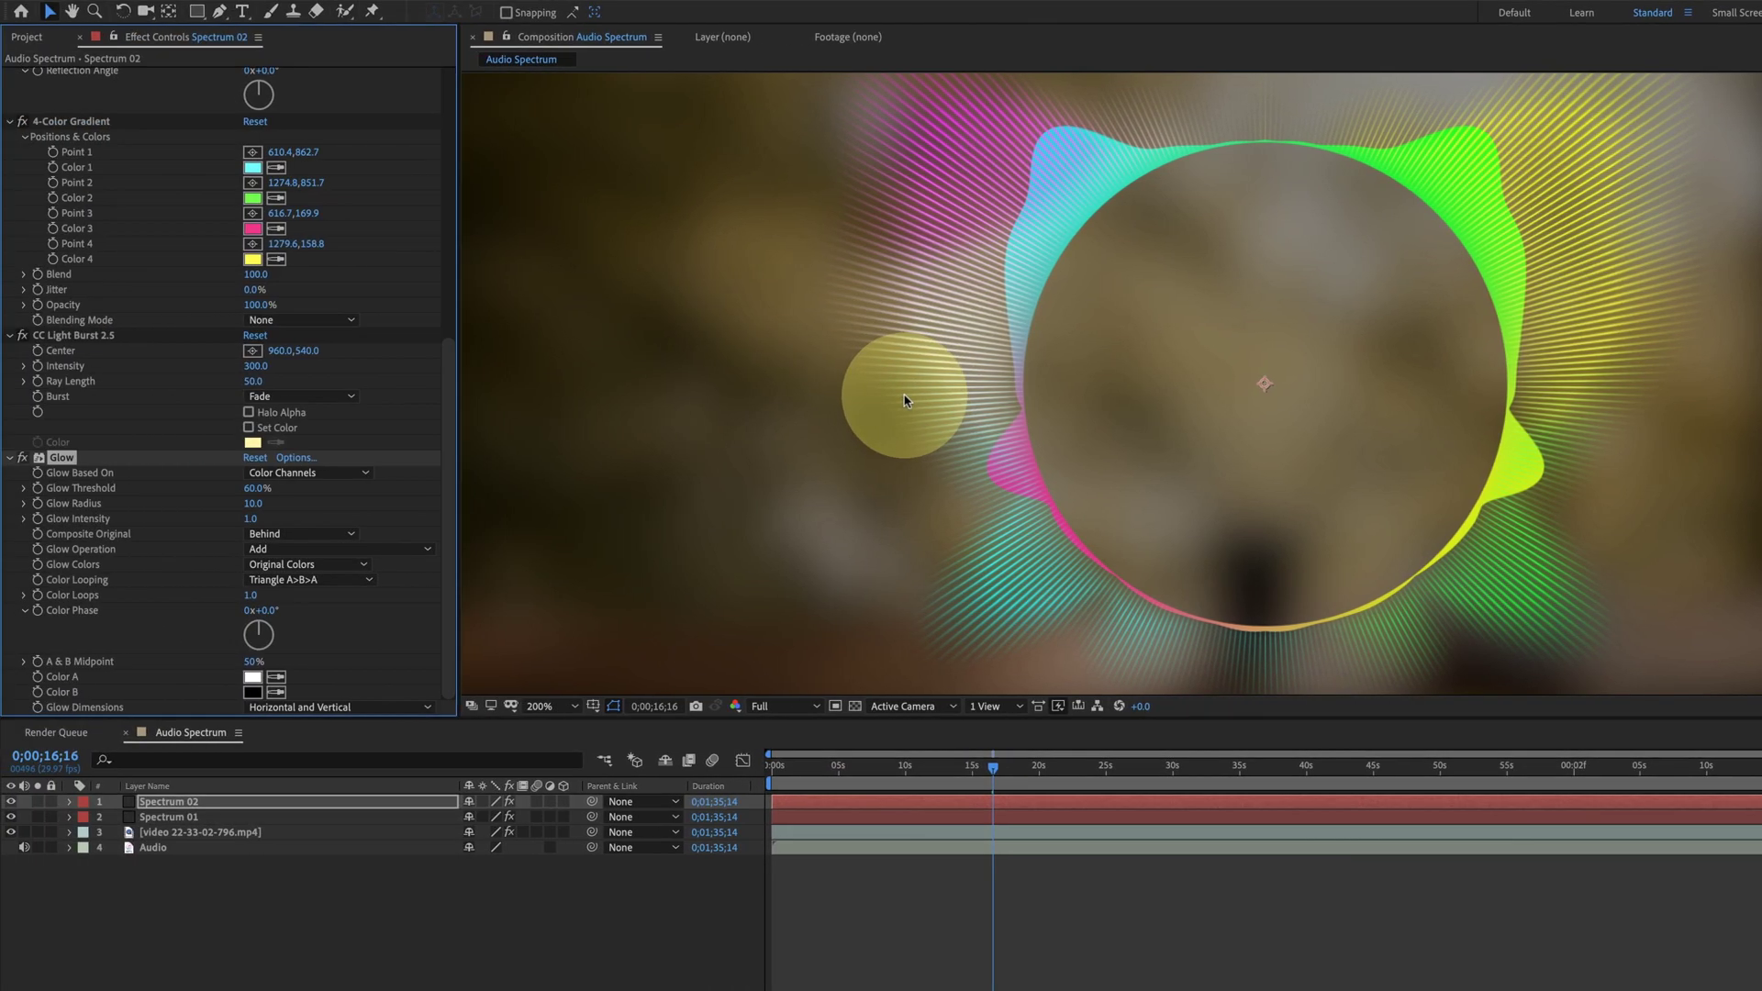
{"action": "left_click", "coordinate": [186, 805]}
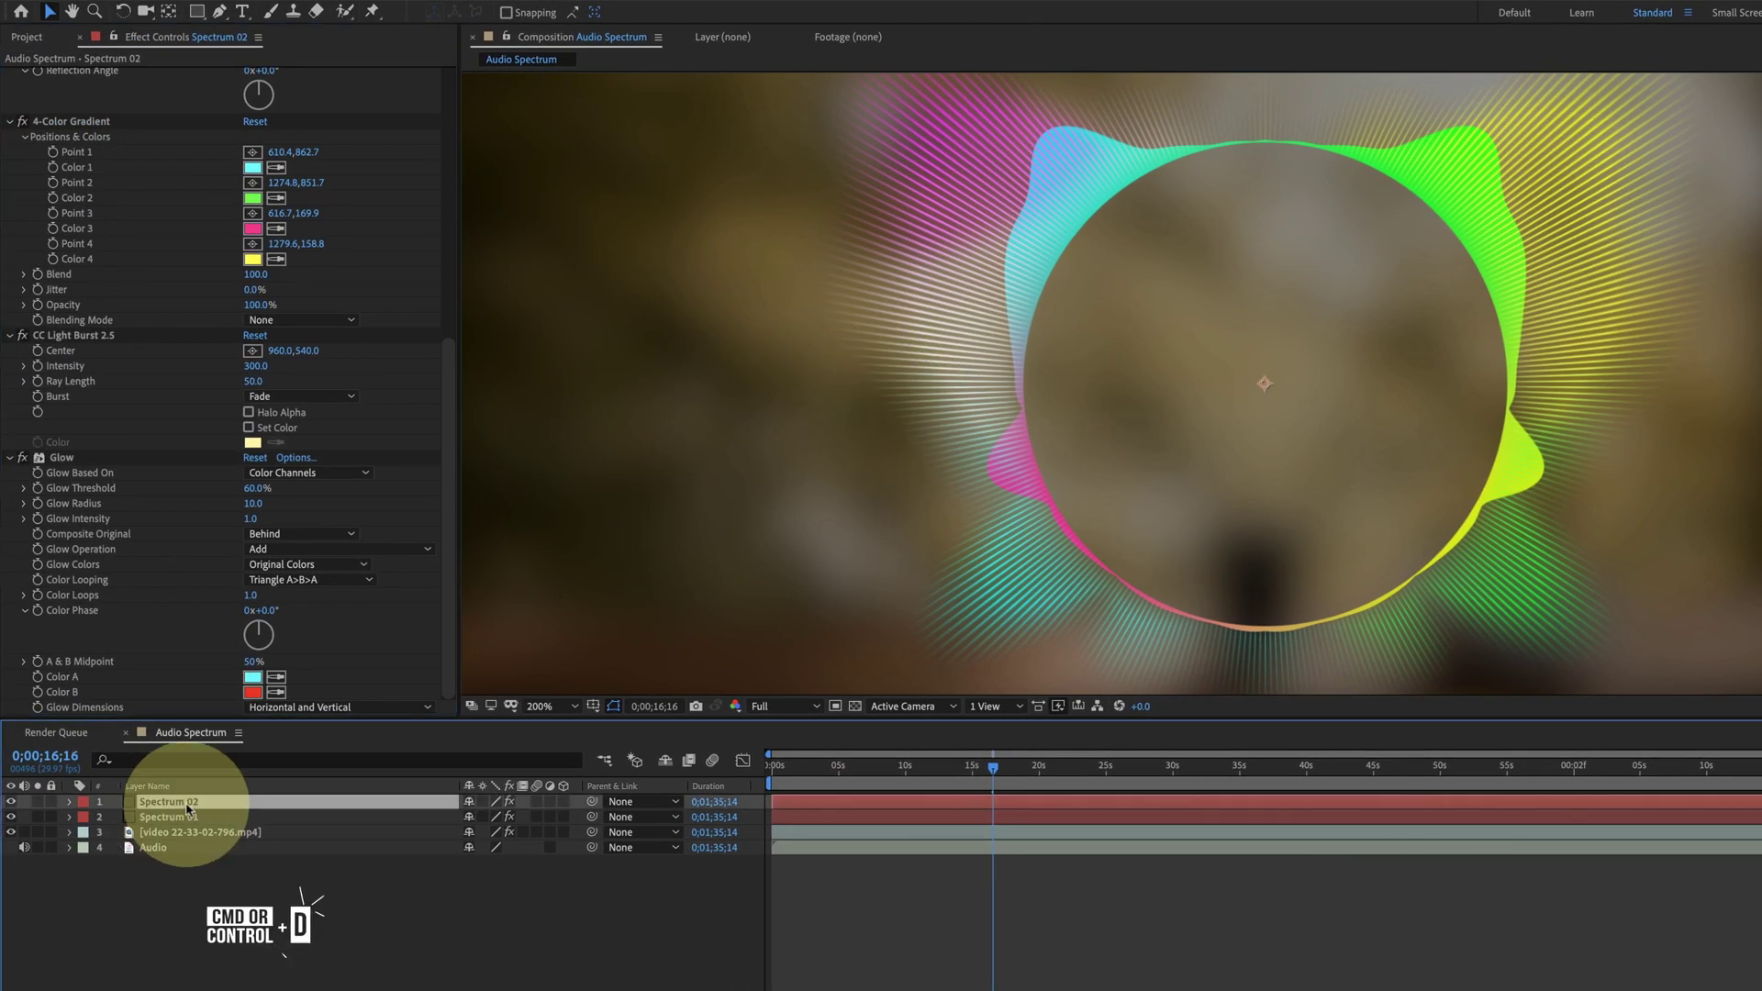
Duplicate Spectrum 02 as Spectrum 03 and remove its Glow and CC Light Burst effects.
{"action": "key", "text": "ctrl+d"}
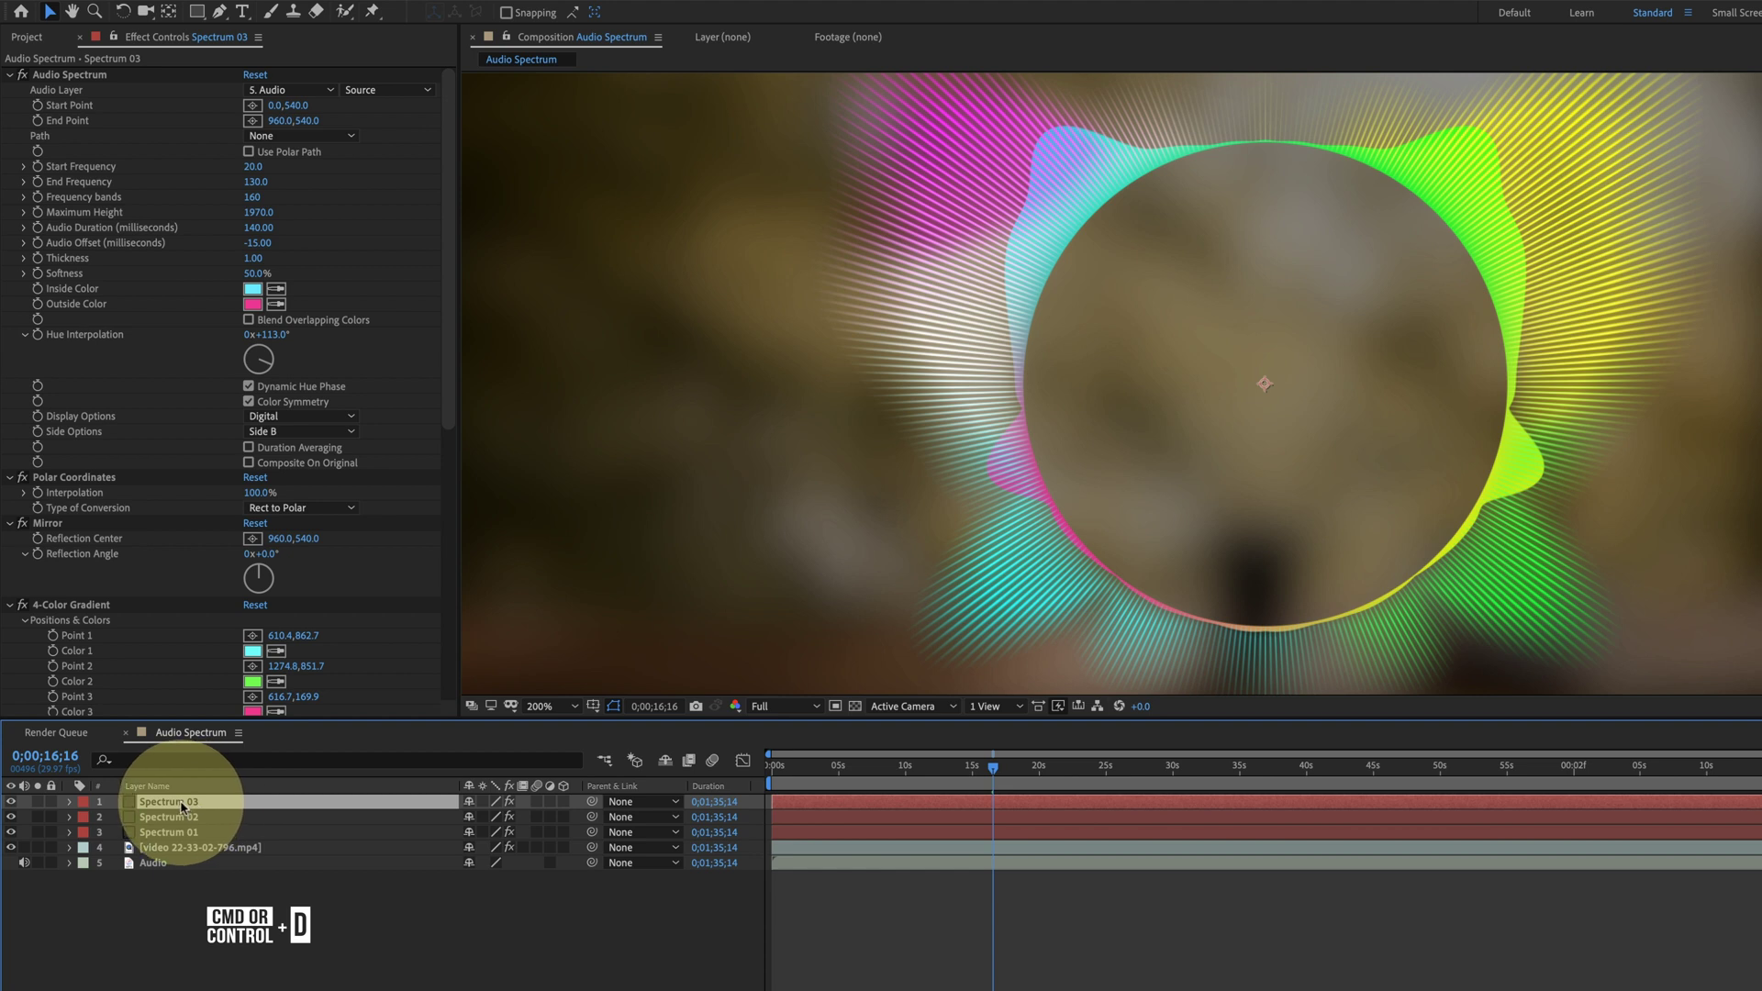
{"action": "scroll", "coordinate": [99, 668], "scroll_direction": "down", "scroll_amount": 5}
{"action": "scroll", "coordinate": [101, 668], "scroll_direction": "down", "scroll_amount": 5}
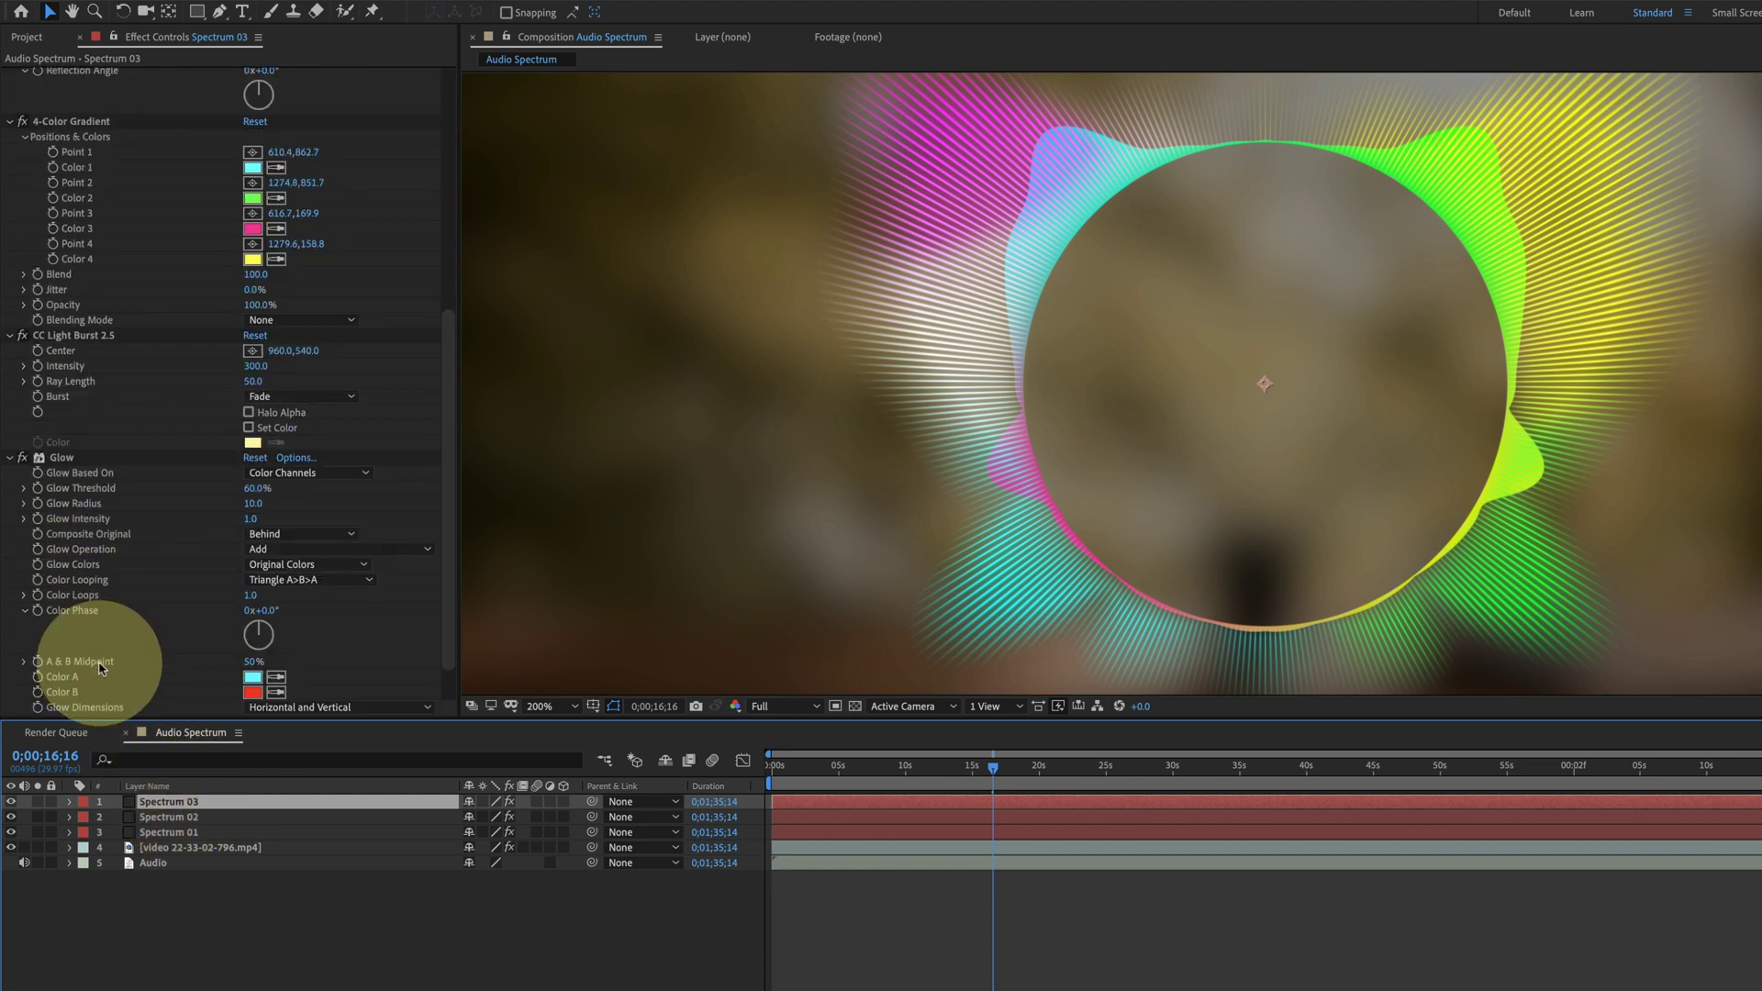
{"action": "left_click", "coordinate": [84, 458]}
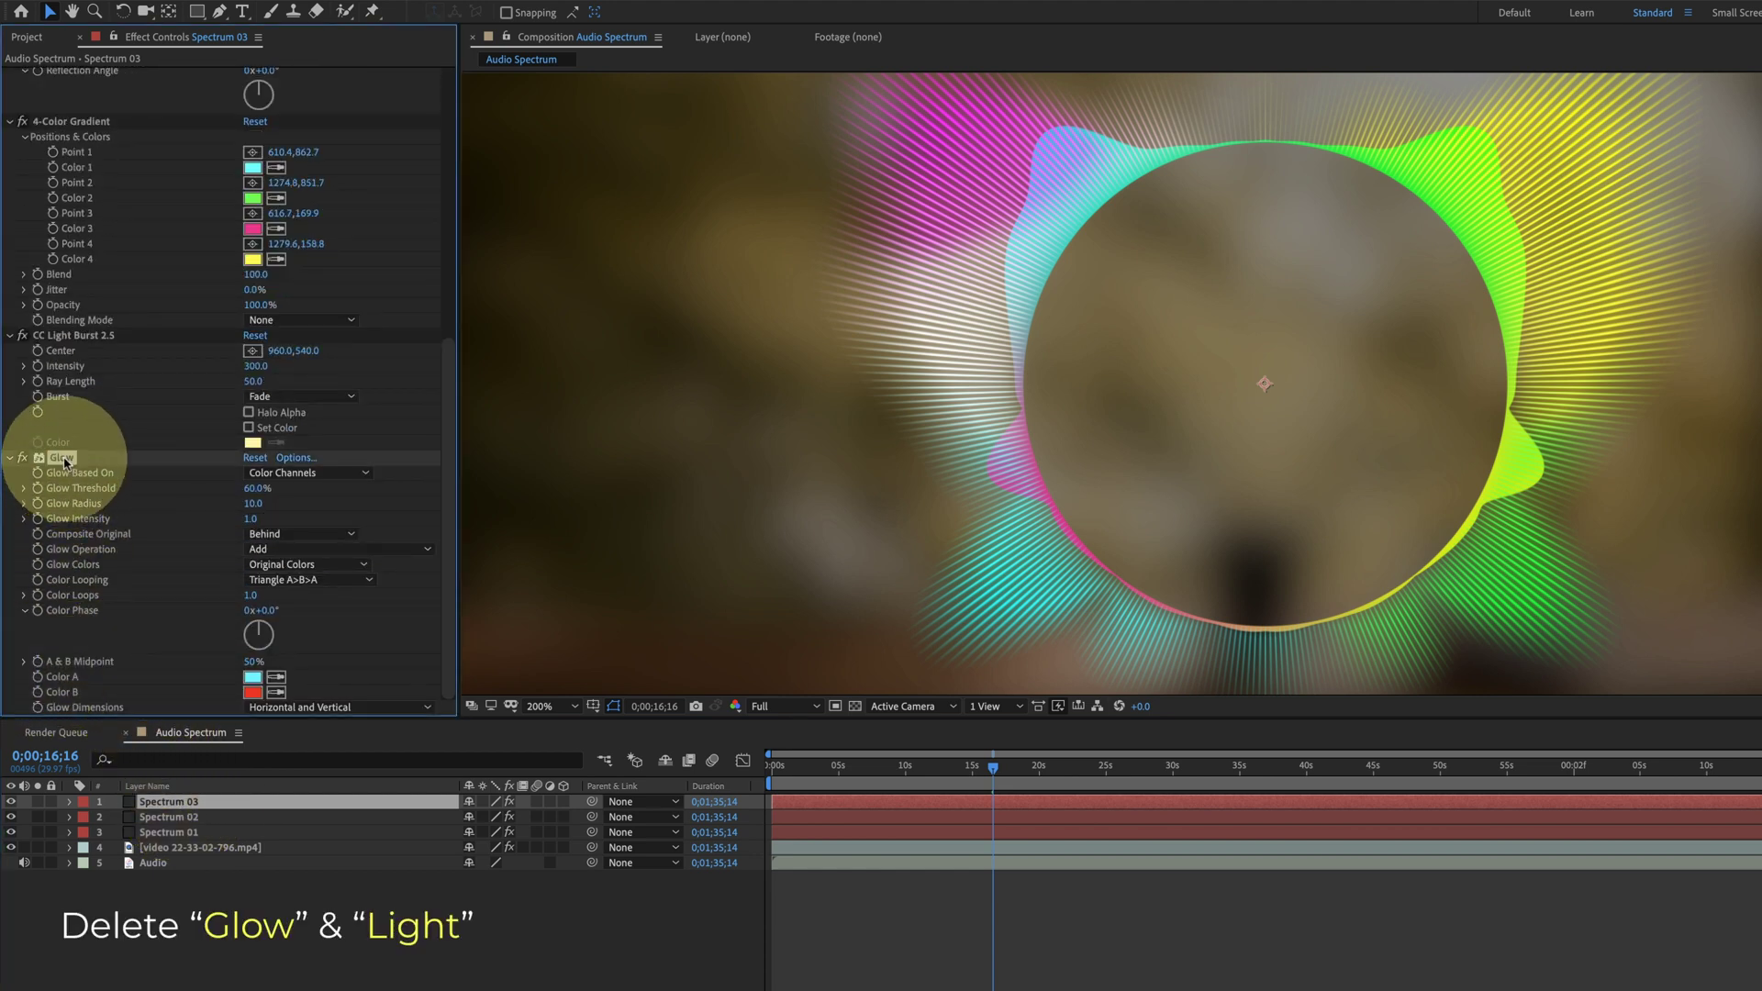
{"action": "scroll", "coordinate": [87, 487], "scroll_direction": "up", "scroll_amount": 5}
{"action": "scroll", "coordinate": [83, 603], "scroll_direction": "up", "scroll_amount": 2}
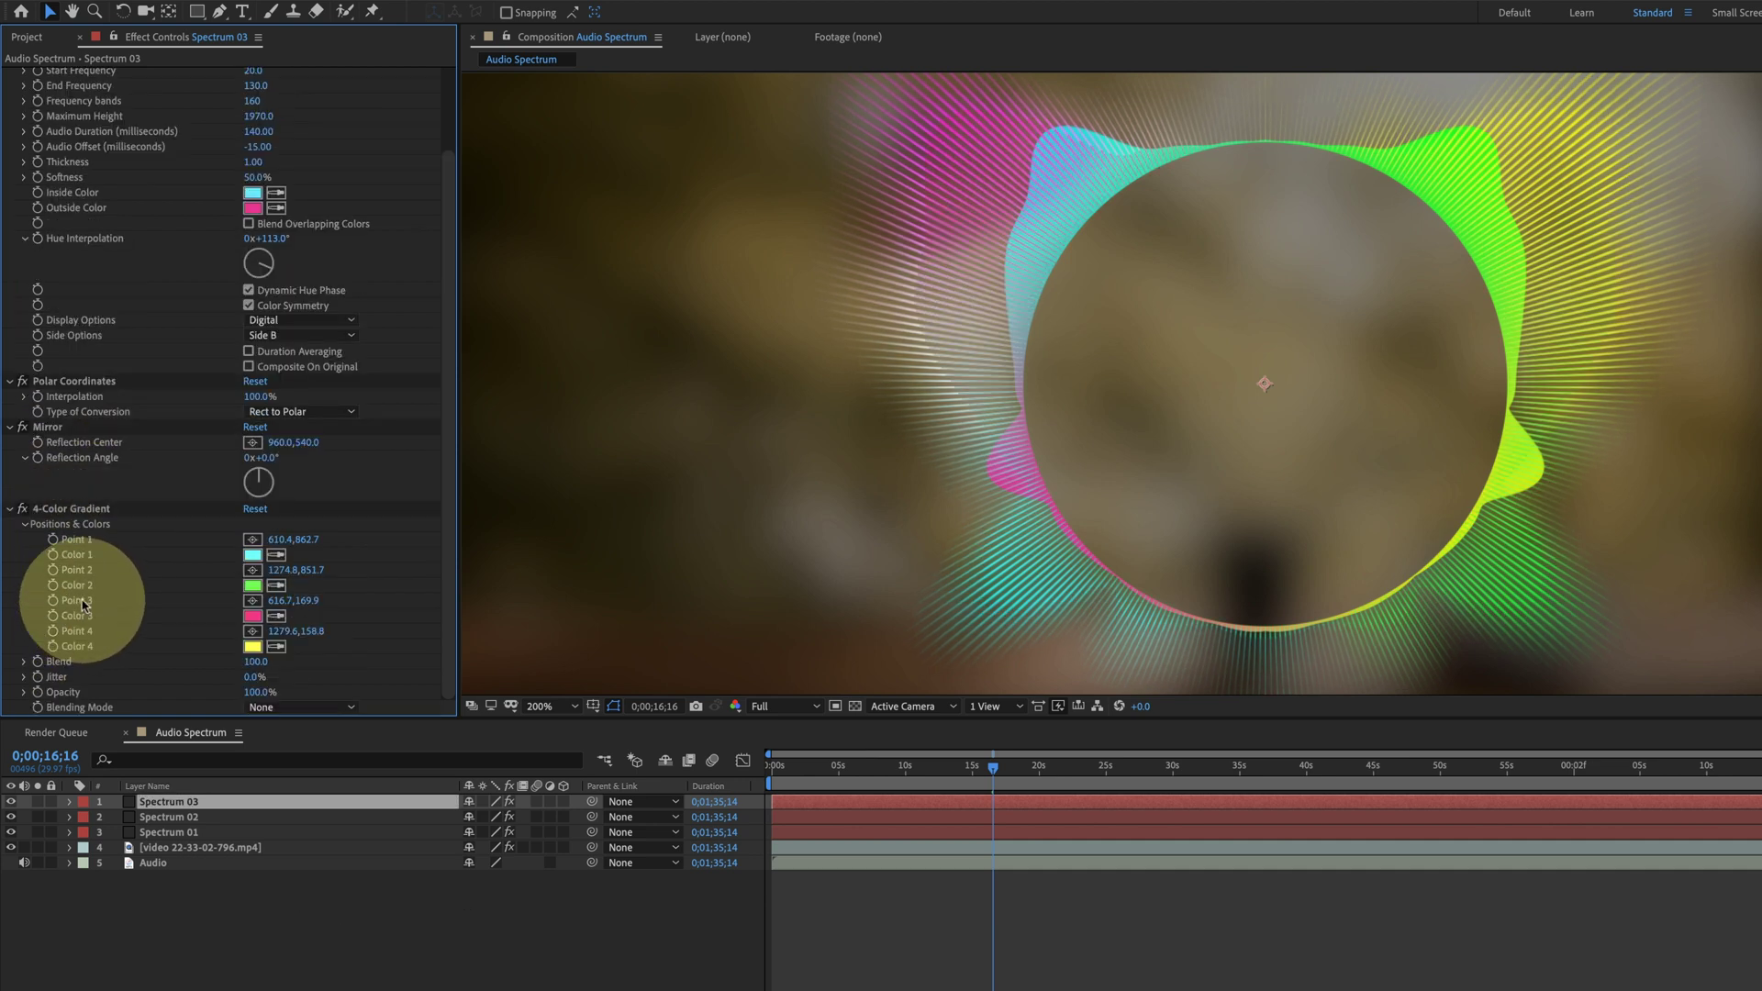
{"action": "scroll", "coordinate": [138, 580], "scroll_direction": "up", "scroll_amount": 1}
{"action": "scroll", "coordinate": [138, 578], "scroll_direction": "up", "scroll_amount": 1}
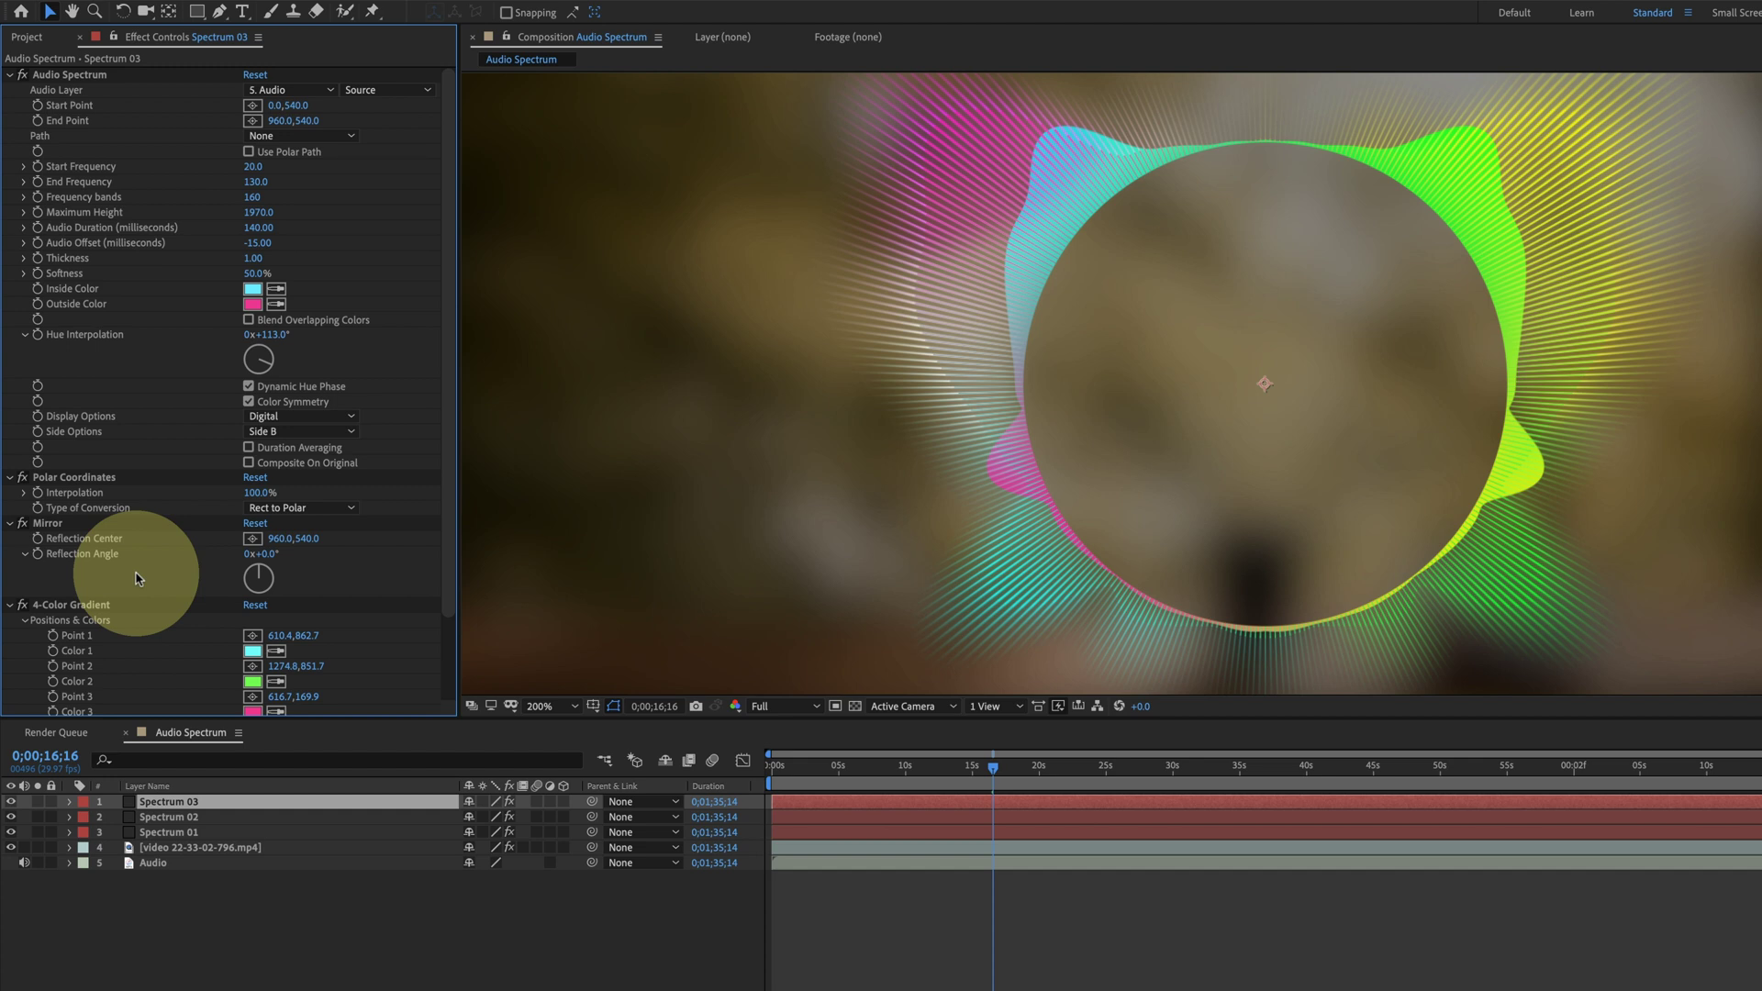
Set Spectrum 03's Display Options to Analog dots with Thickness 8.
{"action": "left_click", "coordinate": [289, 419]}
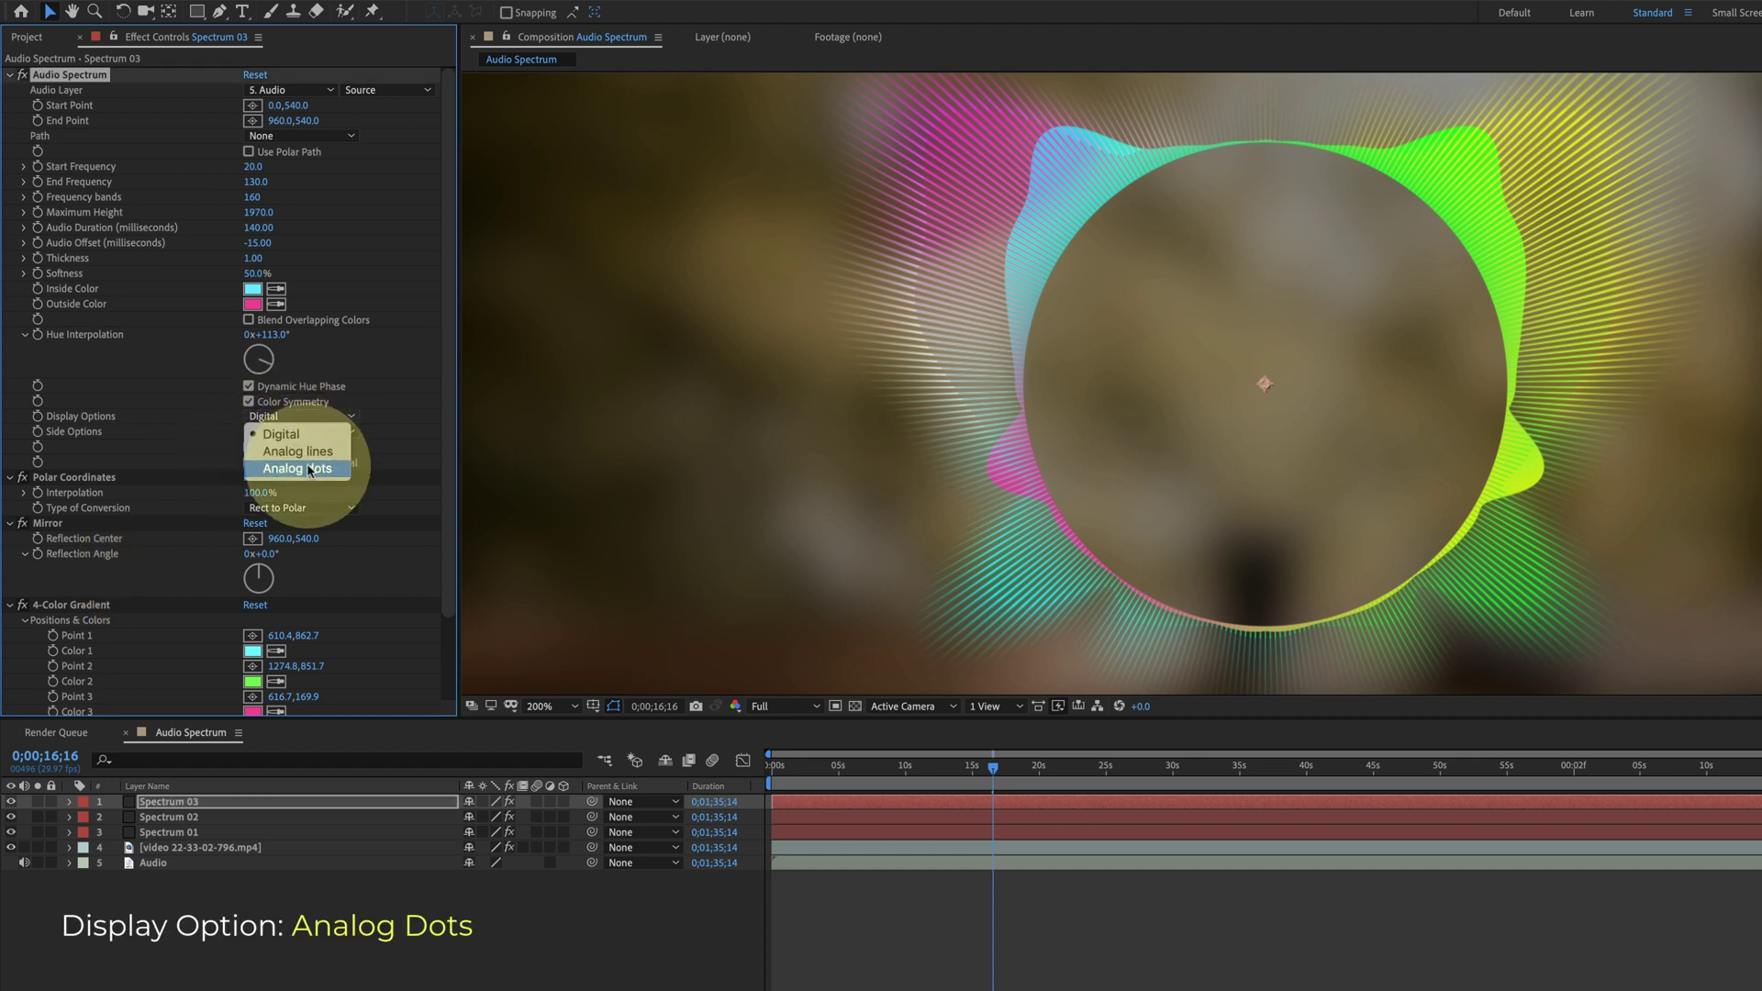
{"action": "left_click_drag", "start_coordinate": [253, 258], "coordinate": [262, 261]}
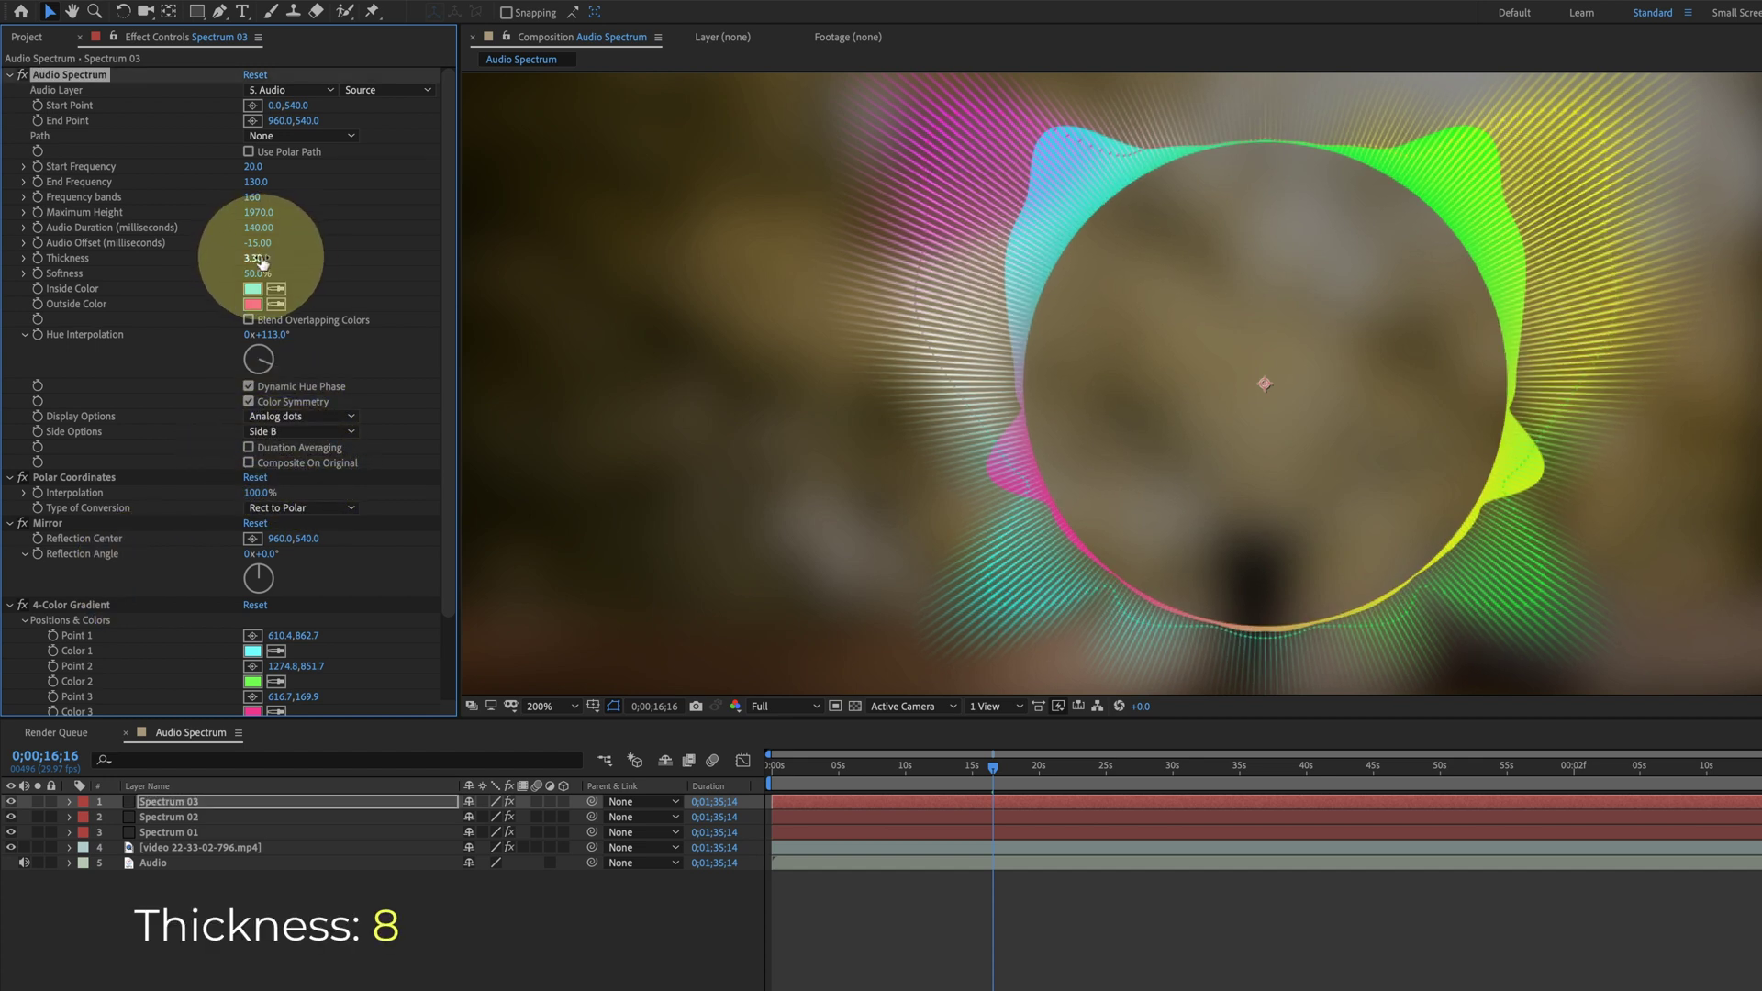
{"action": "type", "text": "8"}
{"action": "key", "text": "Return"}
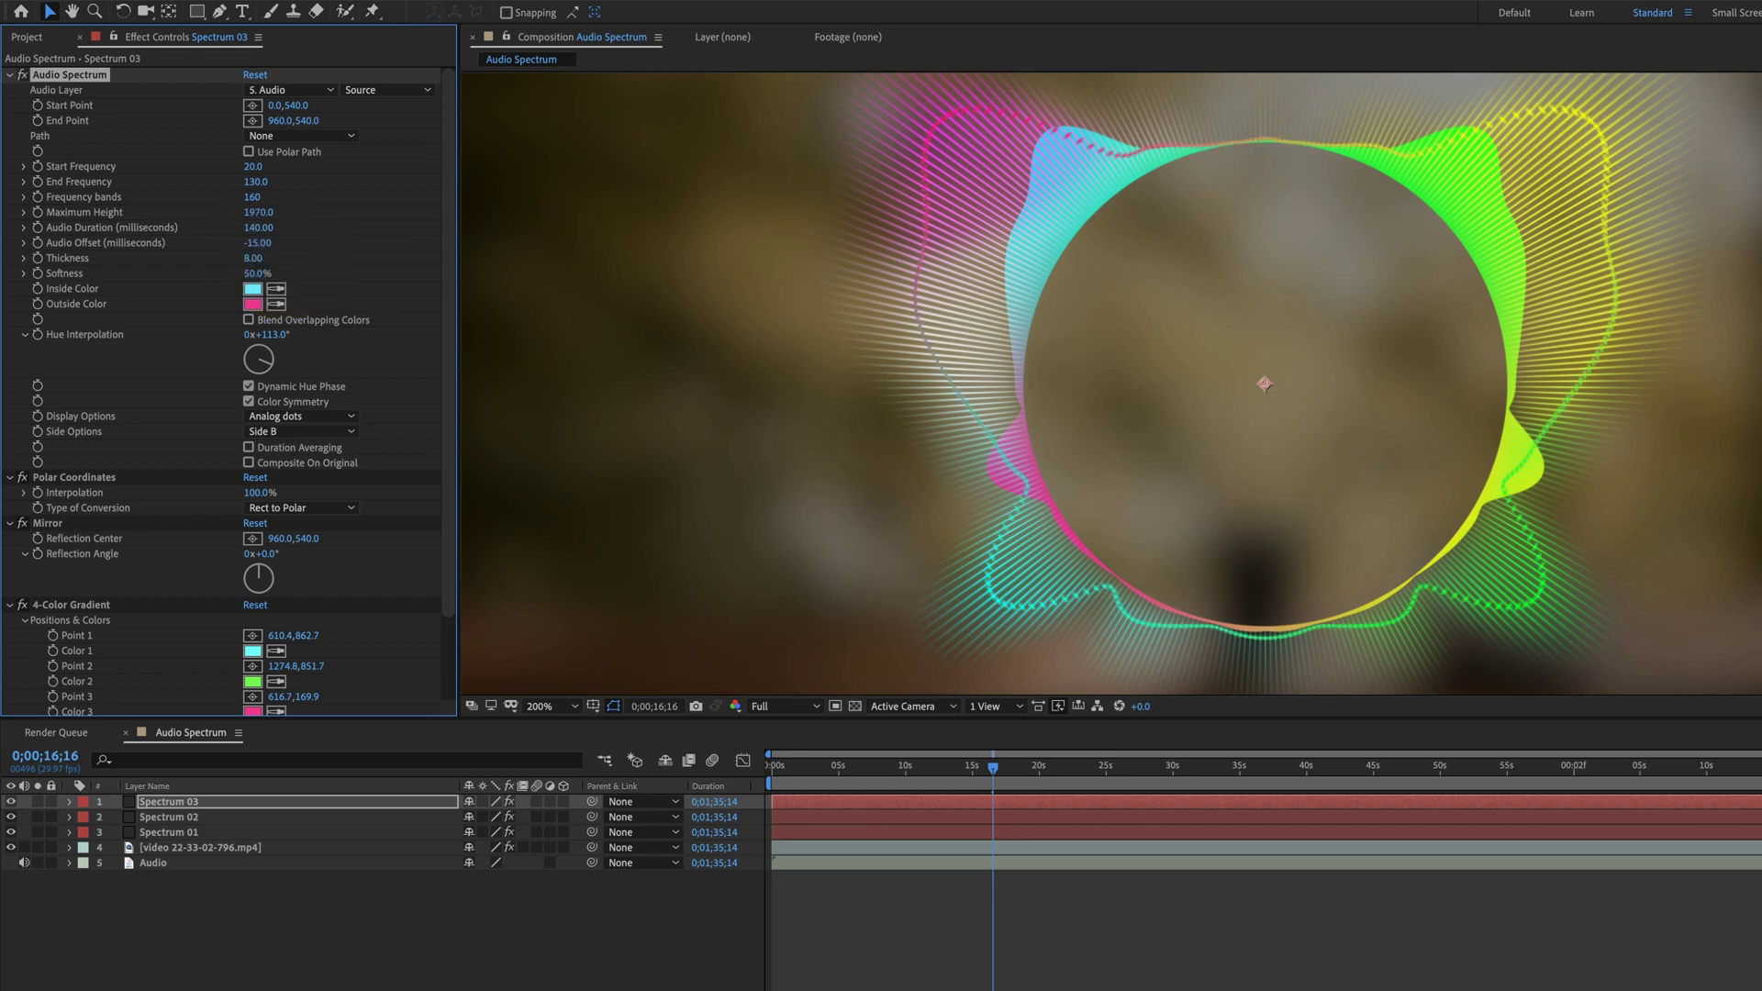
Change the gradient's third colour to yellow and fourth colour to purple.
{"action": "scroll", "coordinate": [204, 630], "scroll_direction": "down", "scroll_amount": 3}
{"action": "left_click", "coordinate": [252, 615]}
{"action": "left_click", "coordinate": [1086, 592]}
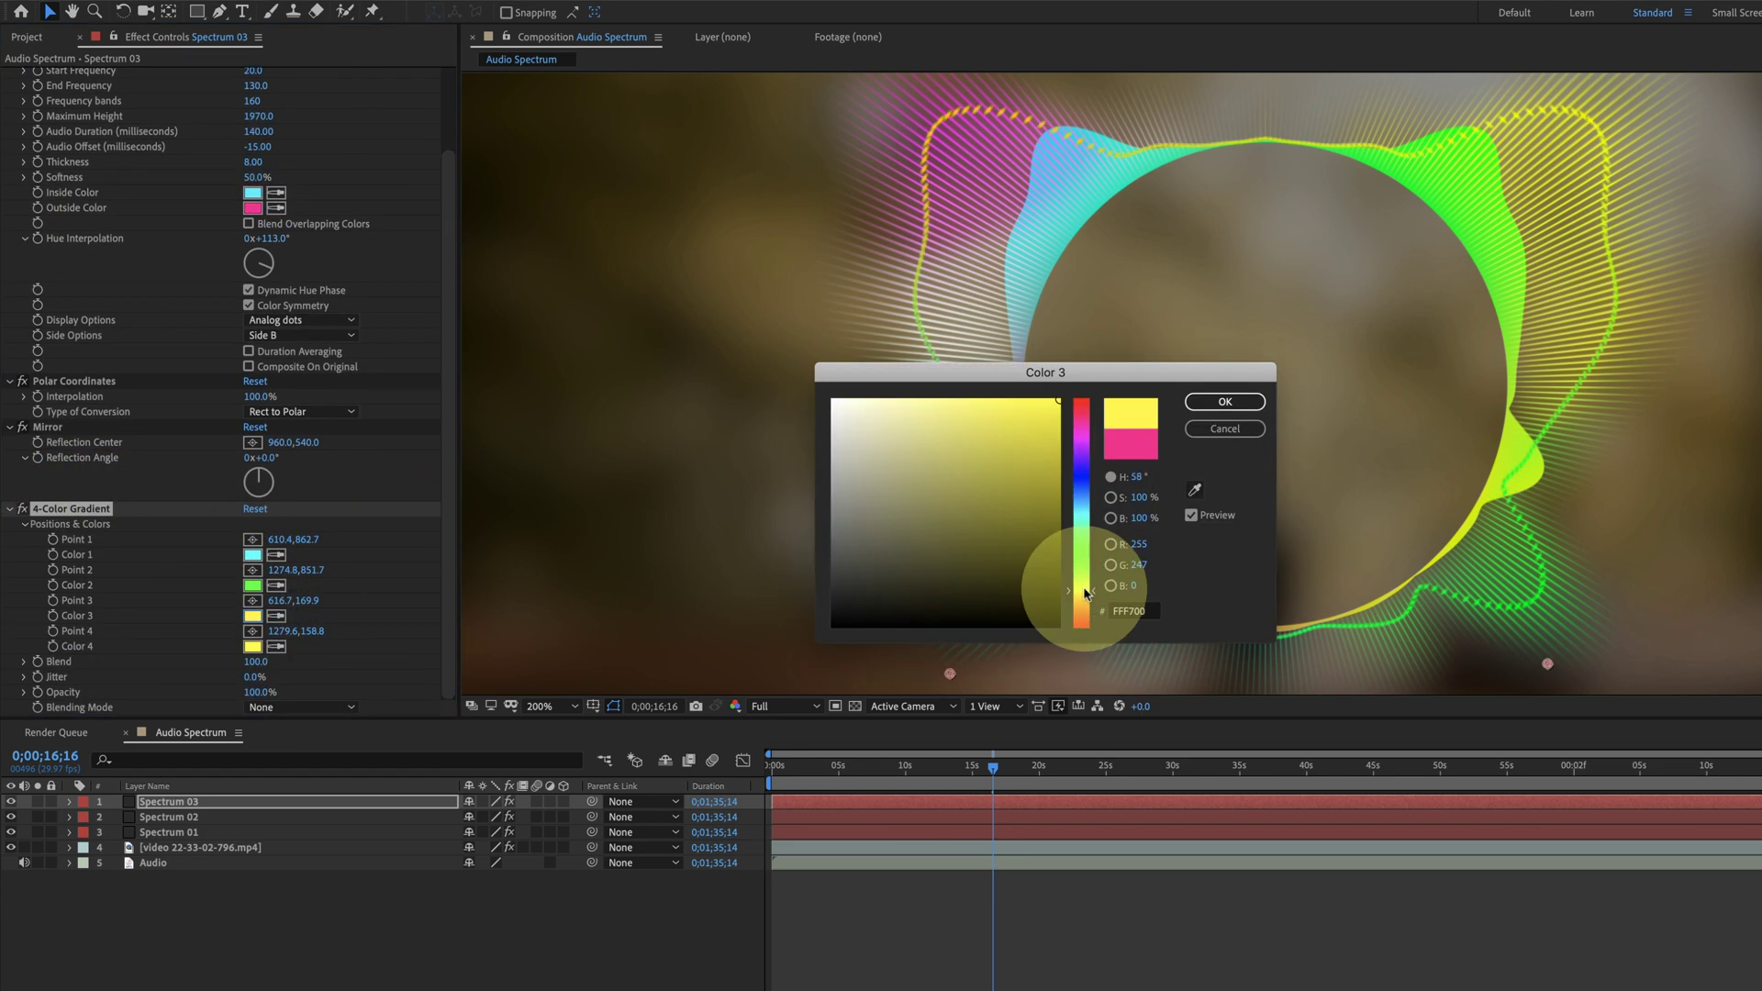
{"action": "left_click", "coordinate": [1225, 401]}
{"action": "left_click", "coordinate": [253, 646]}
{"action": "left_click", "coordinate": [1225, 401]}
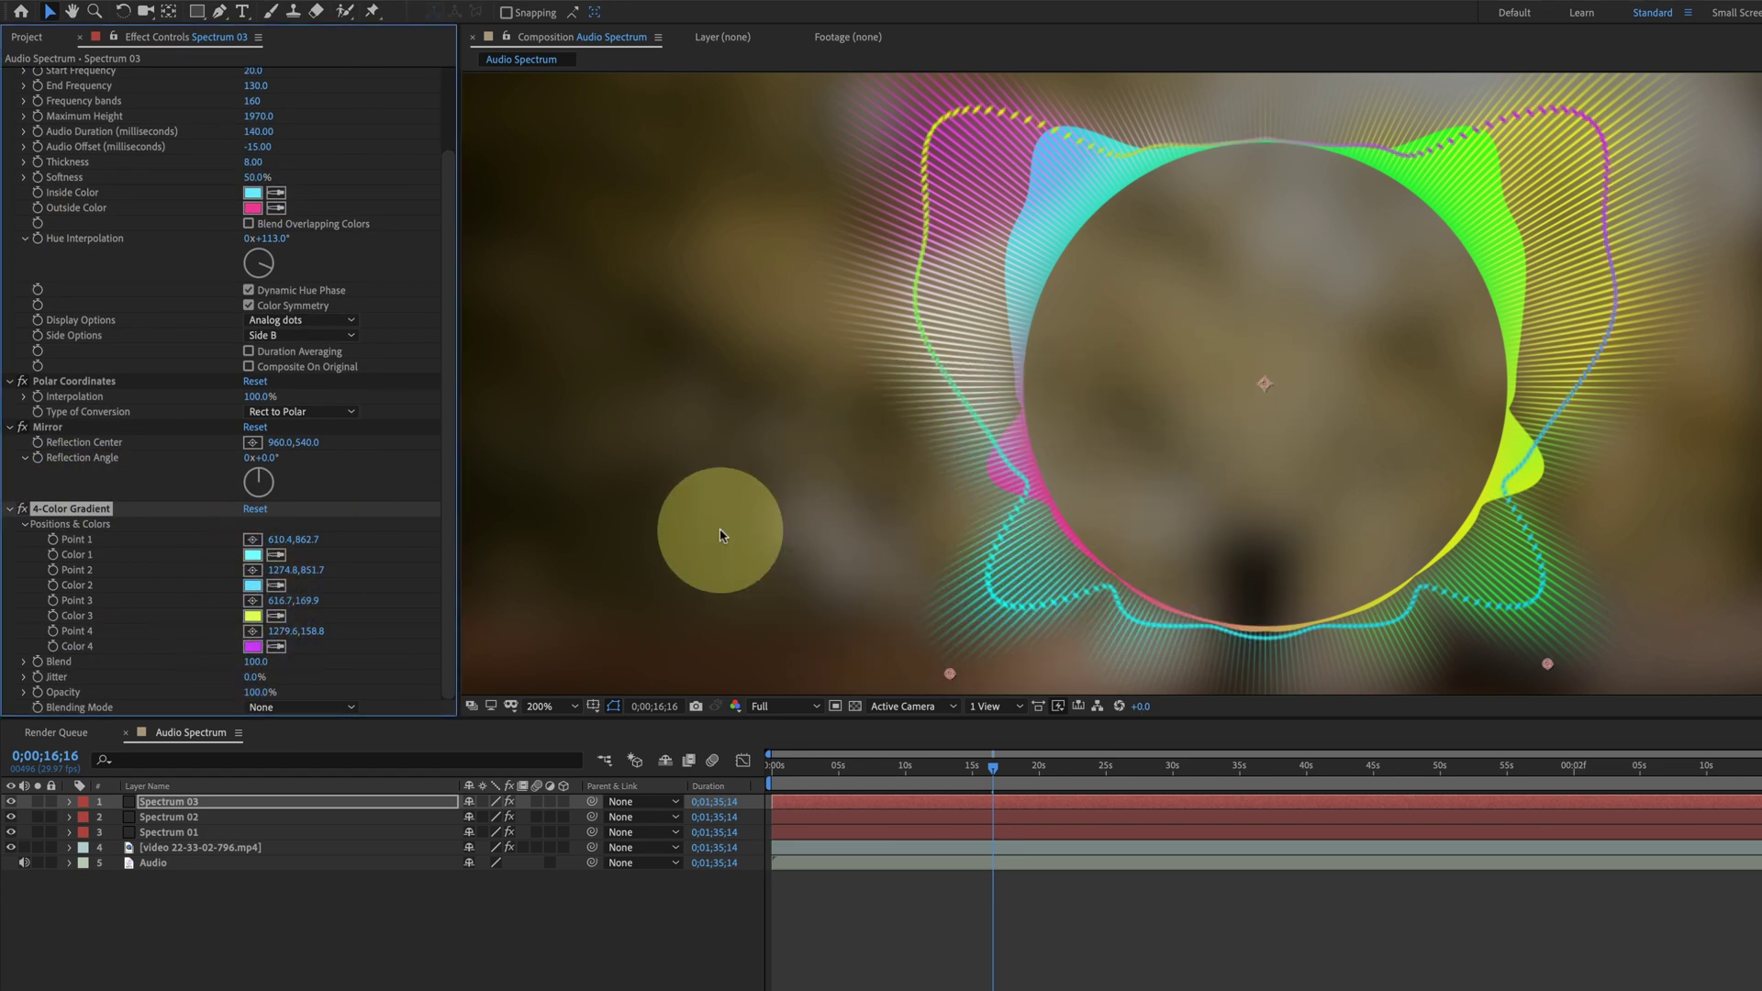
Raise Maximum Height to about 2230 and move Spectrum 01 to the top of the layer stack.
{"action": "scroll", "coordinate": [149, 441], "scroll_direction": "up", "scroll_amount": 3}
{"action": "left_click", "coordinate": [68, 74]}
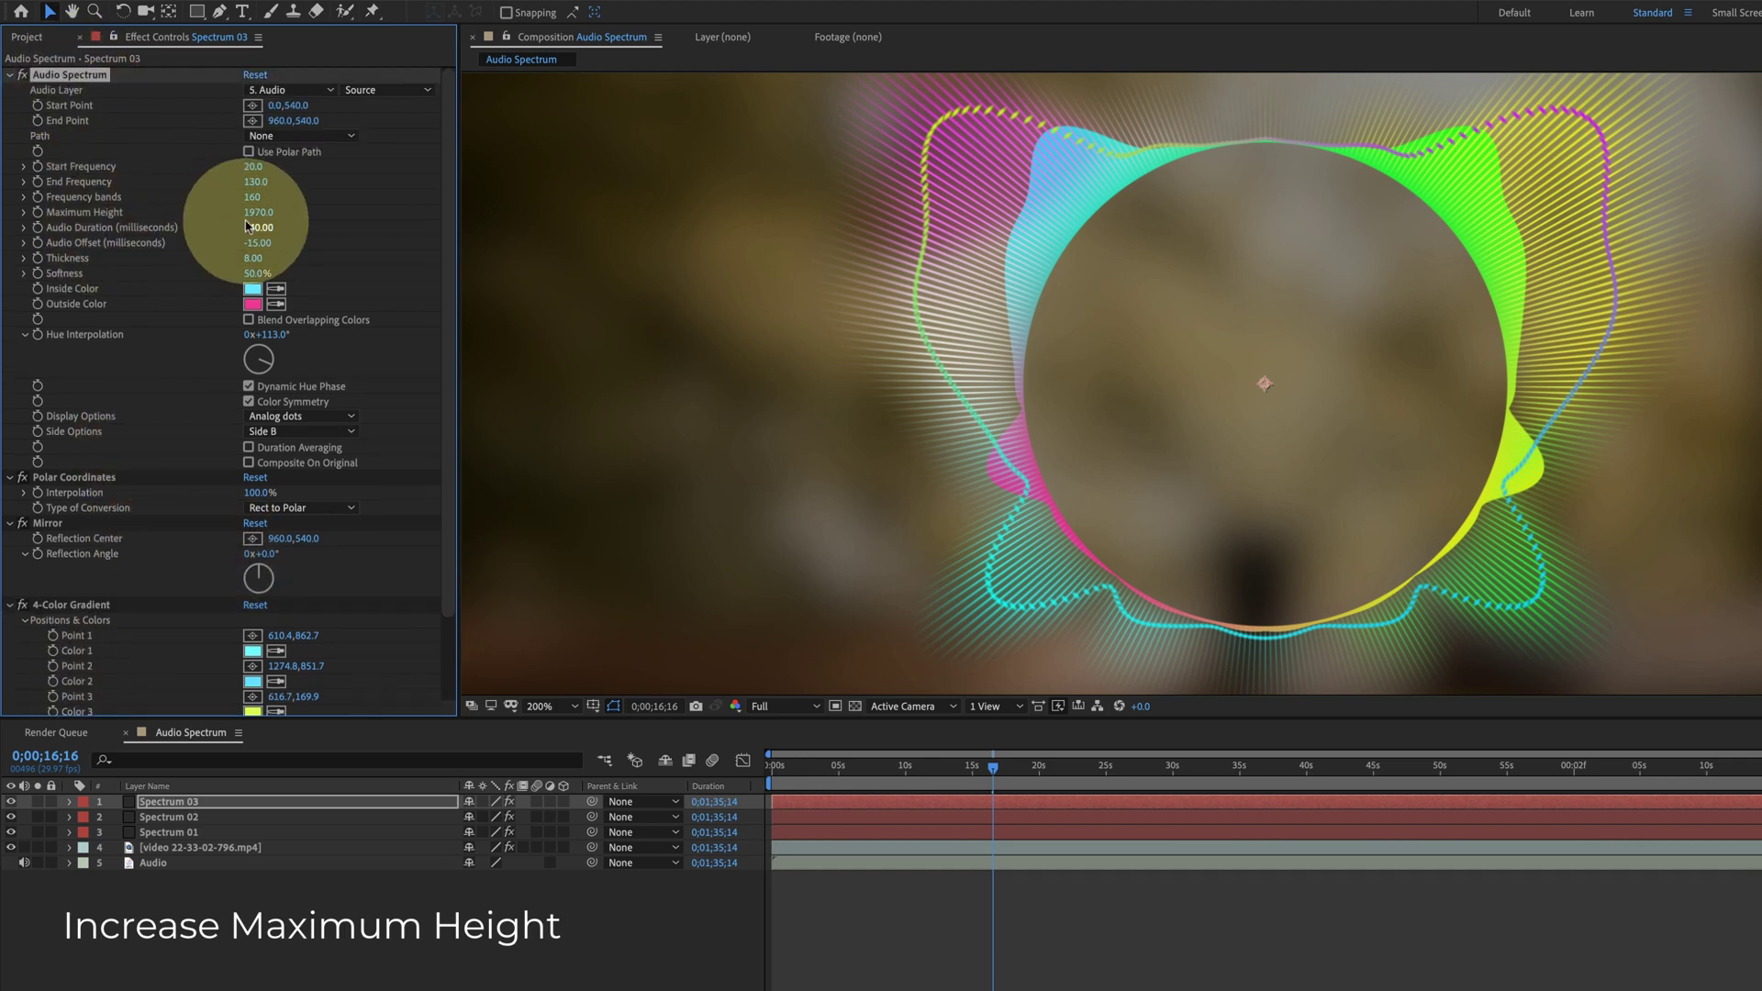
{"action": "left_click_drag", "start_coordinate": [254, 212], "coordinate": [312, 209]}
{"action": "left_click_drag", "start_coordinate": [174, 832], "coordinate": [180, 796]}
{"action": "left_click", "coordinate": [541, 706]}
{"action": "left_click", "coordinate": [551, 718]}
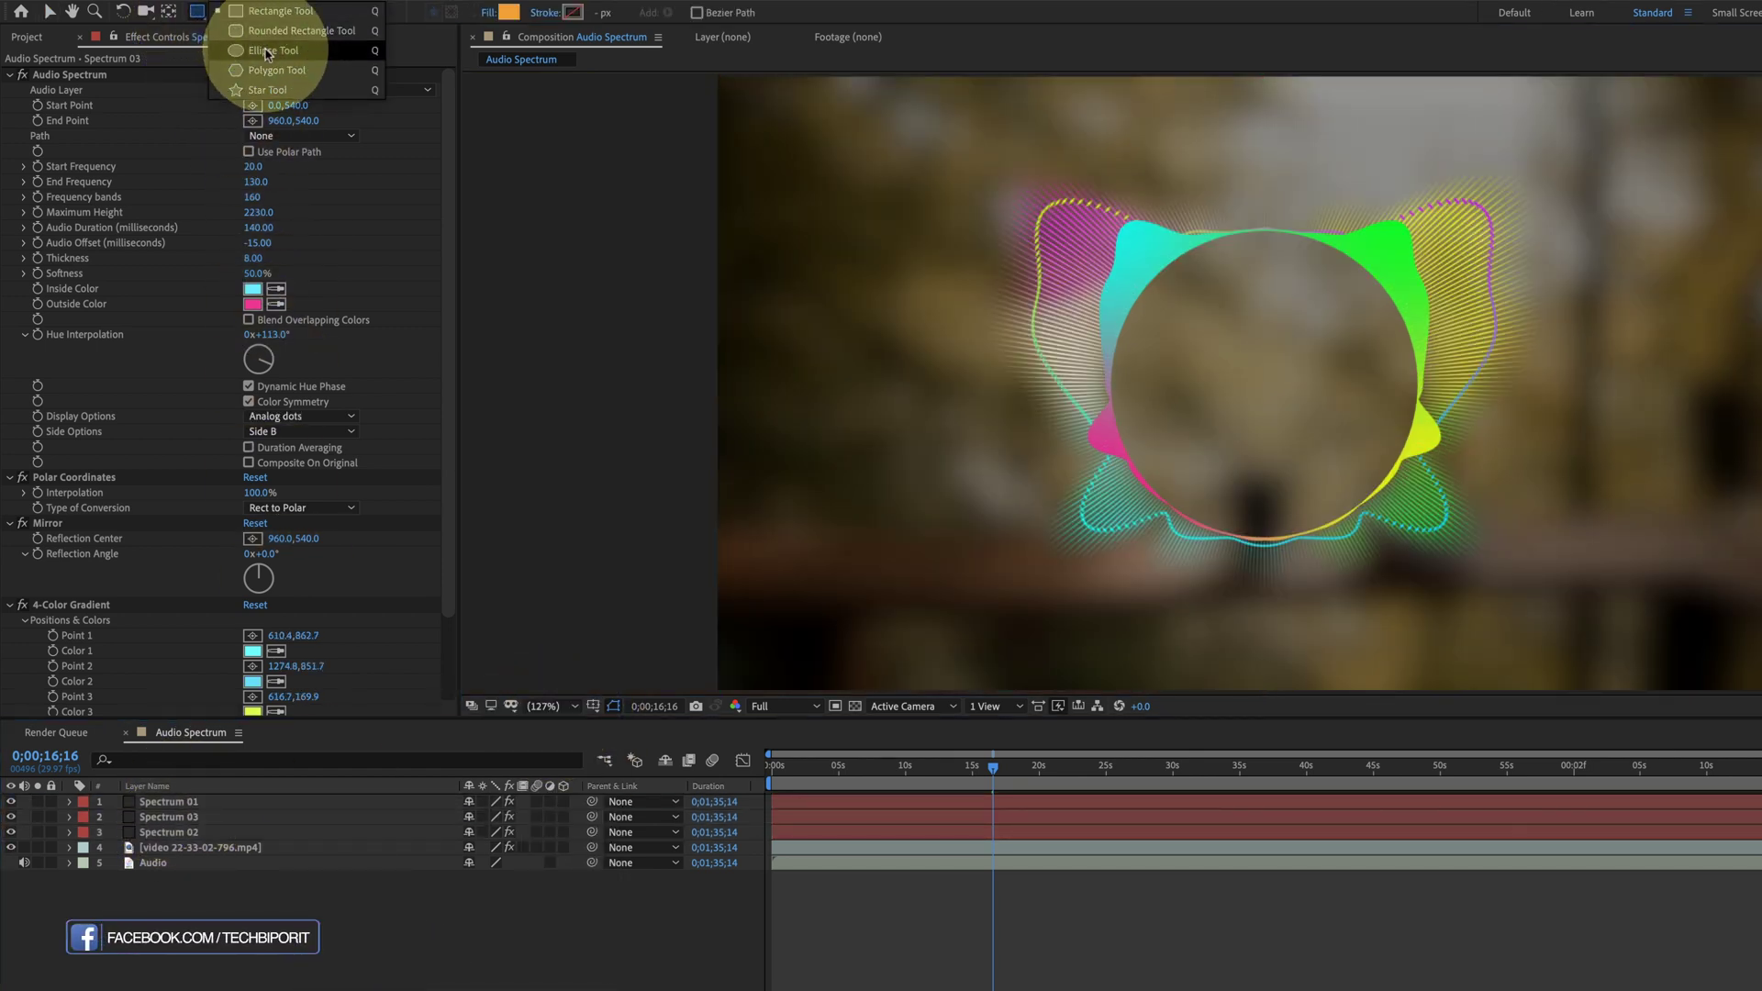
Draw a white-filled circle over the spectrum centre with the Ellipse Tool.
{"action": "left_click", "coordinate": [273, 50]}
{"action": "left_click", "coordinate": [507, 12]}
{"action": "left_click_drag", "start_coordinate": [886, 439], "coordinate": [747, 373]}
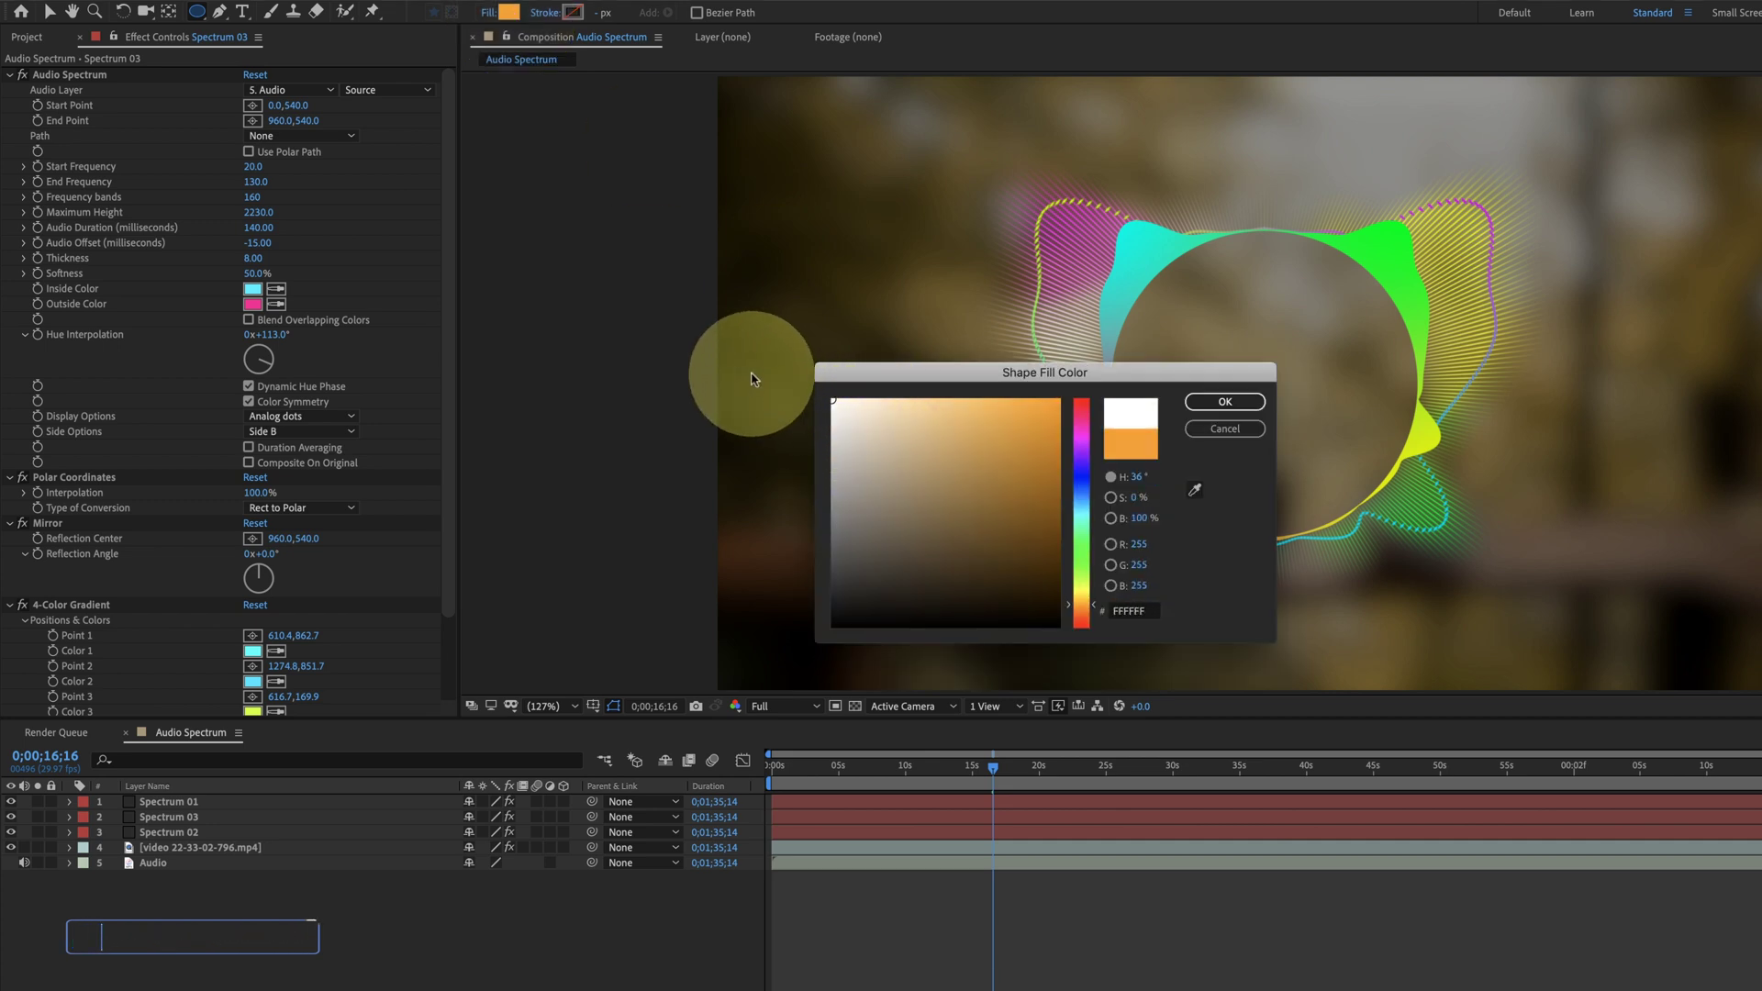
{"action": "left_click", "coordinate": [1225, 401]}
{"action": "mouse_move", "coordinate": [1252, 384]}
{"action": "left_mouse_down"}
{"action": "mouse_move", "coordinate": [1409, 480]}
{"action": "mouse_move", "coordinate": [1405, 537]}
{"action": "left_mouse_up"}
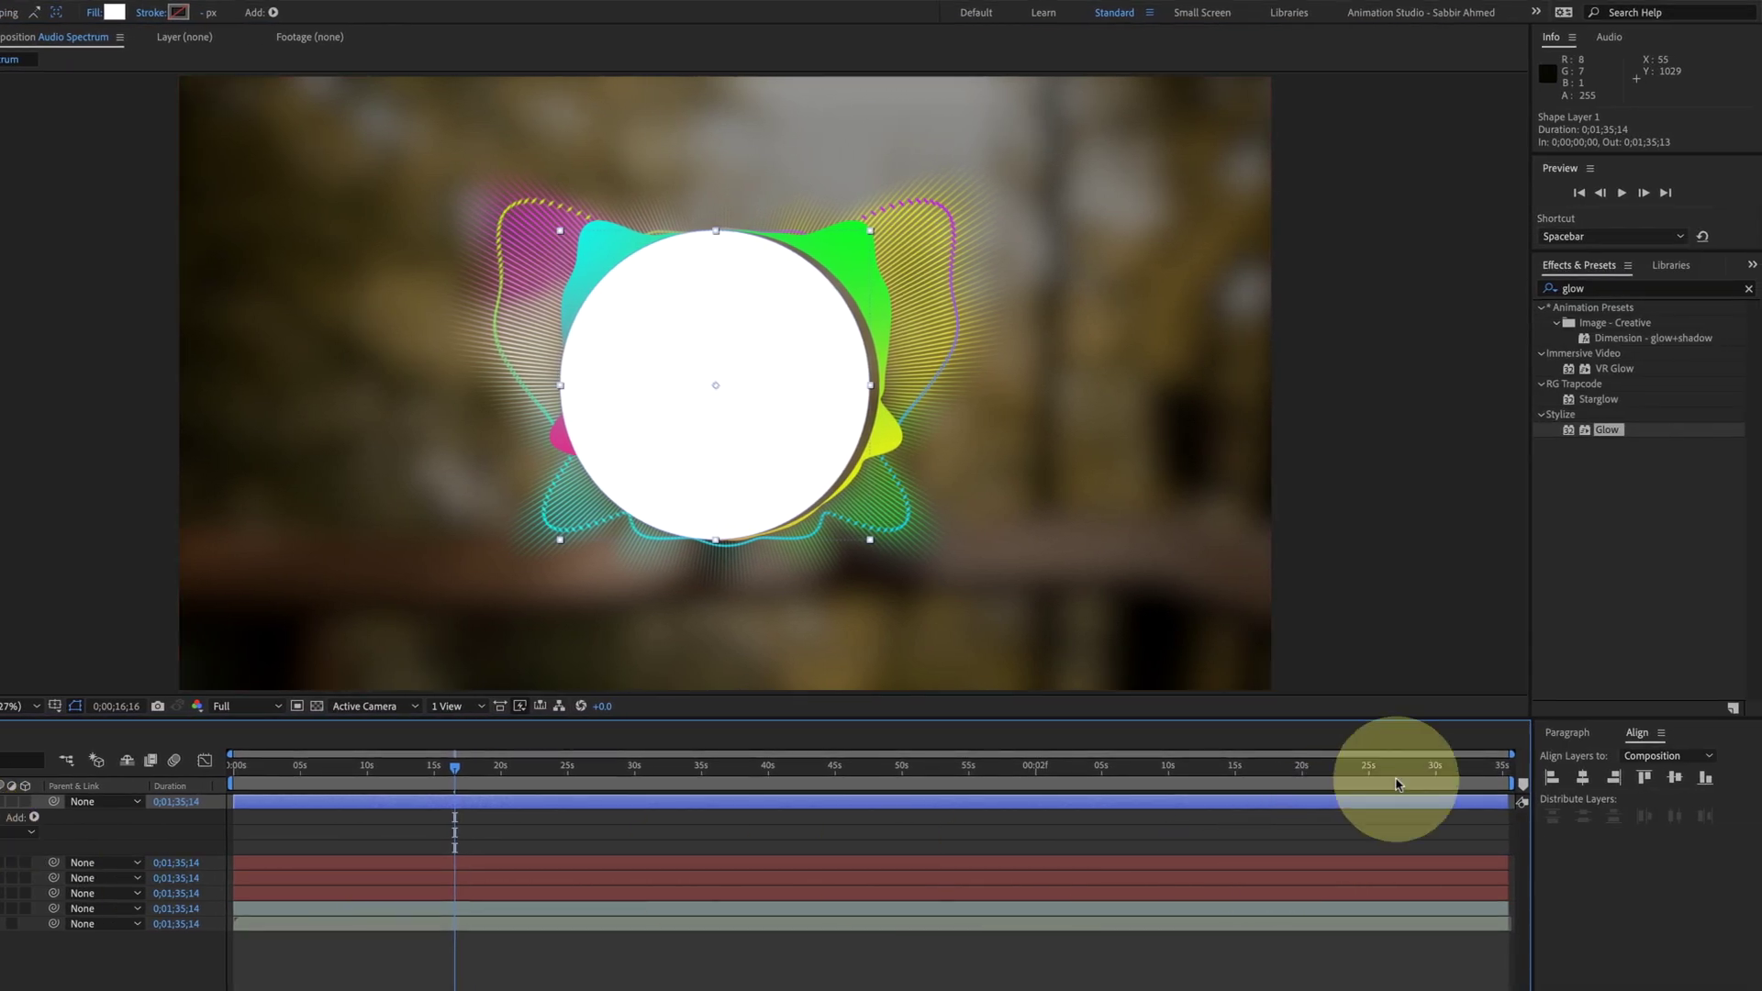
Centre the circle in the composition and resize it to sit inside the ring.
{"action": "left_click", "coordinate": [1582, 778]}
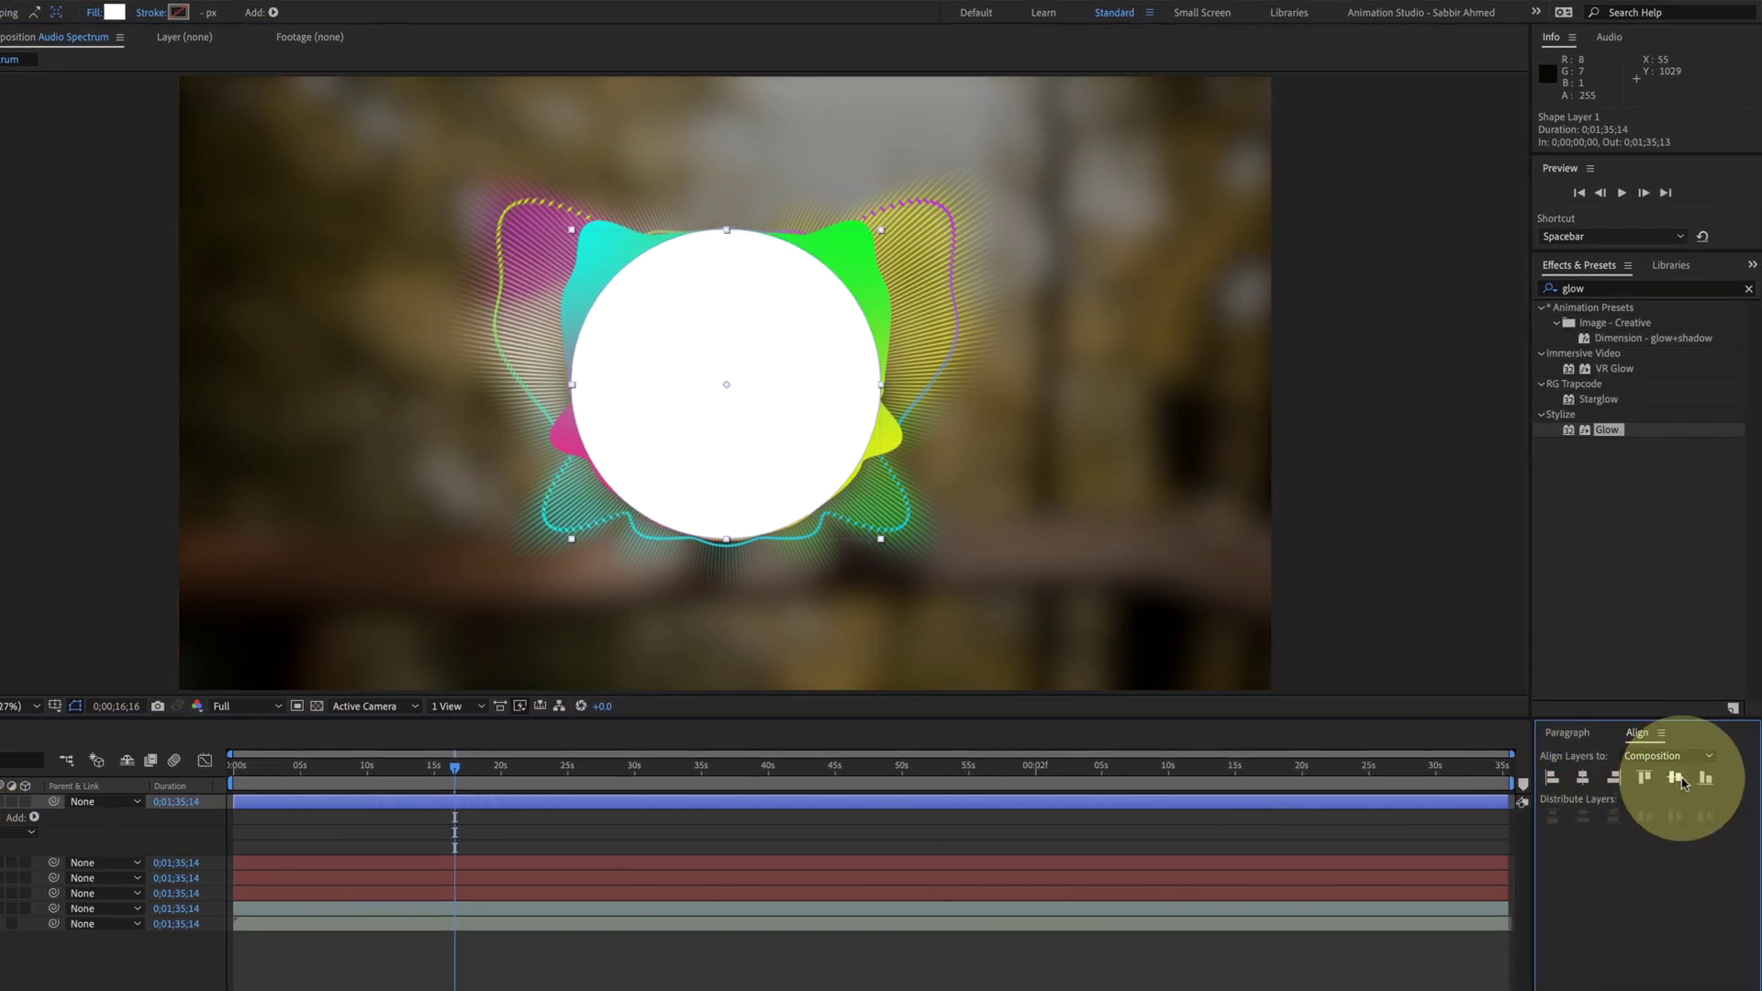
{"action": "scroll", "coordinate": [884, 409], "scroll_direction": "up", "scroll_amount": 2}
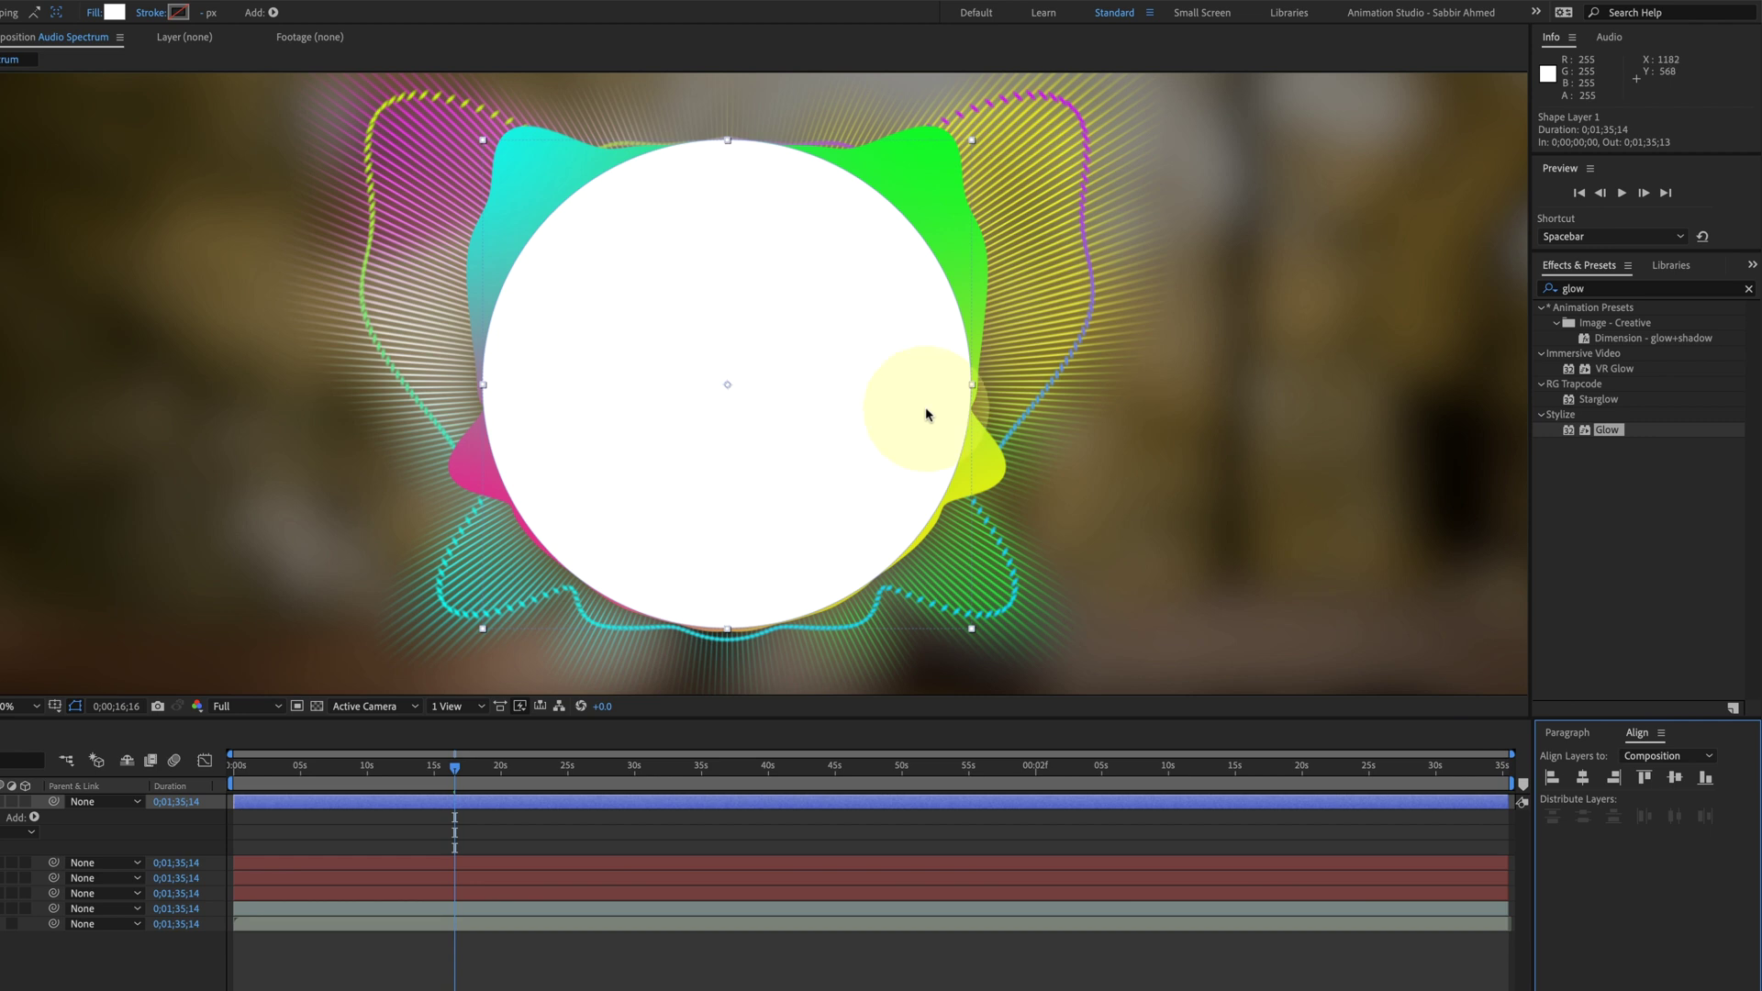
{"action": "key", "text": "ctrl+z"}
{"action": "left_click_drag", "start_coordinate": [956, 167], "coordinate": [969, 189]}
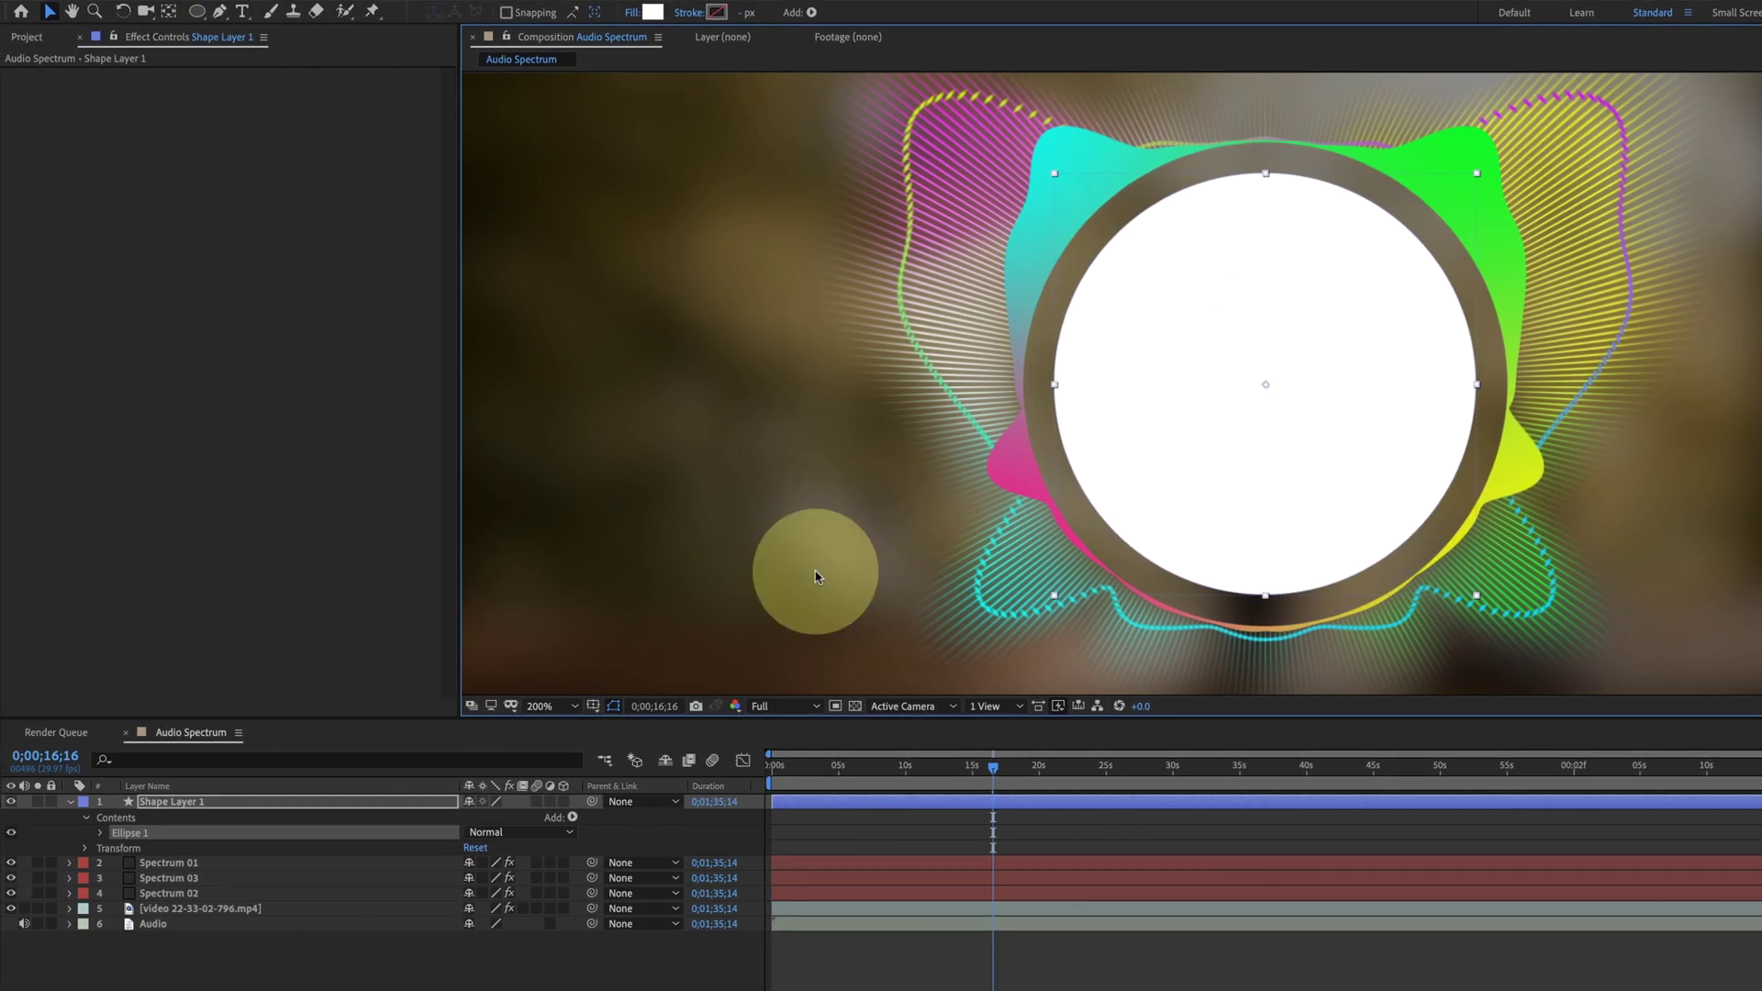
Rename the white disc shape layer to 'logo bg'.
{"action": "left_click", "coordinate": [165, 801]}
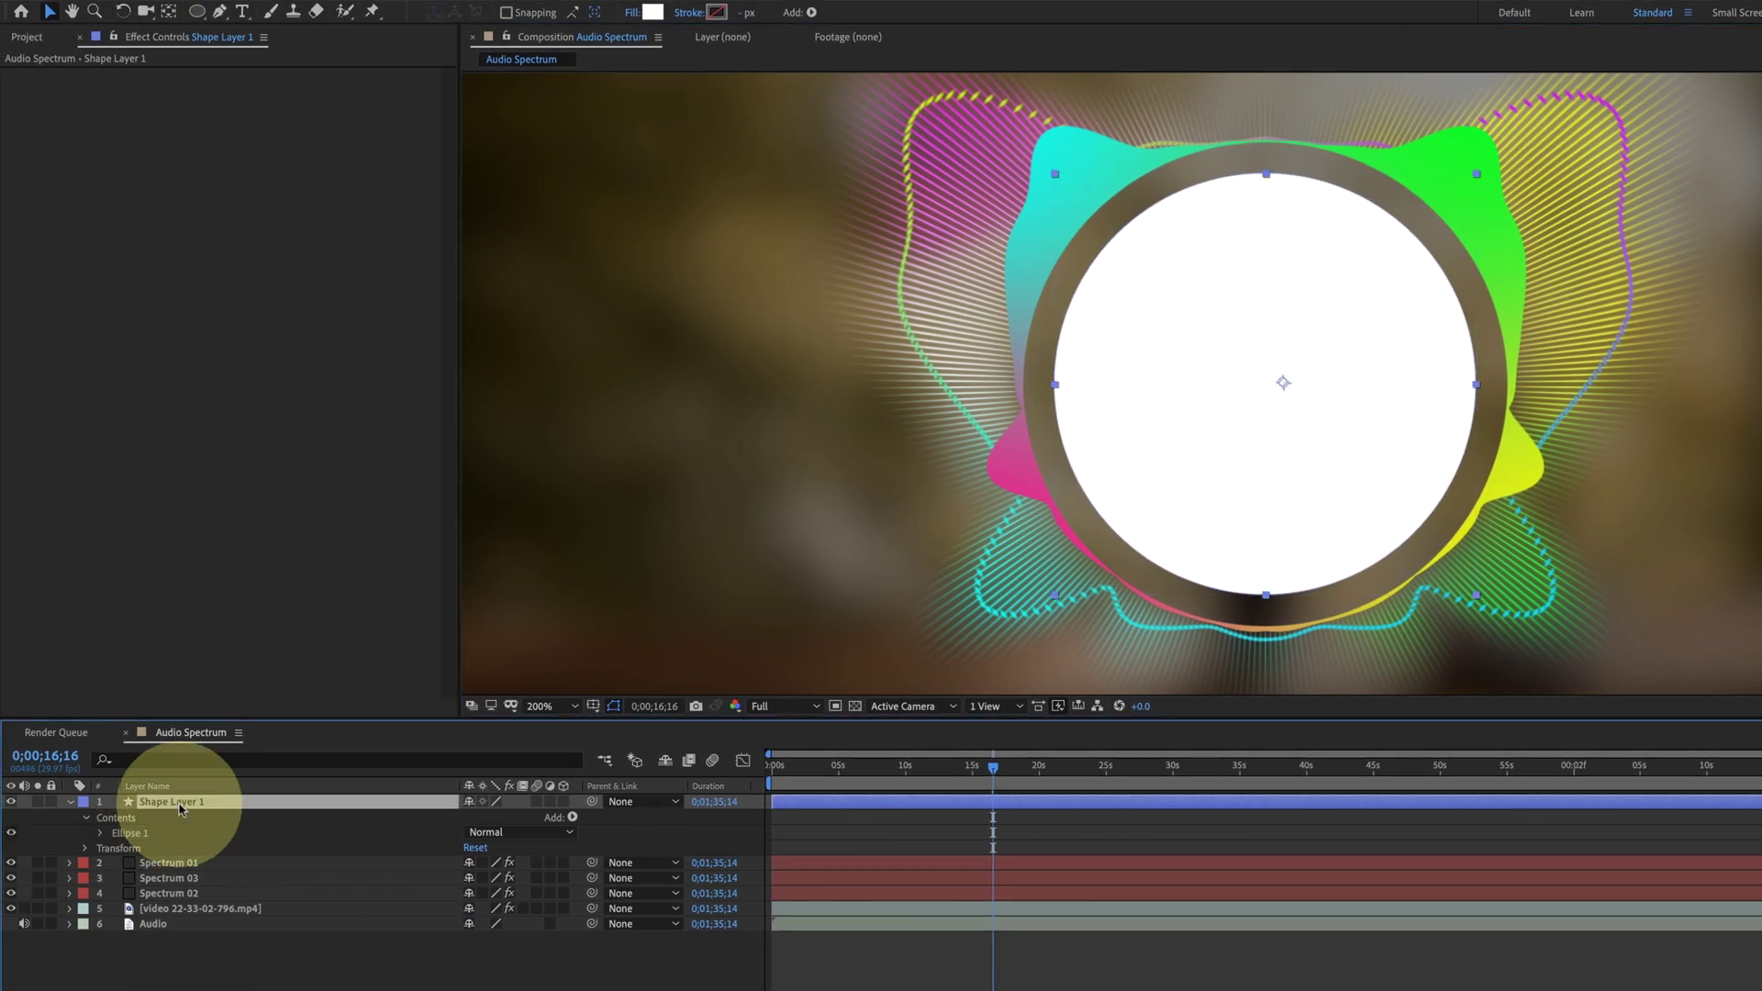
{"action": "key", "text": "Return"}
{"action": "type", "text": "logo bg"}
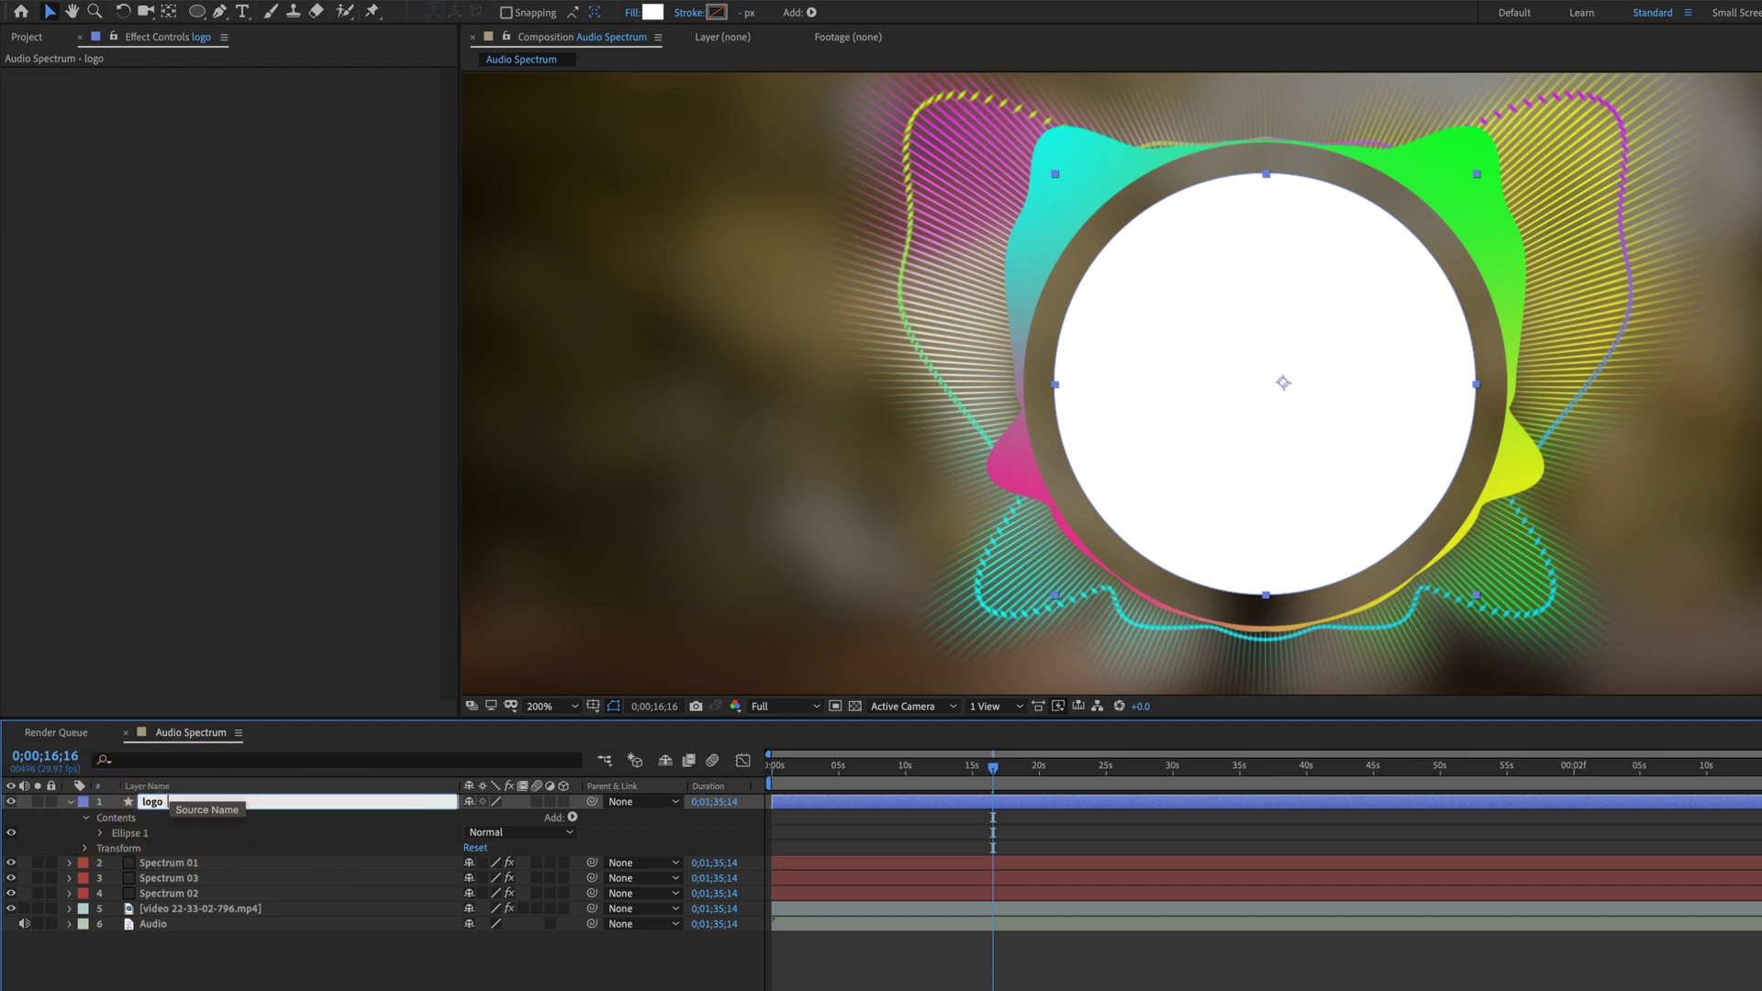
{"action": "key", "text": "Return"}
Place TB Logo v2.0 Gray.png in the composition, scaled to 5.6% inside the disc.
{"action": "left_click", "coordinate": [19, 36]}
{"action": "left_click_drag", "start_coordinate": [82, 250], "coordinate": [1207, 394]}
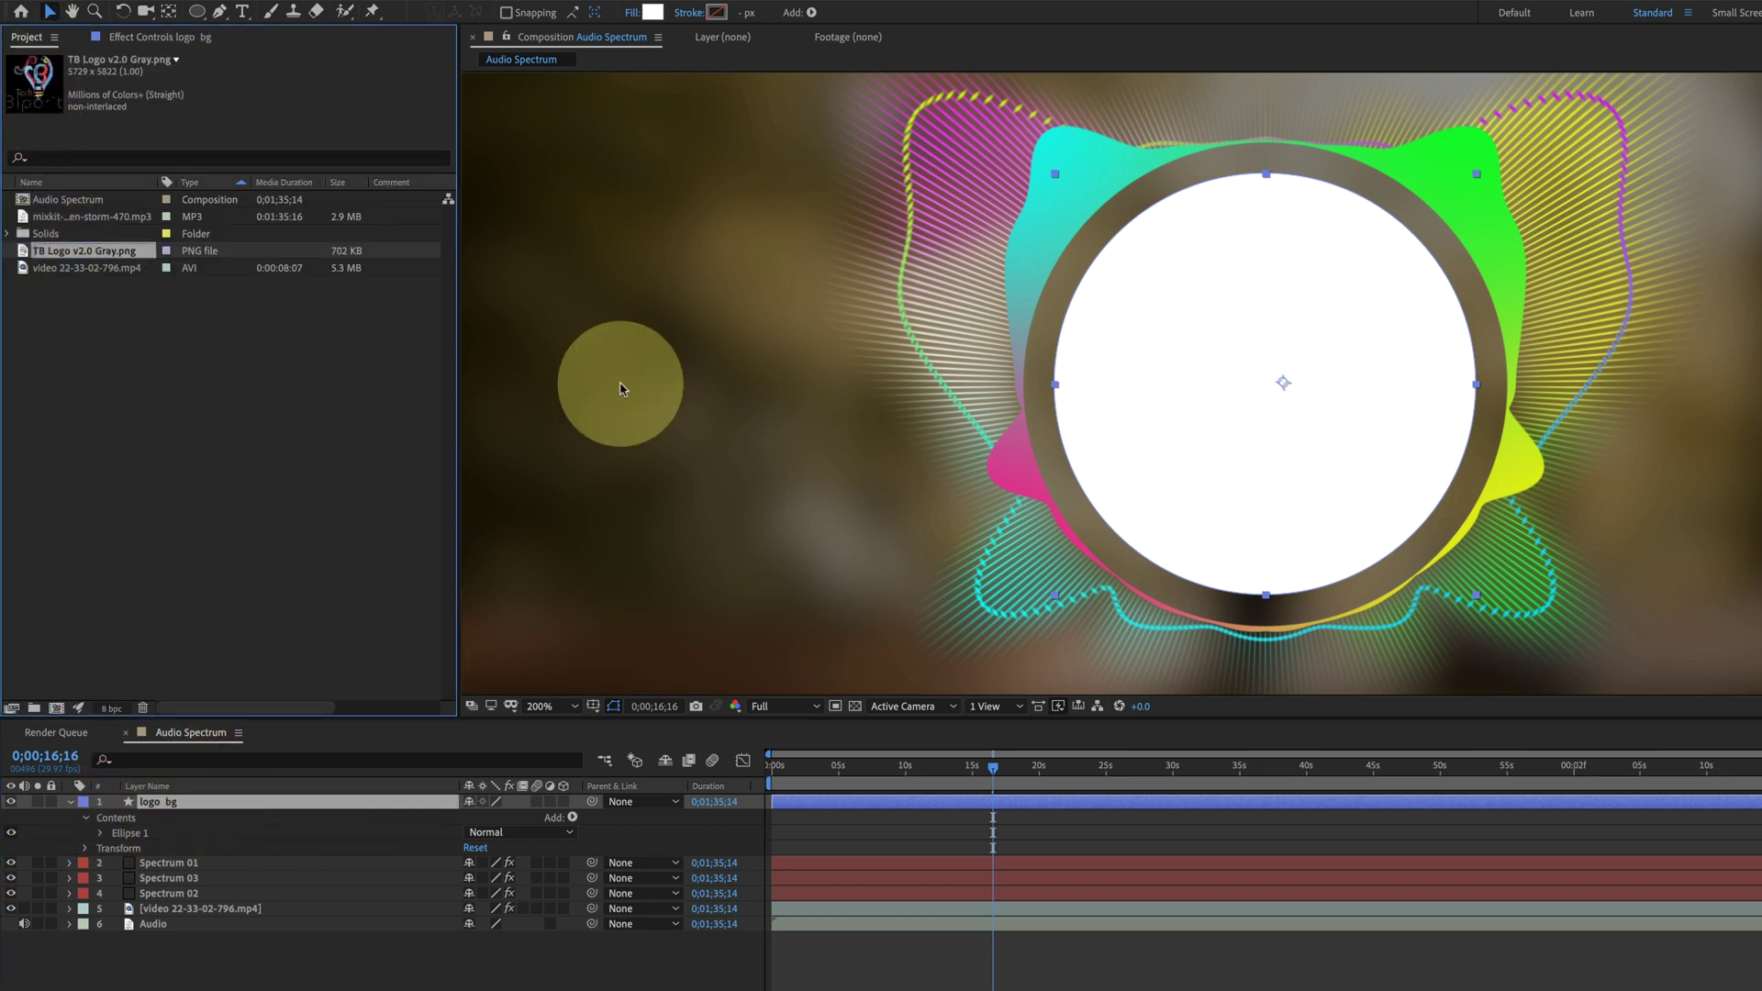
{"action": "key", "text": "s"}
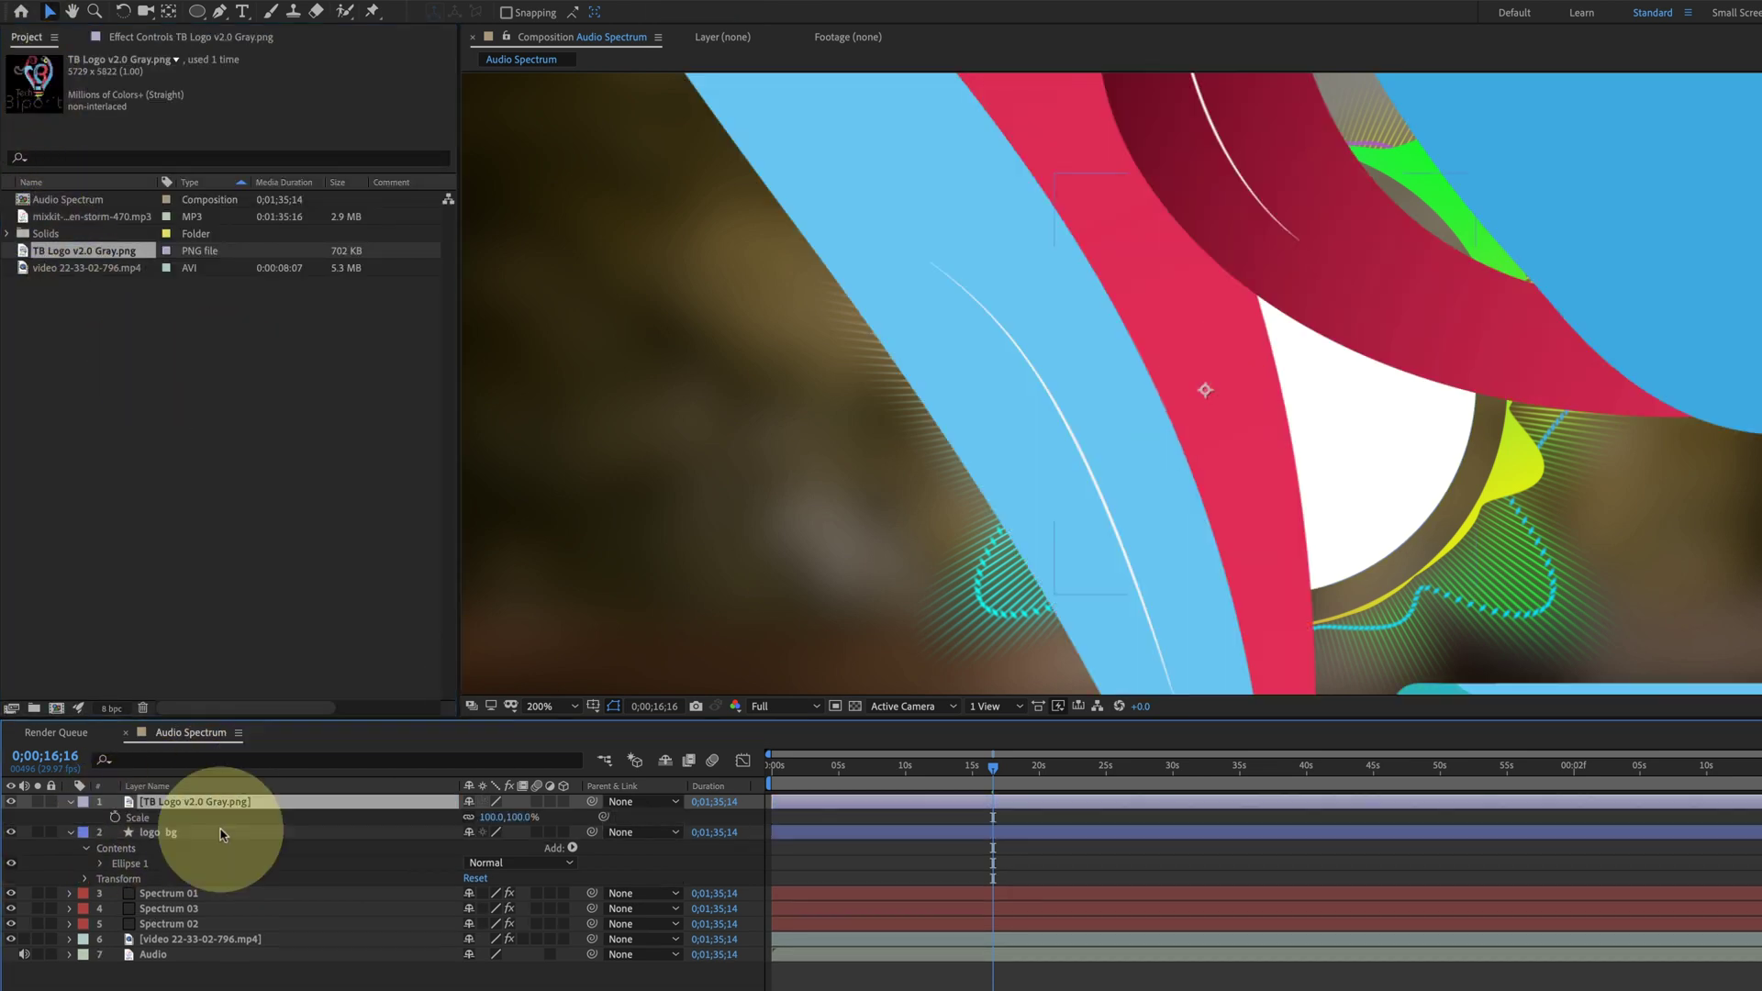
{"action": "left_click_drag", "start_coordinate": [495, 817], "coordinate": [394, 817]}
{"action": "left_click_drag", "start_coordinate": [1261, 445], "coordinate": [1244, 498]}
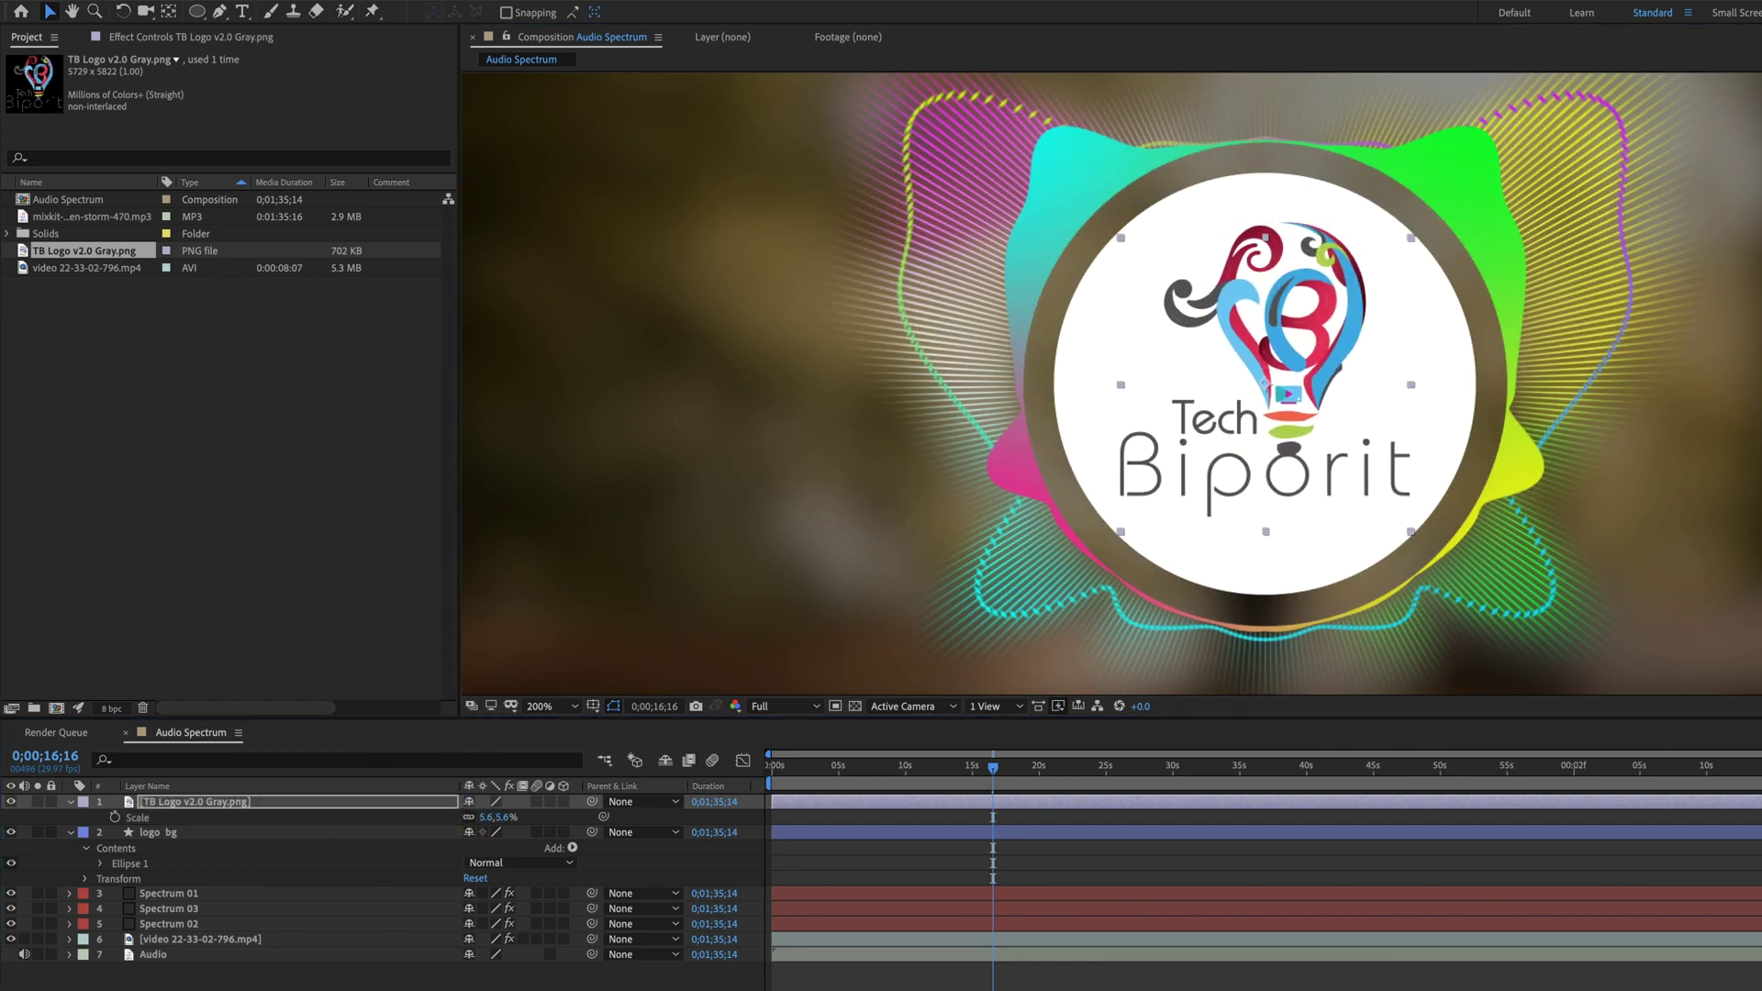
{"action": "left_click", "coordinate": [128, 862]}
Duplicate Ellipse 1 in the logo bg layer as Ellipse 2.
{"action": "left_click", "coordinate": [1476, 176]}
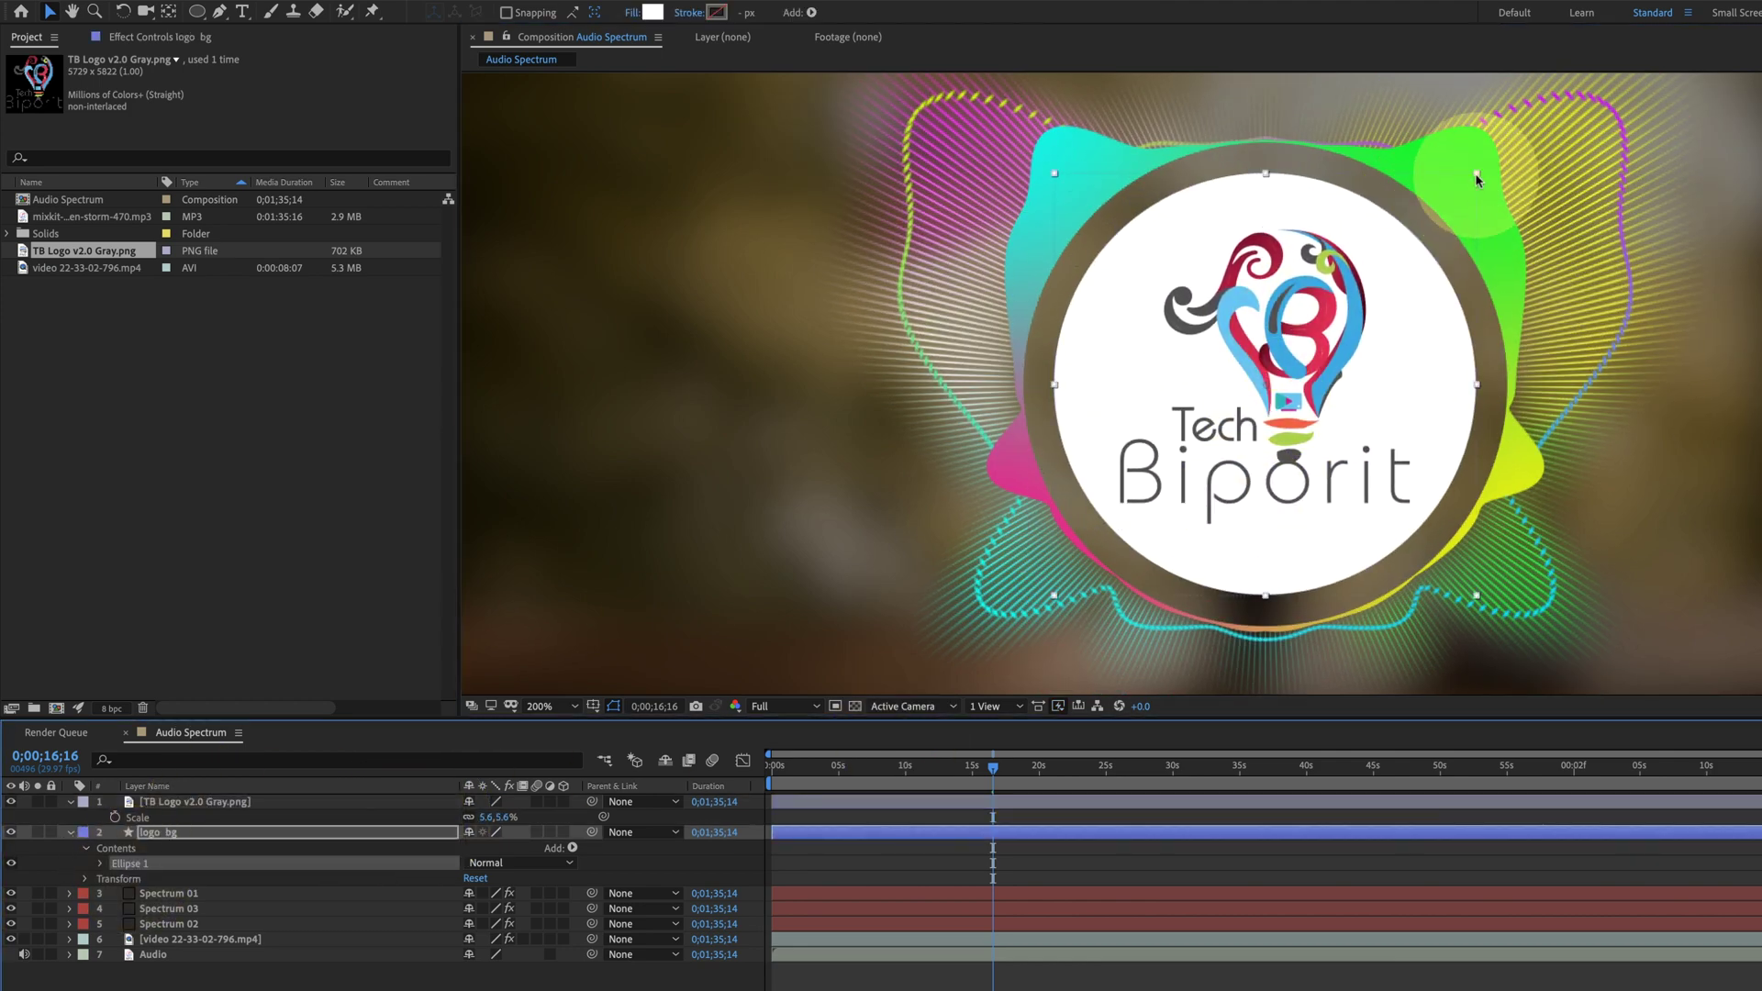
{"action": "left_click", "coordinate": [147, 864]}
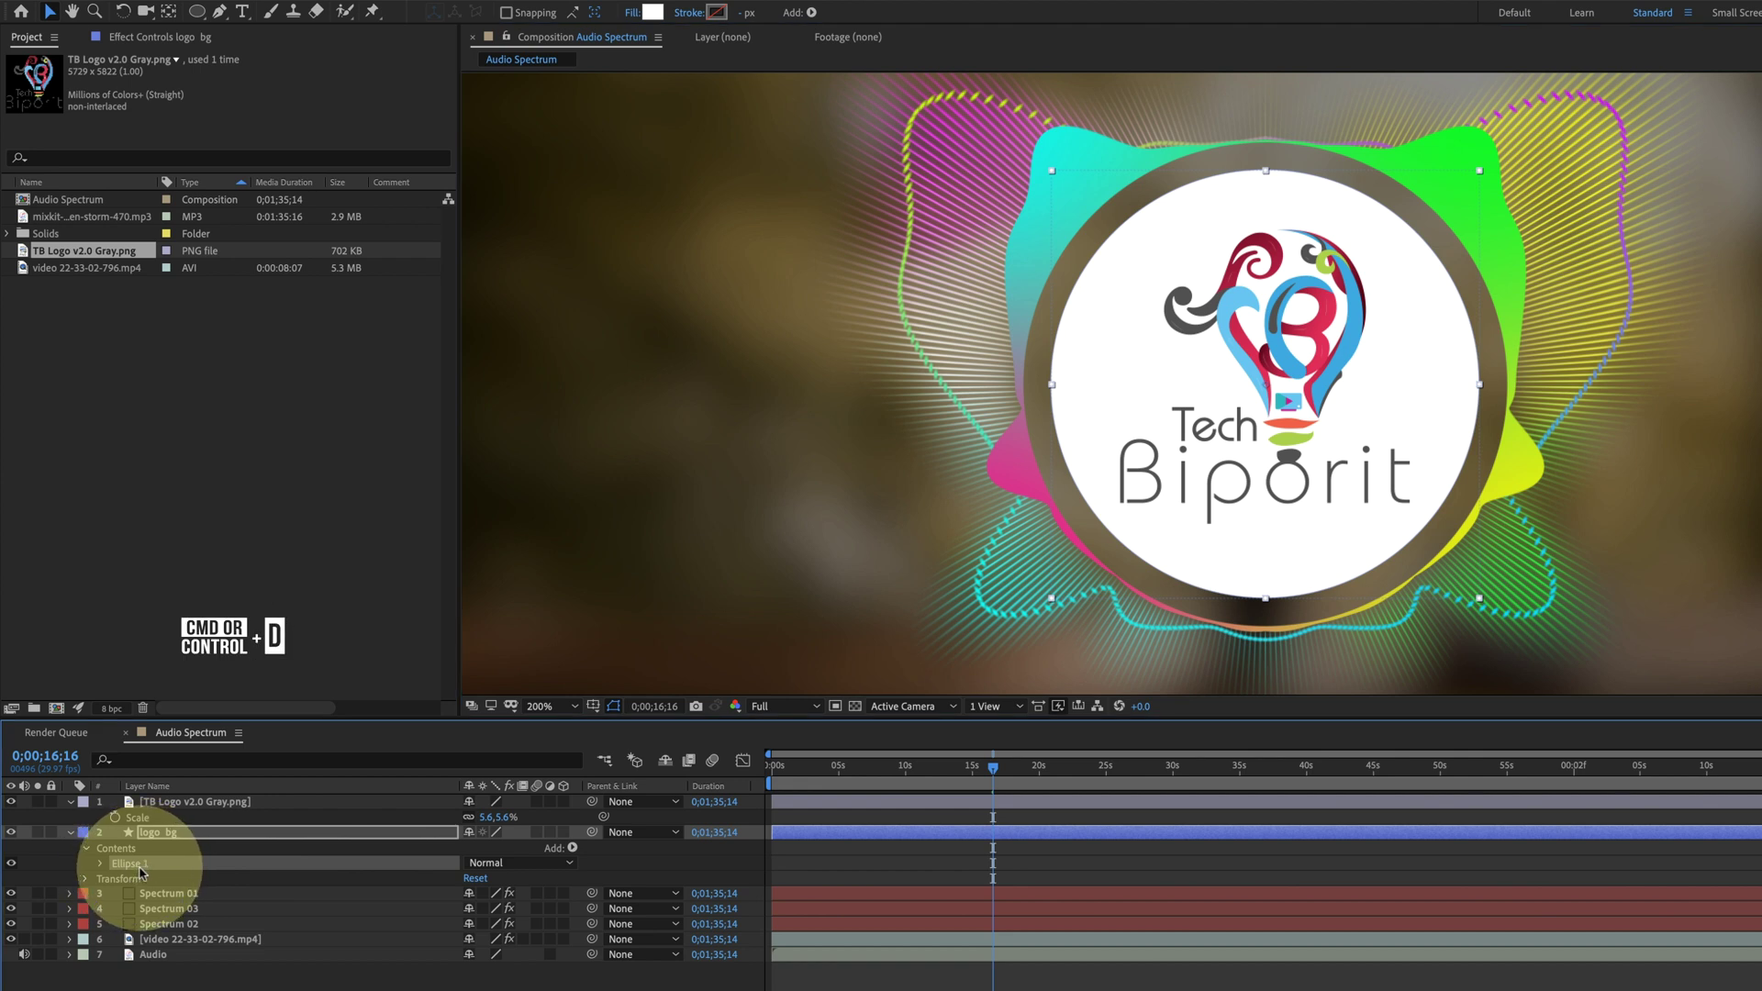
{"action": "key", "text": "ctrl+d"}
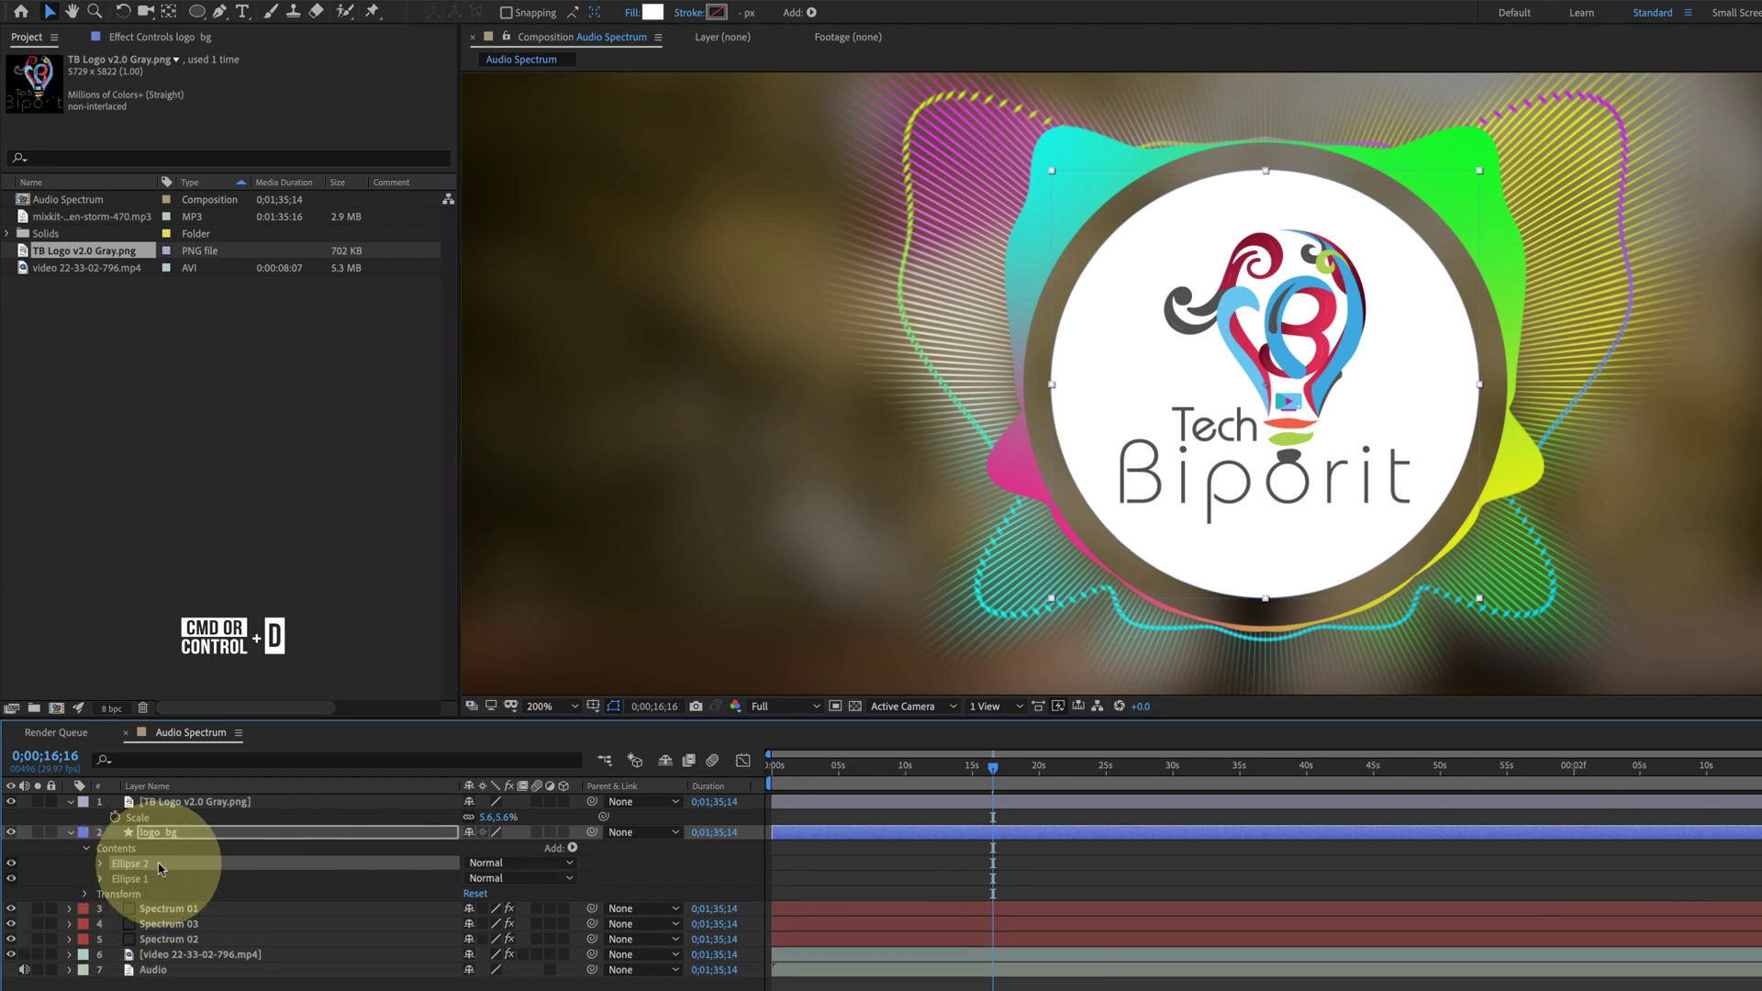
Give Ellipse 2 no fill and a white stroke, enlarging it into a ring around the logo.
{"action": "left_click", "coordinate": [631, 16]}
{"action": "left_click", "coordinate": [1134, 446]}
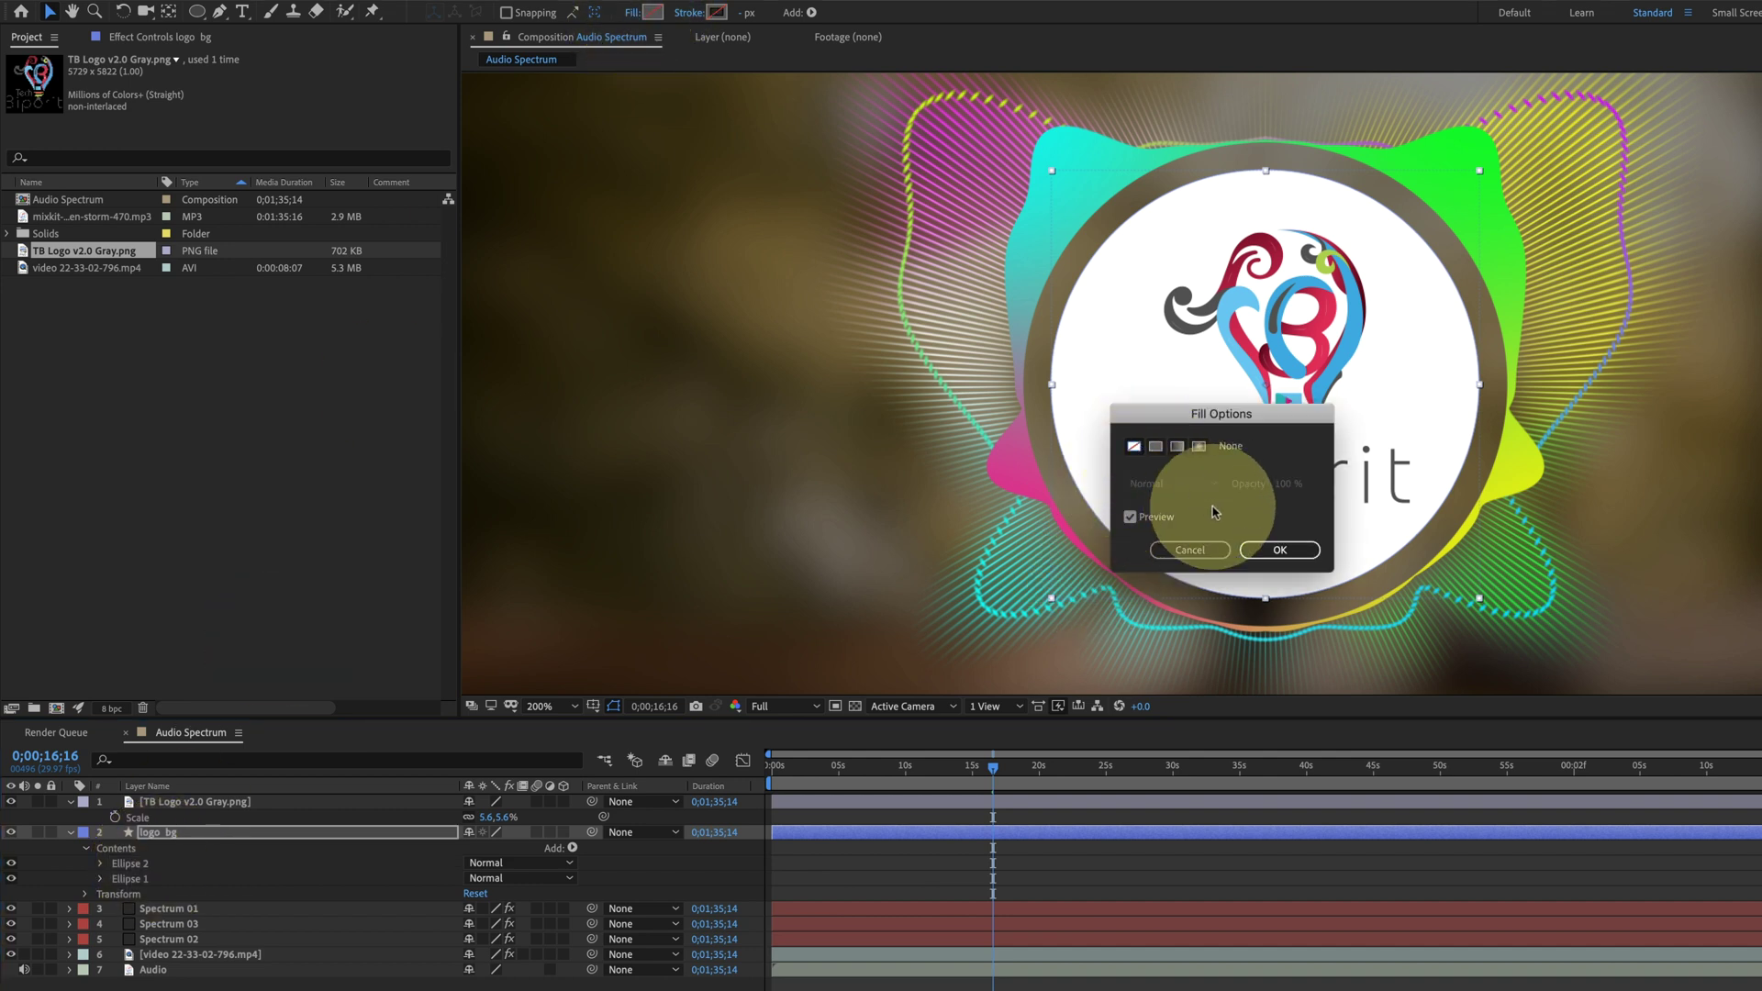
{"action": "left_click", "coordinate": [1264, 550]}
{"action": "left_click", "coordinate": [716, 12]}
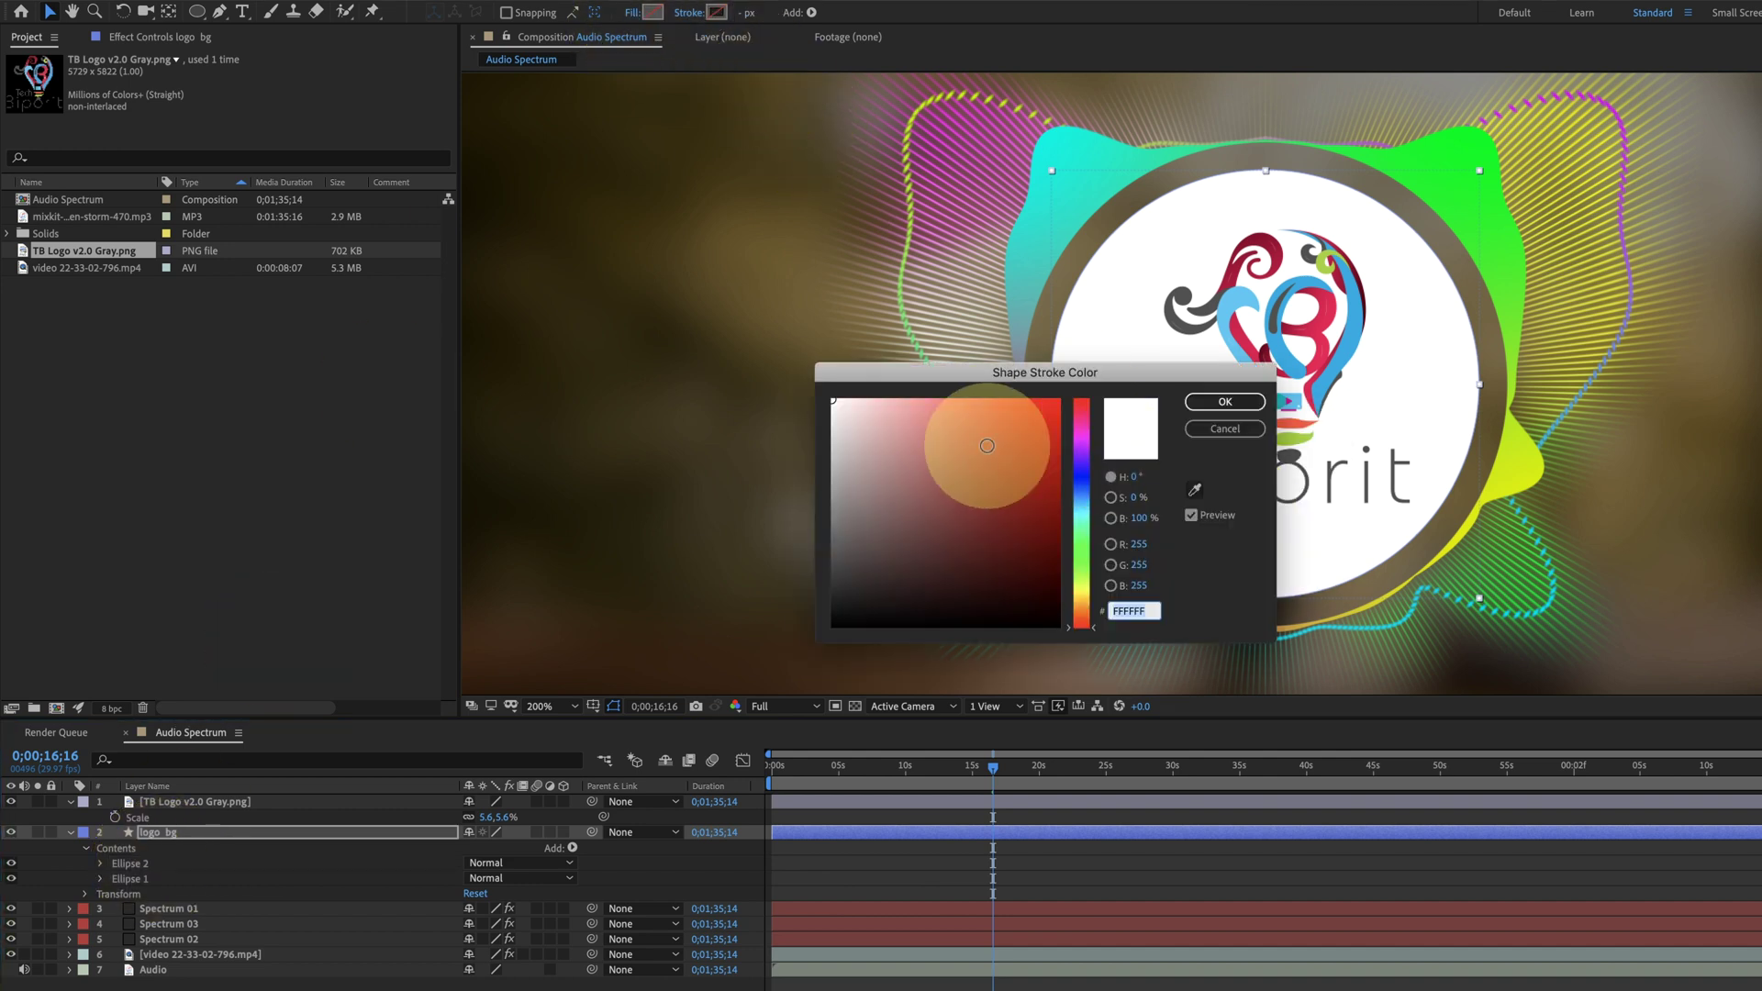
{"action": "left_click", "coordinate": [1225, 401]}
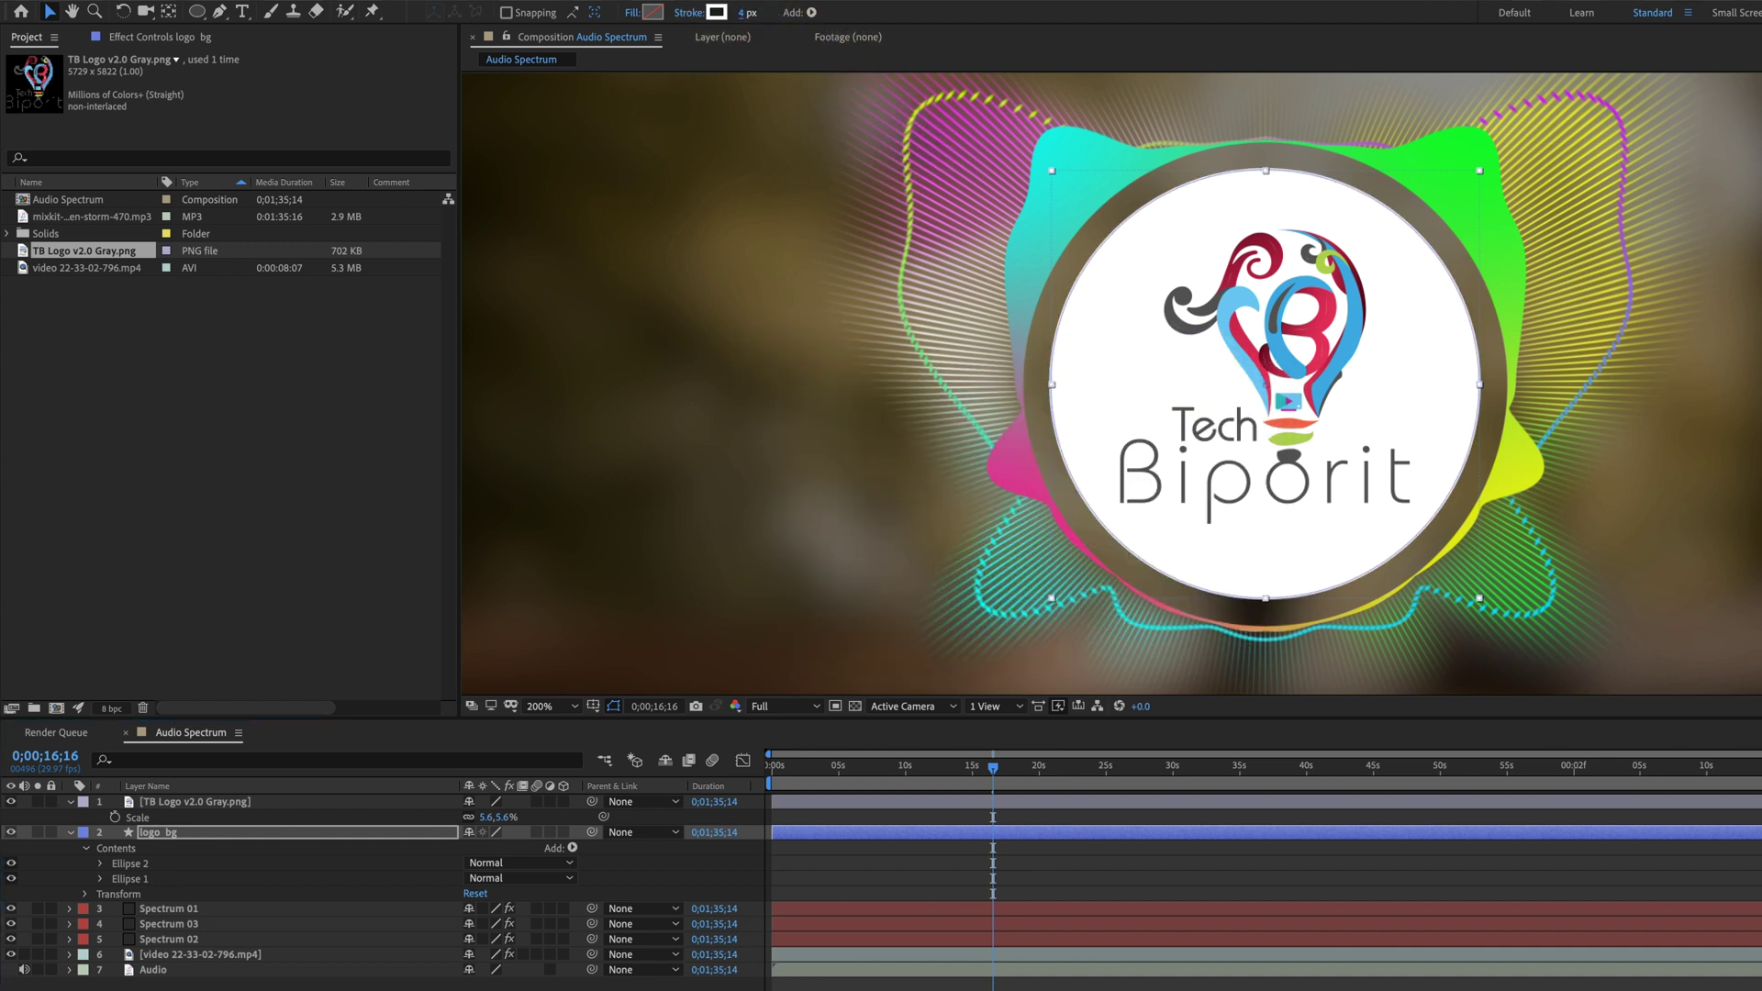
{"action": "left_click_drag", "start_coordinate": [1479, 171], "coordinate": [1484, 158]}
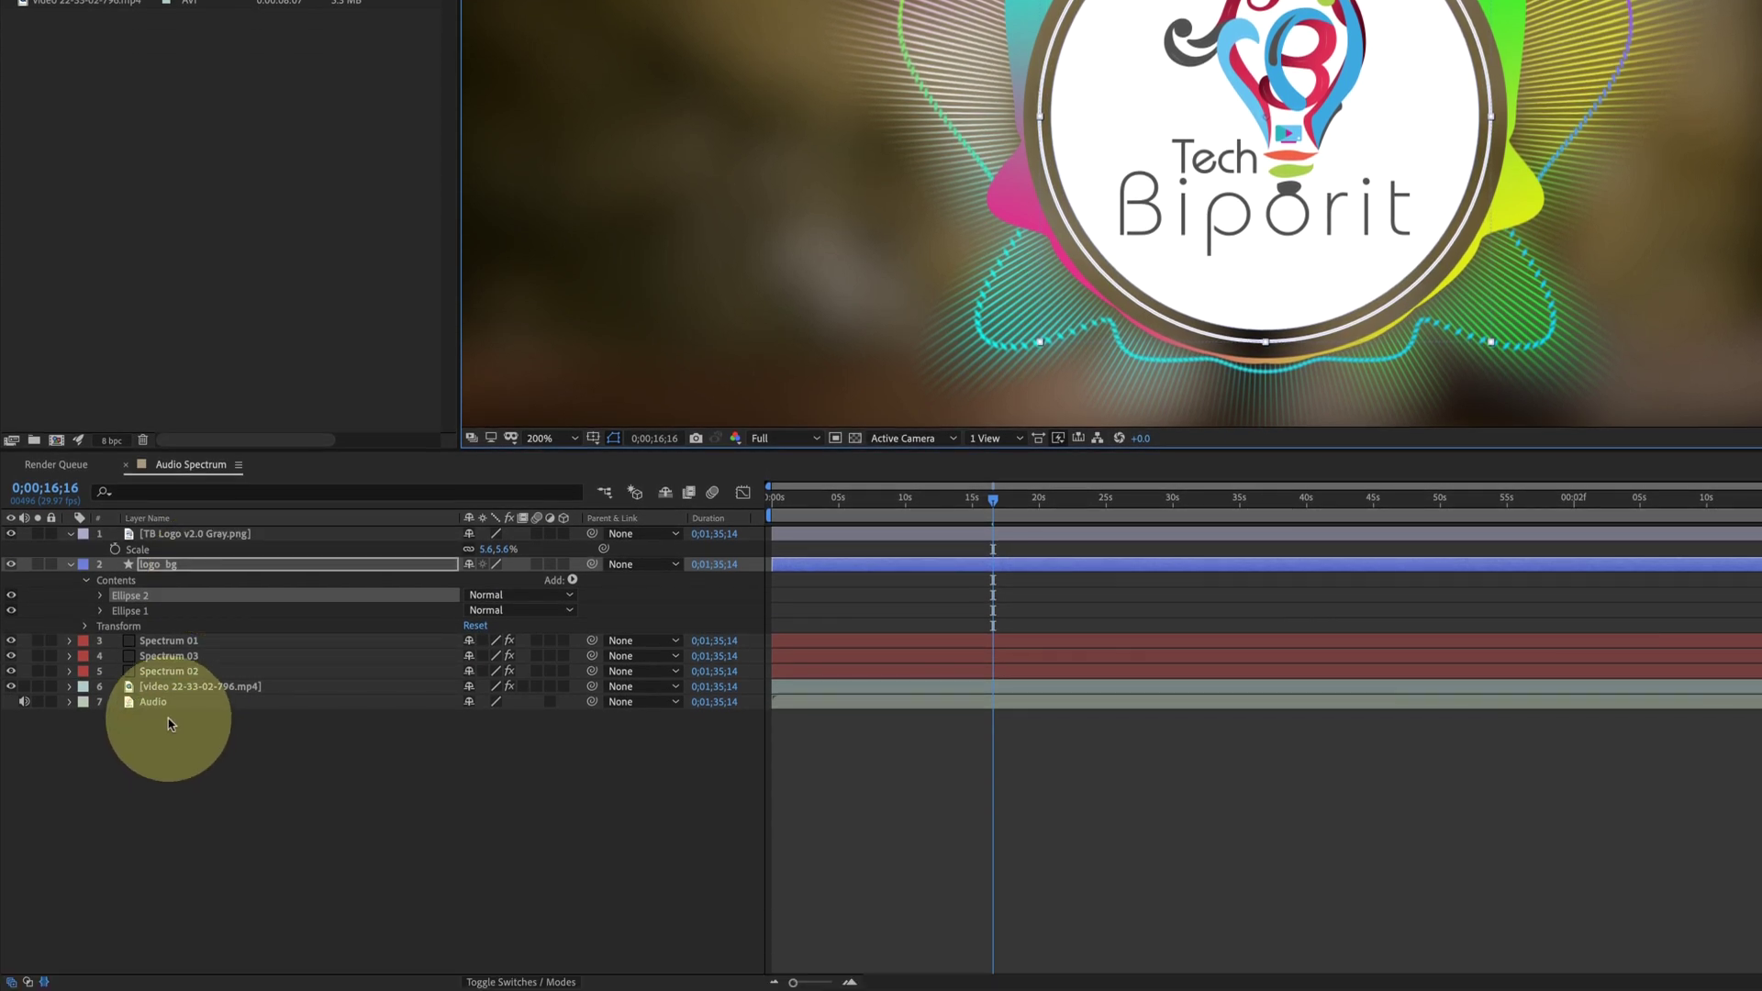
Convert the music Audio layer to amplitude keyframes and move Audio Amplitude to the stack bottom.
{"action": "left_click", "coordinate": [153, 702]}
{"action": "right_click", "coordinate": [174, 707]}
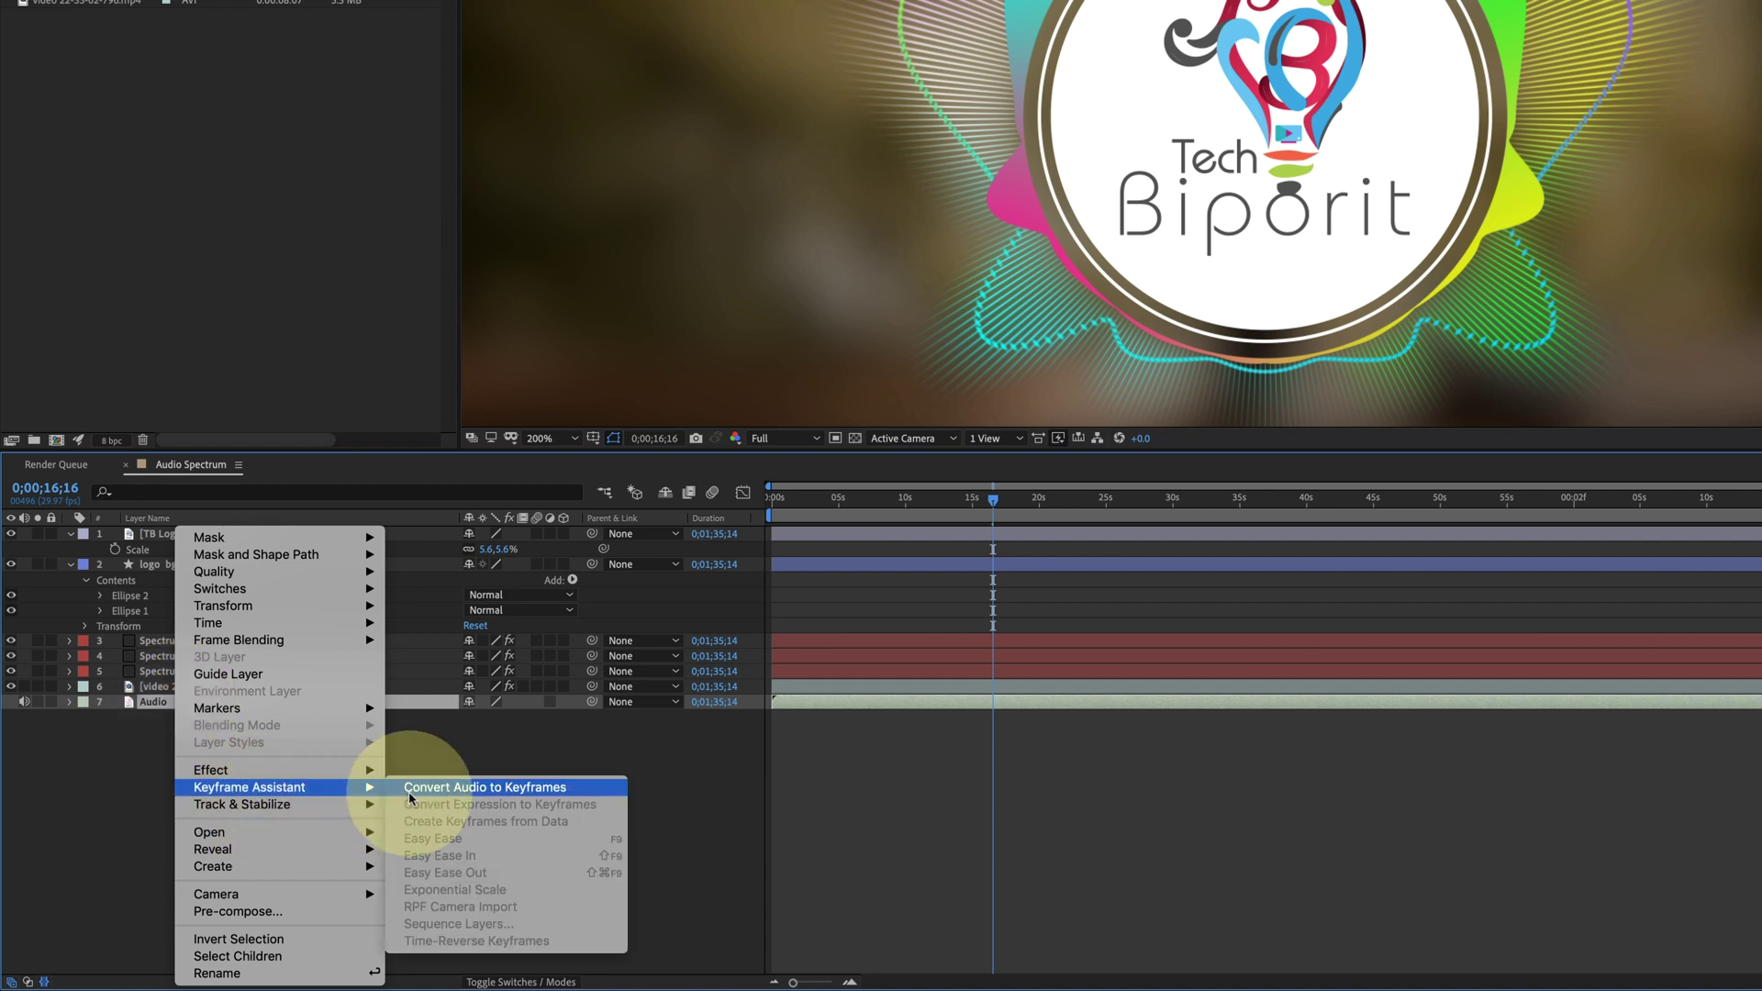
{"action": "left_click", "coordinate": [410, 789]}
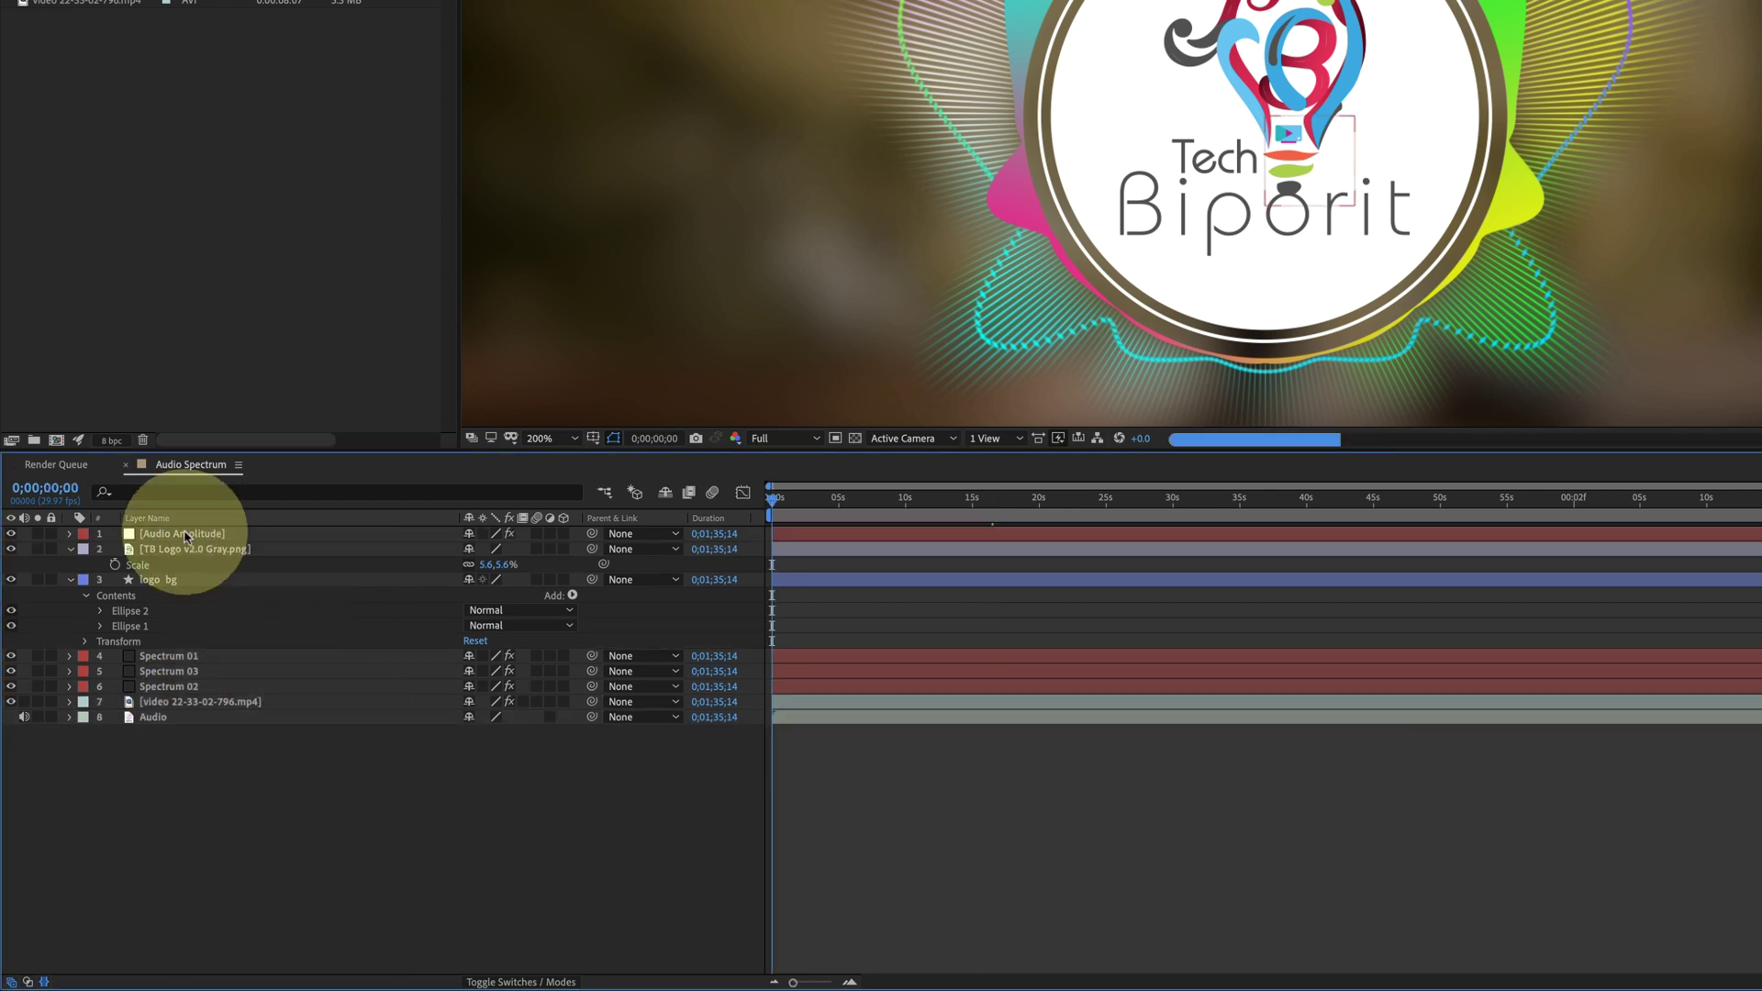
{"action": "left_click_drag", "start_coordinate": [185, 537], "coordinate": [193, 786]}
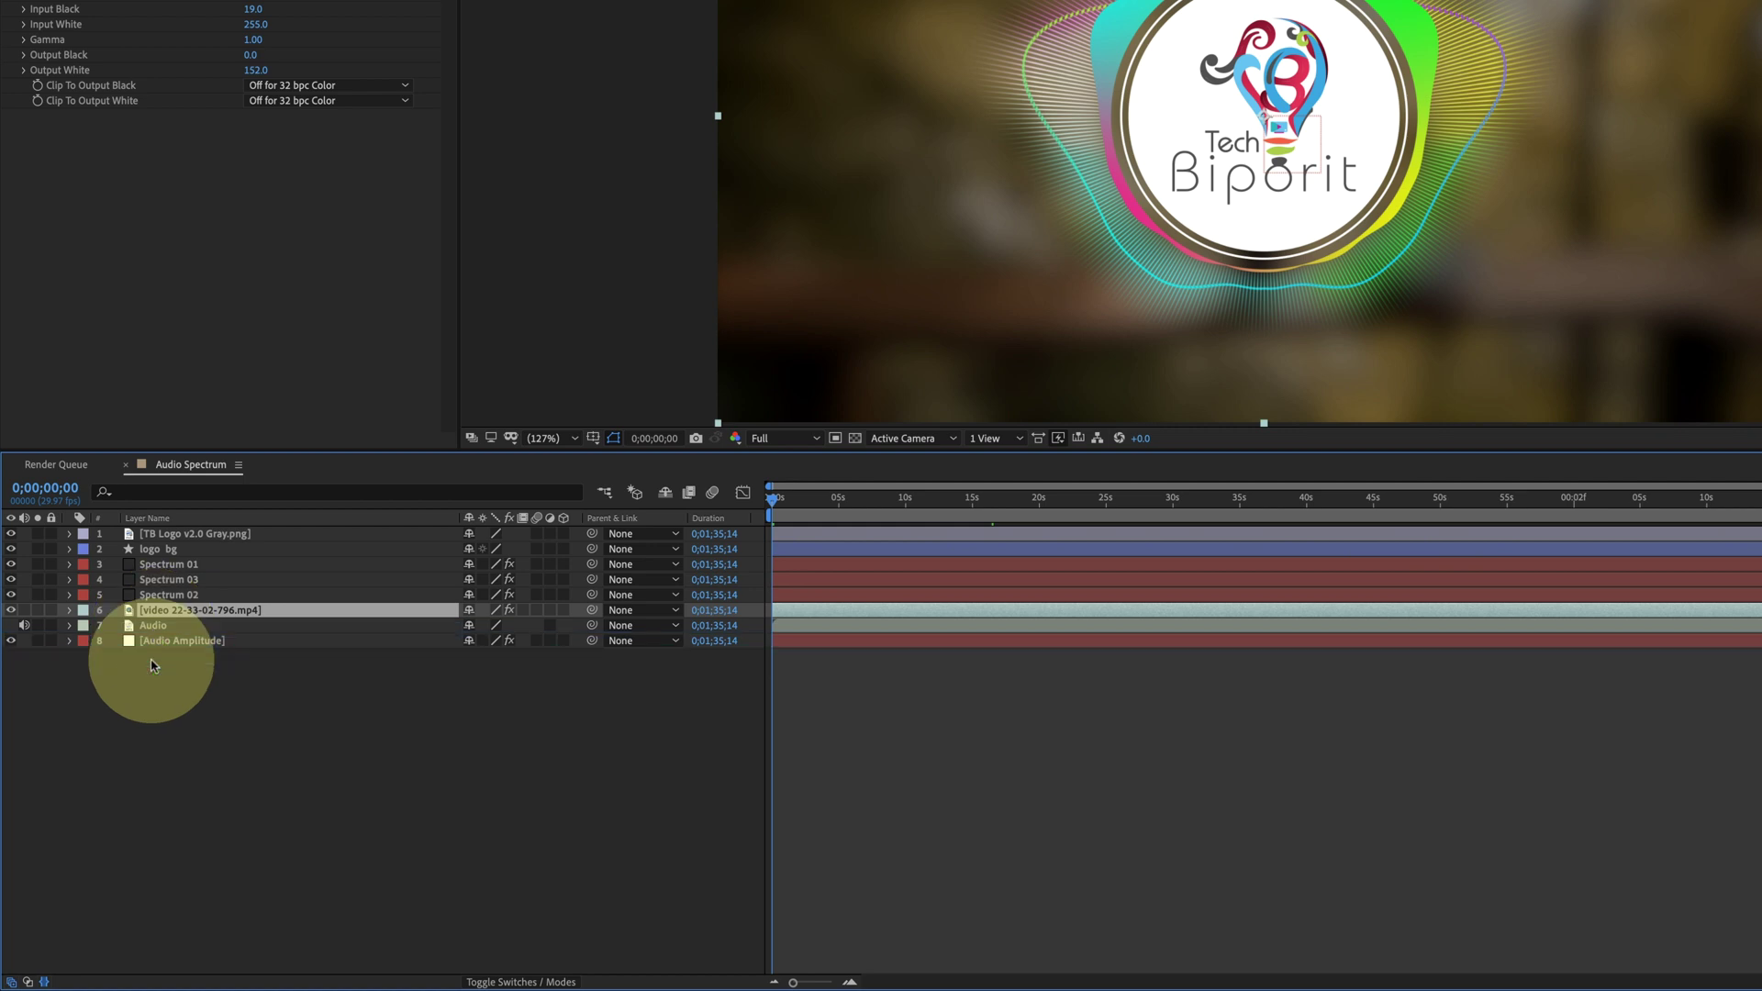
Move the forest video to the bottom, then pre-compose the logo-through-Audio layers as FINAL COMPOSITION.
{"action": "left_click_drag", "start_coordinate": [153, 633], "coordinate": [156, 644]}
{"action": "left_click", "coordinate": [162, 613]}
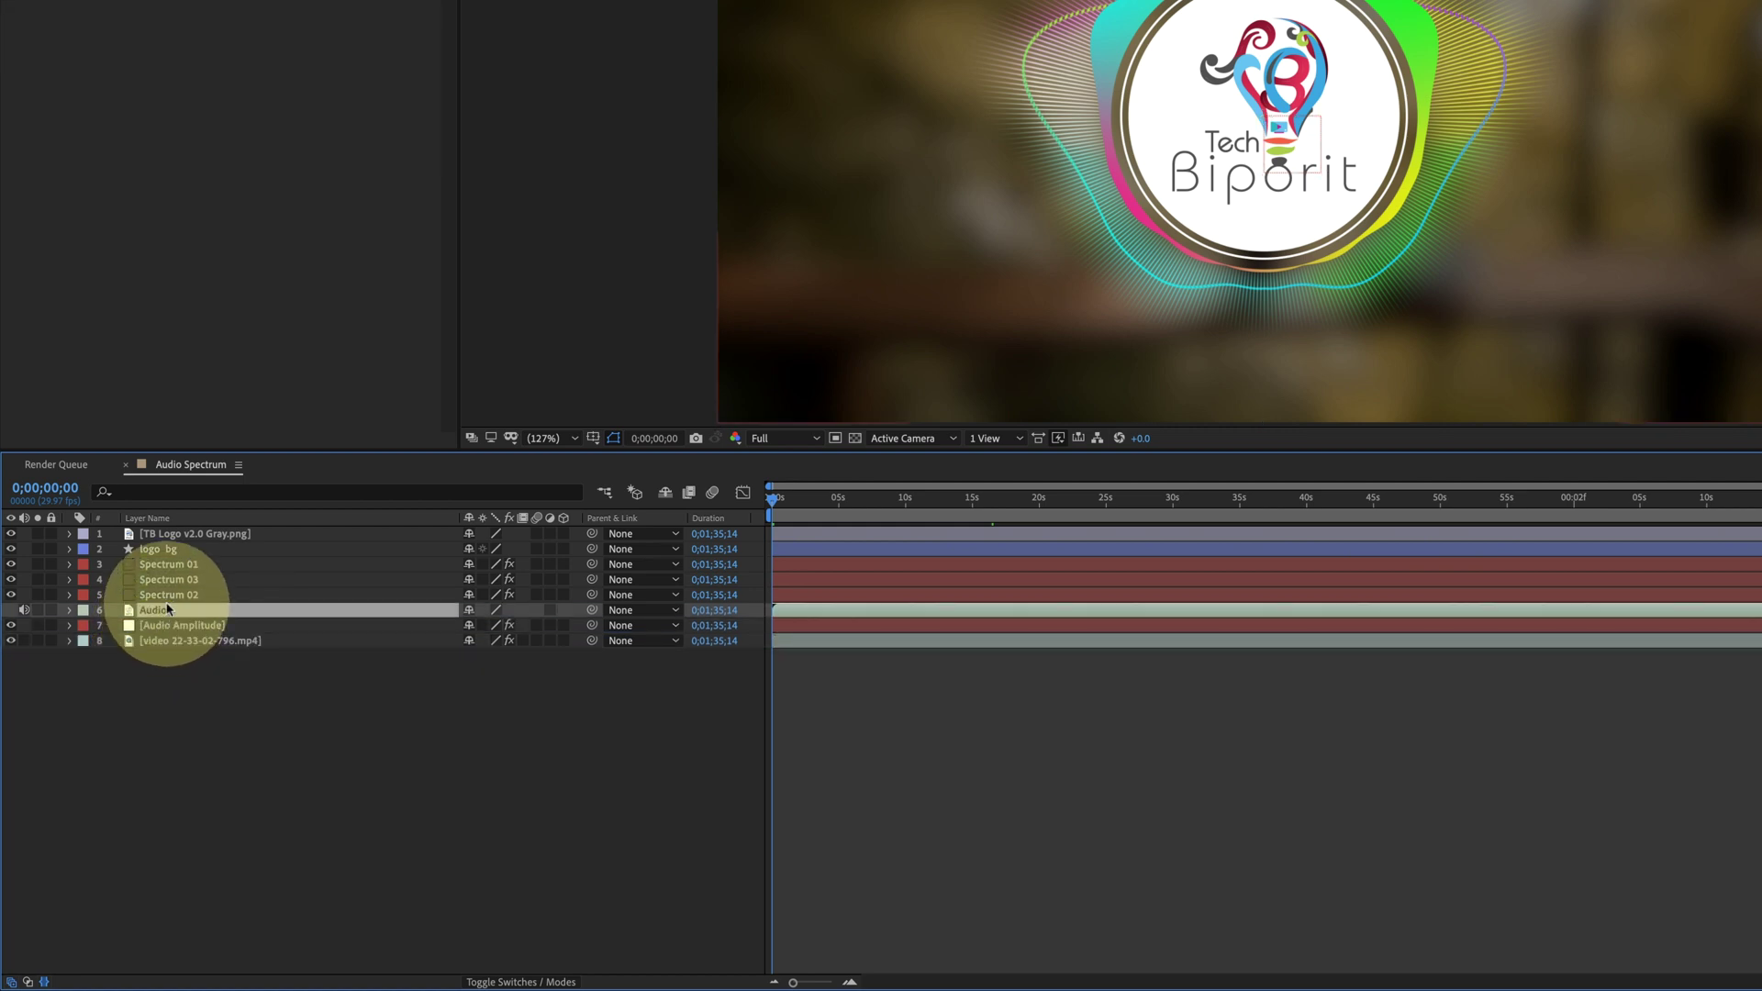
{"action": "left_click", "coordinate": [170, 533], "text": "shift"}
{"action": "right_click", "coordinate": [175, 537]}
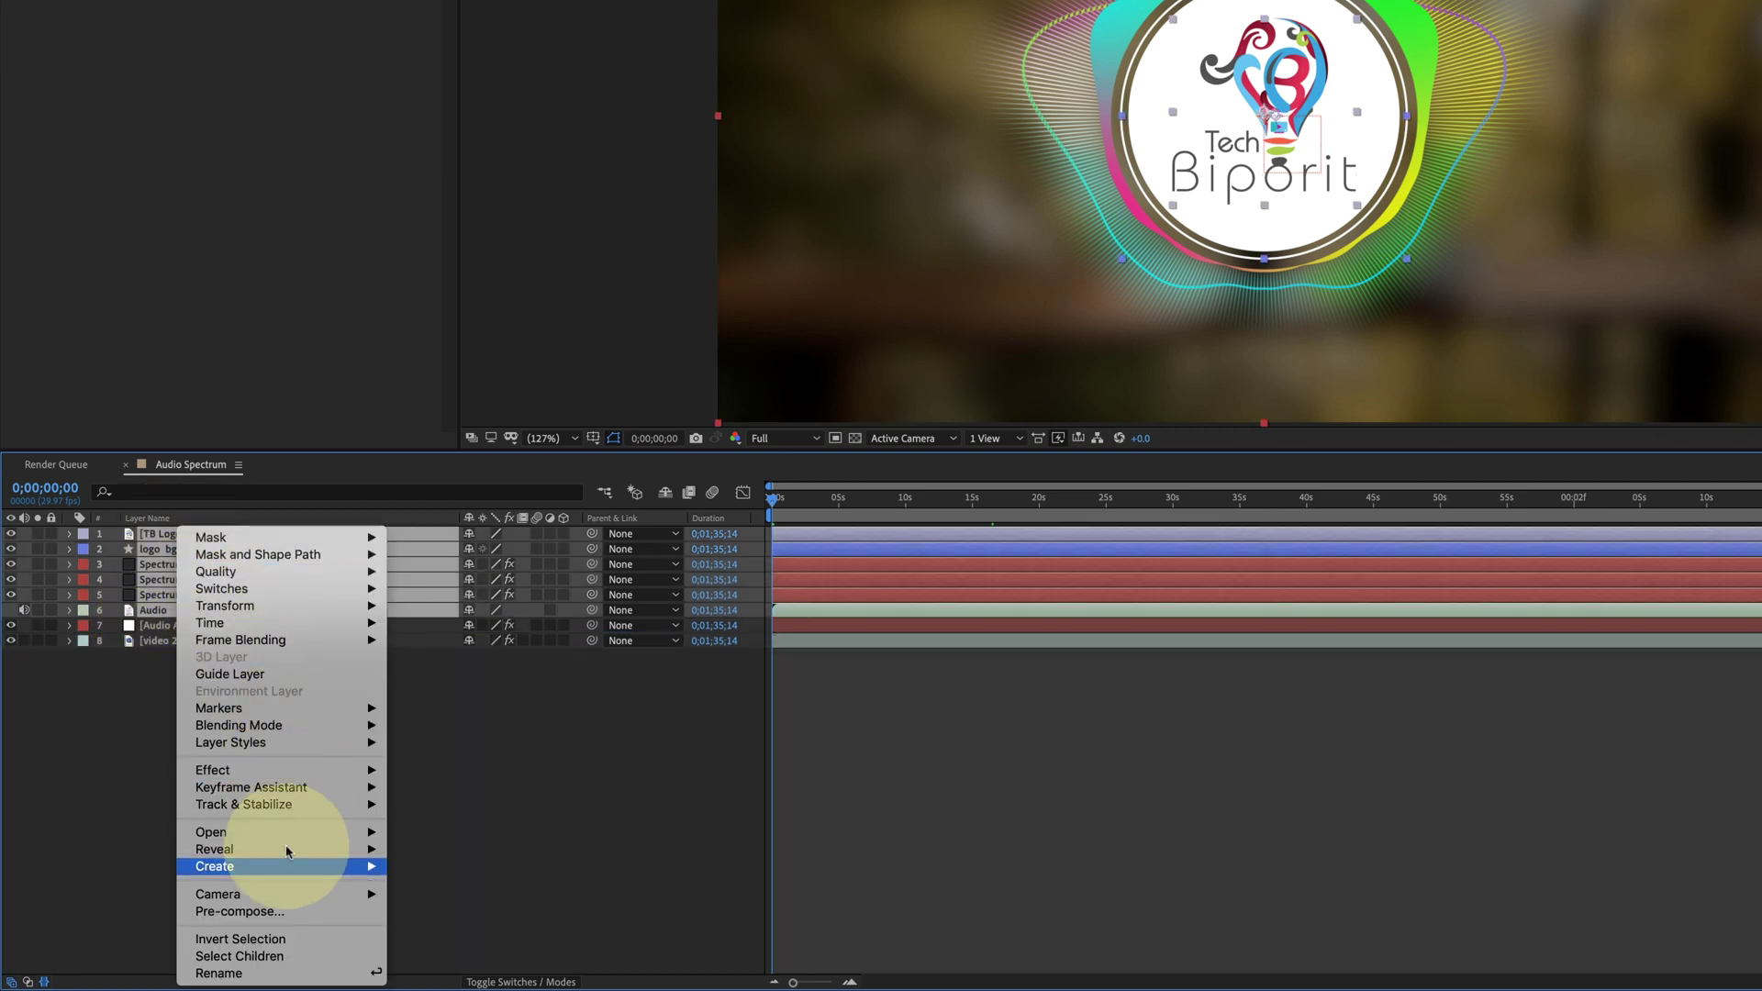
{"action": "left_click", "coordinate": [278, 911]}
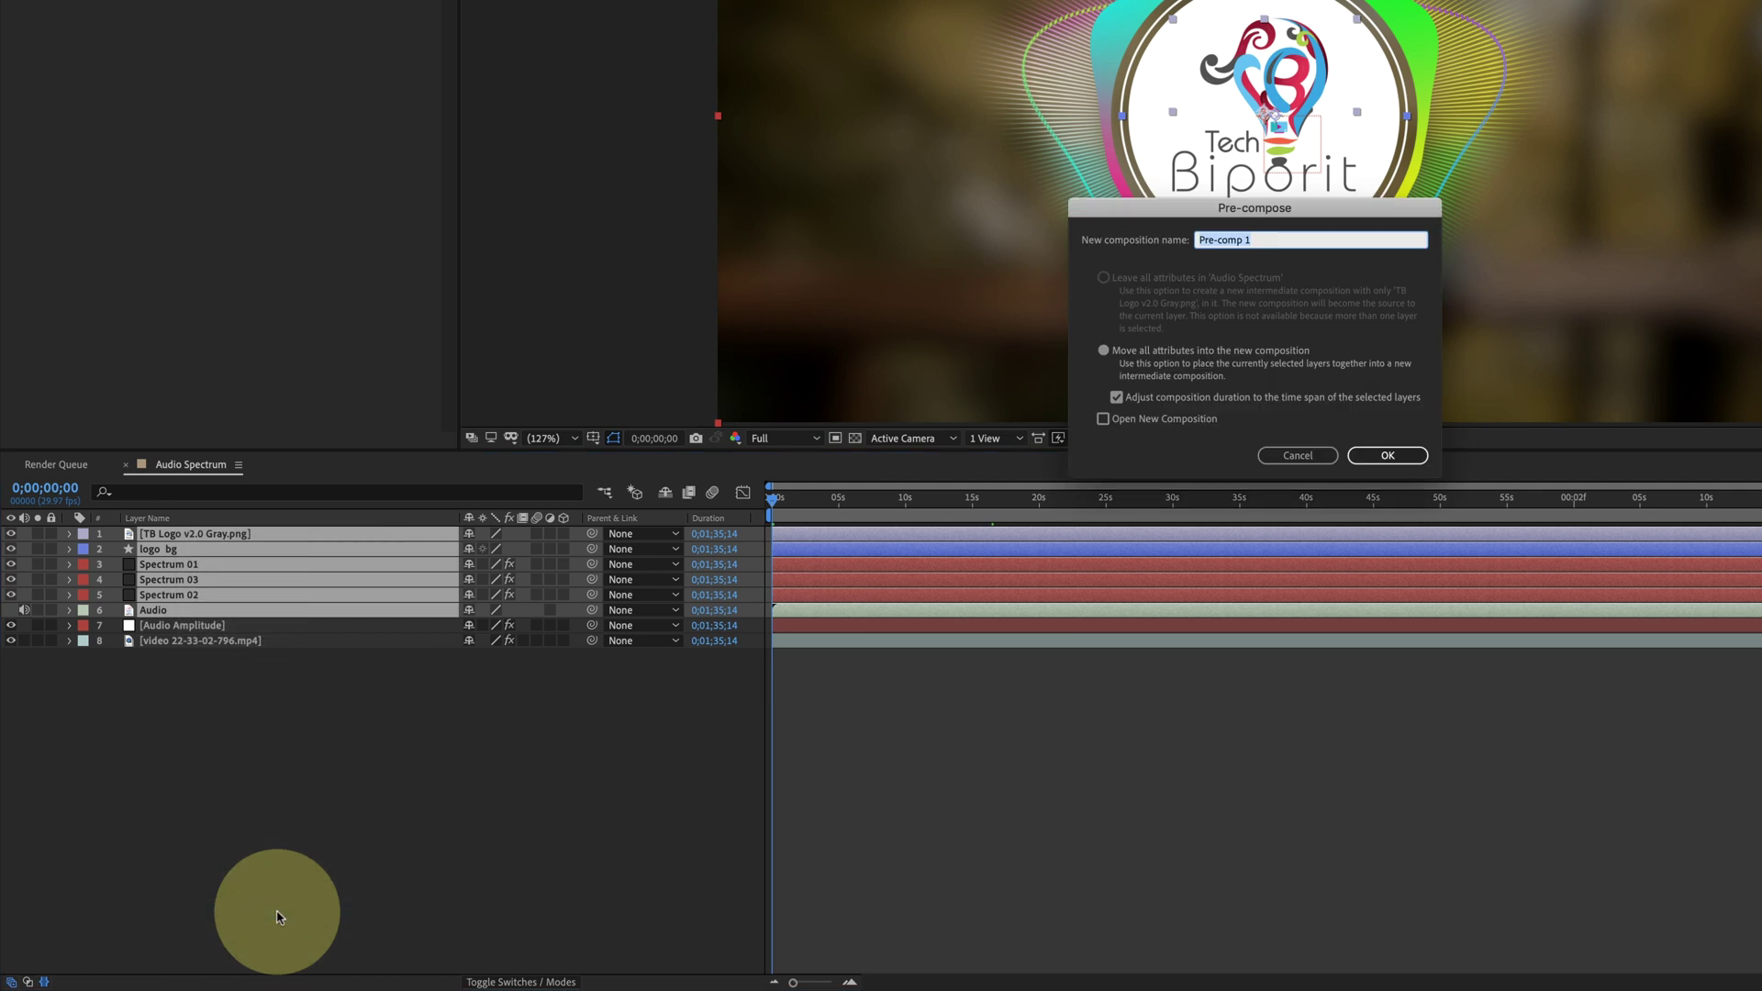
{"action": "type", "text": "FINAL COMPOSITION"}
{"action": "key", "text": "Return"}
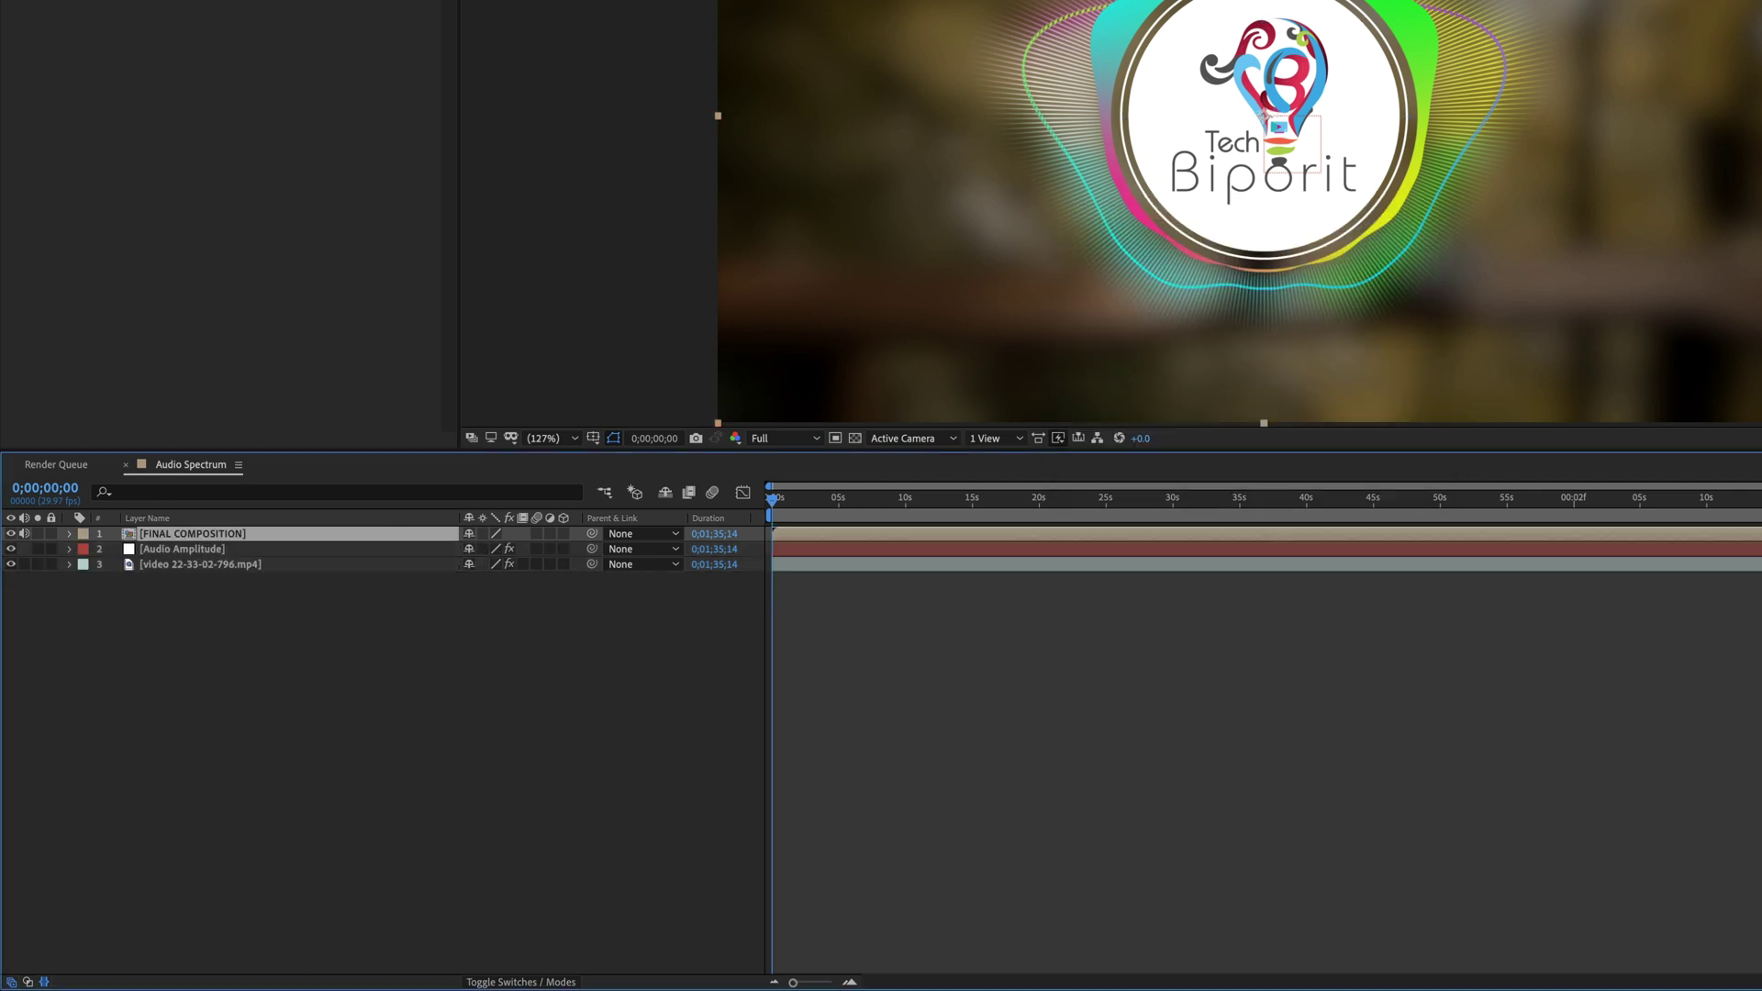
Delete Audio Amplitude's Left and Right Channel effects, leaving the Both Channels Slider.
{"action": "left_click", "coordinate": [69, 548]}
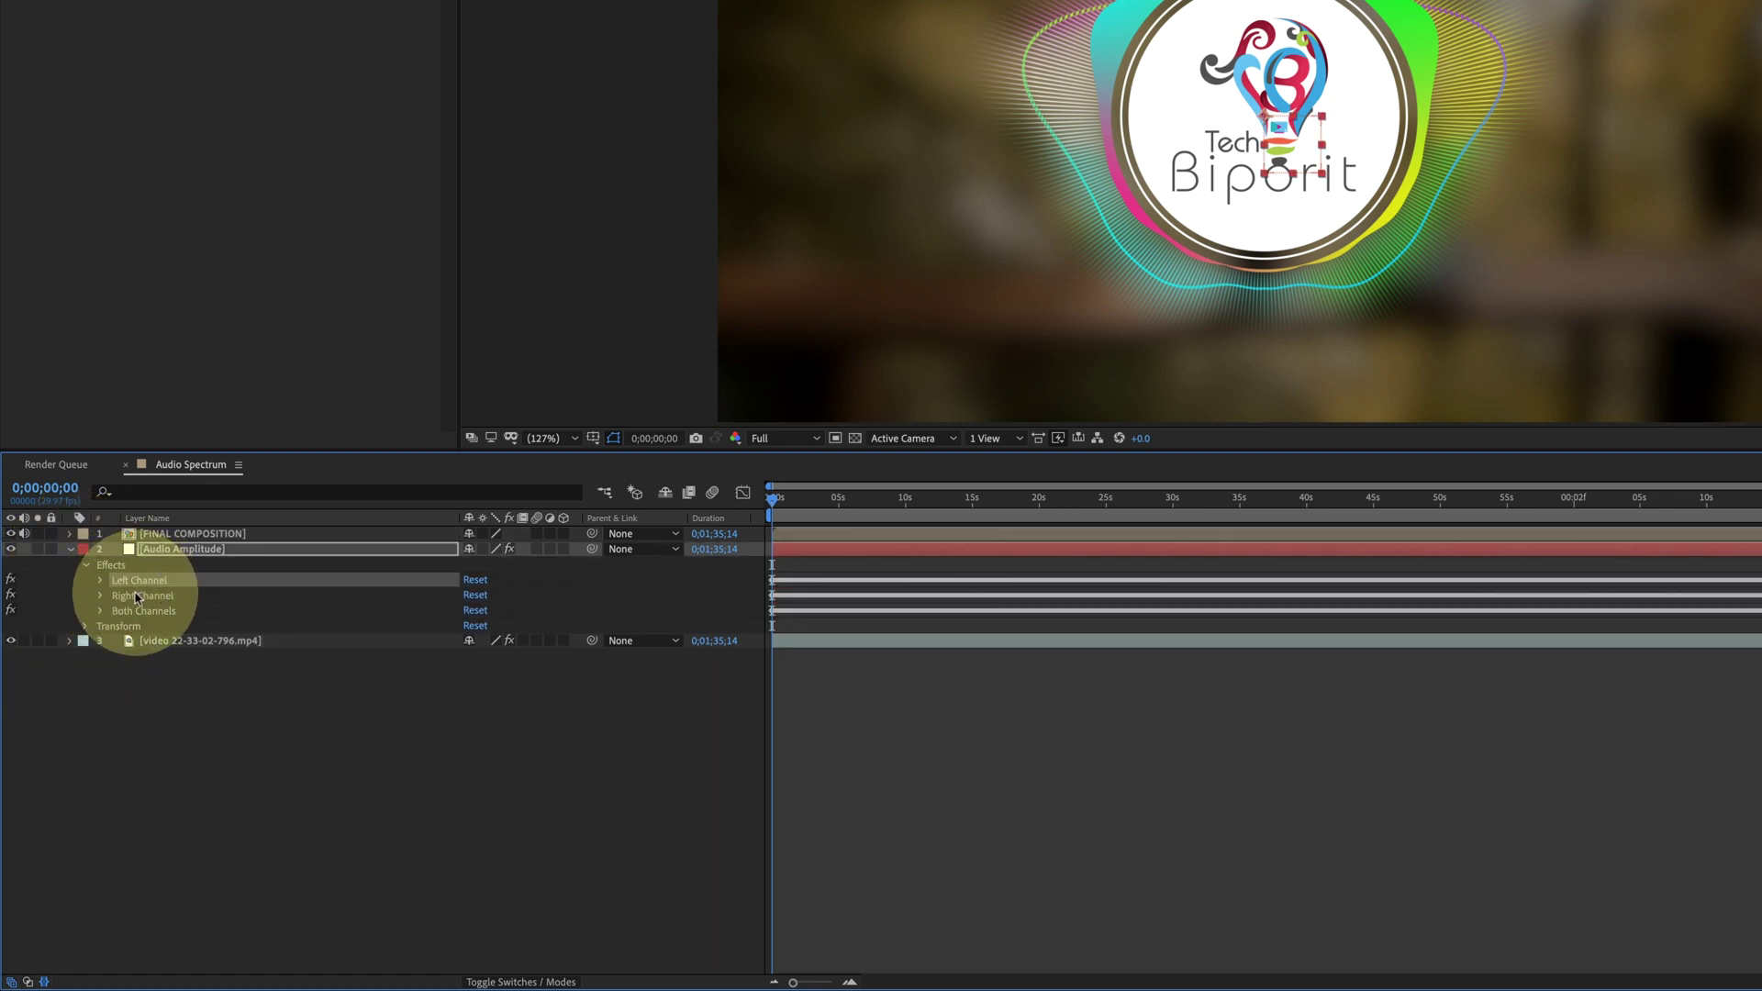
{"action": "left_click", "coordinate": [136, 598], "text": "shift"}
{"action": "key", "text": "Delete"}
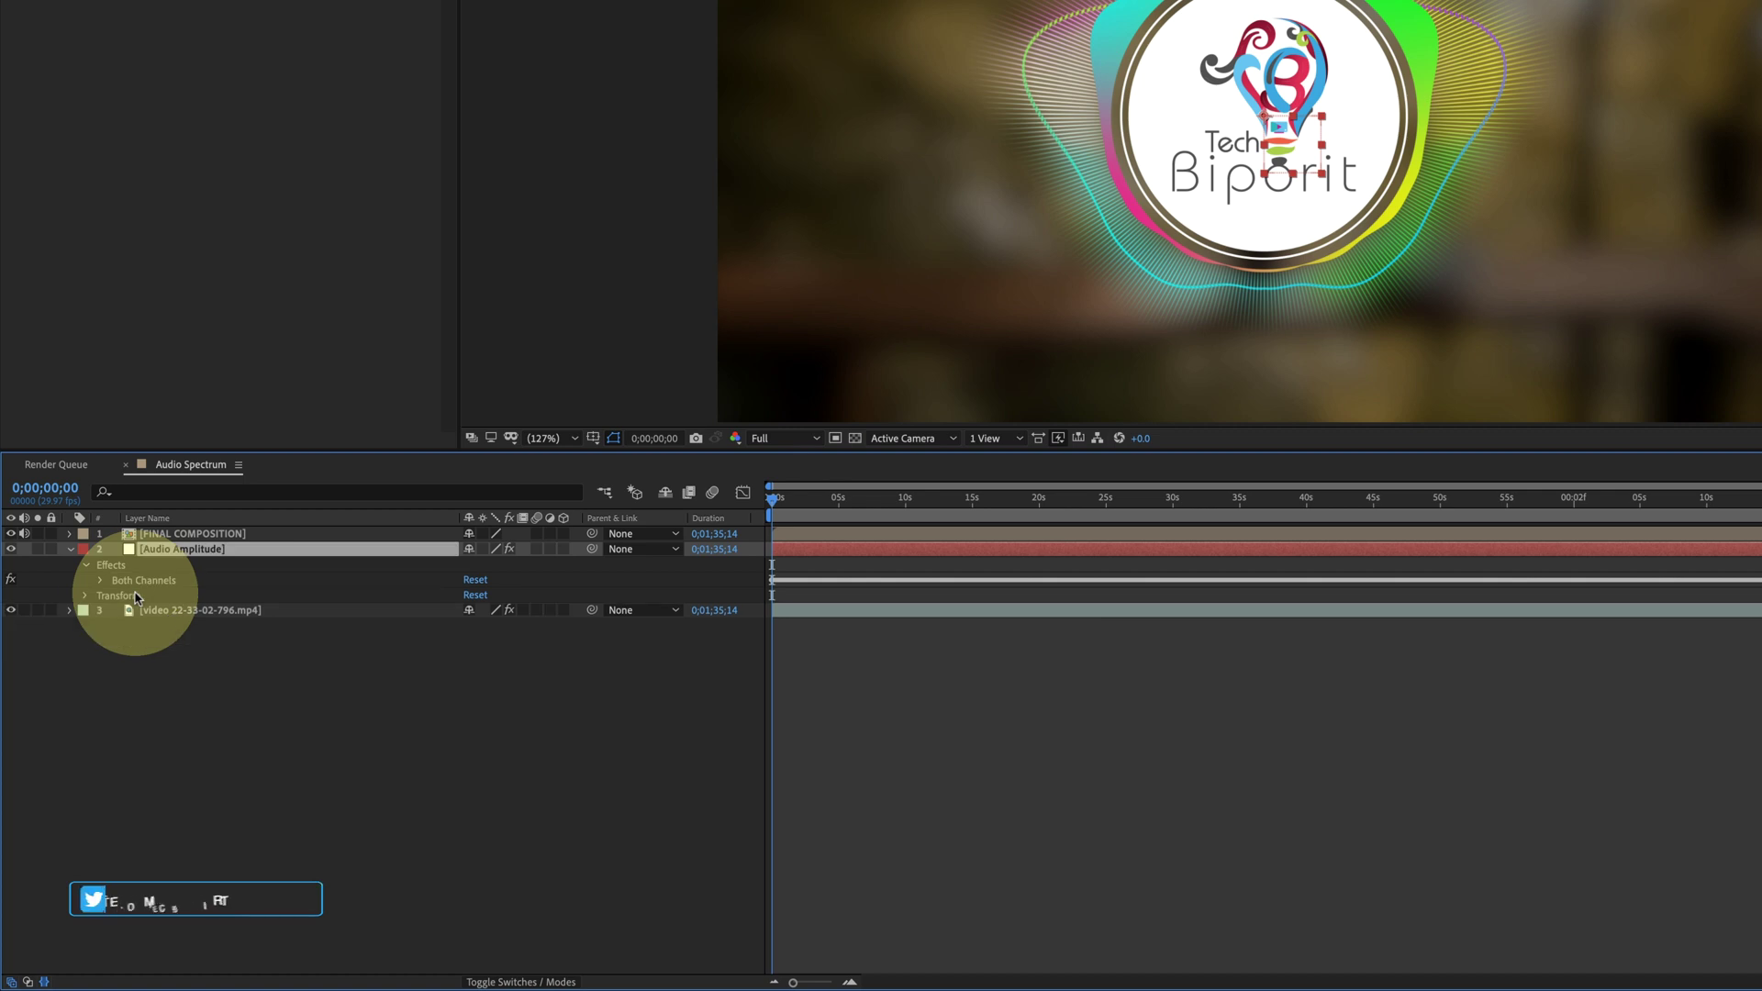
{"action": "left_click", "coordinate": [102, 580]}
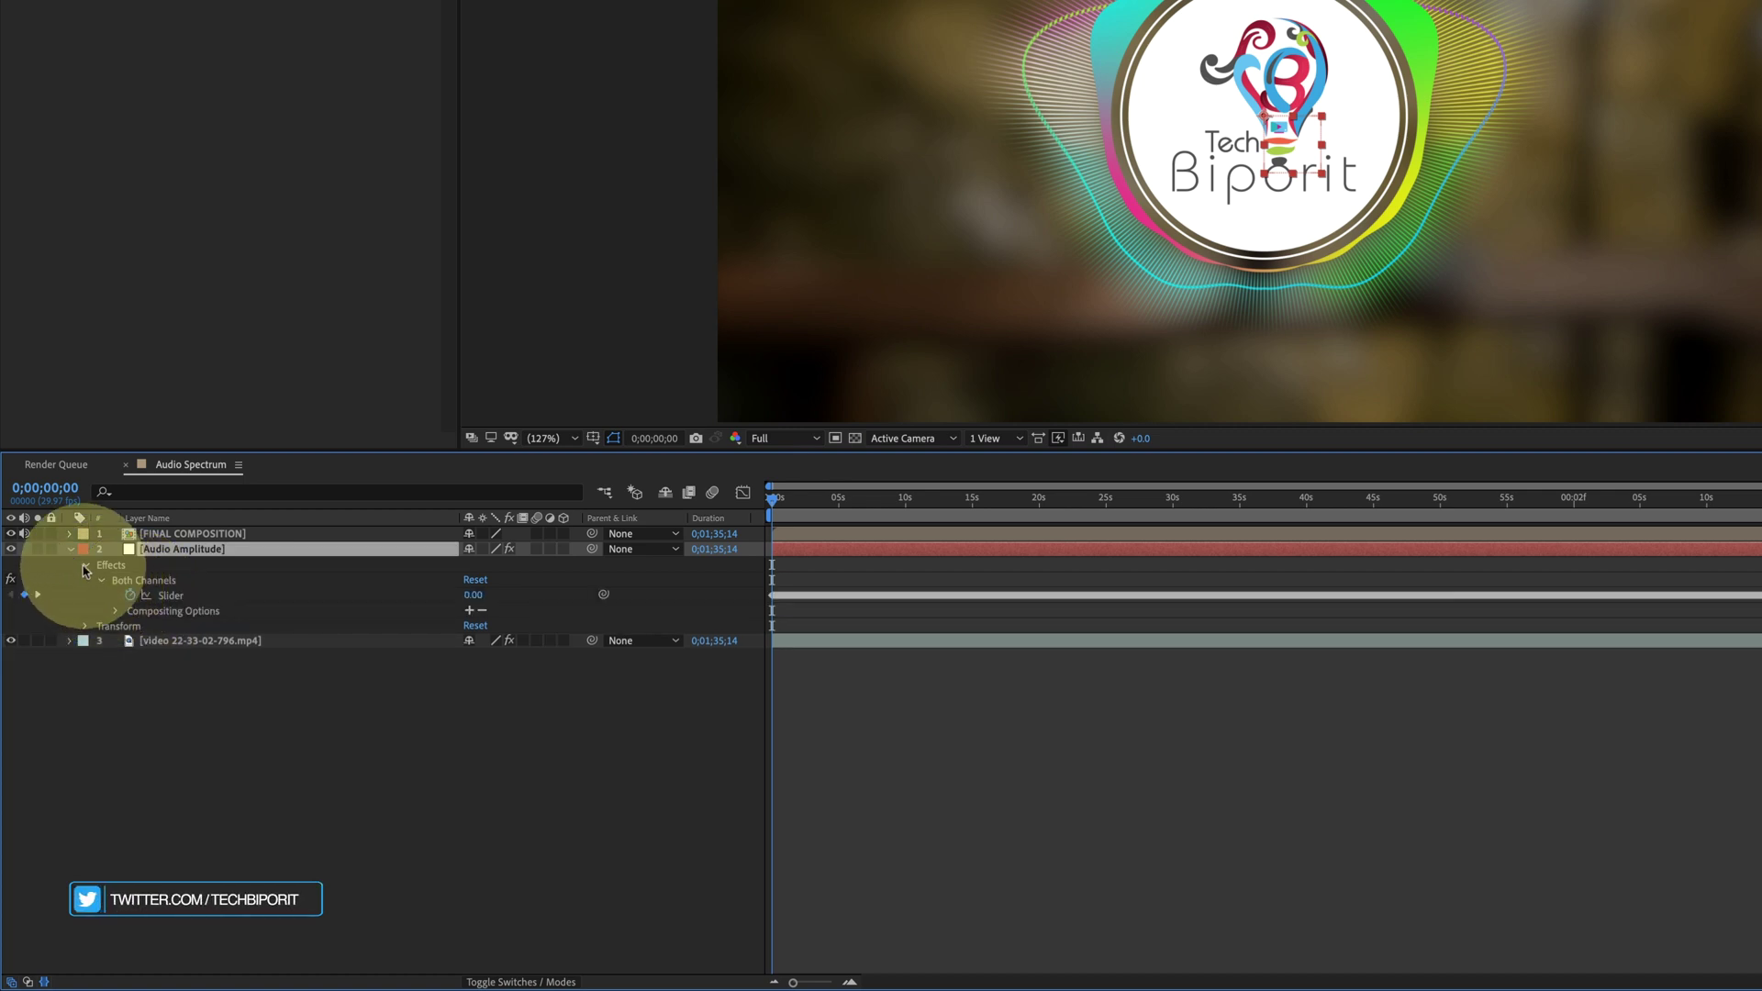
Add a Scale expression to FINAL COMPOSITION linked to the Both Channels Slider.
{"action": "left_click", "coordinate": [160, 536]}
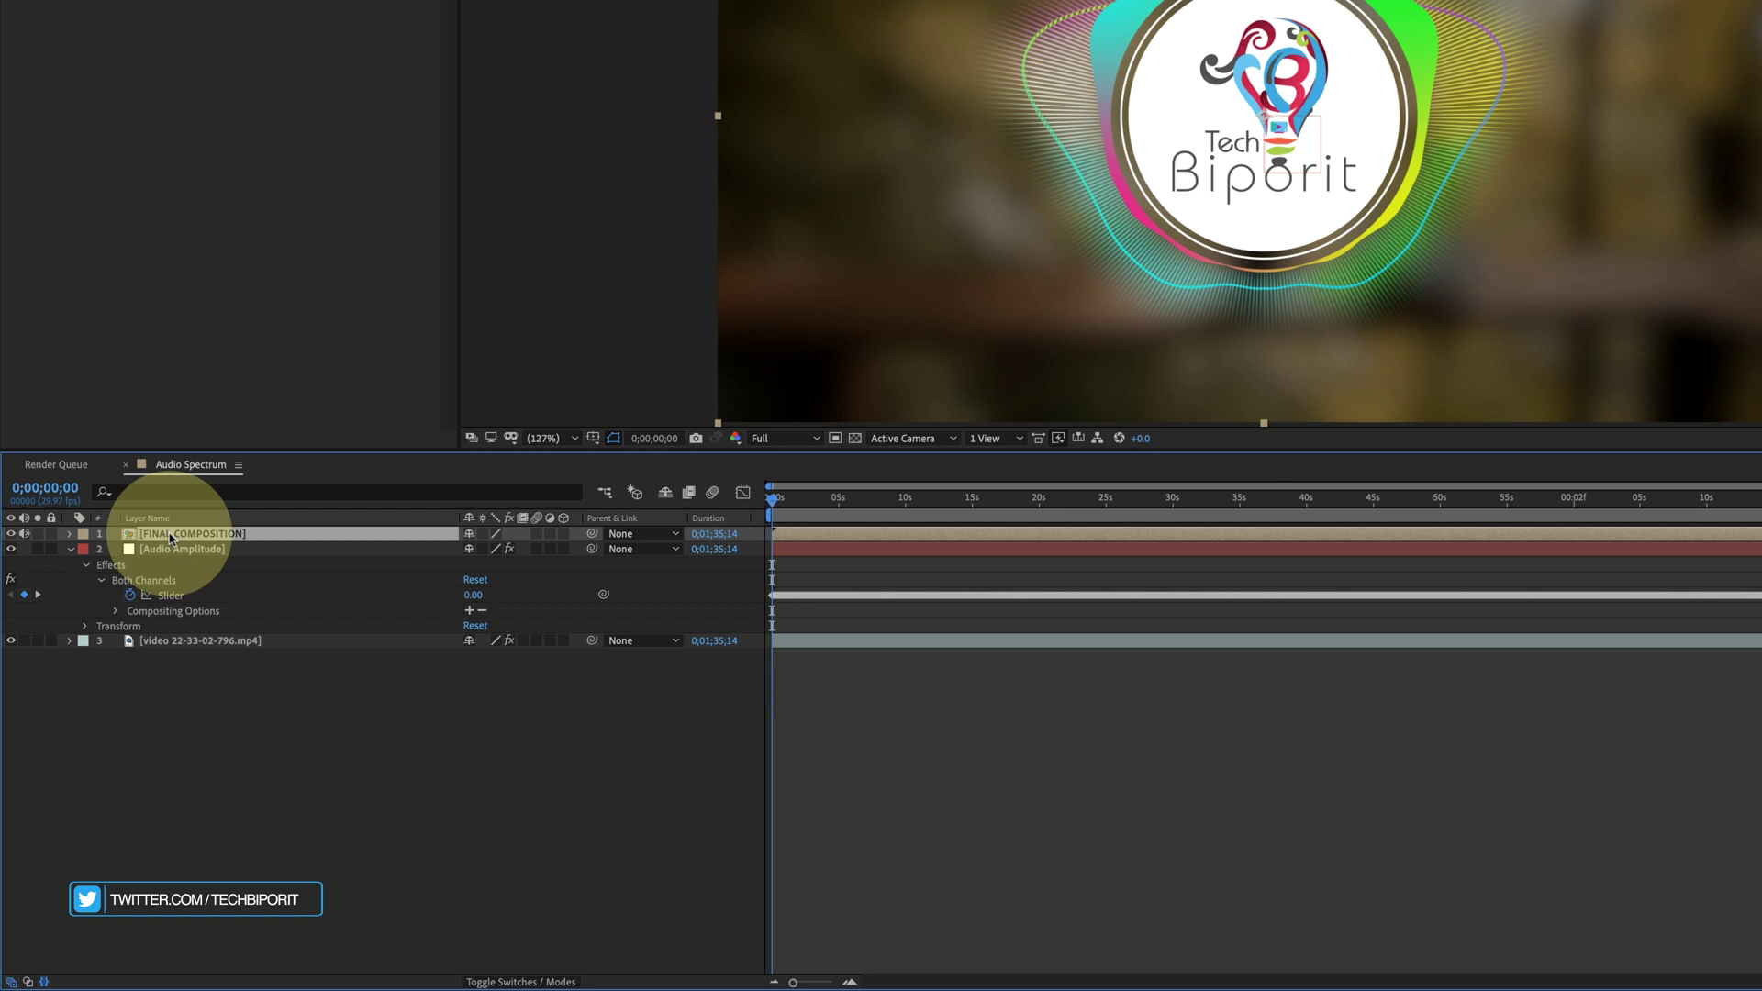
{"action": "key", "text": "s"}
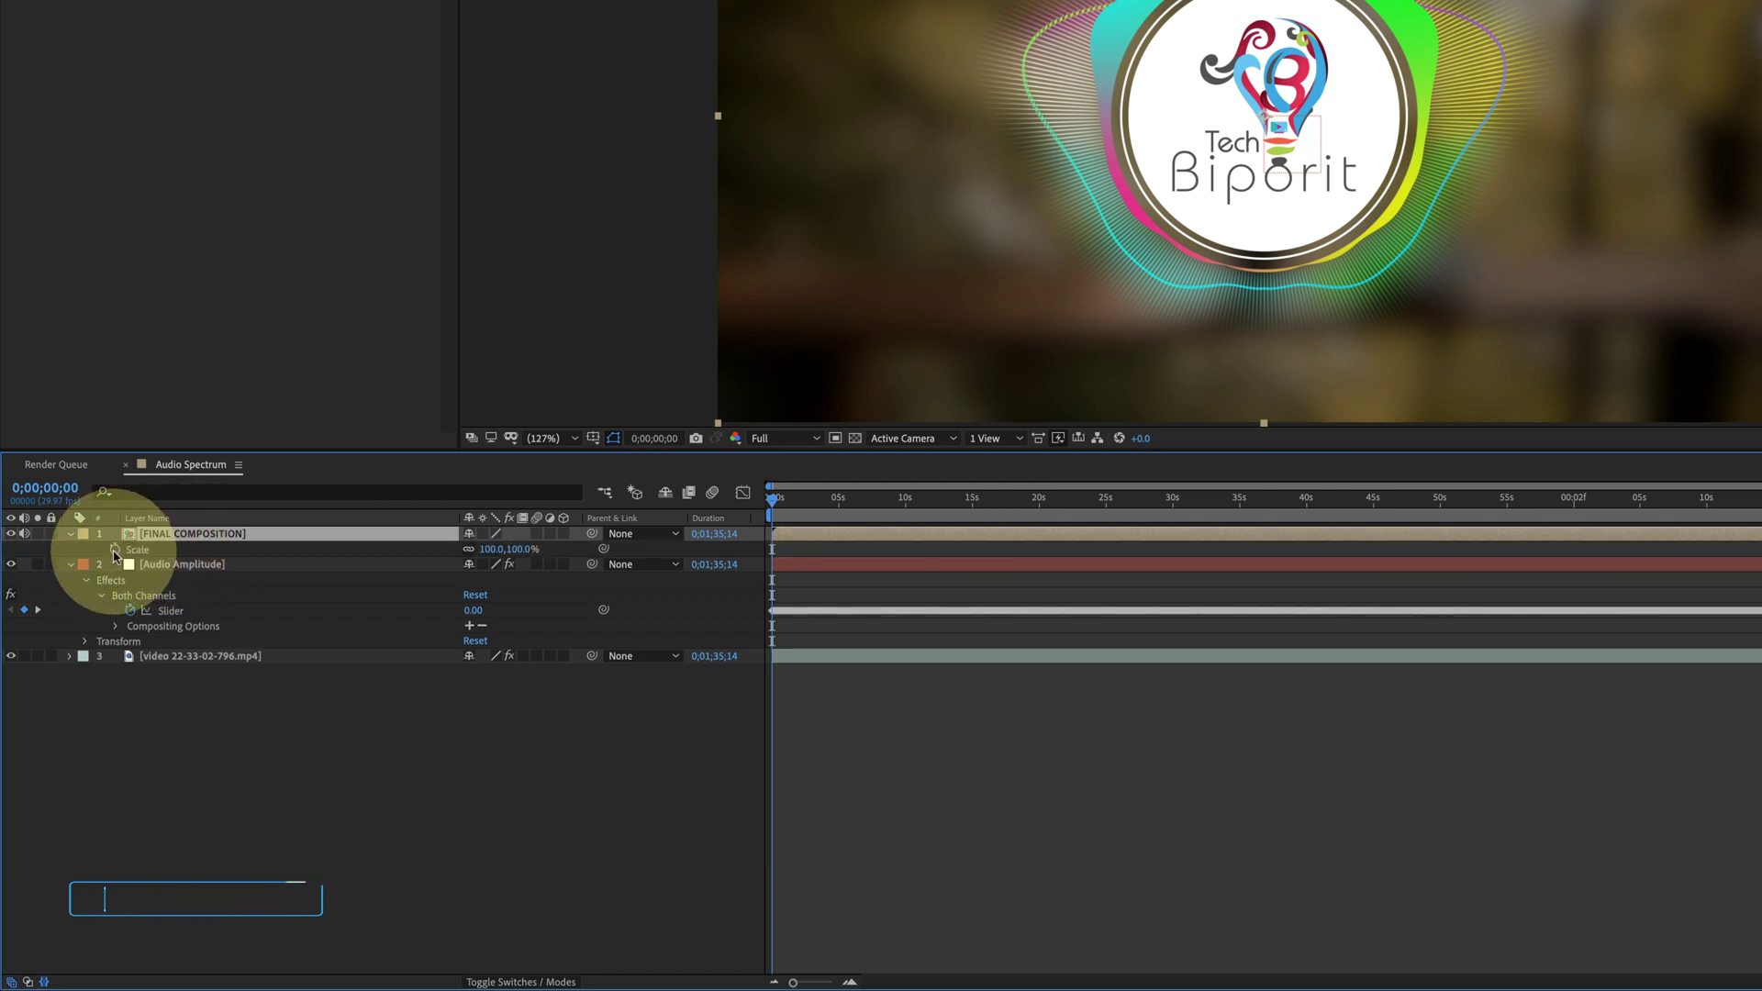
{"action": "left_click", "coordinate": [115, 550], "text": "alt"}
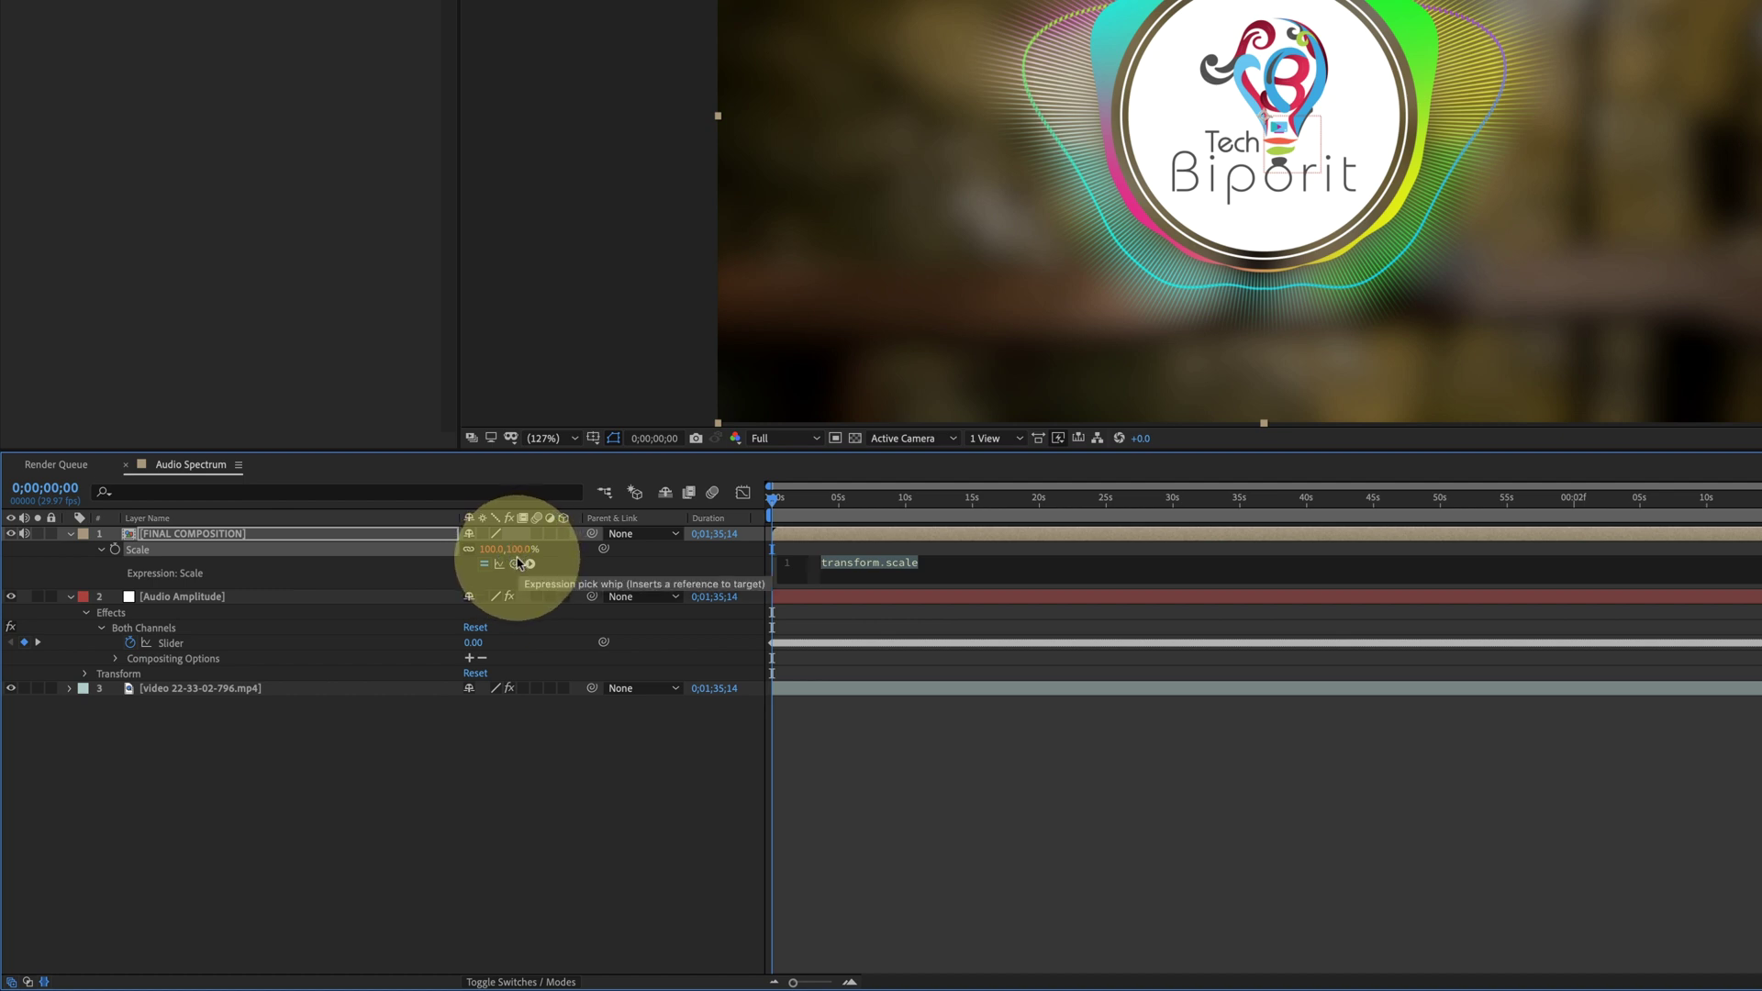
{"action": "left_click_drag", "start_coordinate": [515, 566], "coordinate": [182, 647]}
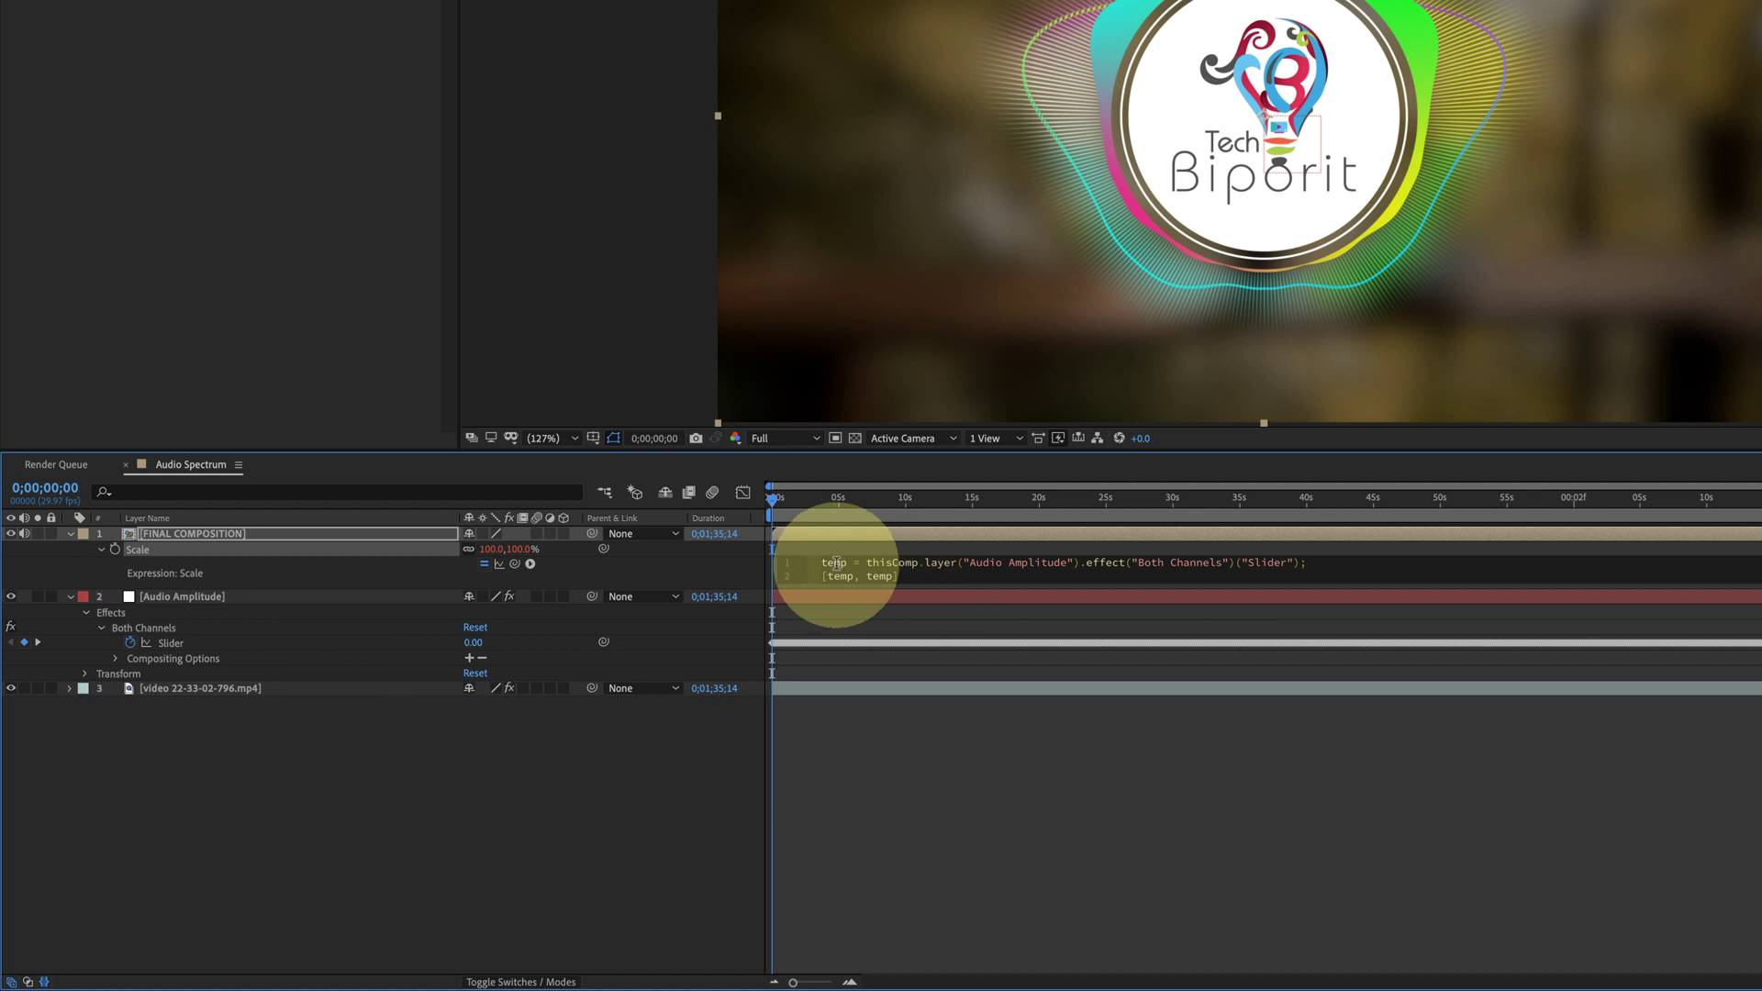